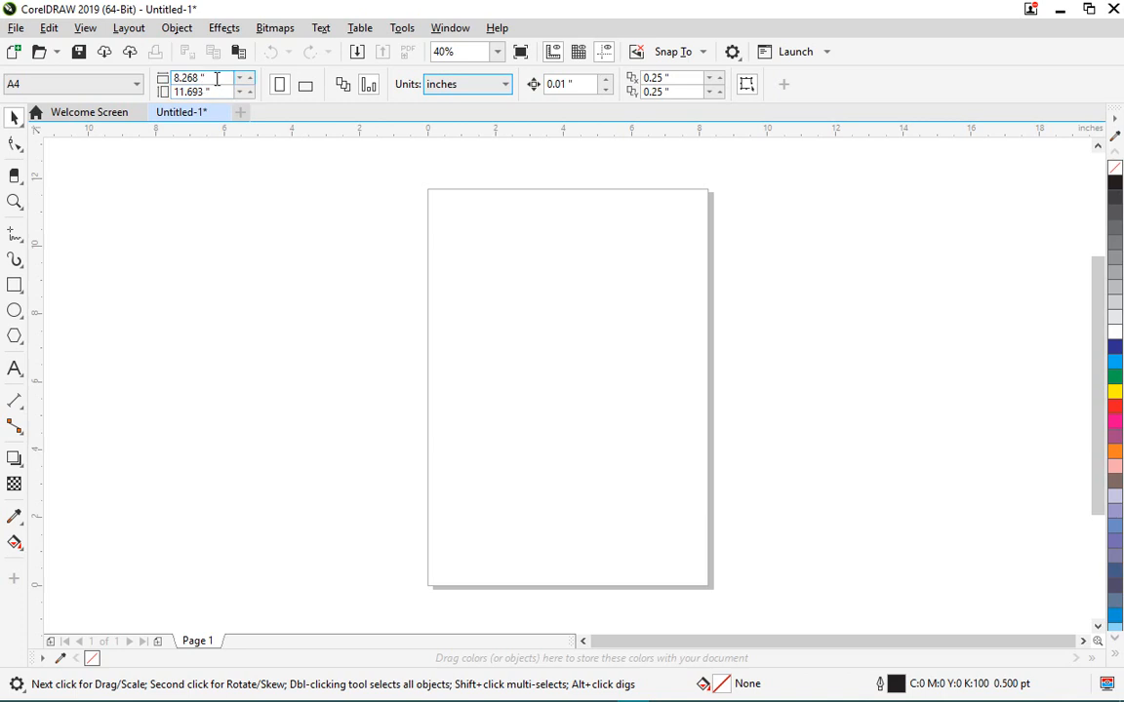
- Enter a custom page width of 3.5 in and height of 2.2 in
{"action": "double_click", "coordinate": [215, 77]}
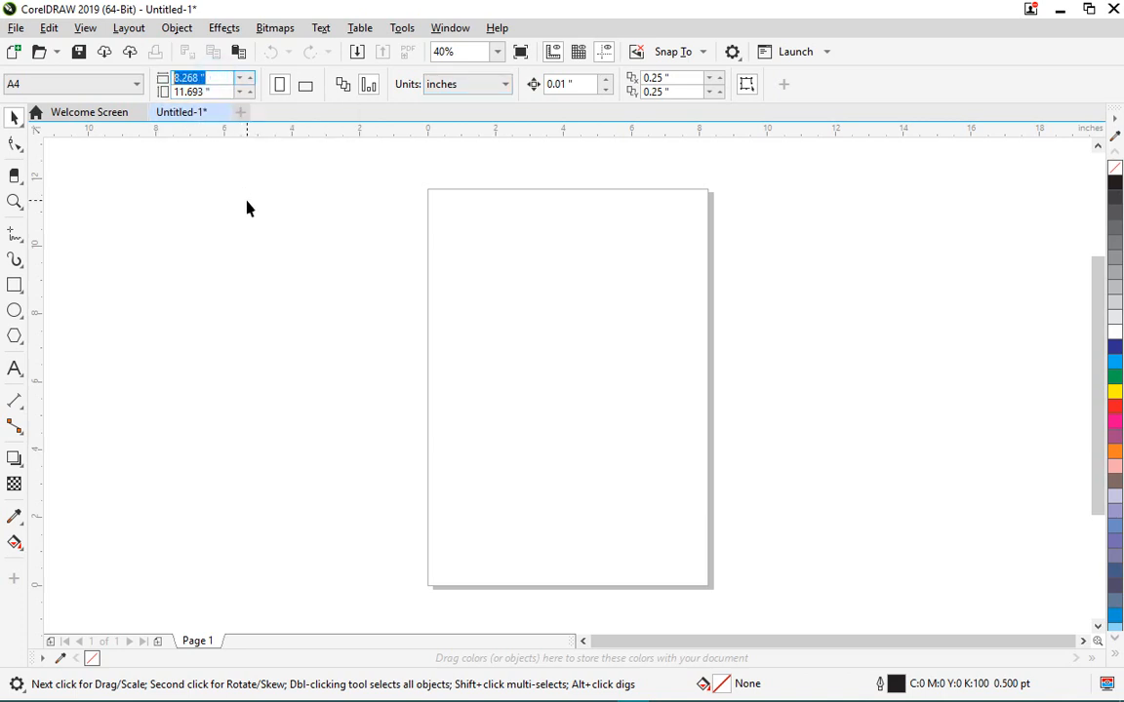
{"action": "type", "text": "3.5"}
{"action": "key", "text": "Tab"}
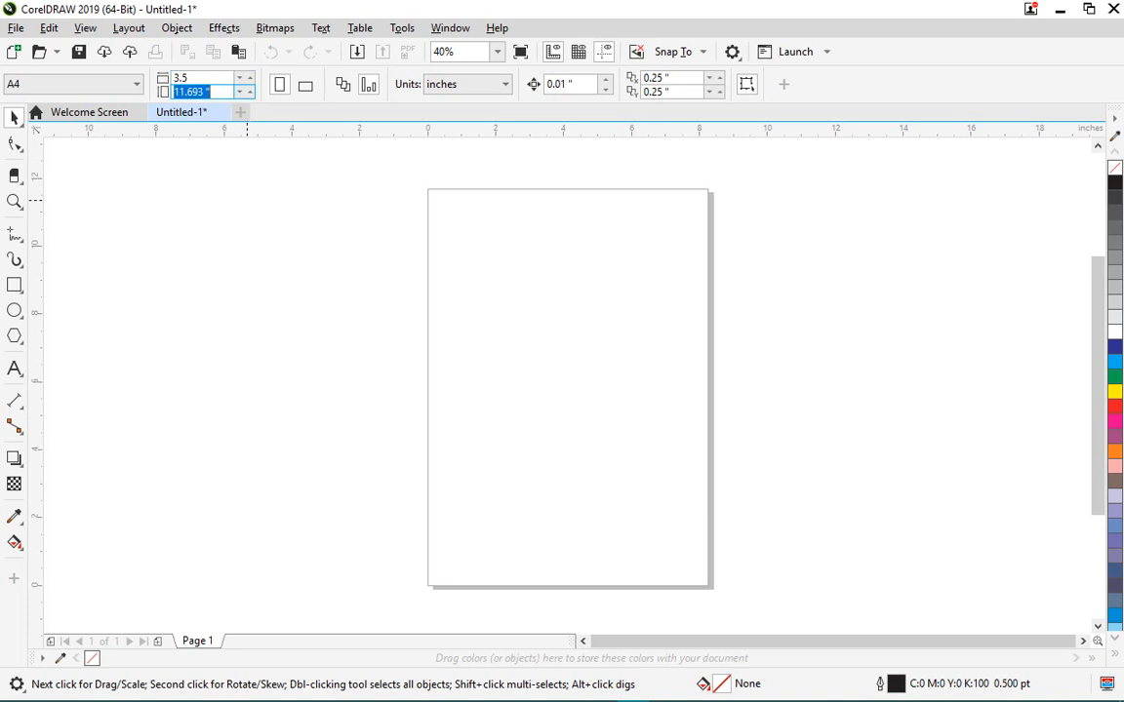
{"action": "type", "text": "2.2"}
{"action": "key", "text": "Return"}
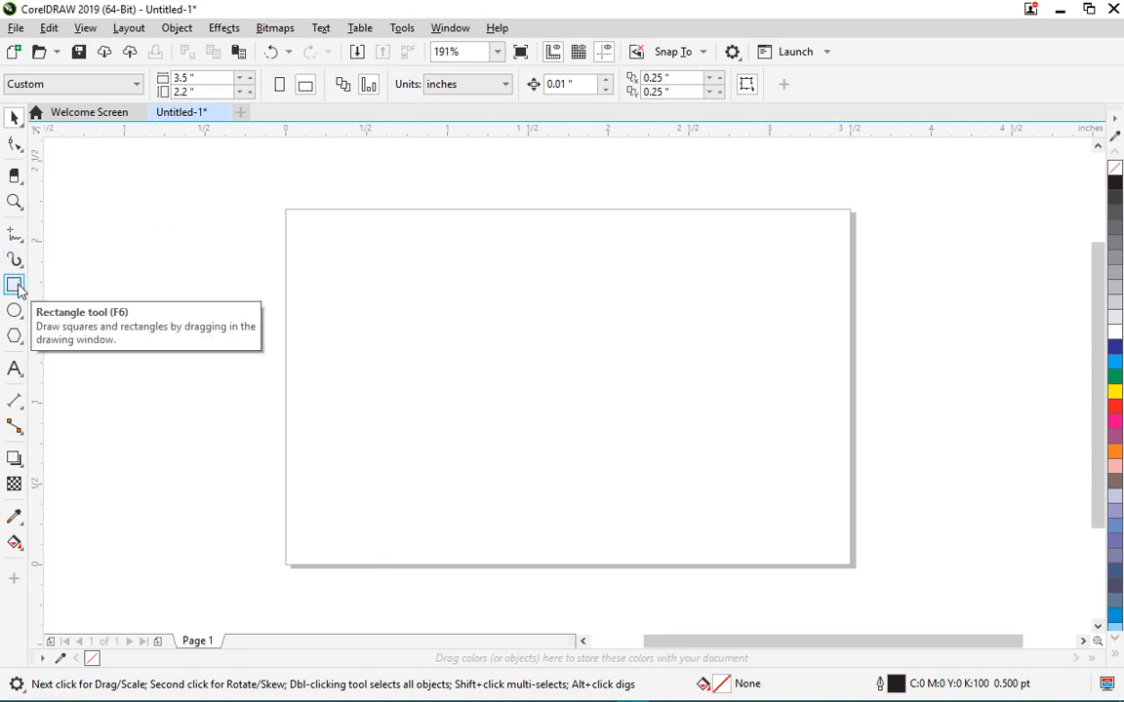
- Add a page-sized 3.5 x 2.2 in rectangle with no outline and deselect it
{"action": "double_click", "coordinate": [13, 285]}
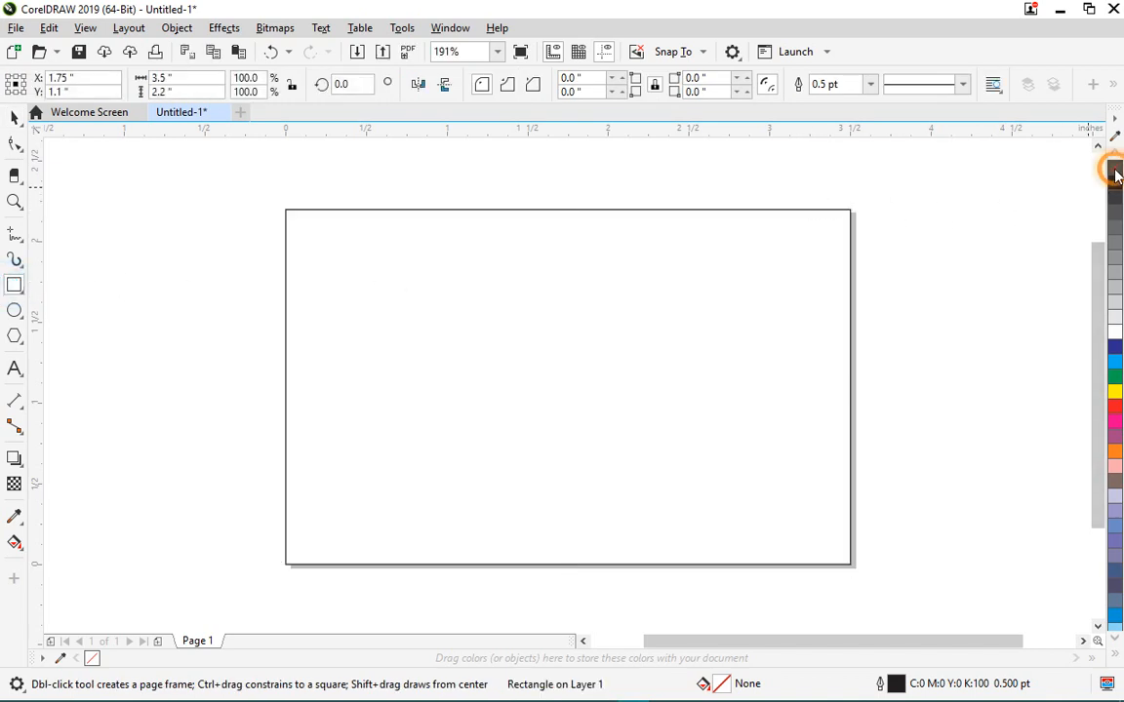
{"action": "right_click", "coordinate": [1115, 168]}
{"action": "left_click", "coordinate": [14, 117]}
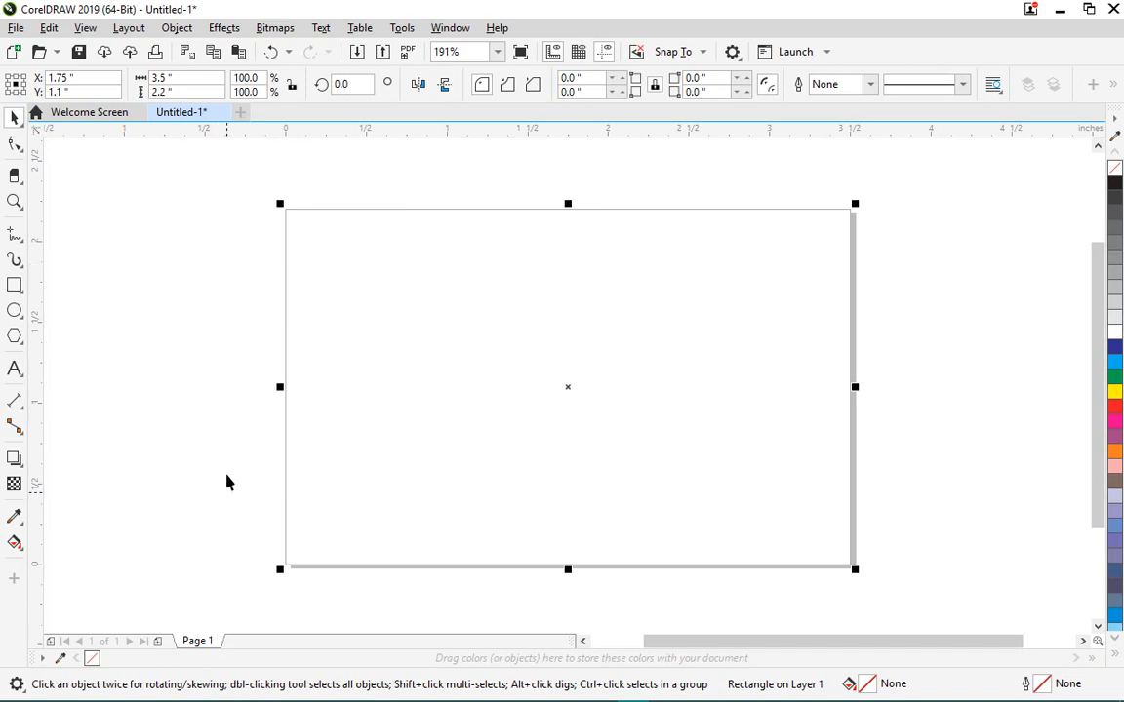
{"action": "key", "text": "Delete"}
{"action": "left_click", "coordinate": [180, 275]}
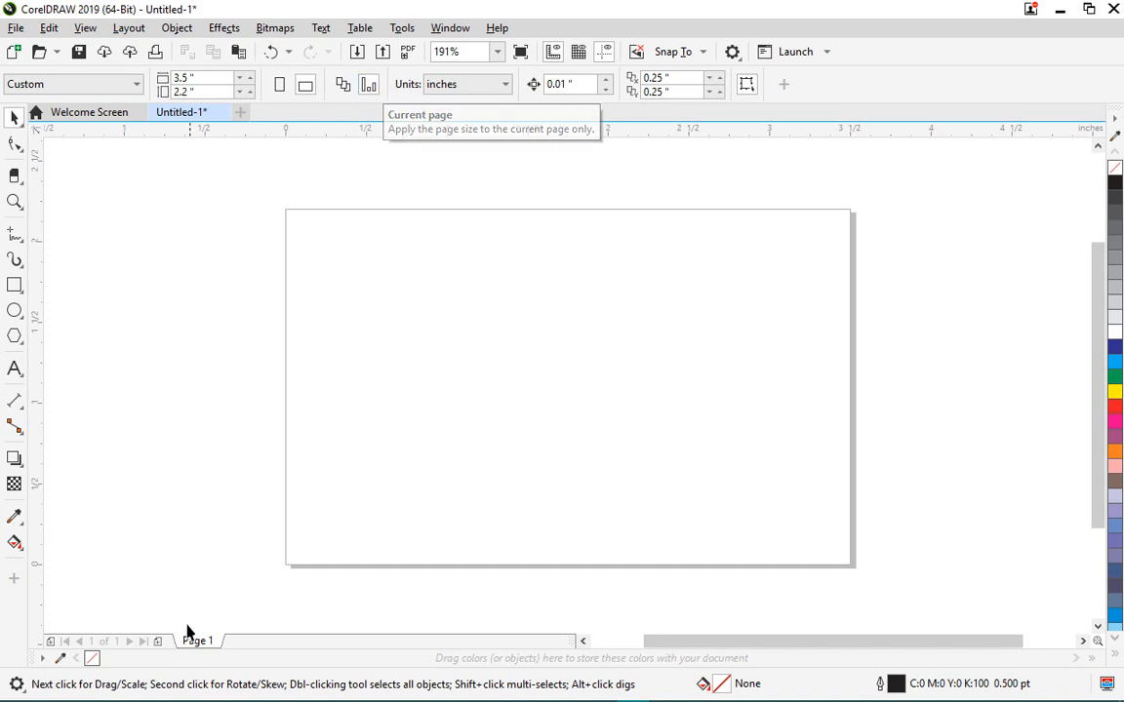
- Add Page 2, size it 3.5 x 2.2 in, apply to all pages, and return to Page 1
{"action": "left_click", "coordinate": [159, 641]}
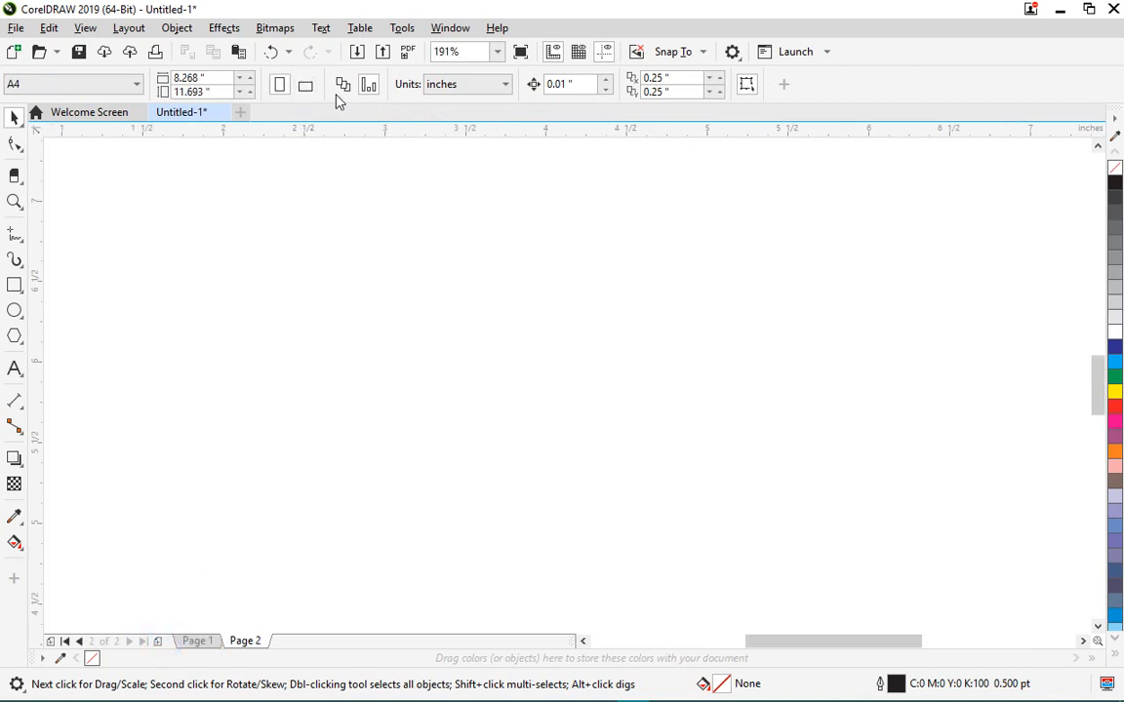
{"action": "left_click", "coordinate": [207, 76]}
{"action": "left_click_drag", "start_coordinate": [207, 76], "coordinate": [181, 78]}
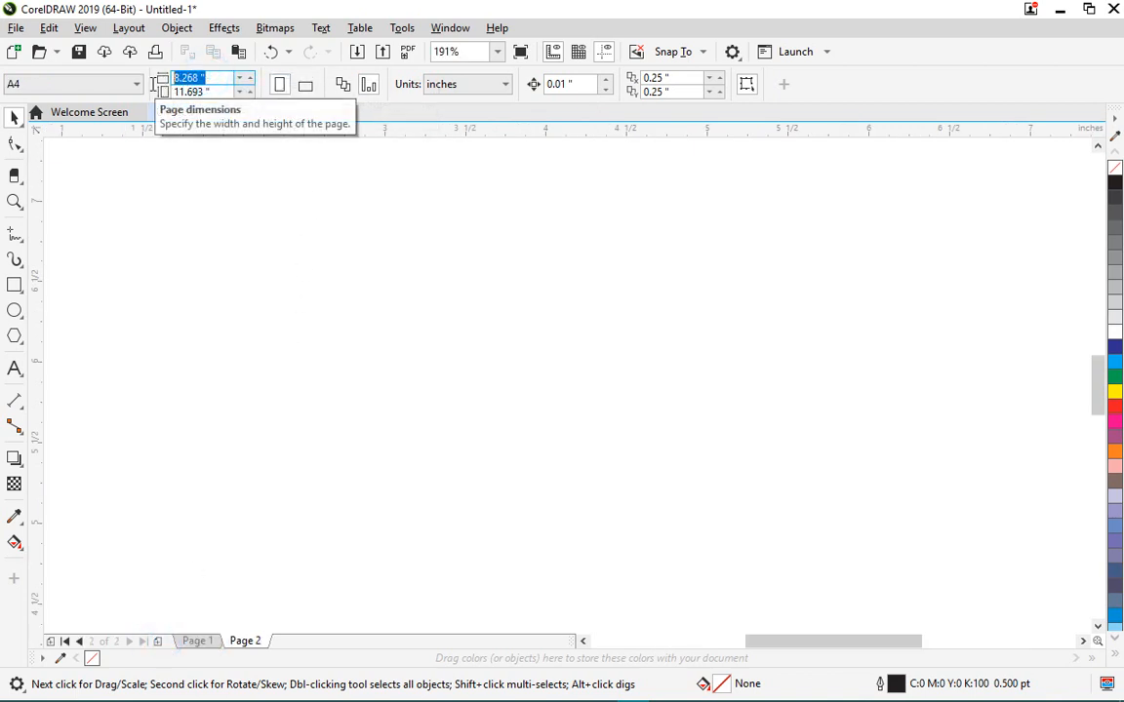
{"action": "type", "text": "3."}
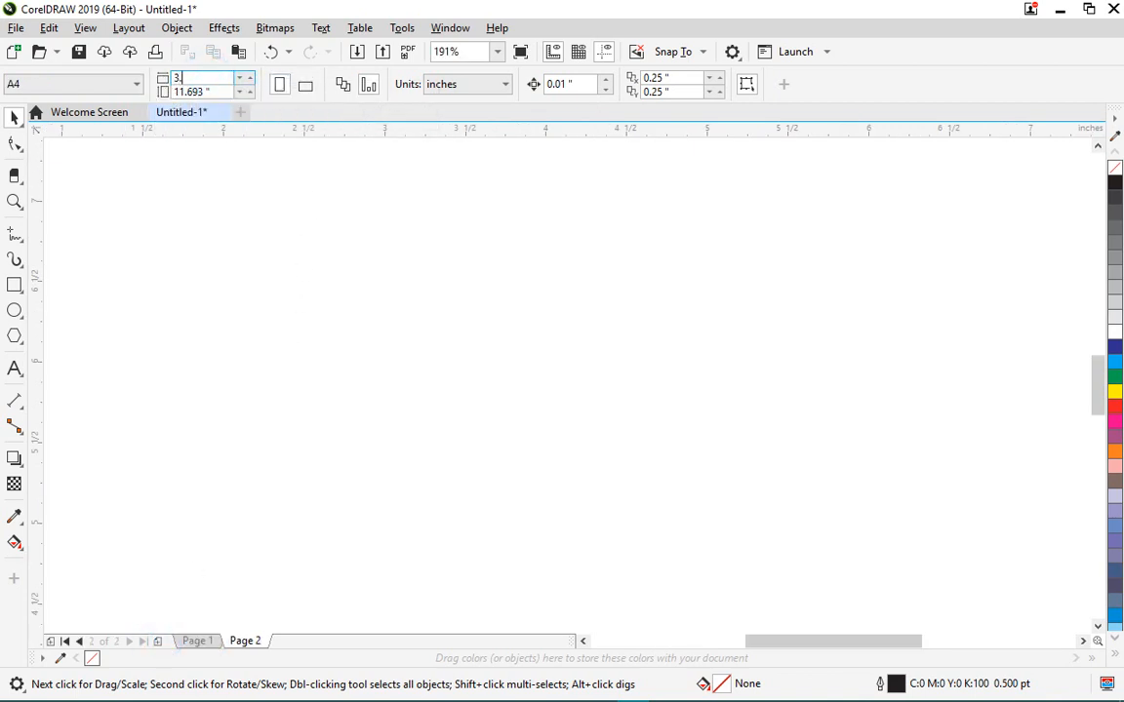
{"action": "type", "text": "5"}
{"action": "key", "text": "Tab"}
{"action": "type", "text": "2"}
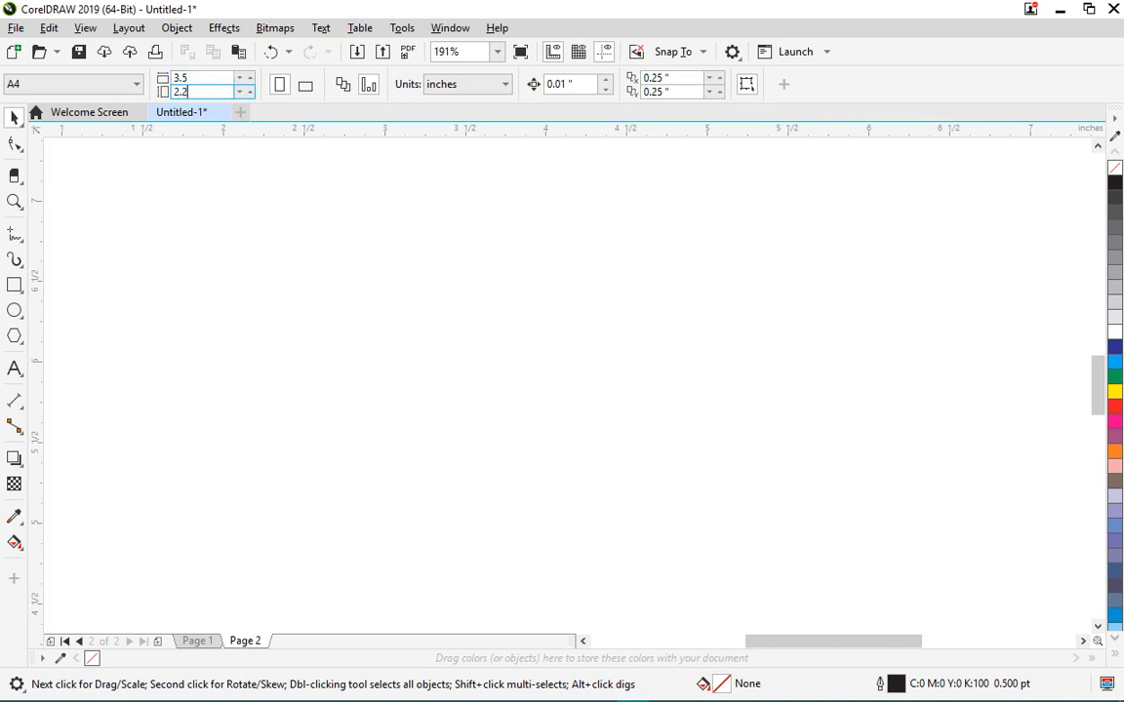
{"action": "type", "text": ".2"}
{"action": "key", "text": "Return"}
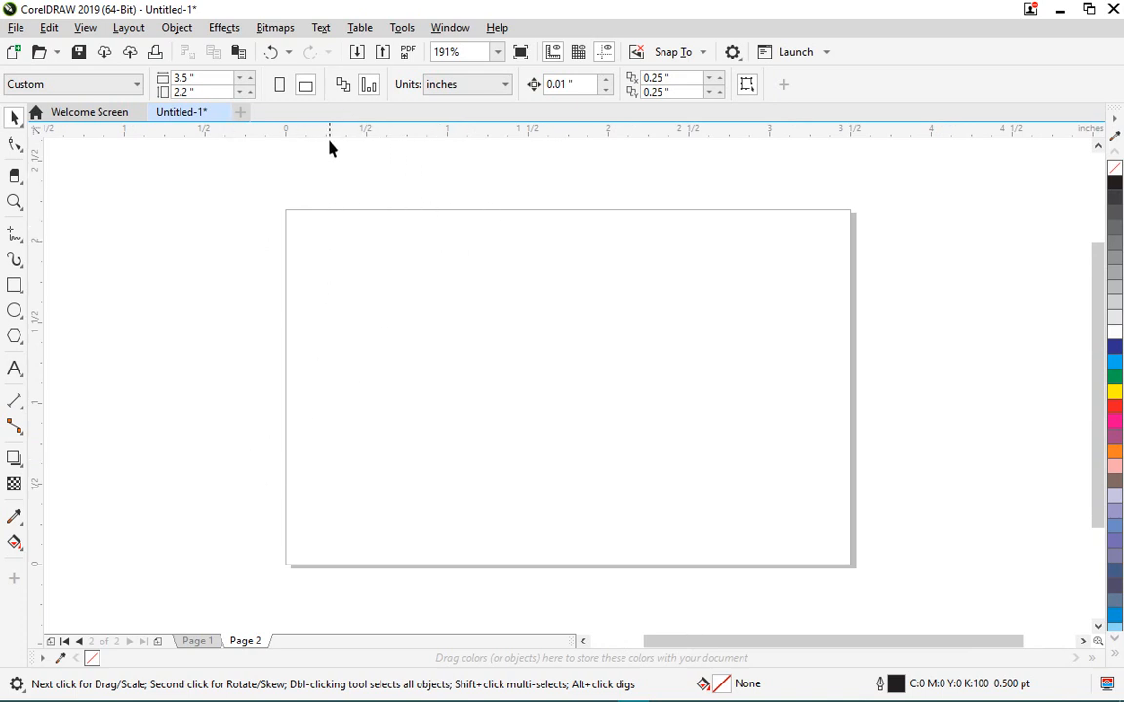
{"action": "left_click", "coordinate": [342, 85]}
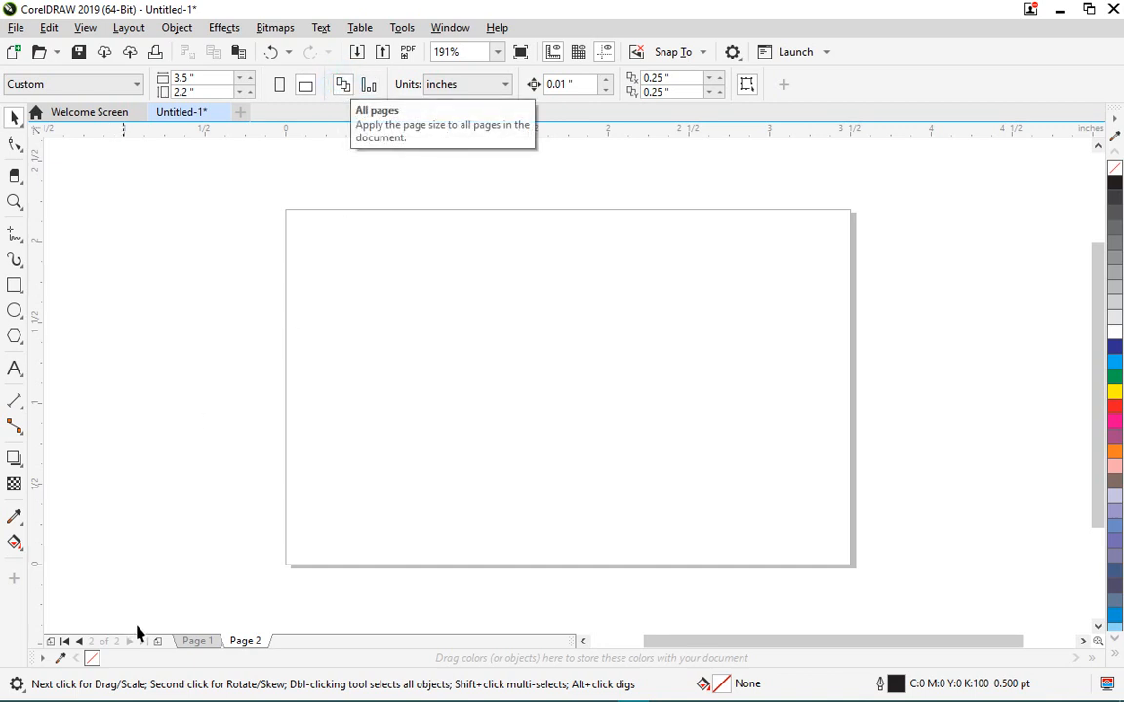
{"action": "left_click", "coordinate": [196, 641]}
- Rename Page 1 to FRONT
{"action": "right_click", "coordinate": [198, 641]}
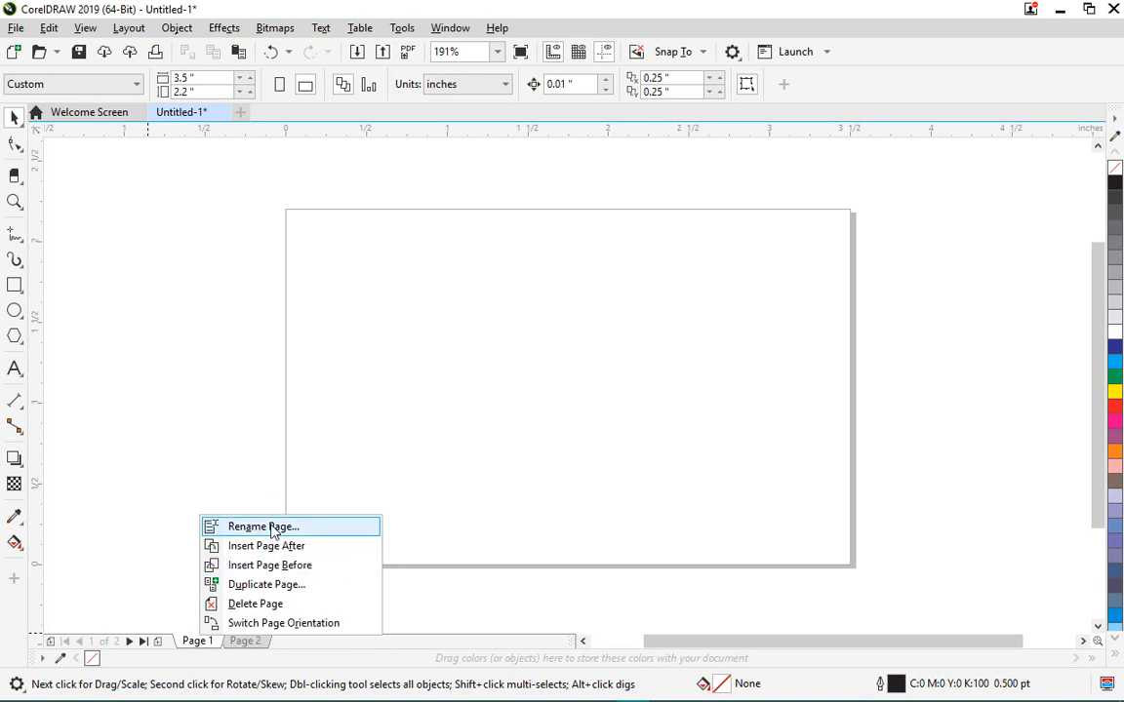
{"action": "left_click", "coordinate": [263, 526]}
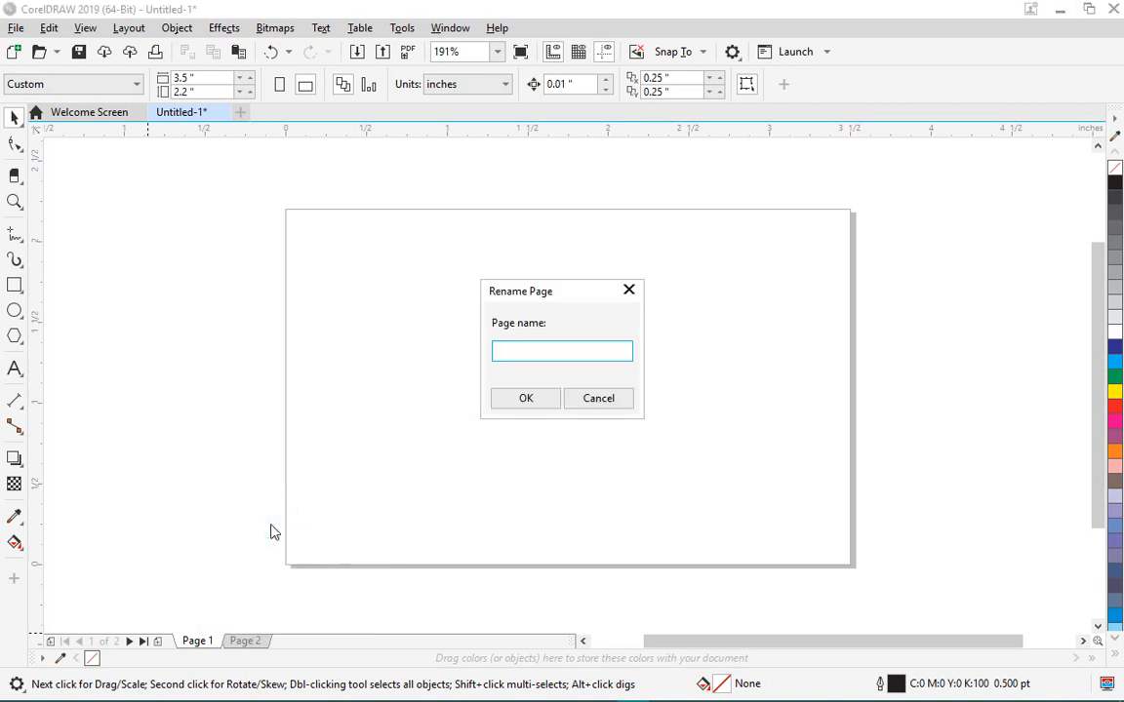
{"action": "type", "text": "FRONY"}
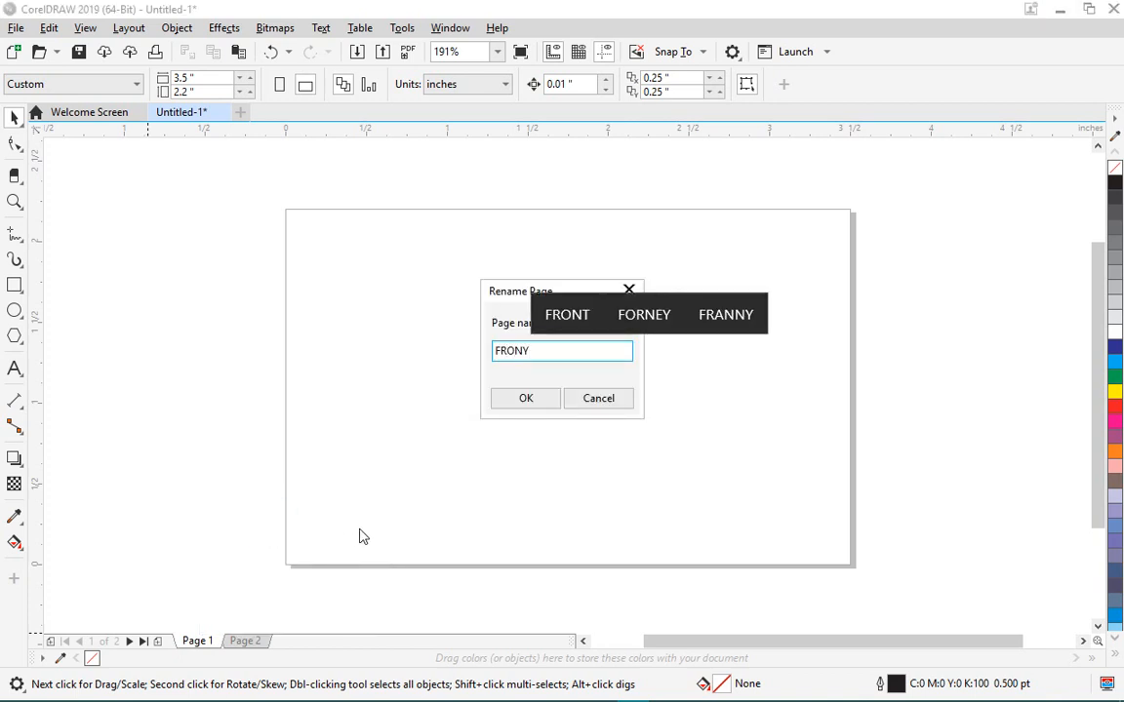
{"action": "key", "text": "BackSpace"}
{"action": "type", "text": "T"}
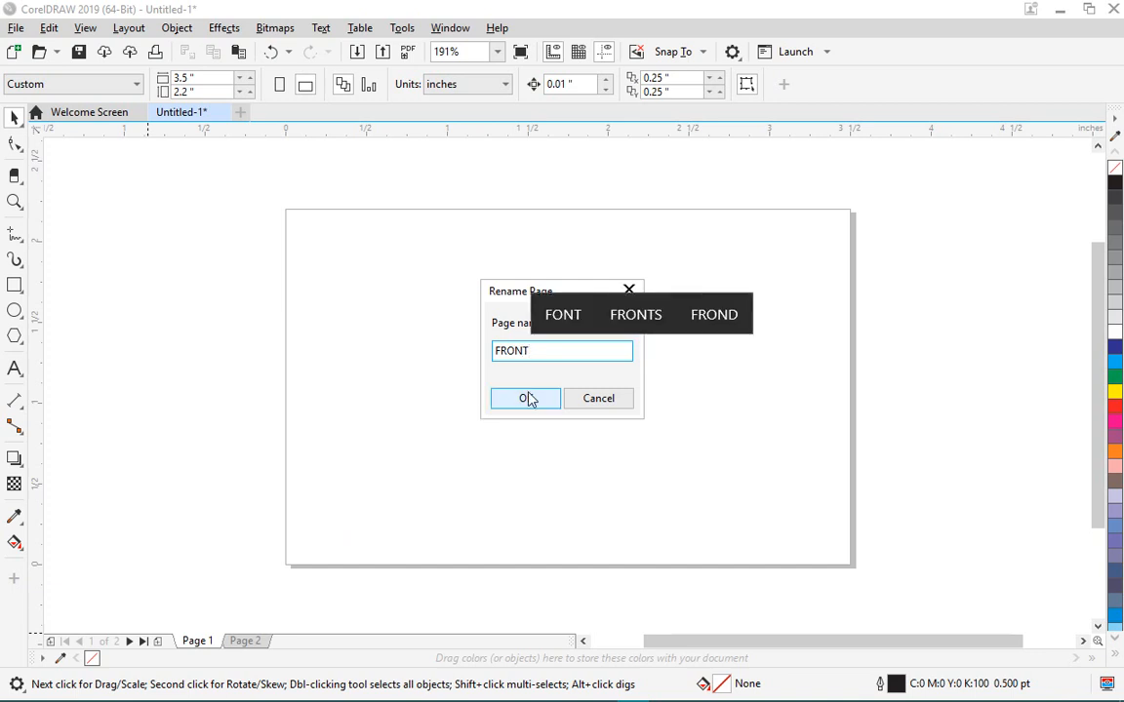
{"action": "left_click", "coordinate": [525, 397]}
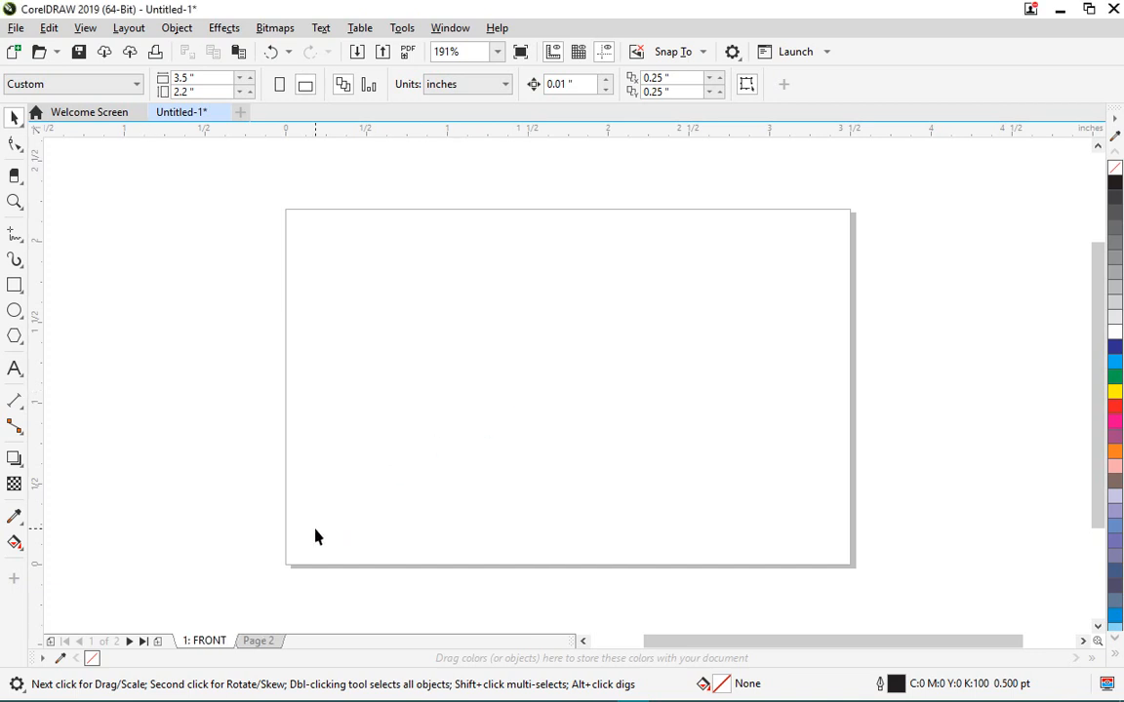
- Rename Page 2 to BACK and go back to the FRONT page
{"action": "right_click", "coordinate": [267, 642]}
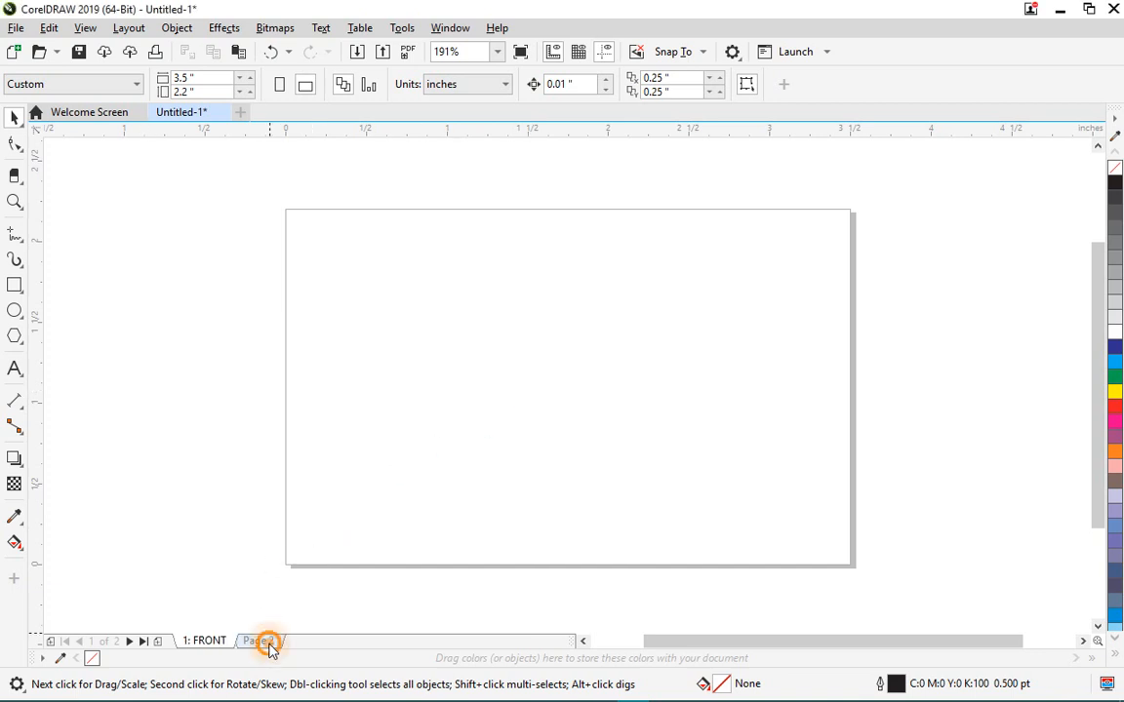
{"action": "left_click", "coordinate": [341, 534]}
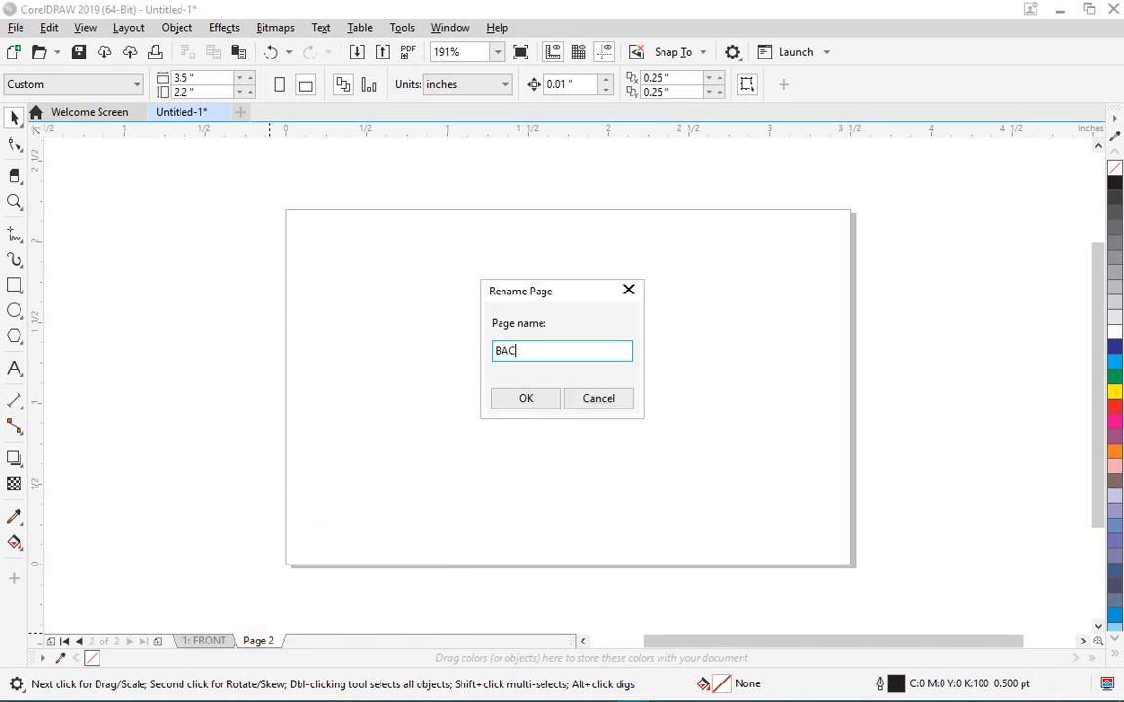
{"action": "type", "text": "BACK"}
{"action": "left_click", "coordinate": [550, 397]}
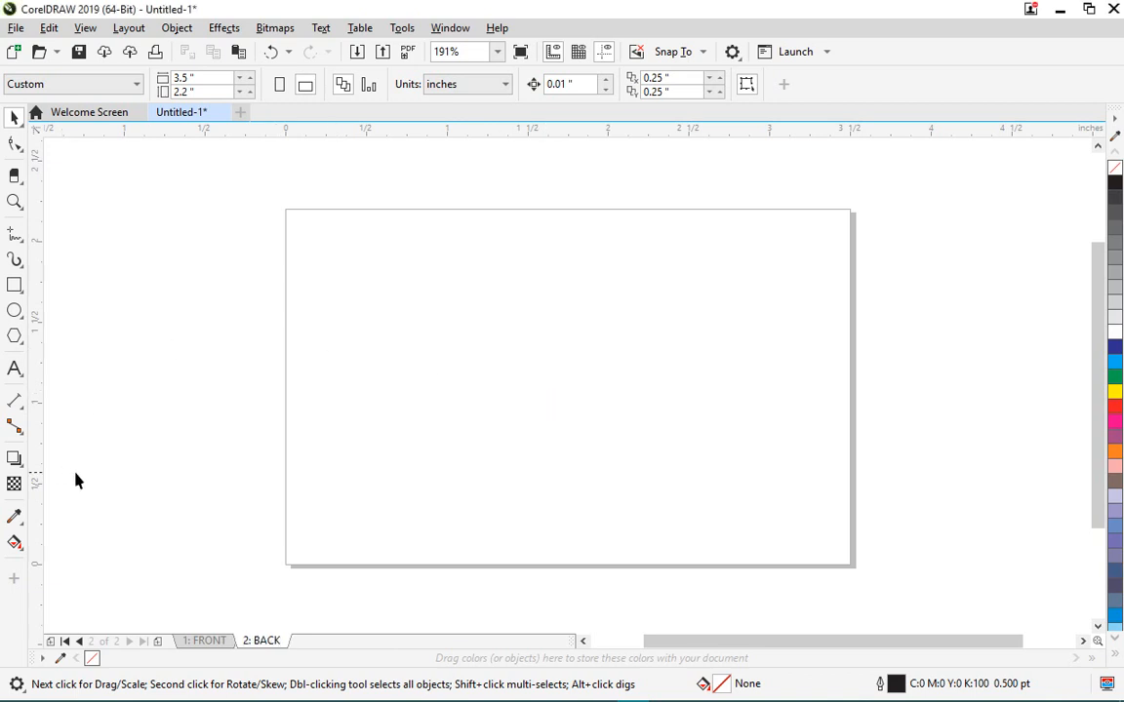
{"action": "left_click", "coordinate": [195, 466]}
{"action": "left_click", "coordinate": [217, 641]}
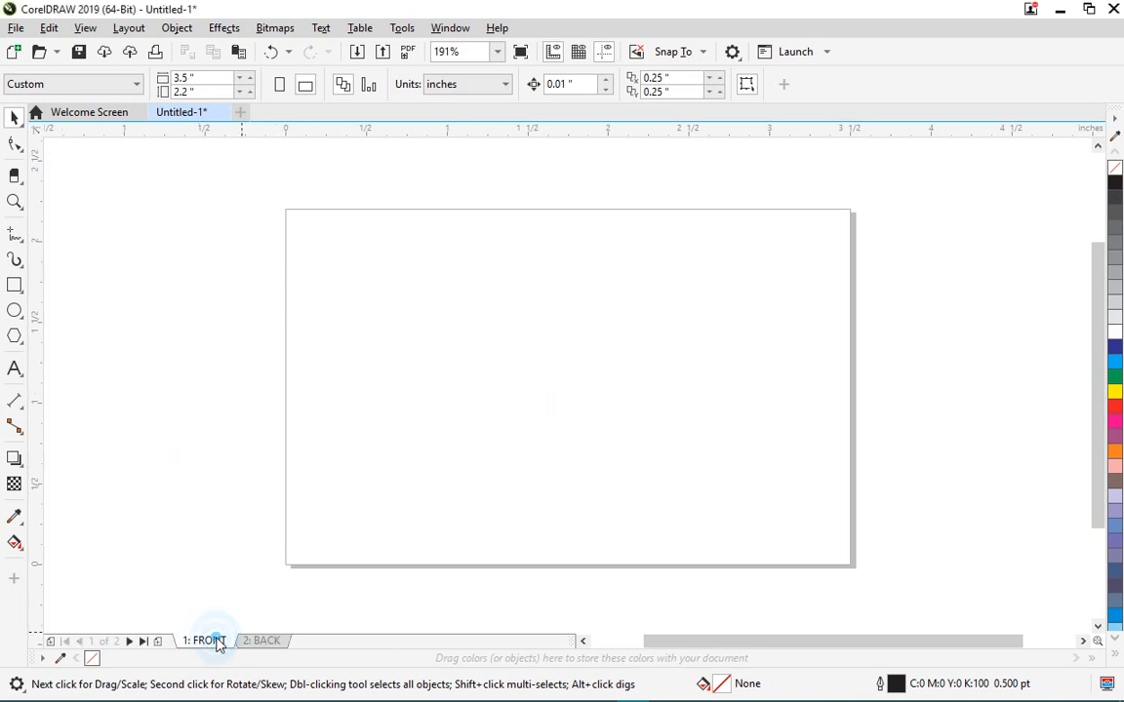
{"action": "left_click", "coordinate": [260, 641]}
{"action": "left_click", "coordinate": [223, 641]}
- Import cartao-de-visita-color-verde from WHATSAPP TRAINING > CorelDraw Training
{"action": "left_click", "coordinate": [17, 28]}
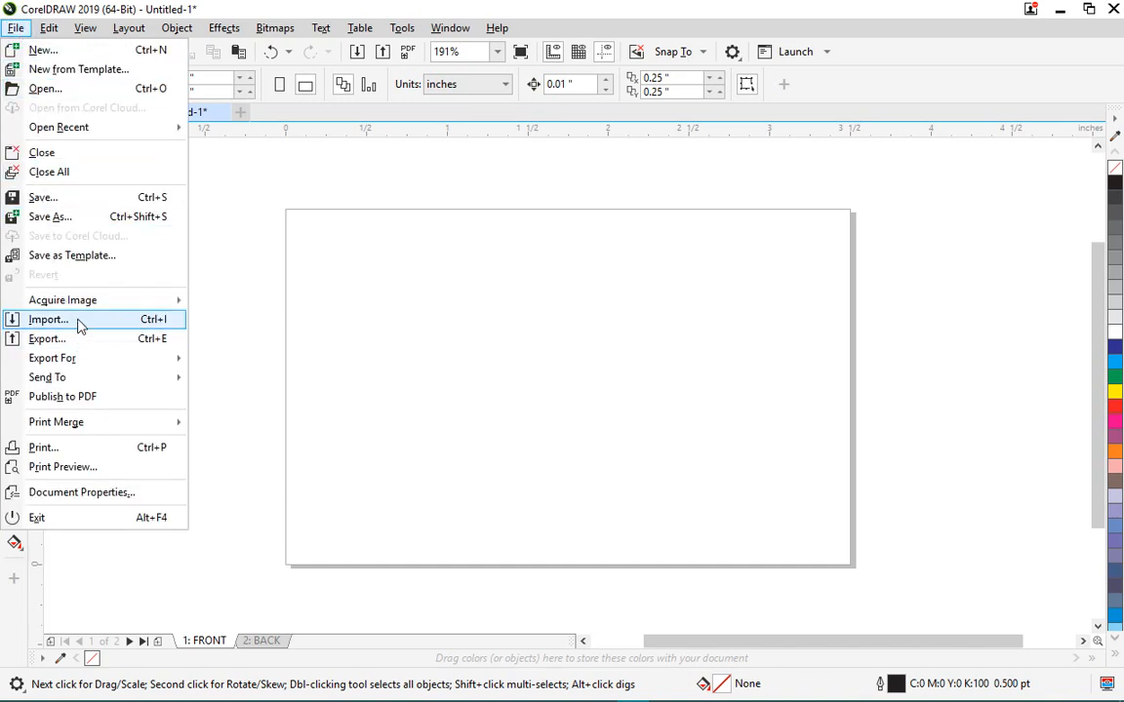
{"action": "left_click", "coordinate": [123, 323]}
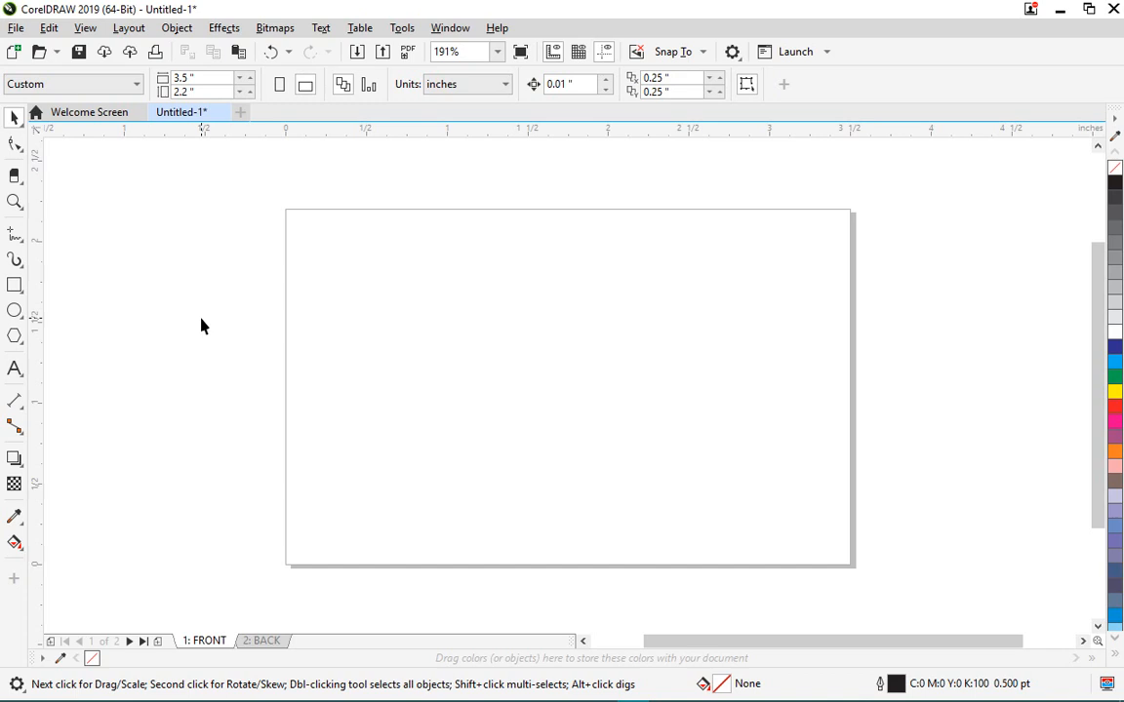
{"action": "left_click", "coordinate": [16, 27]}
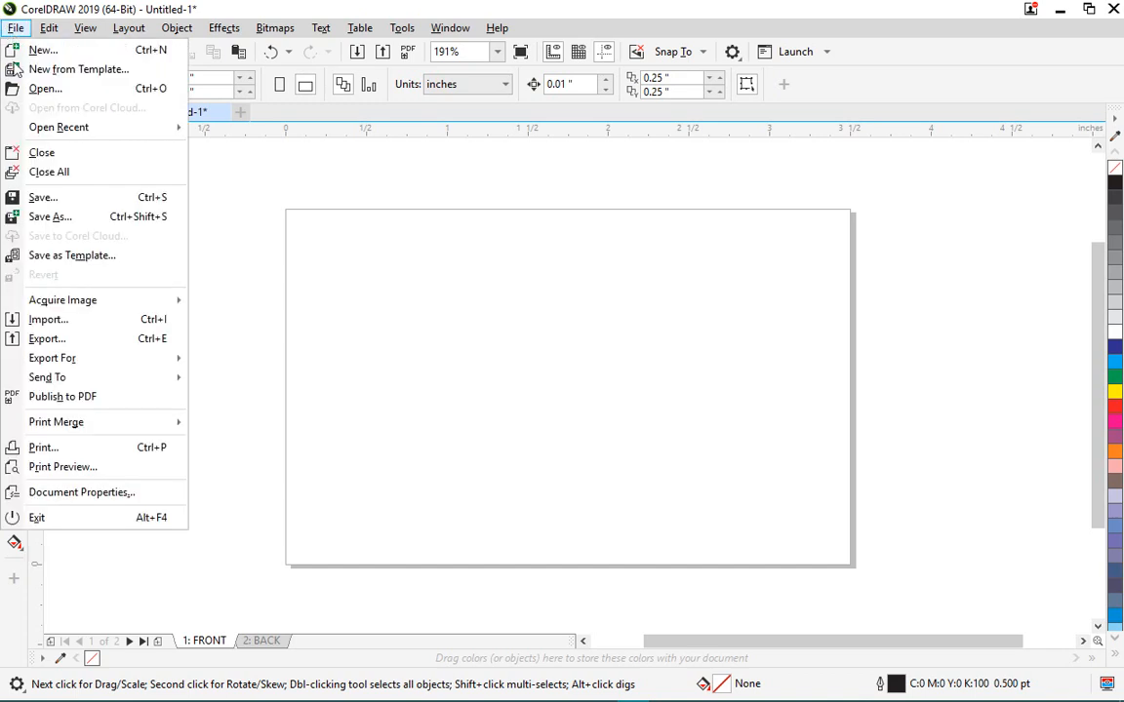
{"action": "left_click", "coordinate": [36, 323]}
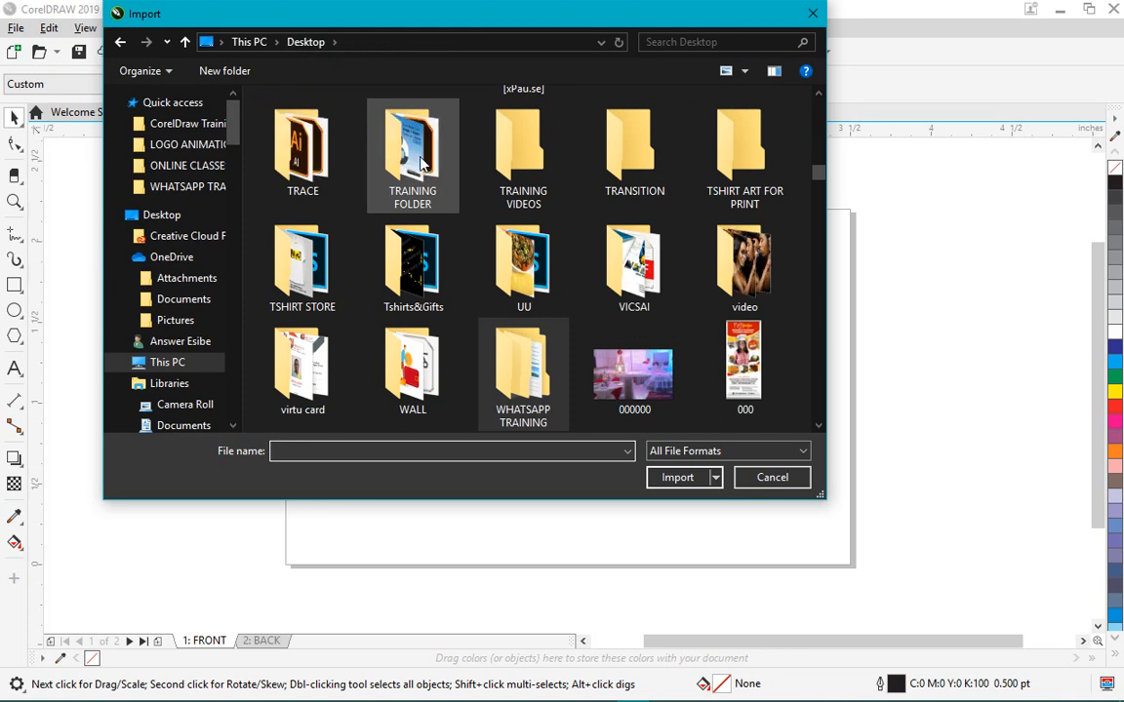
{"action": "left_click", "coordinate": [425, 153]}
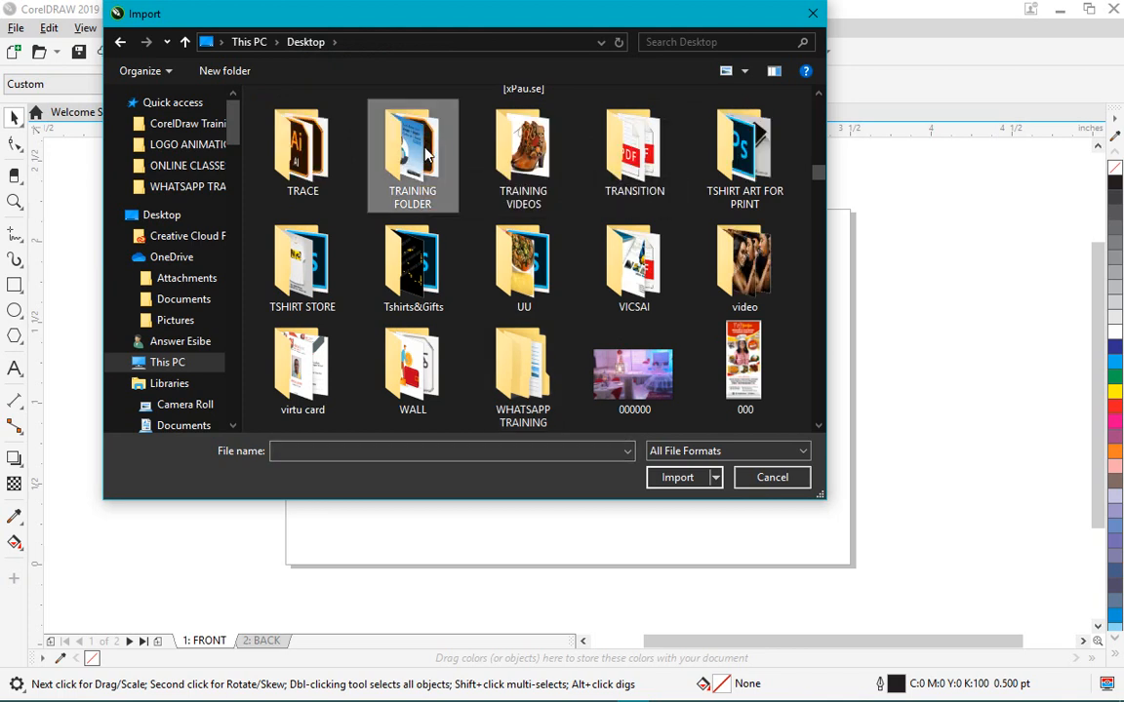
{"action": "left_click", "coordinate": [191, 166]}
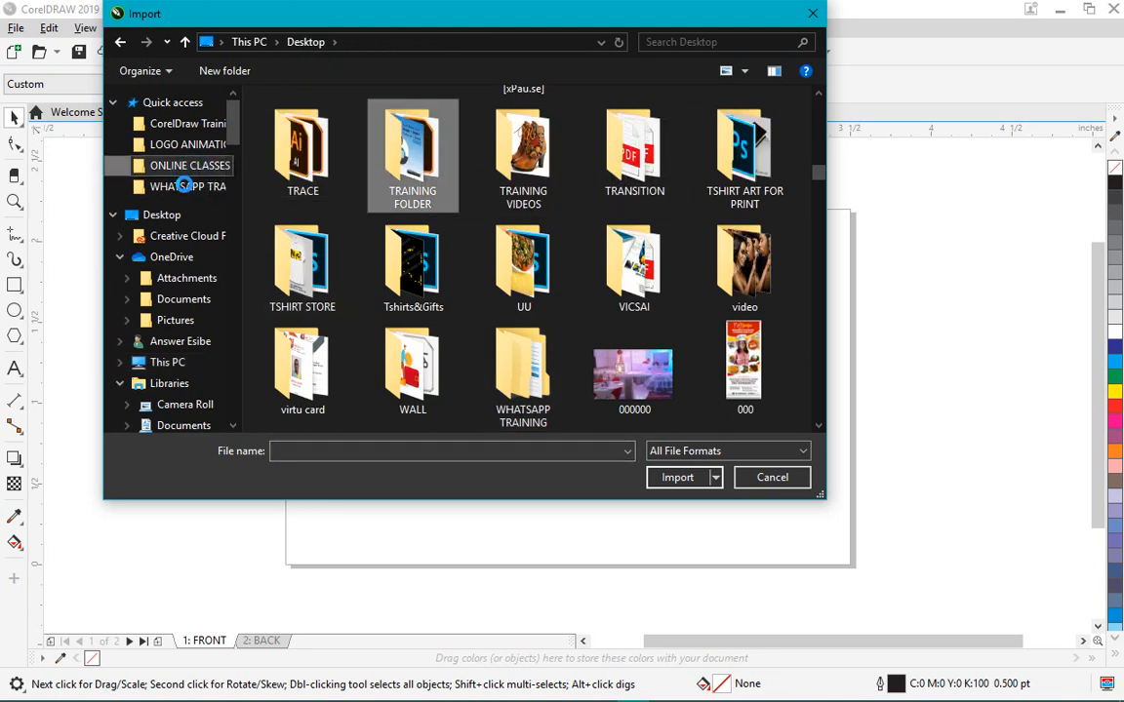
{"action": "left_click", "coordinate": [187, 189]}
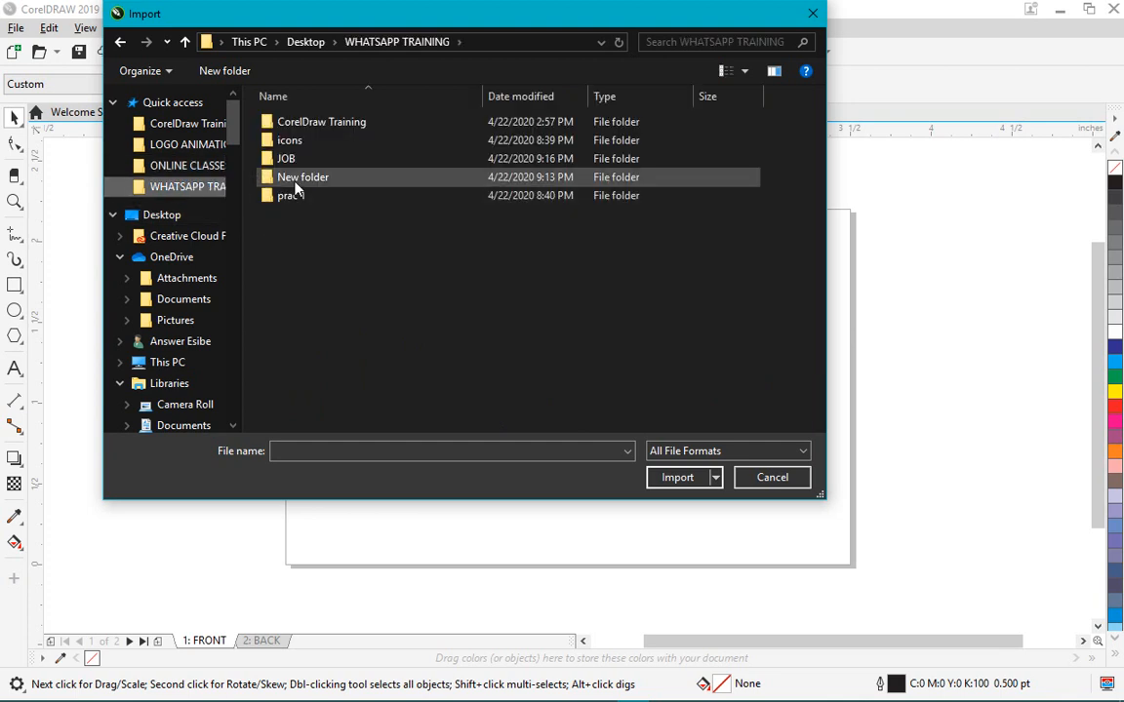
{"action": "left_click", "coordinate": [303, 128]}
{"action": "double_click", "coordinate": [303, 129]}
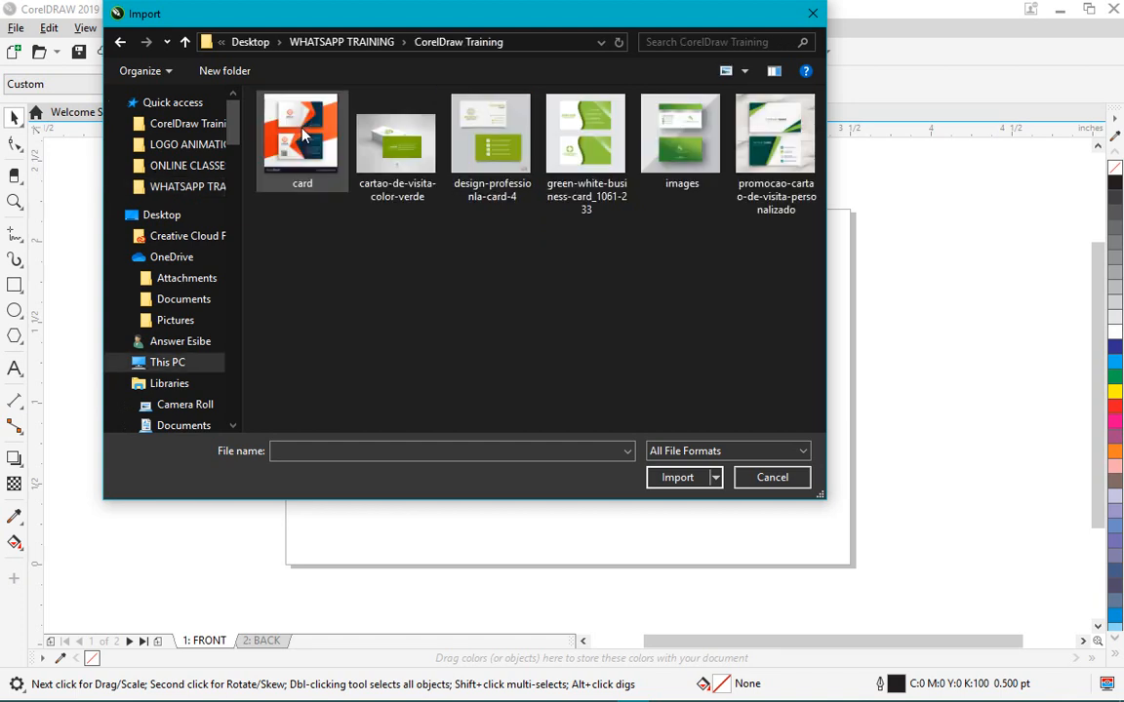
{"action": "left_click", "coordinate": [376, 138]}
{"action": "left_click", "coordinate": [668, 478]}
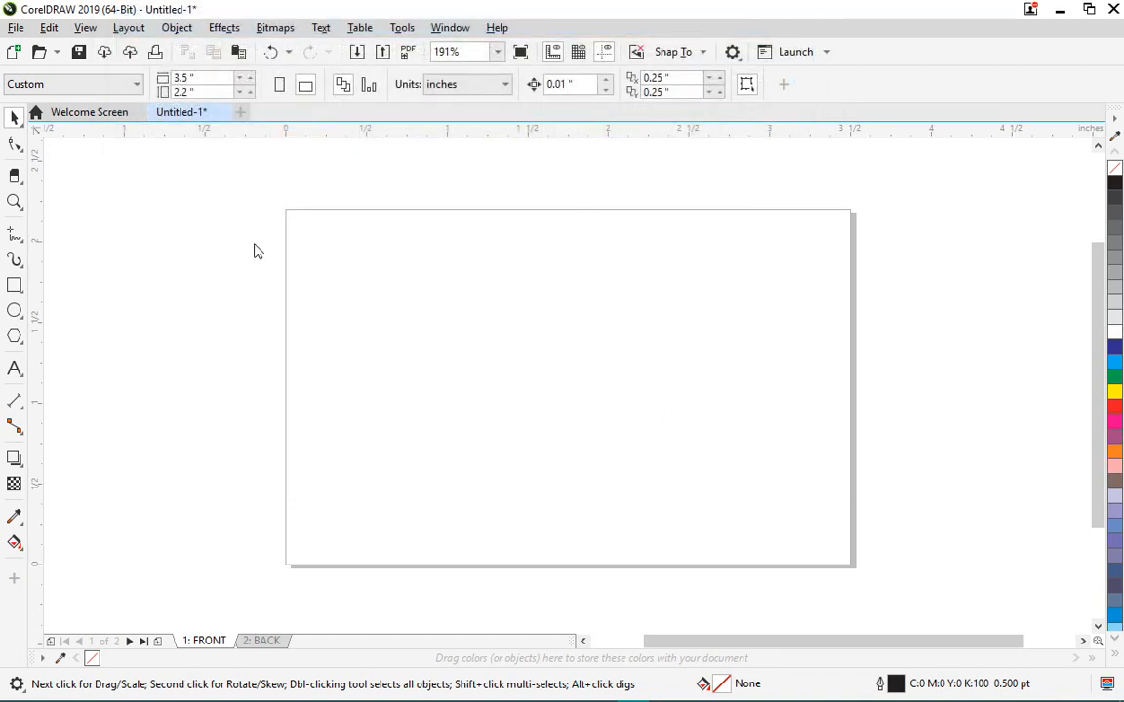
- Place the imported green card photo and drag it up and to the left
{"action": "left_click", "coordinate": [871, 184]}
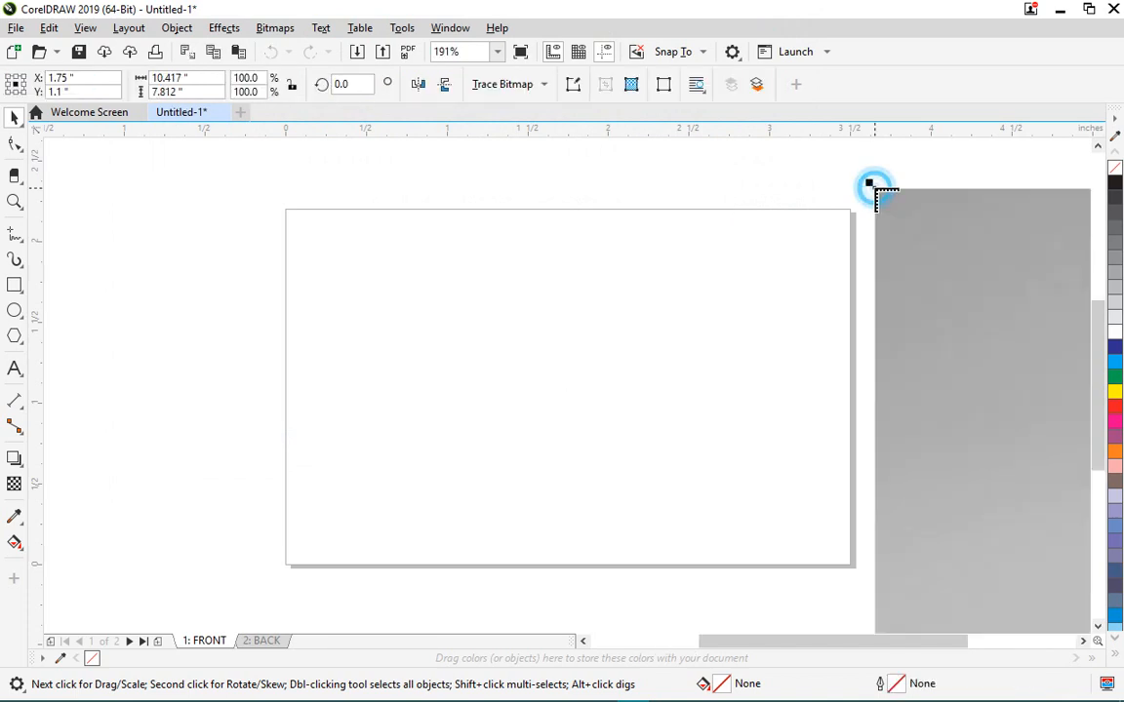
{"action": "scroll", "coordinate": [356, 295], "scroll_direction": "down", "scroll_amount": 4}
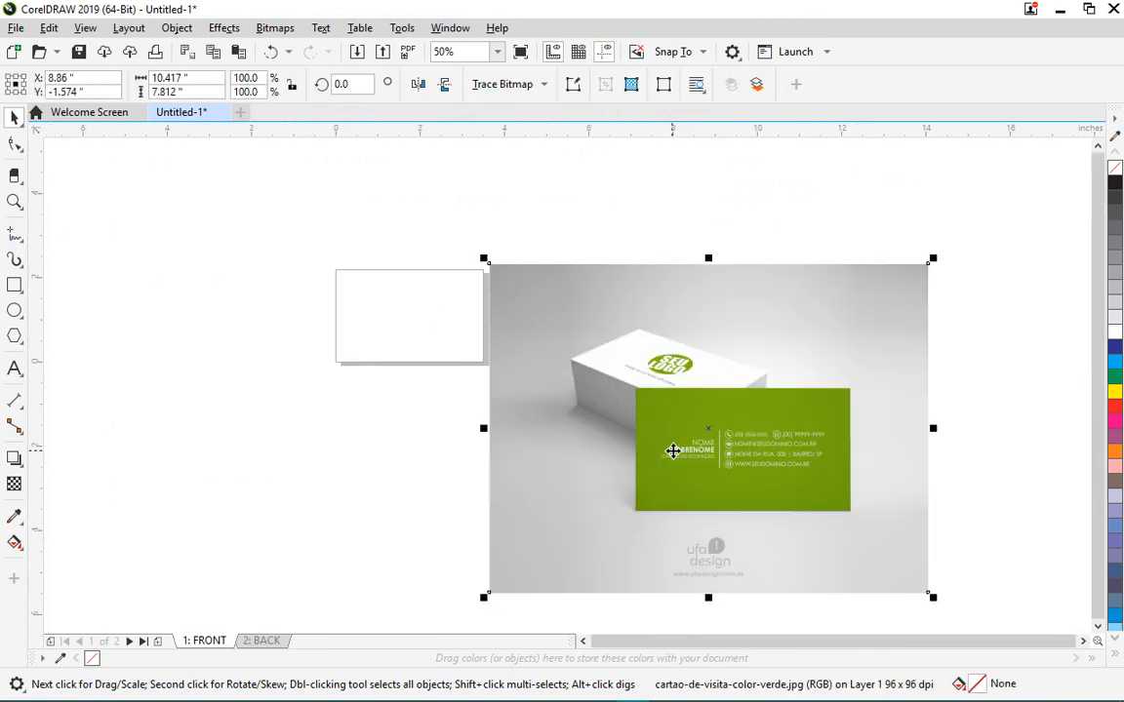
{"action": "left_click_drag", "start_coordinate": [672, 451], "coordinate": [653, 371]}
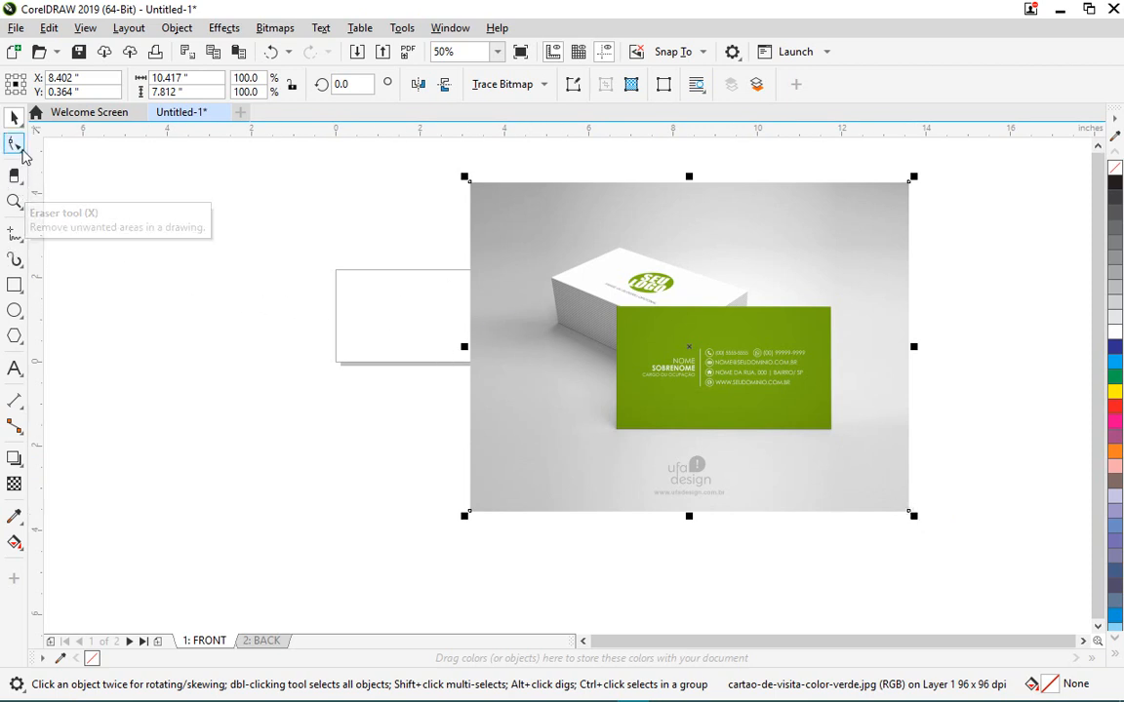
{"action": "left_click", "coordinate": [22, 188]}
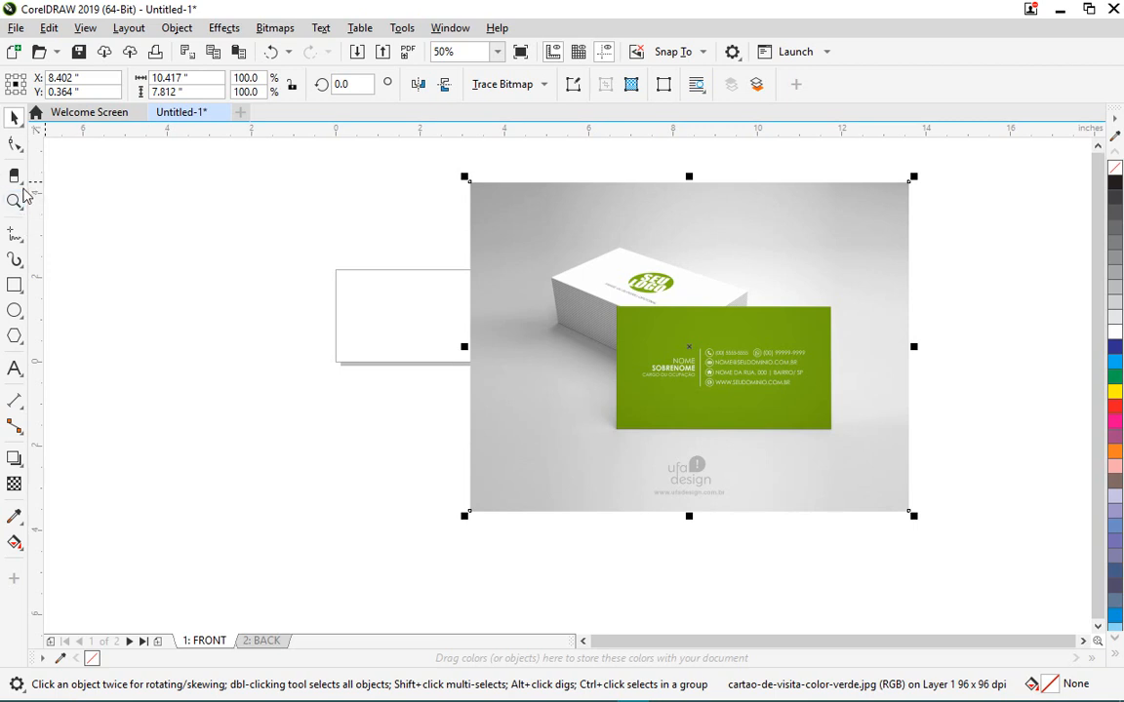
- Crop the reference photo tightly around the green cards
{"action": "left_click", "coordinate": [23, 181]}
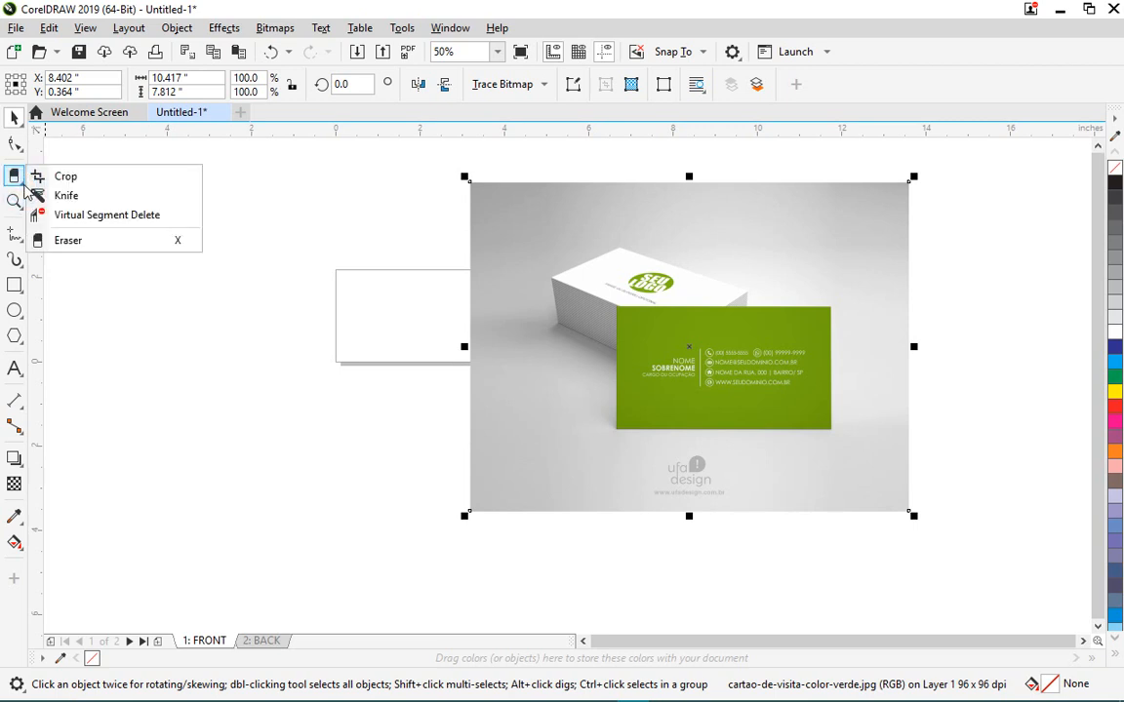
{"action": "left_click", "coordinate": [84, 183]}
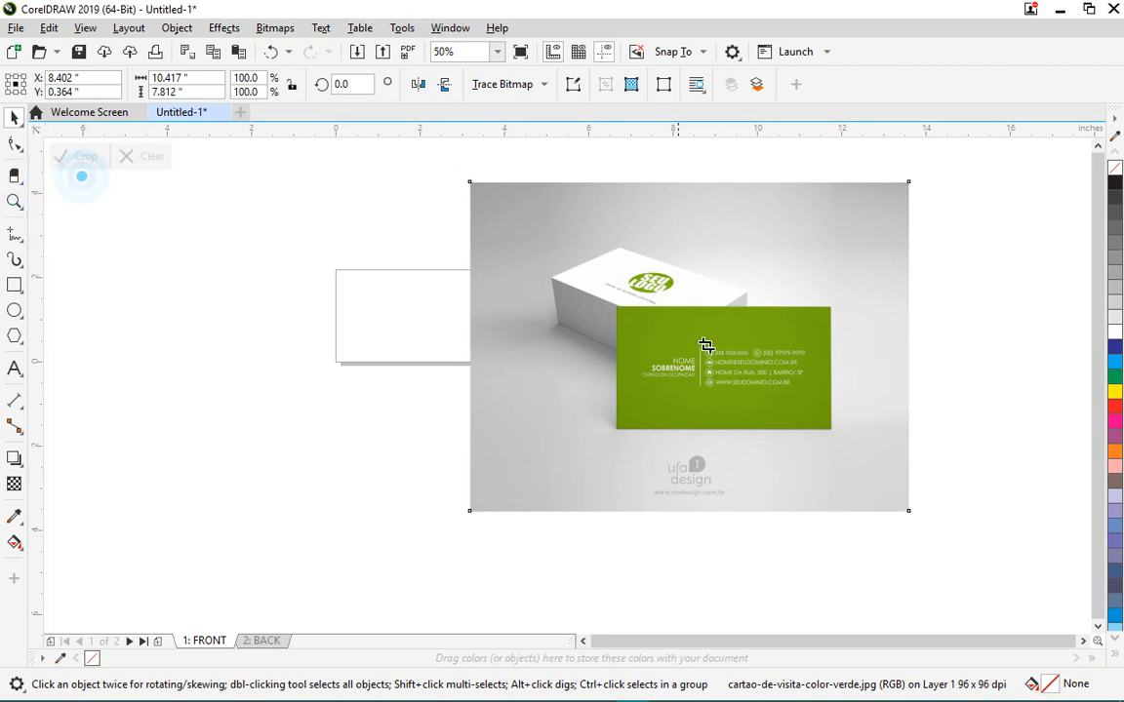
{"action": "left_click_drag", "start_coordinate": [539, 236], "coordinate": [850, 438]}
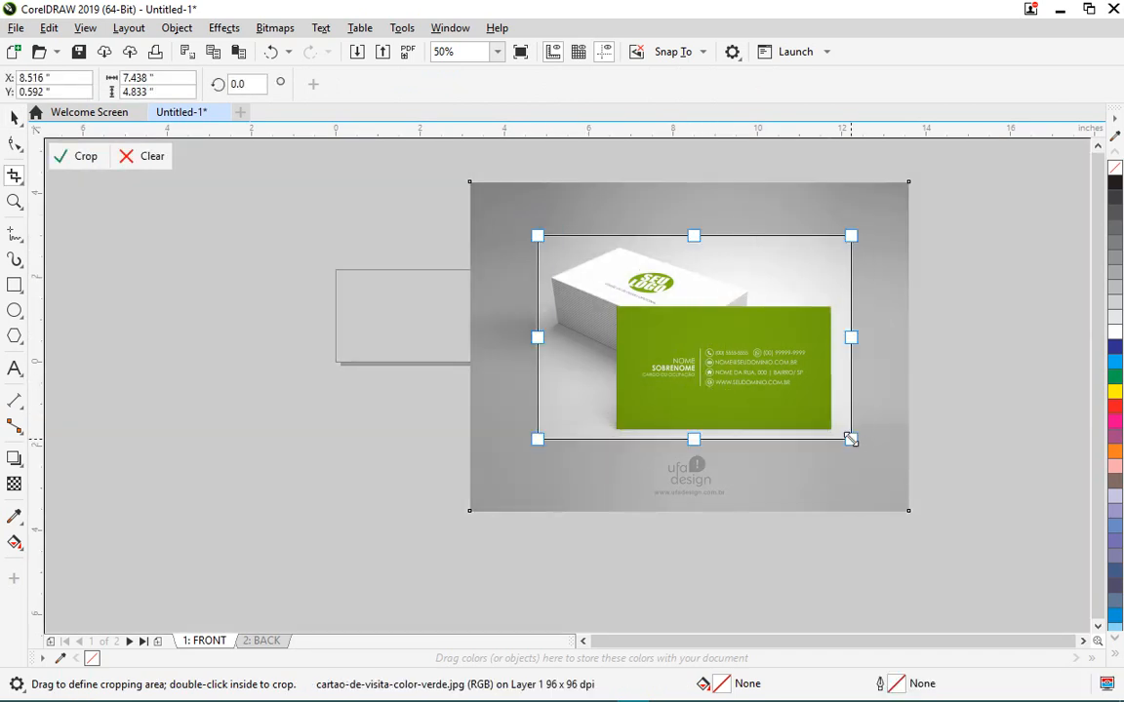
{"action": "left_click", "coordinate": [84, 156]}
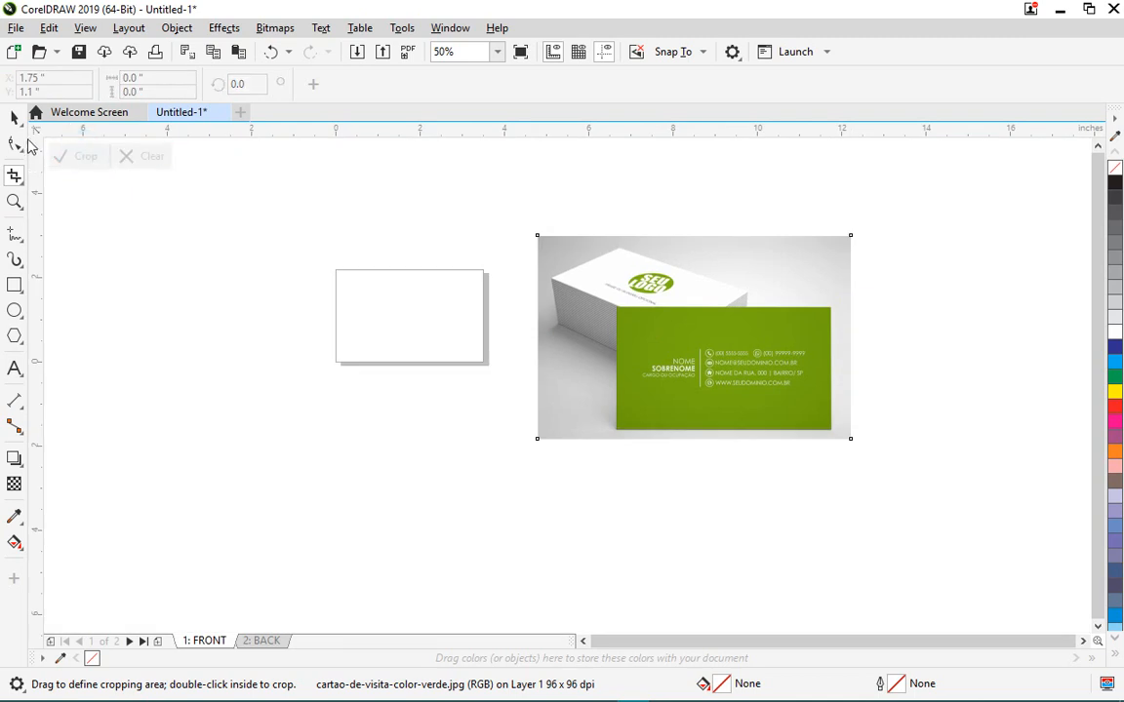
- Scale the cropped photo to 61.9% and move it beside the blank card
{"action": "left_click", "coordinate": [14, 117]}
{"action": "left_click_drag", "start_coordinate": [855, 237], "coordinate": [734, 281]}
{"action": "left_click_drag", "start_coordinate": [627, 351], "coordinate": [599, 317]}
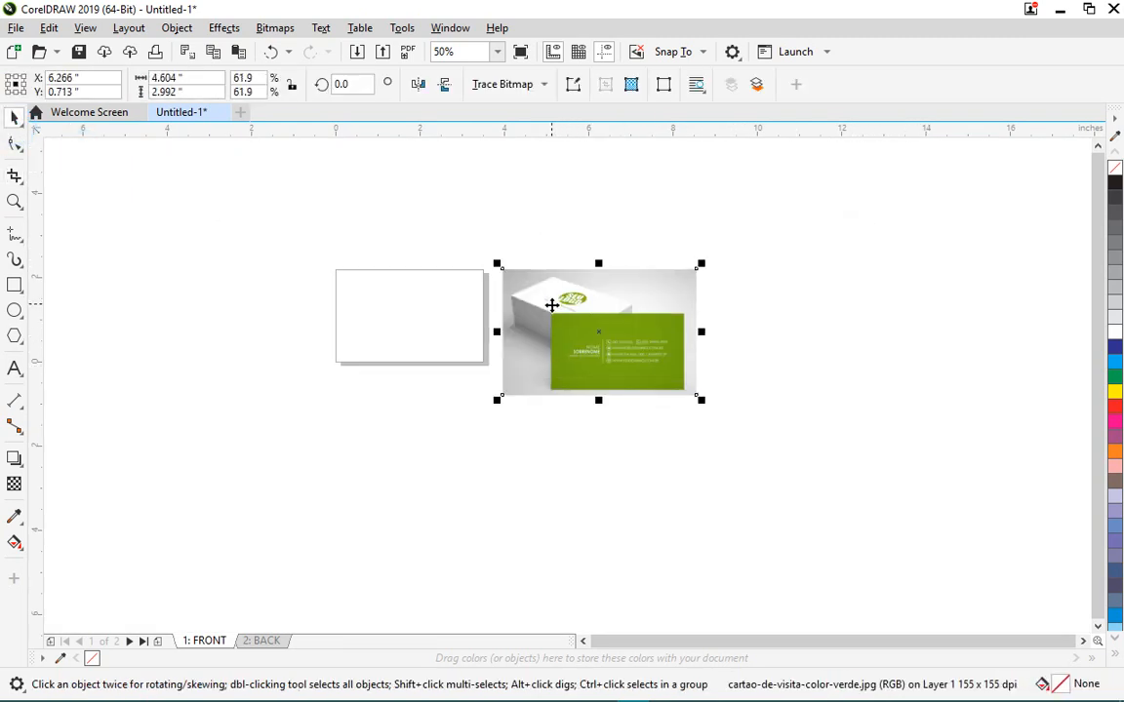
{"action": "scroll", "coordinate": [546, 301], "scroll_direction": "up", "scroll_amount": 3}
{"action": "scroll", "coordinate": [539, 249], "scroll_direction": "down", "scroll_amount": 2}
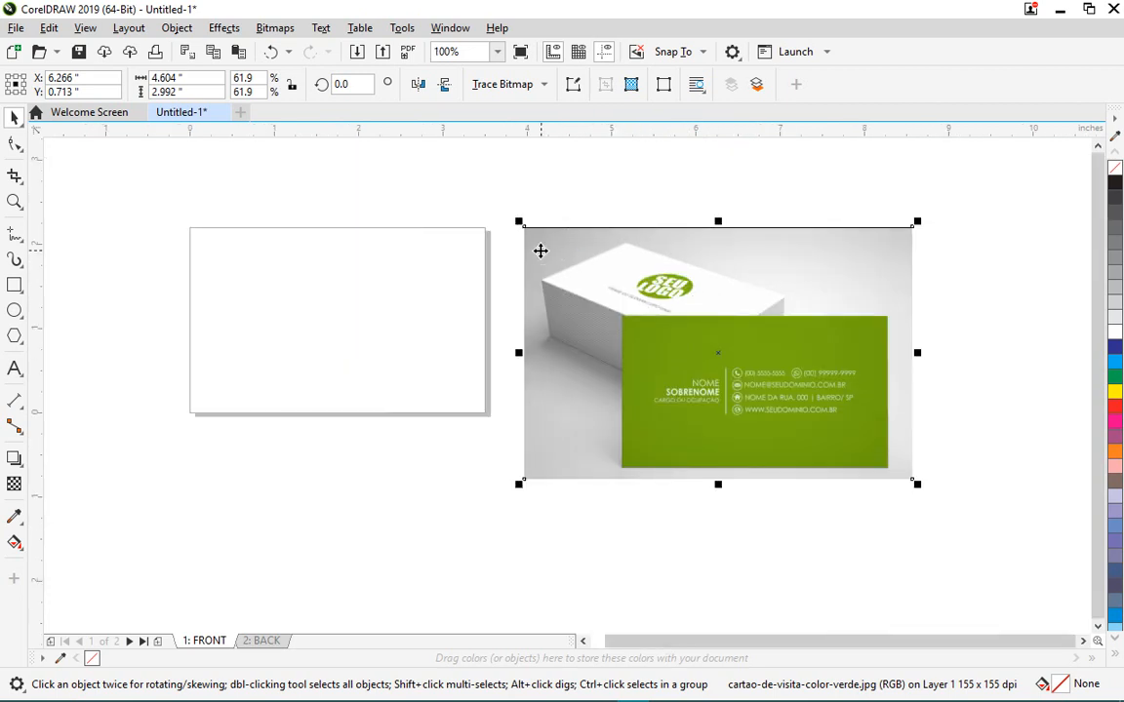
{"action": "scroll", "coordinate": [557, 295], "scroll_direction": "up", "scroll_amount": 2}
{"action": "scroll", "coordinate": [545, 306], "scroll_direction": "down", "scroll_amount": 2}
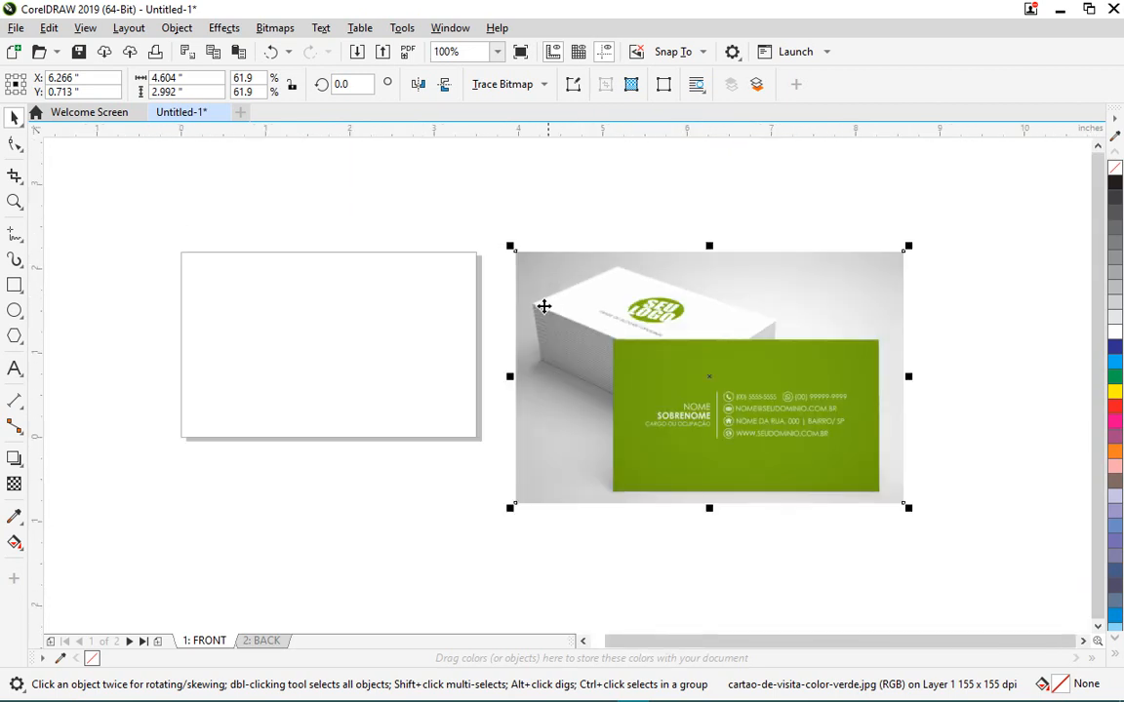
{"action": "left_click", "coordinate": [17, 370]}
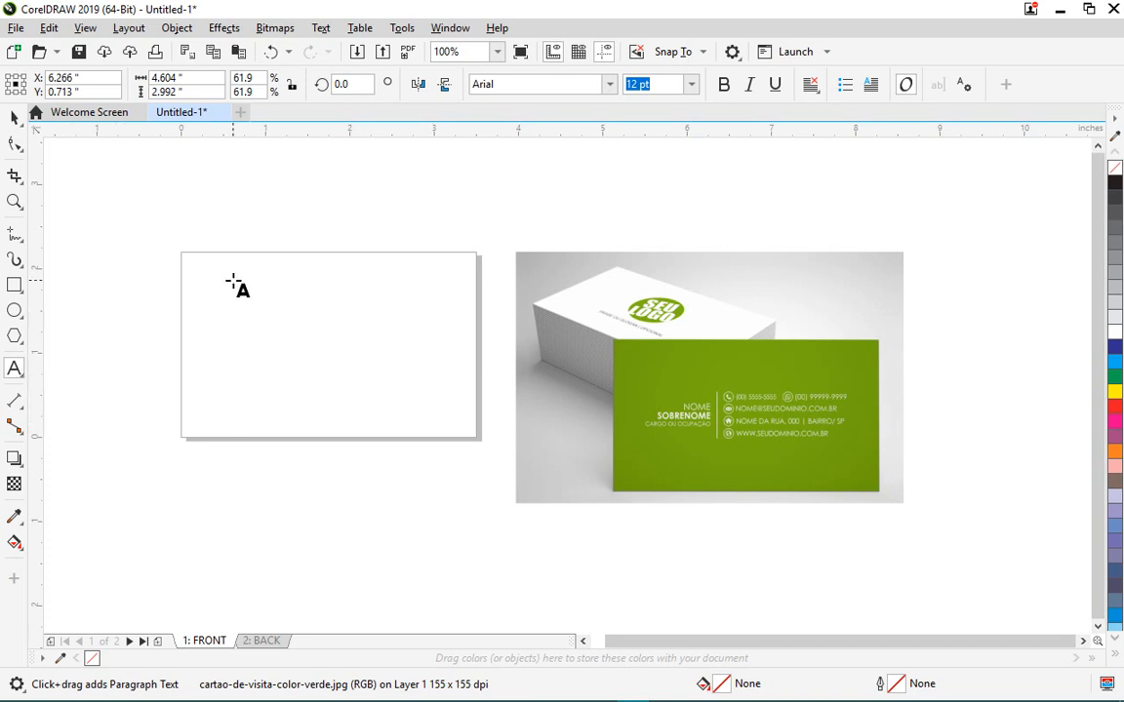
- Type DESIGNER and PRO on two lines, remove the stray backslash, and move it to the card top
{"action": "left_click", "coordinate": [154, 311]}
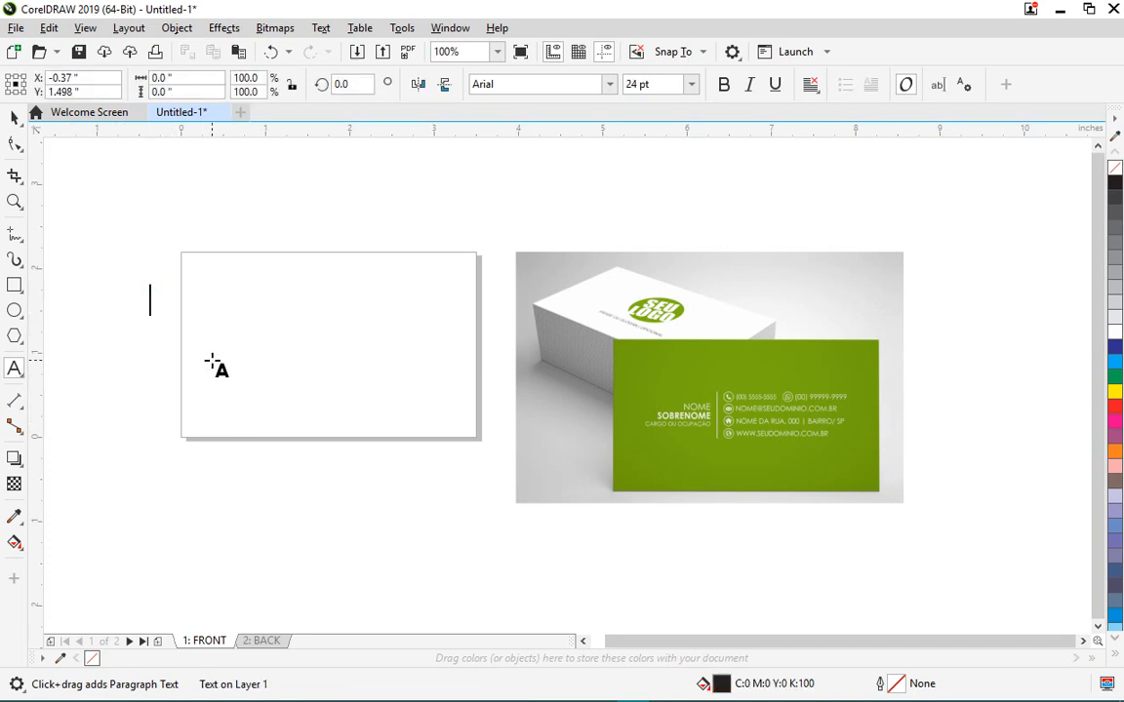
{"action": "type", "text": "DES"}
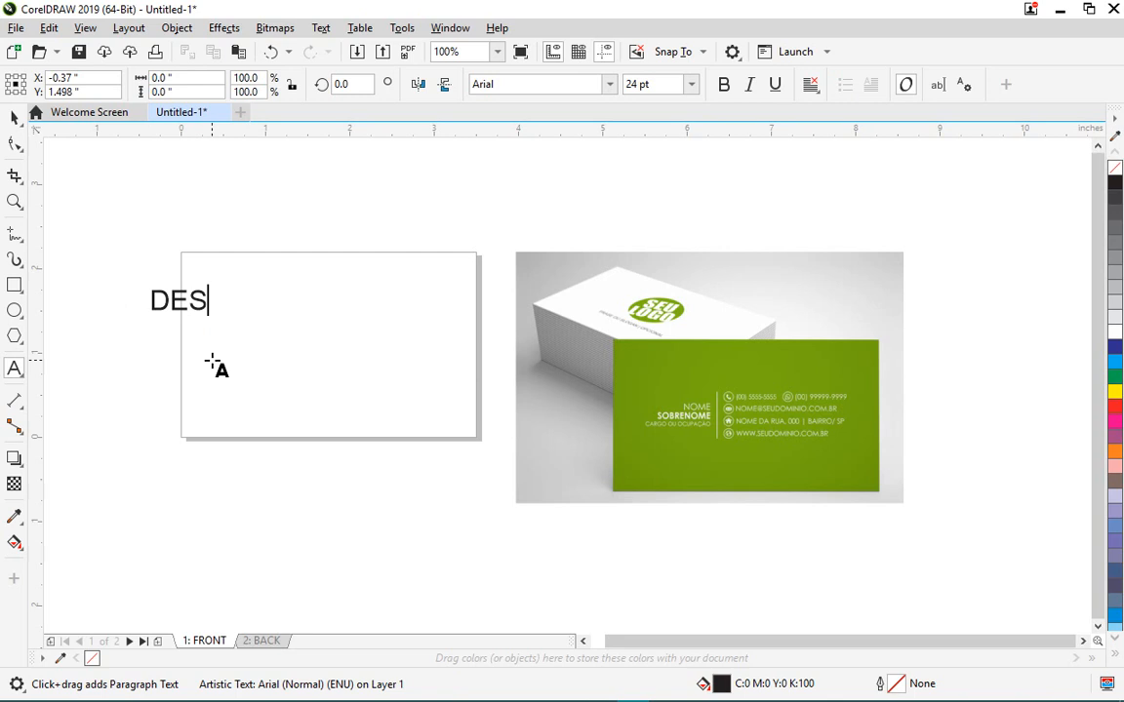
{"action": "type", "text": "IGNER\\ "}
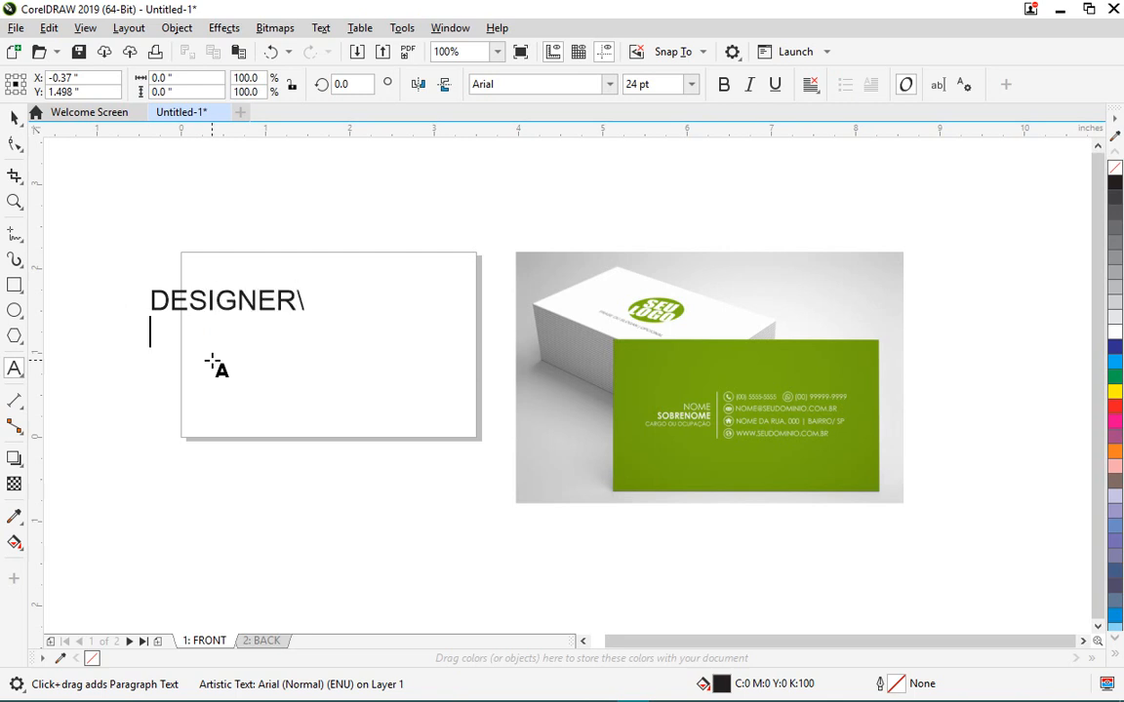
{"action": "type", "text": "PRO"}
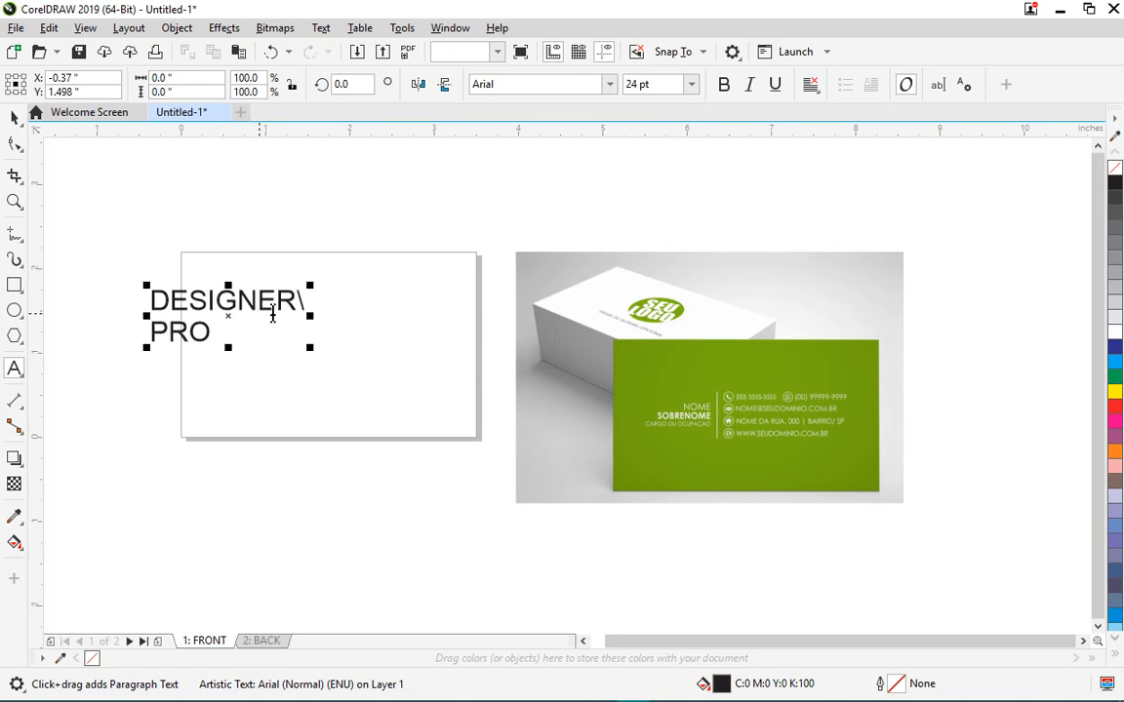
{"action": "left_click", "coordinate": [299, 300]}
{"action": "key", "text": "BackSpace"}
{"action": "key", "text": "ctrl+space"}
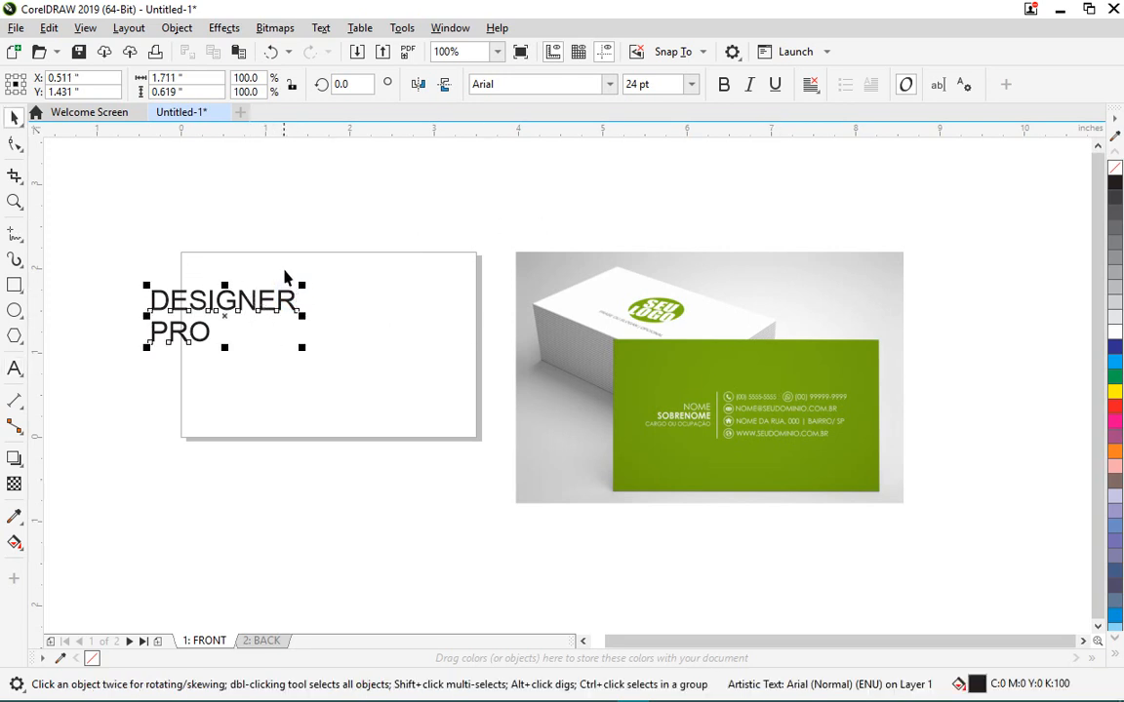
{"action": "left_click", "coordinate": [258, 308]}
{"action": "left_click_drag", "start_coordinate": [259, 307], "coordinate": [366, 239]}
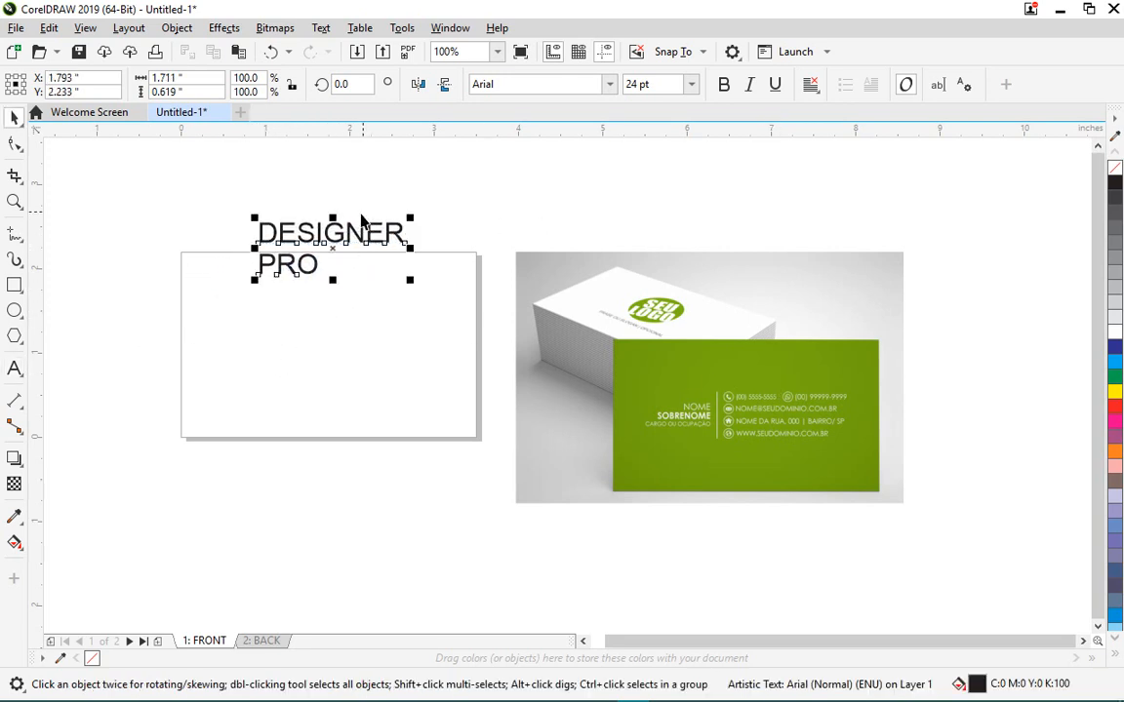
- Break the text into separate DESIGNER and PRO lines and set DESIGNER in Futura Md BT
{"action": "left_click", "coordinate": [169, 33]}
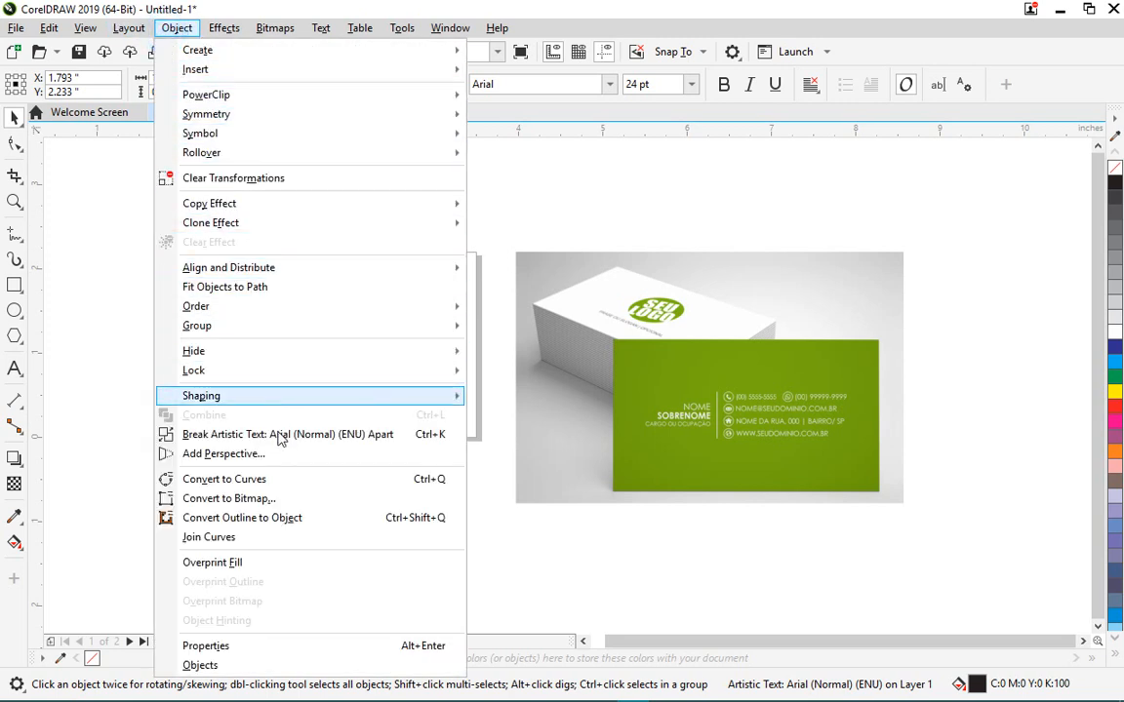
{"action": "left_click", "coordinate": [438, 439]}
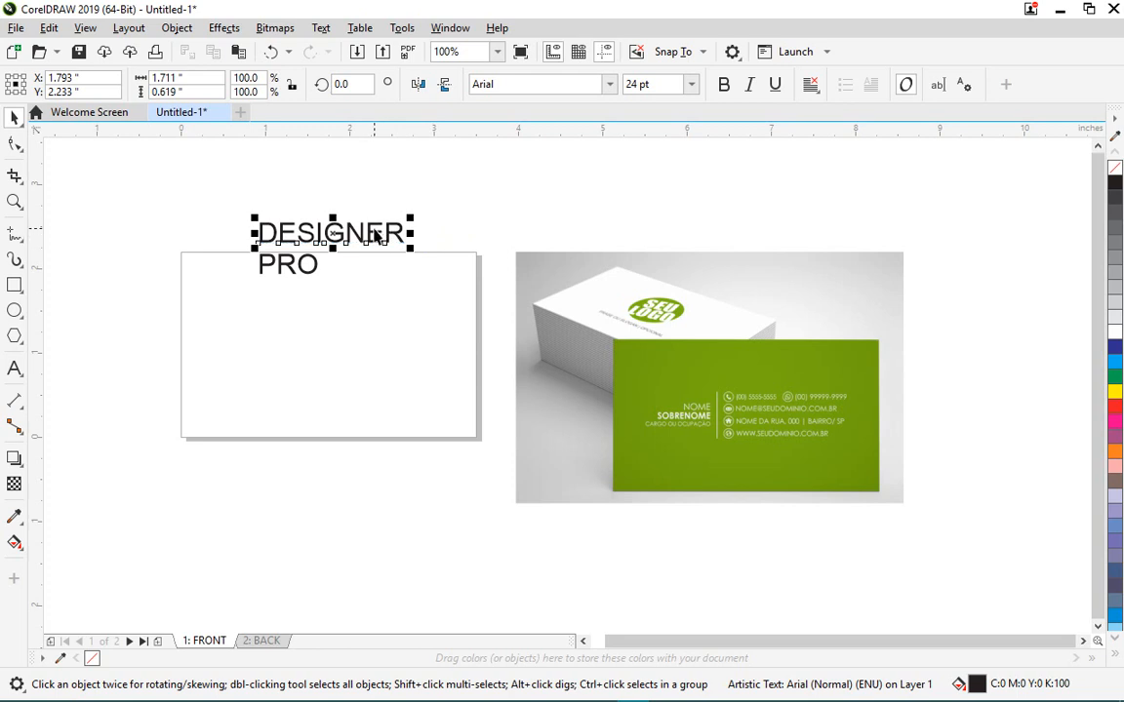
{"action": "left_click", "coordinate": [605, 86]}
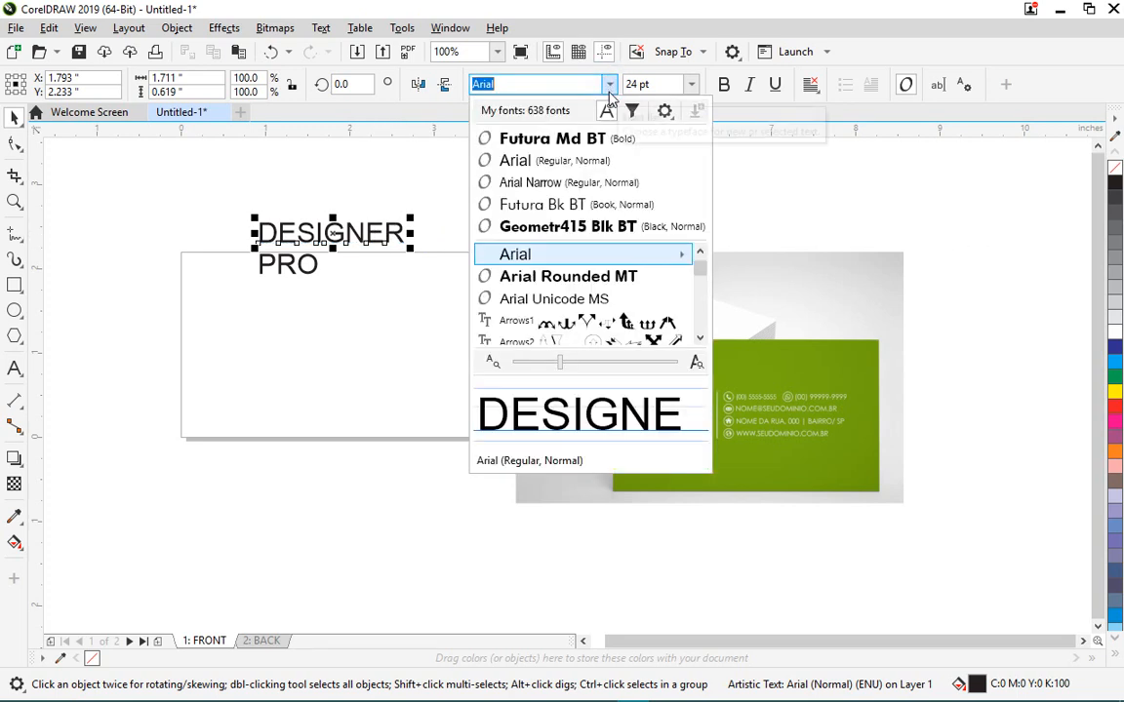
{"action": "left_click", "coordinate": [556, 142]}
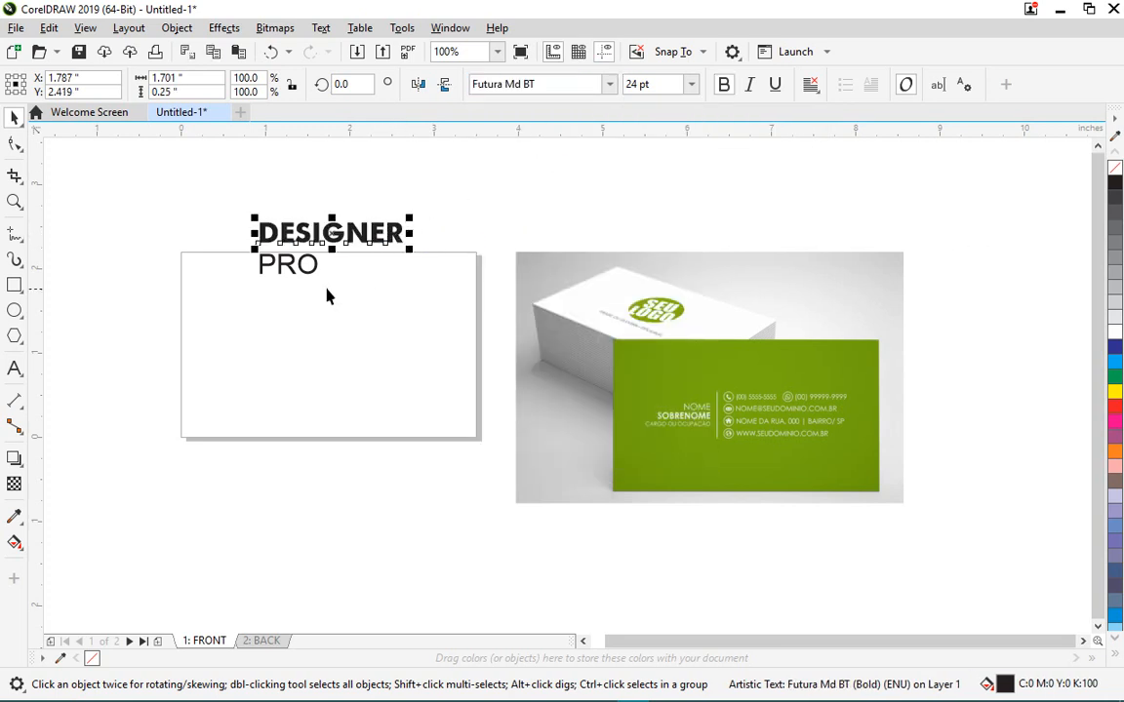
- Shift PRO right under the end of DESIGNER and select both lines
{"action": "left_click_drag", "start_coordinate": [305, 276], "coordinate": [375, 259]}
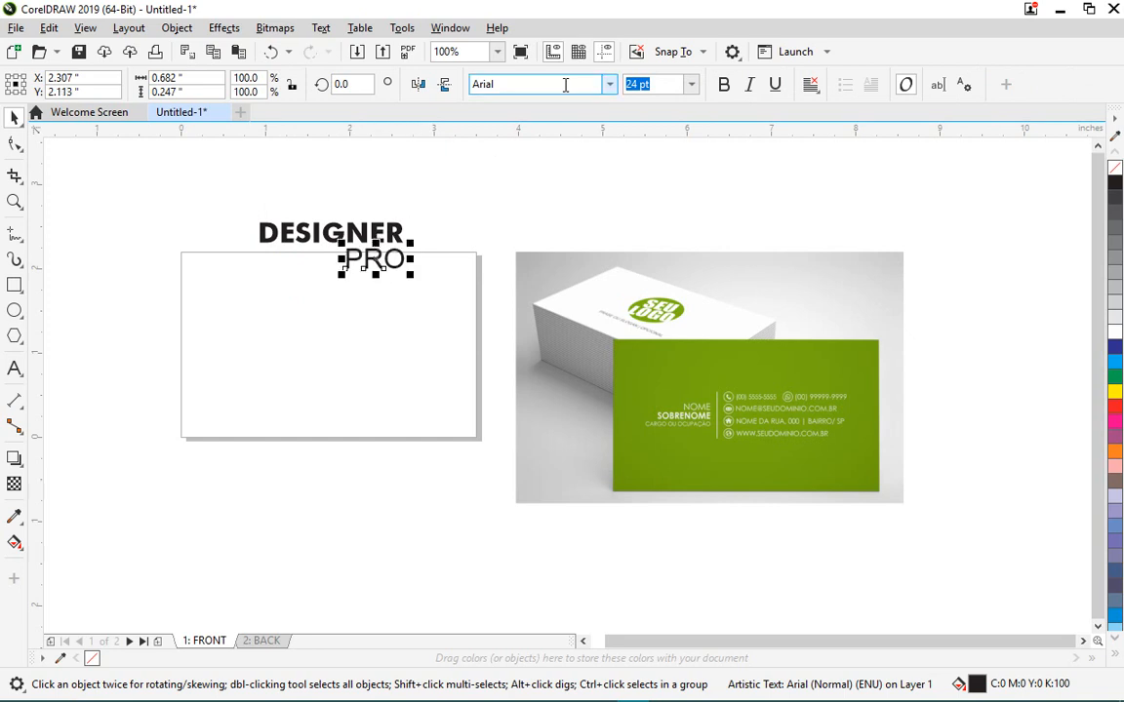
{"action": "left_click_drag", "start_coordinate": [217, 185], "coordinate": [434, 283]}
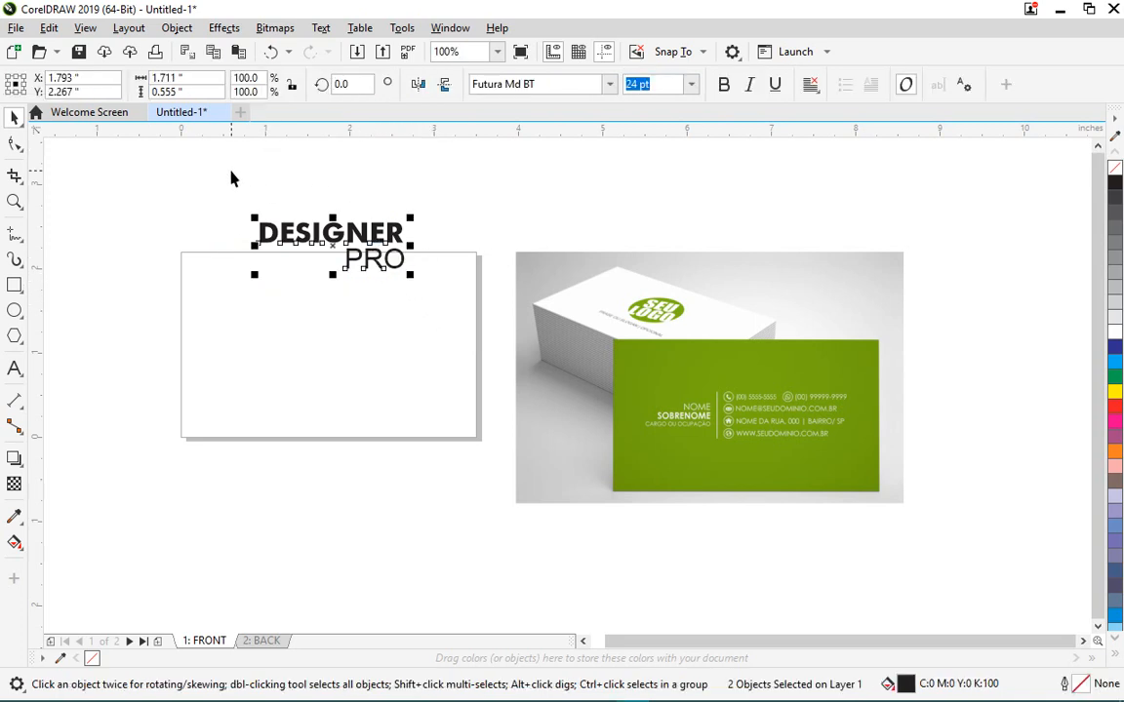
{"action": "scroll", "coordinate": [397, 285], "scroll_direction": "up", "scroll_amount": 2}
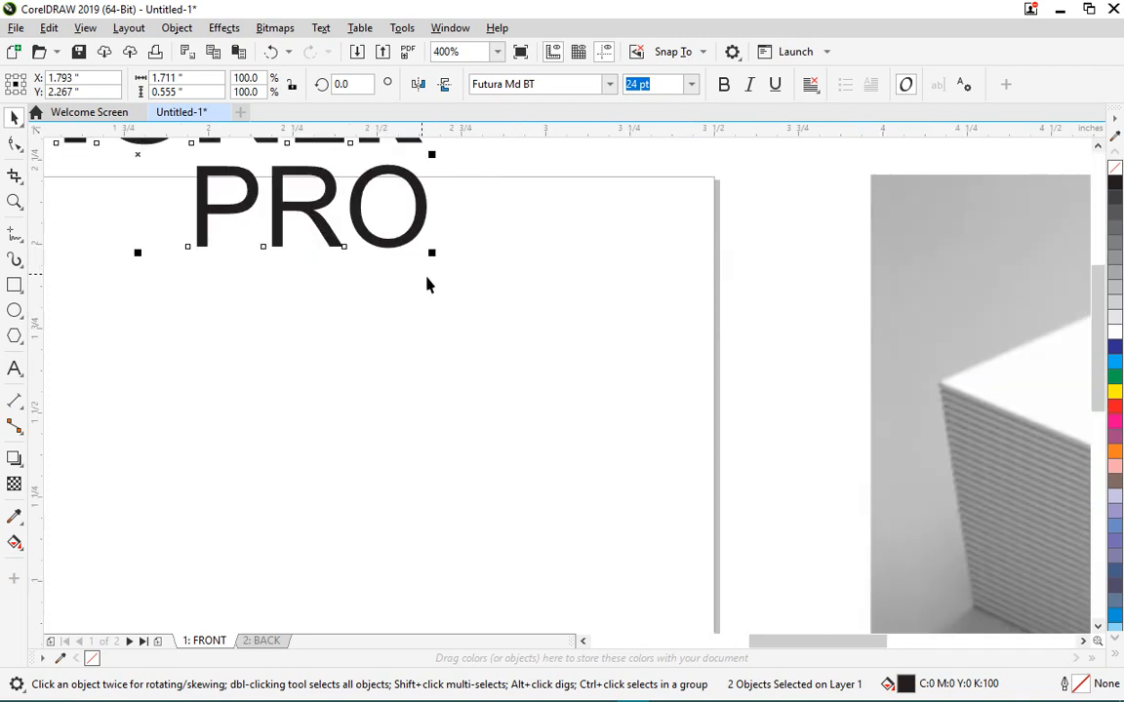
{"action": "scroll", "coordinate": [426, 281], "scroll_direction": "down", "scroll_amount": 2}
{"action": "scroll", "coordinate": [423, 256], "scroll_direction": "up", "scroll_amount": 1}
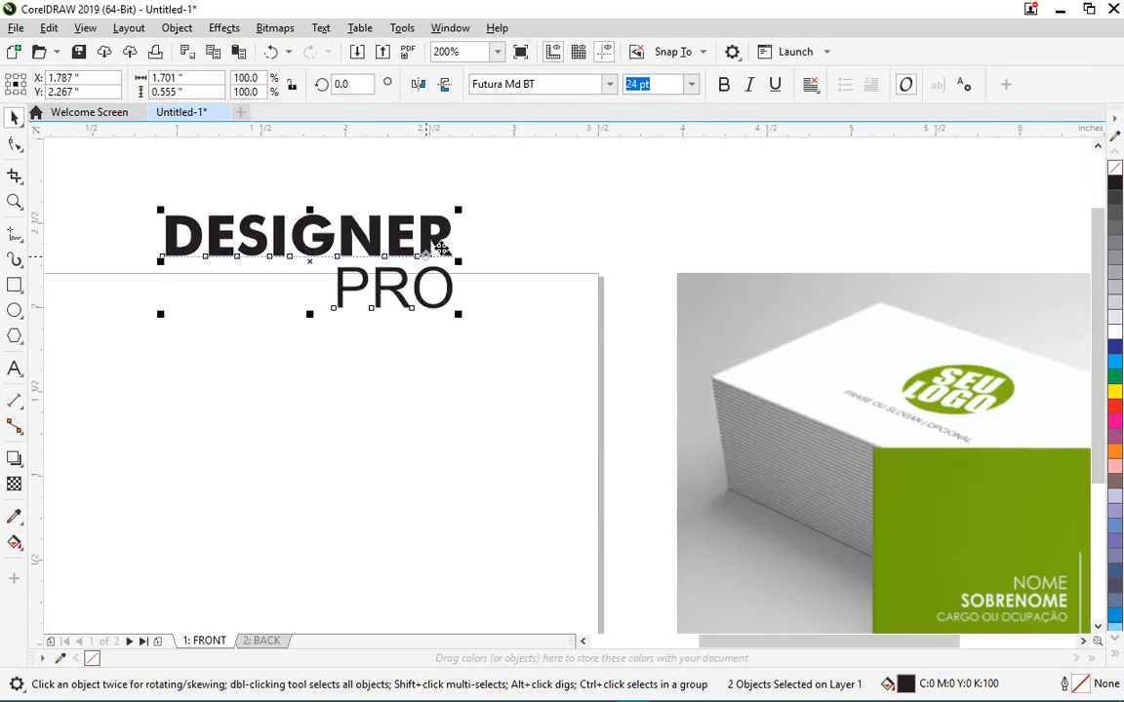
{"action": "scroll", "coordinate": [429, 249], "scroll_direction": "down", "scroll_amount": 1}
{"action": "scroll", "coordinate": [464, 224], "scroll_direction": "up", "scroll_amount": 1}
{"action": "scroll", "coordinate": [401, 346], "scroll_direction": "down", "scroll_amount": 1}
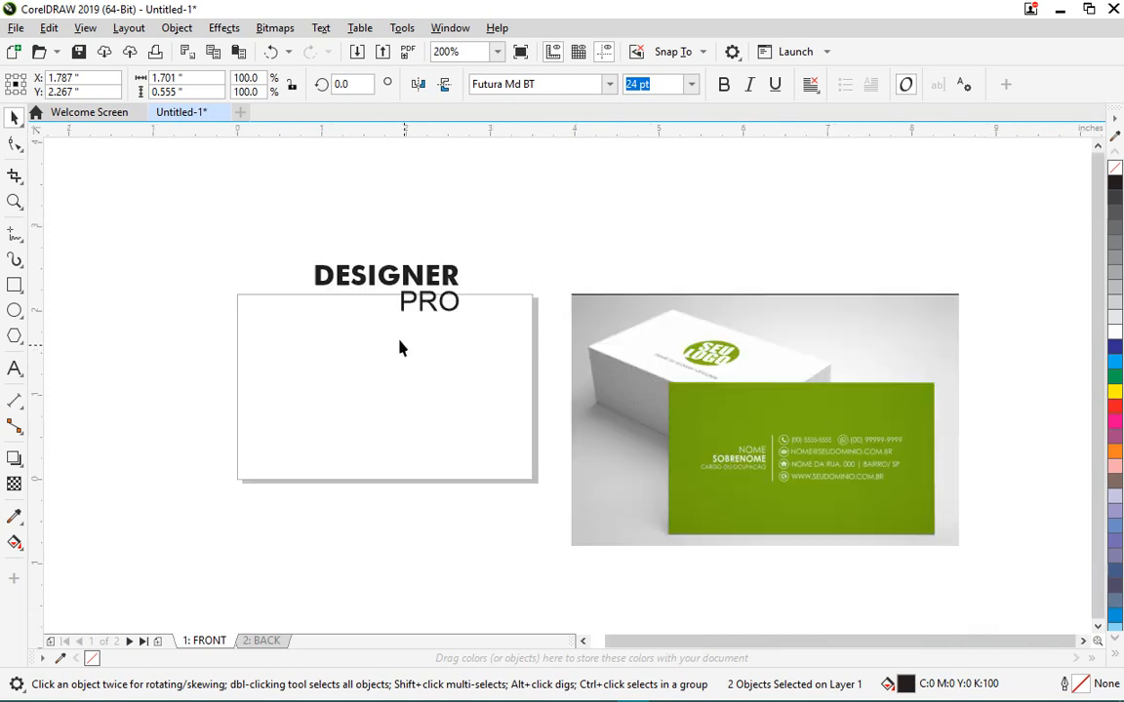
{"action": "scroll", "coordinate": [414, 447], "scroll_direction": "down", "scroll_amount": 1}
{"action": "scroll", "coordinate": [387, 425], "scroll_direction": "up", "scroll_amount": 1}
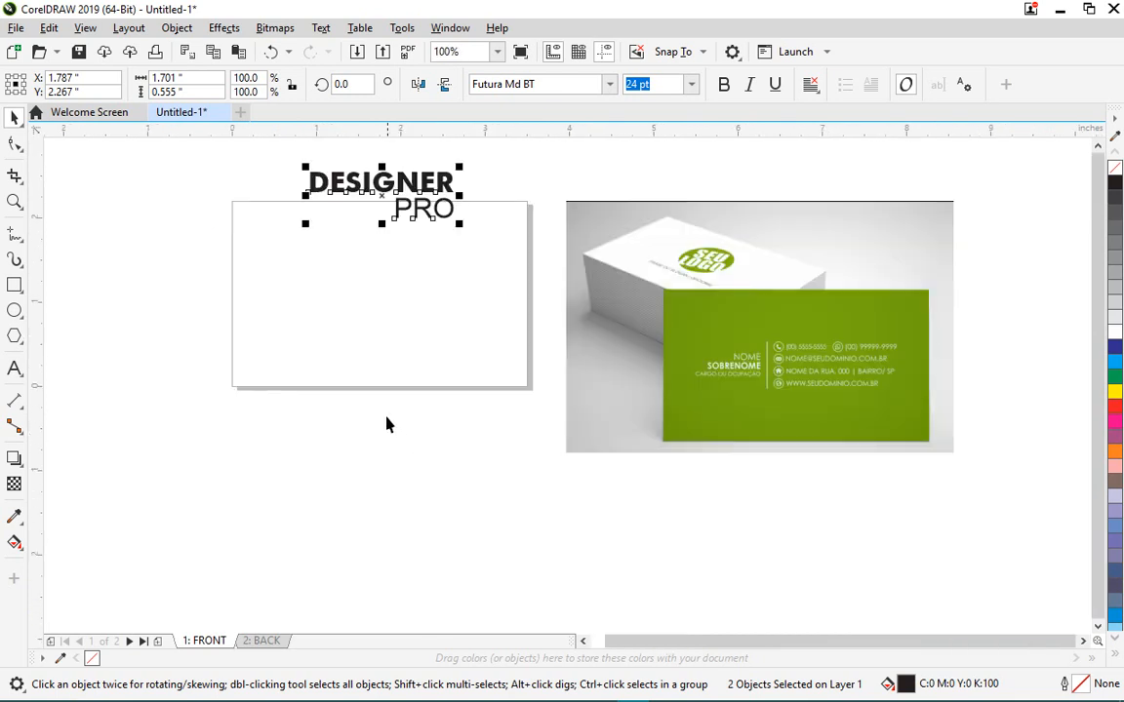
- Add the text 'Design | Print | Branding' left of the card
{"action": "left_click", "coordinate": [15, 368]}
{"action": "left_click", "coordinate": [164, 335]}
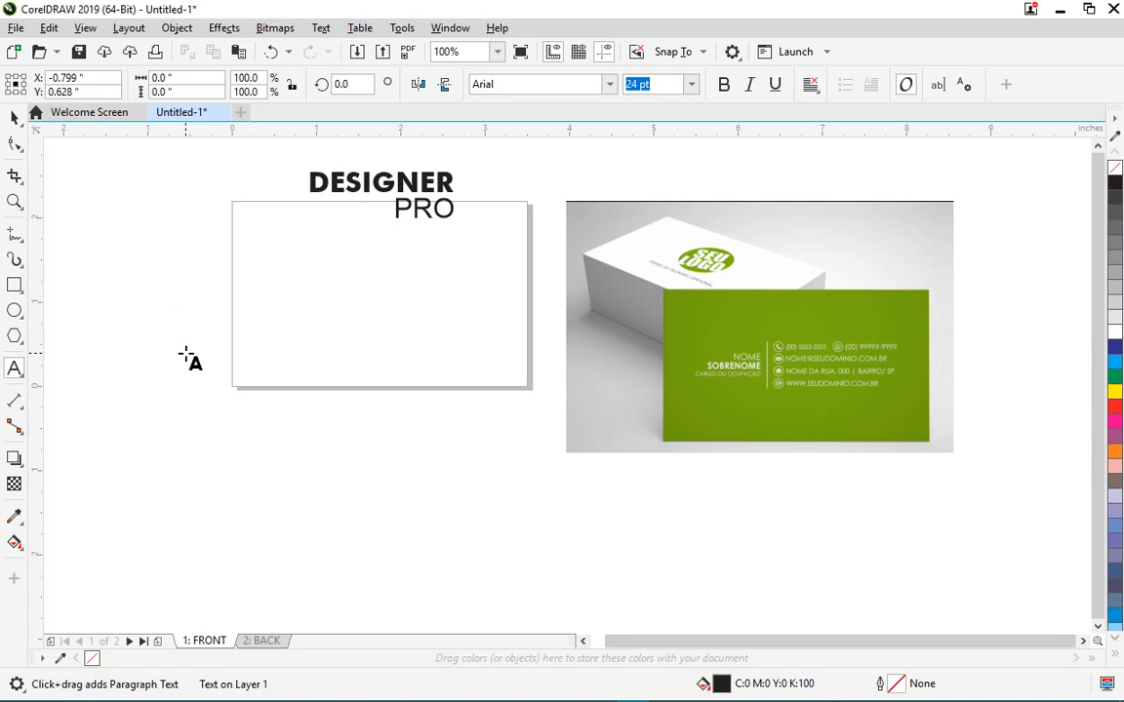
{"action": "type", "text": "Desig"}
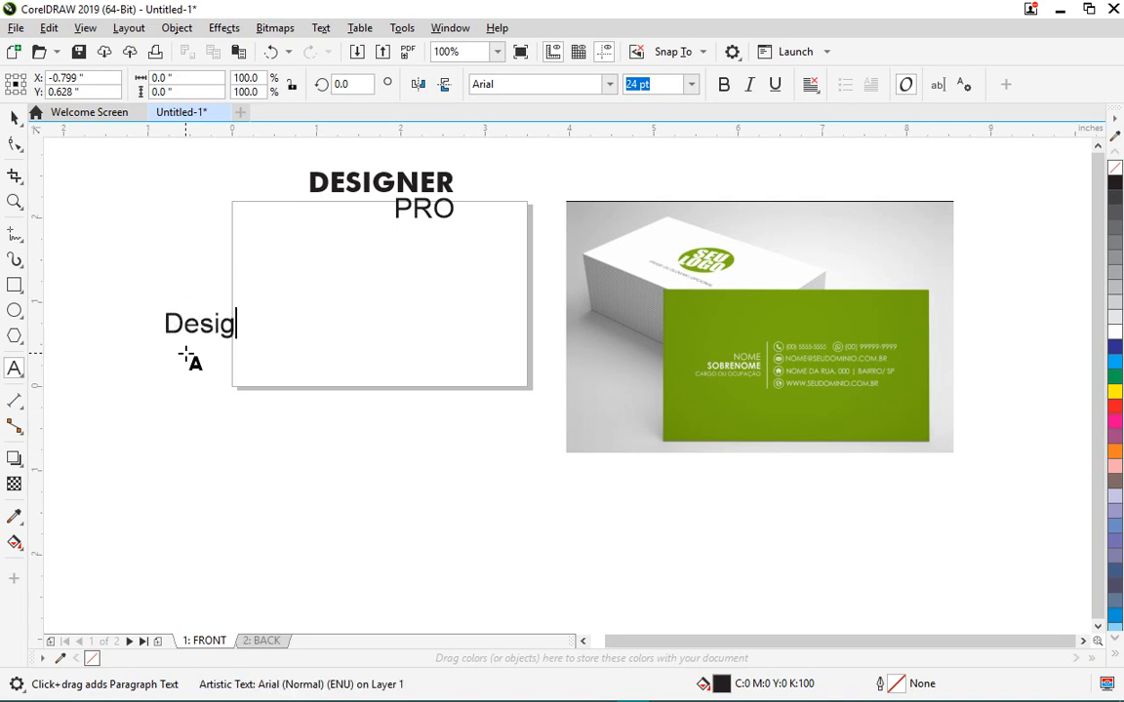
{"action": "type", "text": "n | "}
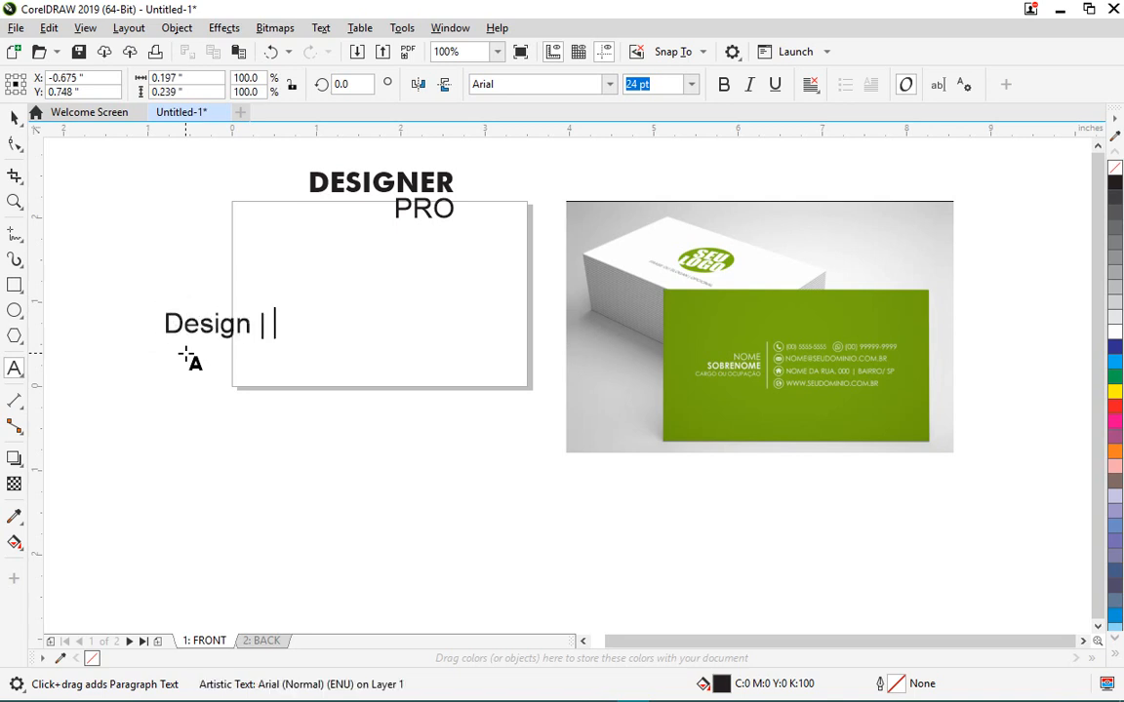
{"action": "type", "text": "Prin"}
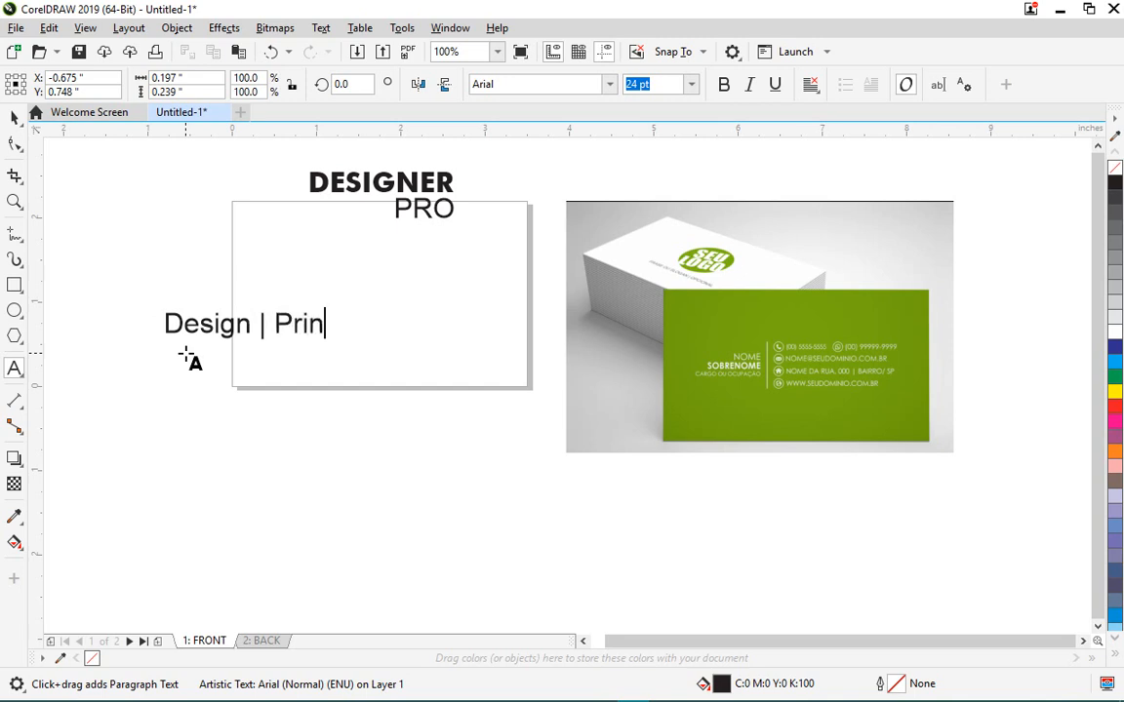
{"action": "type", "text": "t | Brandi"}
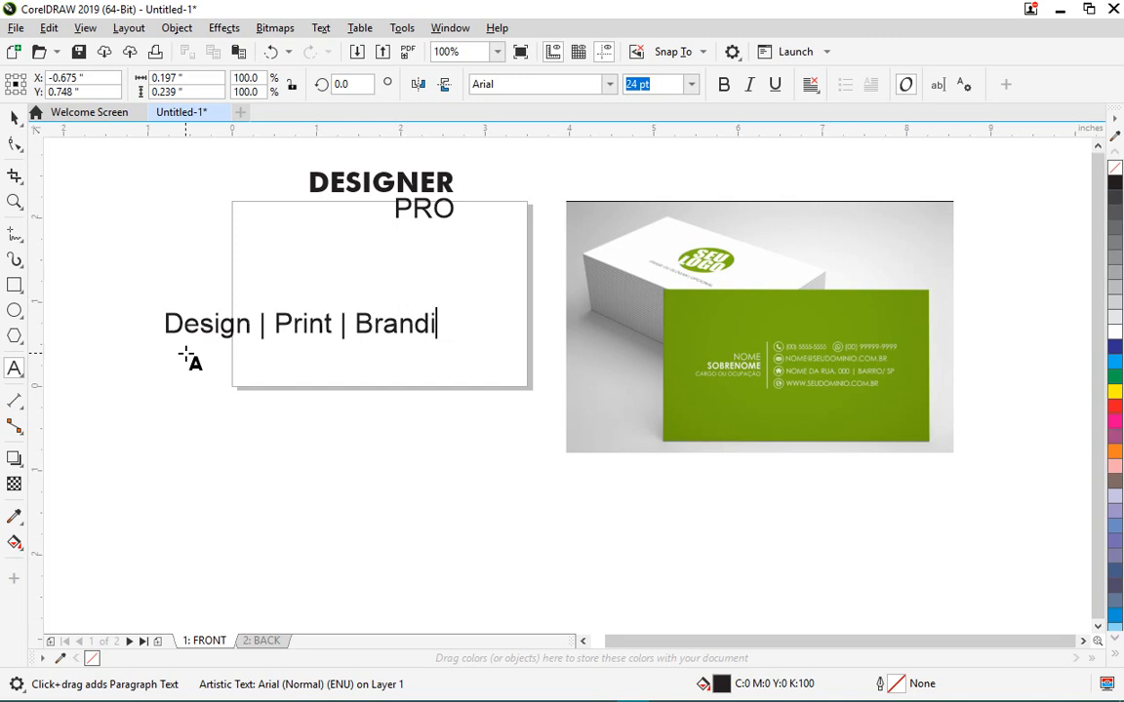
{"action": "type", "text": "ng"}
{"action": "key", "text": "ctrl+space"}
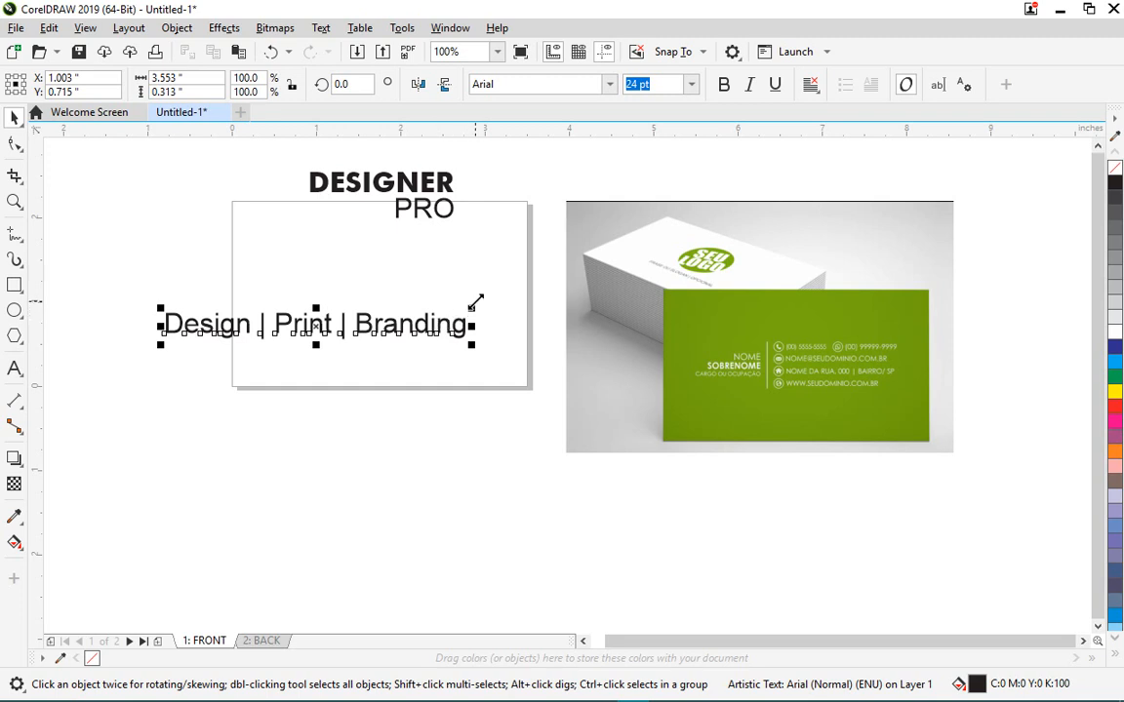
- Set the tagline to 12 pt and centre it near the card's bottom edge
{"action": "left_click", "coordinate": [690, 85]}
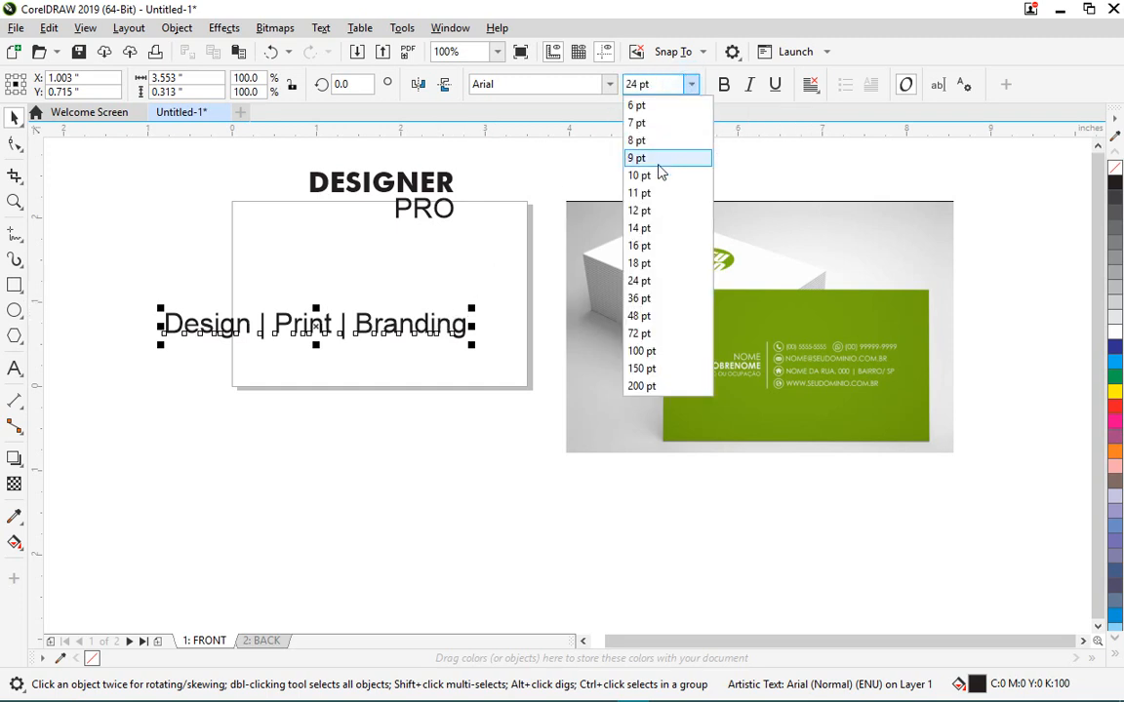
{"action": "left_click", "coordinate": [648, 213]}
{"action": "left_click_drag", "start_coordinate": [300, 340], "coordinate": [426, 360]}
{"action": "left_click", "coordinate": [348, 263]}
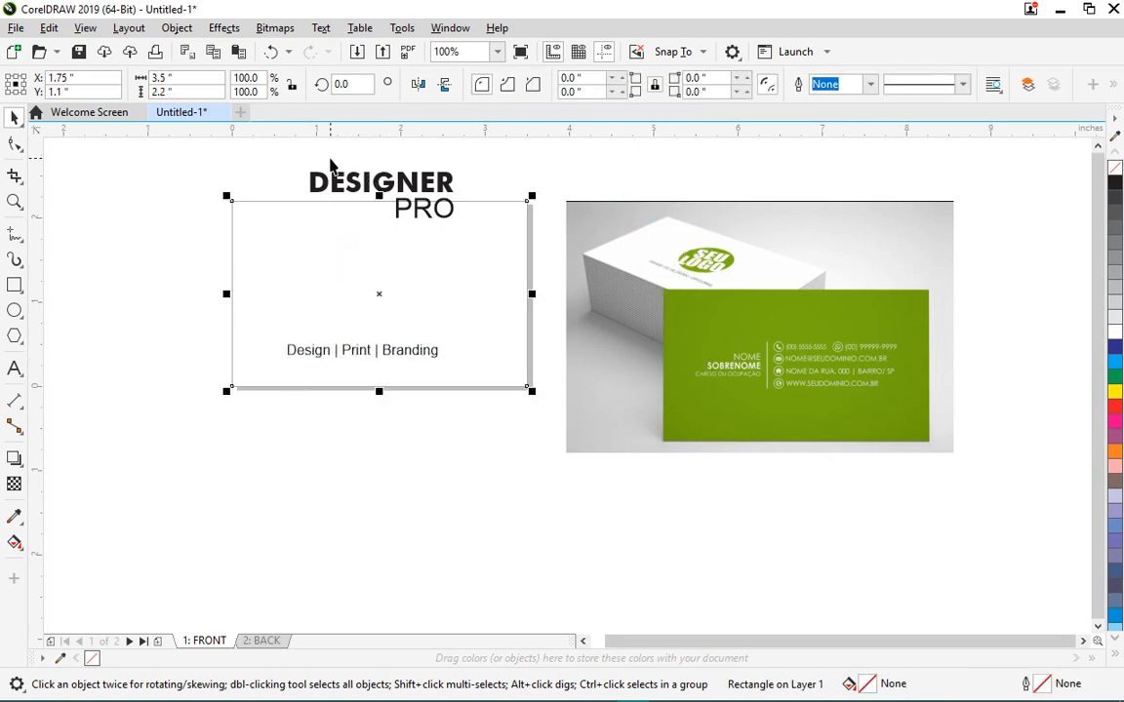
{"action": "left_click", "coordinate": [296, 152]}
{"action": "left_click", "coordinate": [14, 311]}
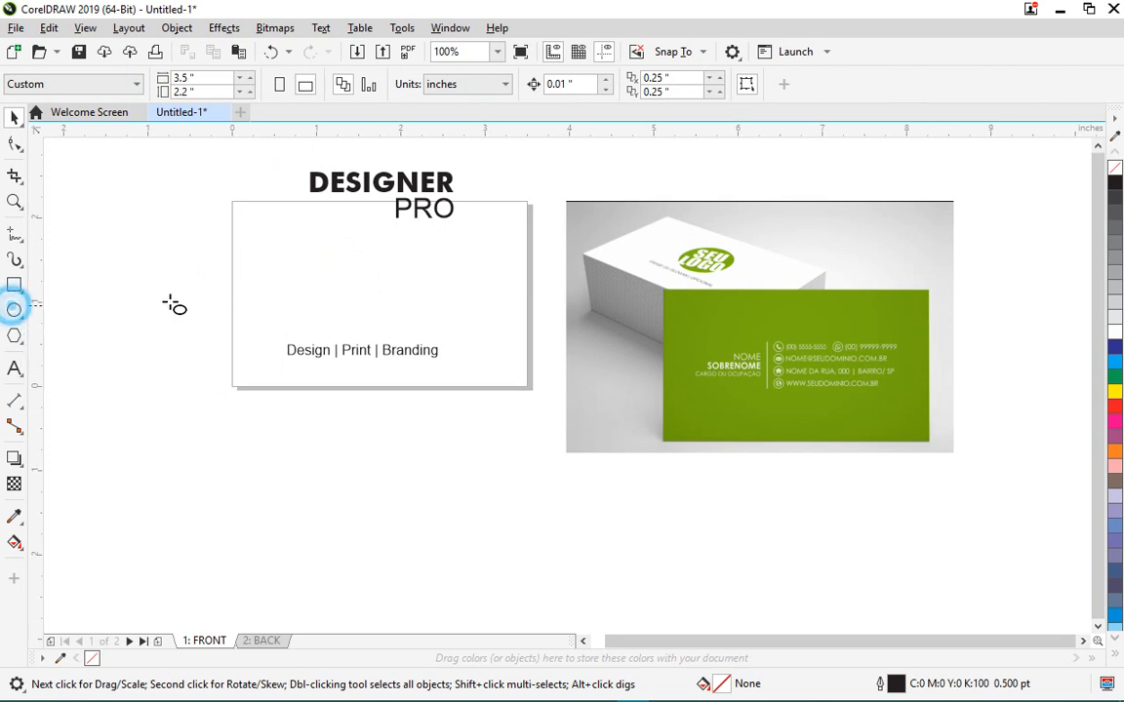
- Draw an ellipse in the middle of the card and skew it into a slanted oval
{"action": "left_click_drag", "start_coordinate": [313, 257], "coordinate": [429, 337]}
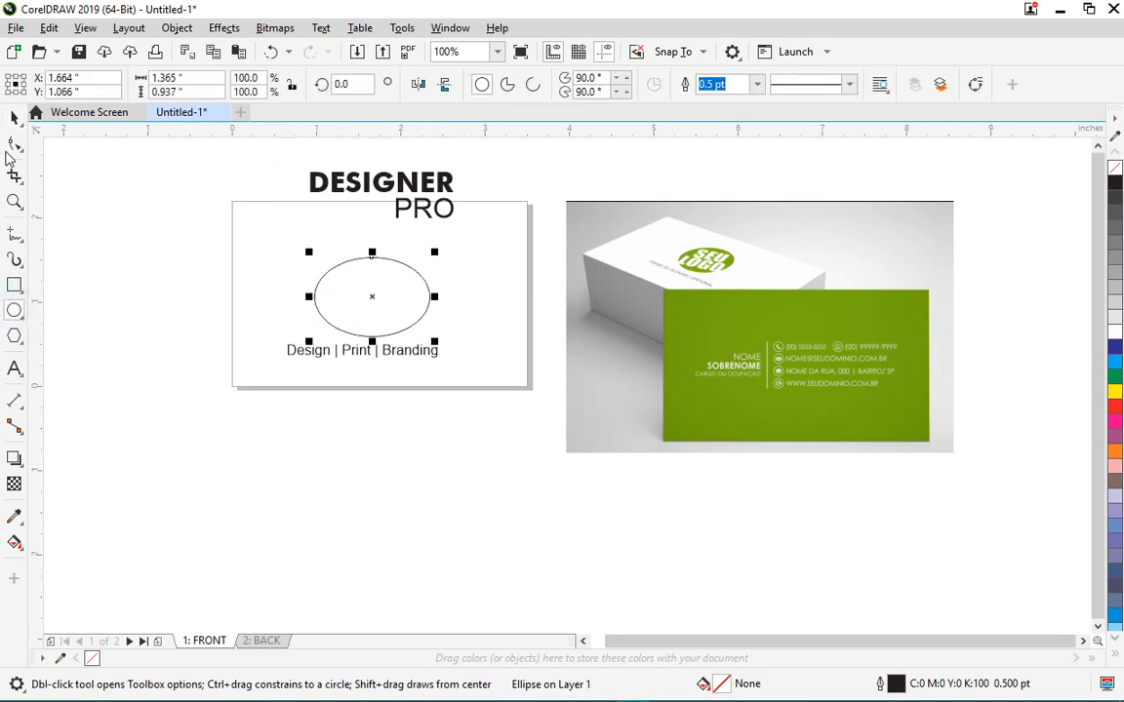
{"action": "left_click", "coordinate": [15, 117]}
{"action": "left_click", "coordinate": [417, 301]}
{"action": "left_click", "coordinate": [401, 295]}
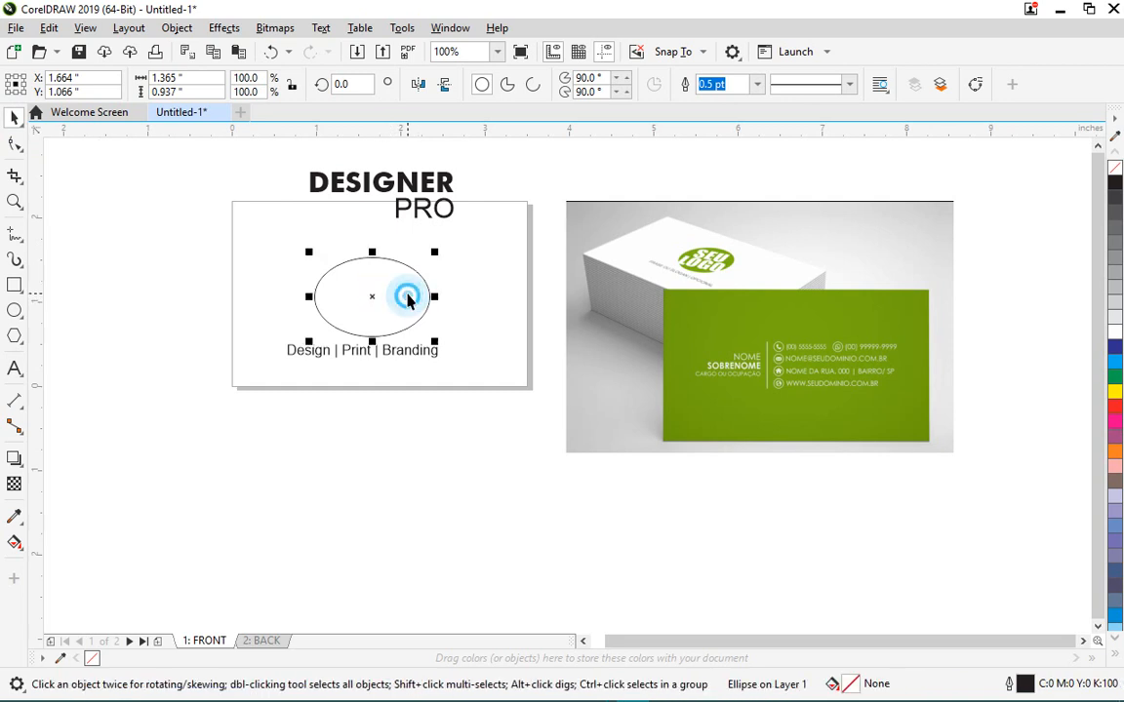
{"action": "left_click", "coordinate": [420, 296]}
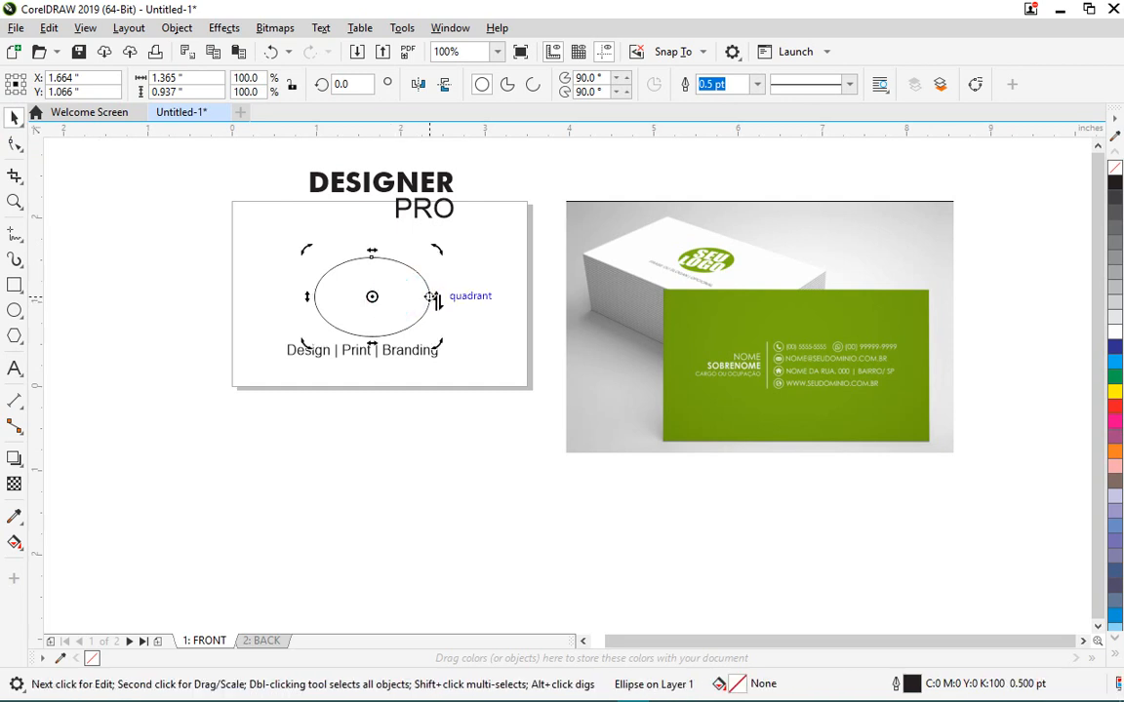
{"action": "left_click_drag", "start_coordinate": [434, 297], "coordinate": [431, 278]}
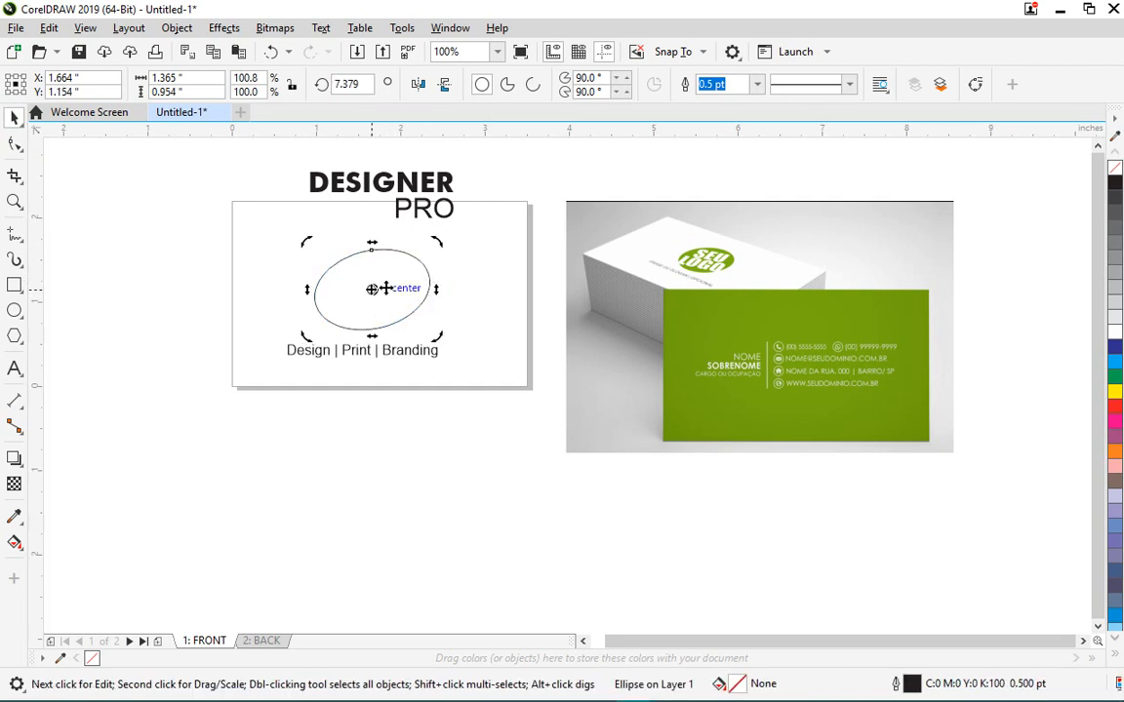
{"action": "left_click", "coordinate": [390, 284]}
- Fill the ellipse with the logo green (#80B300) sampled from the reference photo
{"action": "scroll", "coordinate": [709, 263], "scroll_direction": "up", "scroll_amount": 3}
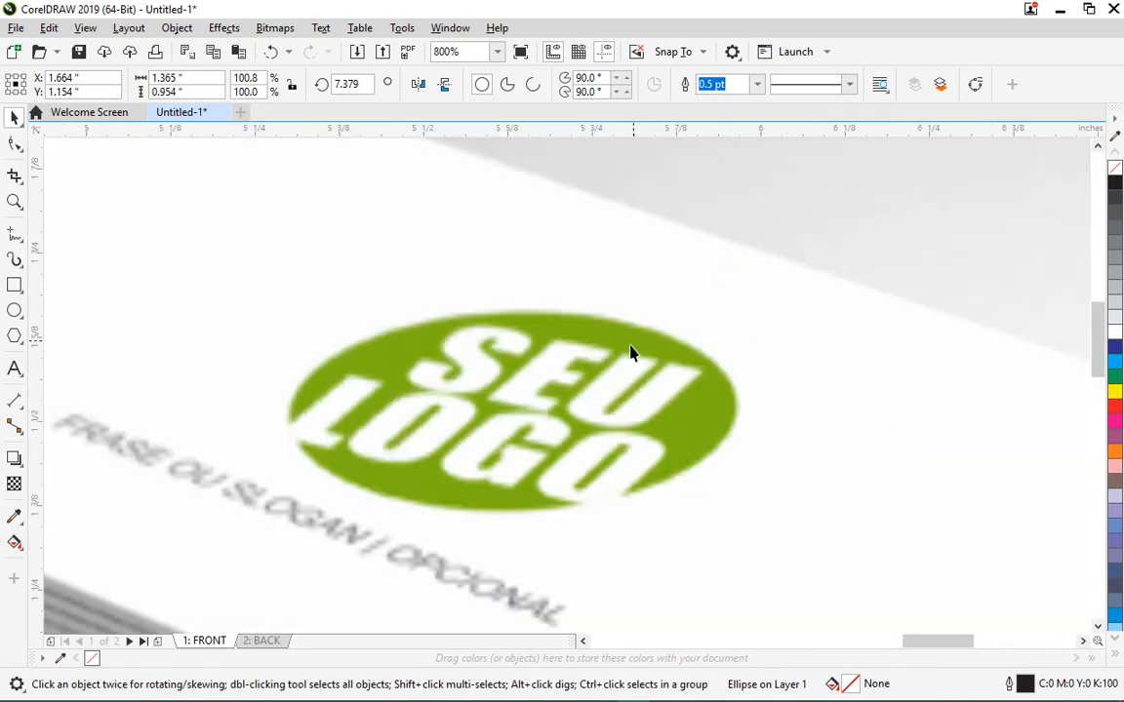
{"action": "scroll", "coordinate": [641, 291], "scroll_direction": "down", "scroll_amount": 2}
{"action": "scroll", "coordinate": [617, 272], "scroll_direction": "down", "scroll_amount": 1}
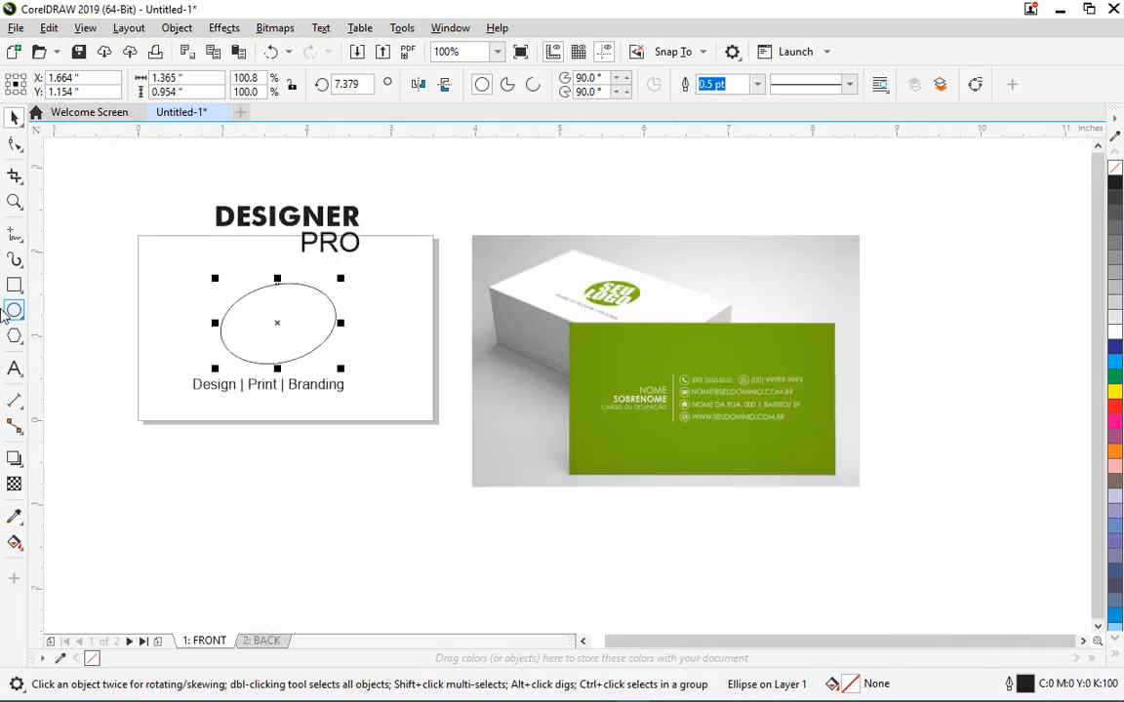
{"action": "left_click", "coordinate": [13, 520]}
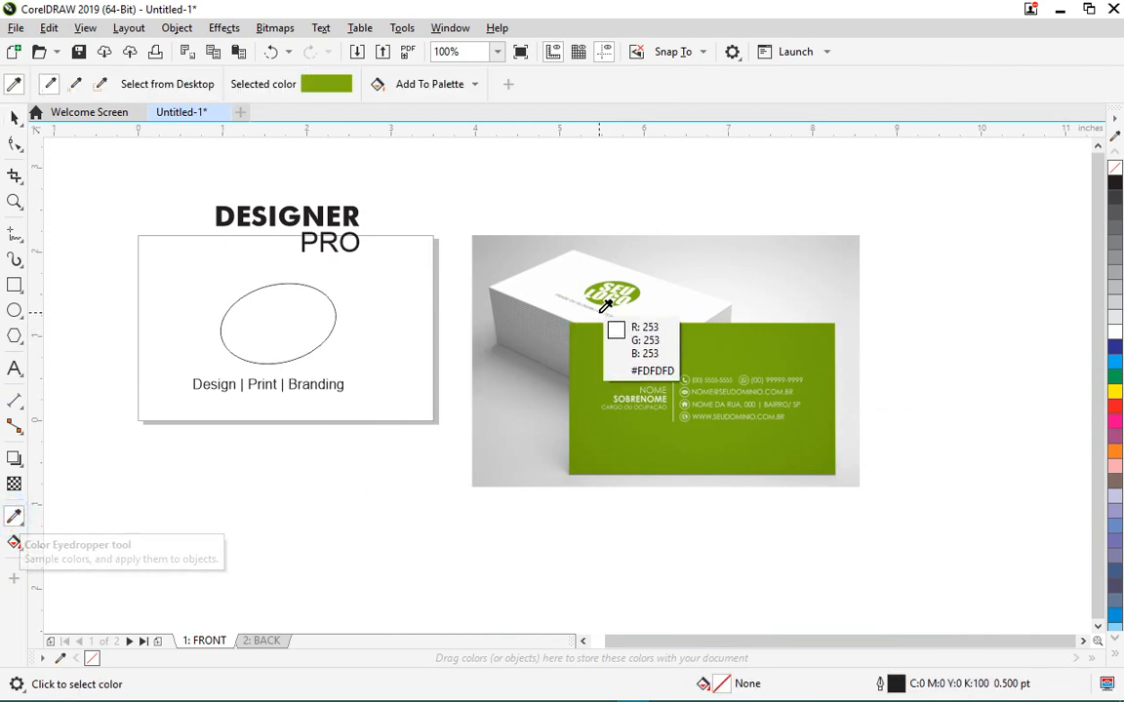
{"action": "scroll", "coordinate": [649, 299], "scroll_direction": "up", "scroll_amount": 1}
{"action": "scroll", "coordinate": [651, 296], "scroll_direction": "up", "scroll_amount": 2}
{"action": "left_click", "coordinate": [557, 234]}
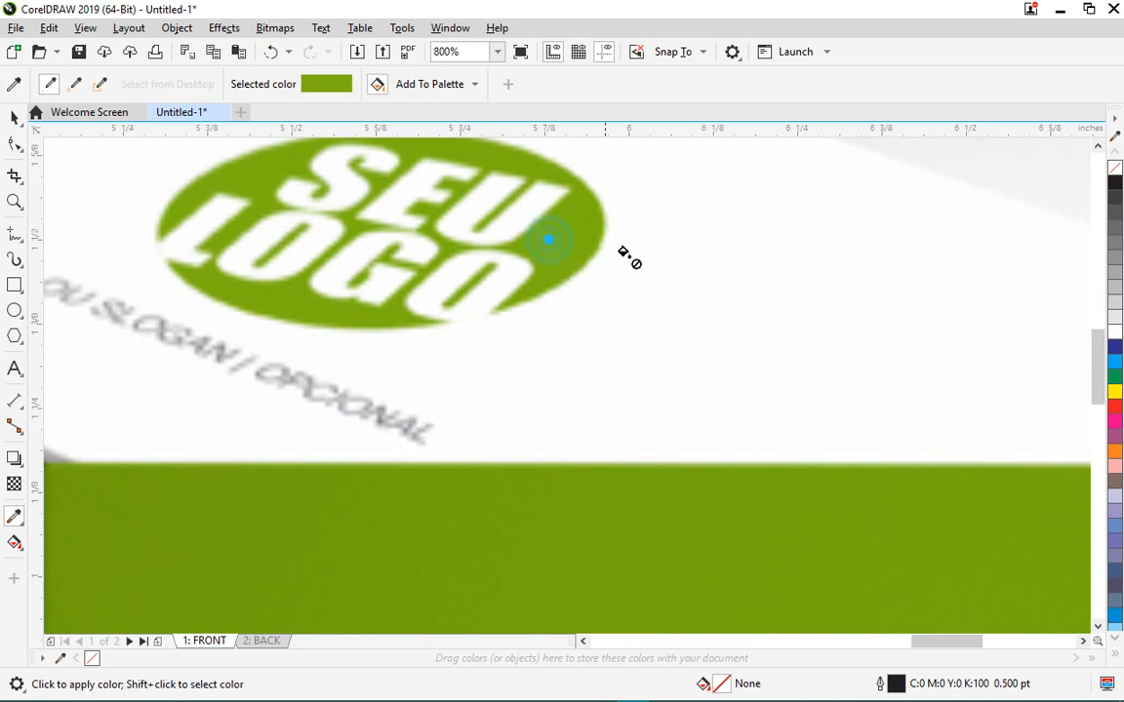
{"action": "scroll", "coordinate": [858, 357], "scroll_direction": "down", "scroll_amount": 2}
{"action": "scroll", "coordinate": [858, 357], "scroll_direction": "down", "scroll_amount": 3}
{"action": "scroll", "coordinate": [558, 389], "scroll_direction": "up", "scroll_amount": 2}
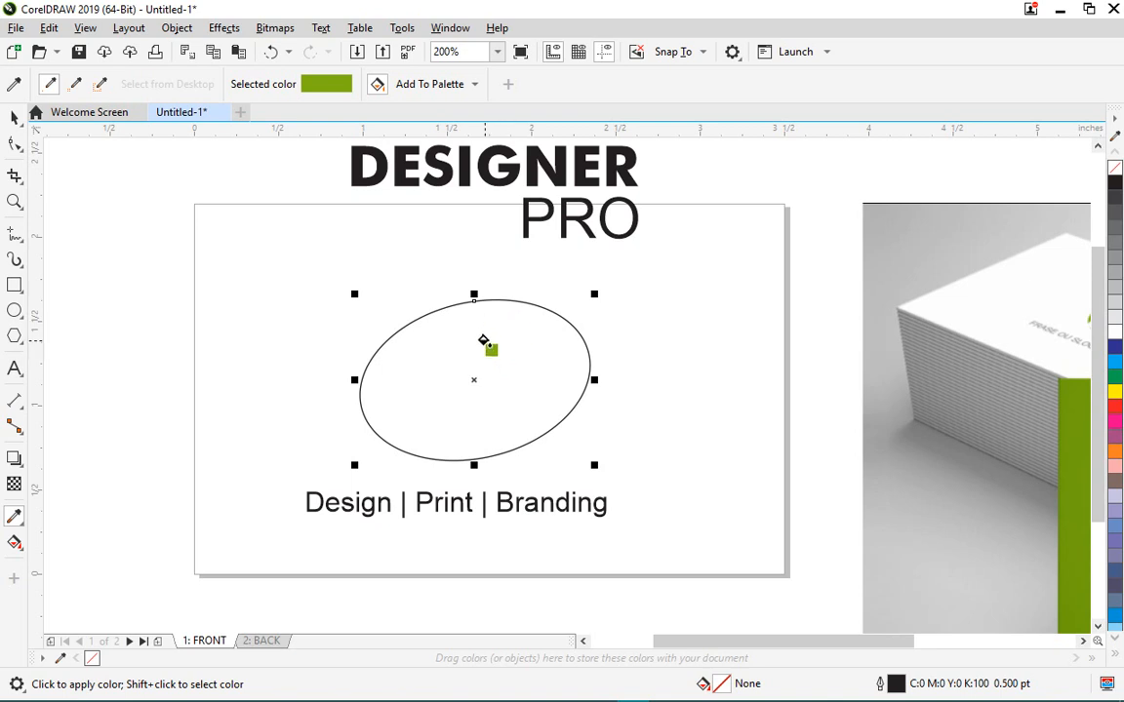
{"action": "left_click", "coordinate": [483, 340]}
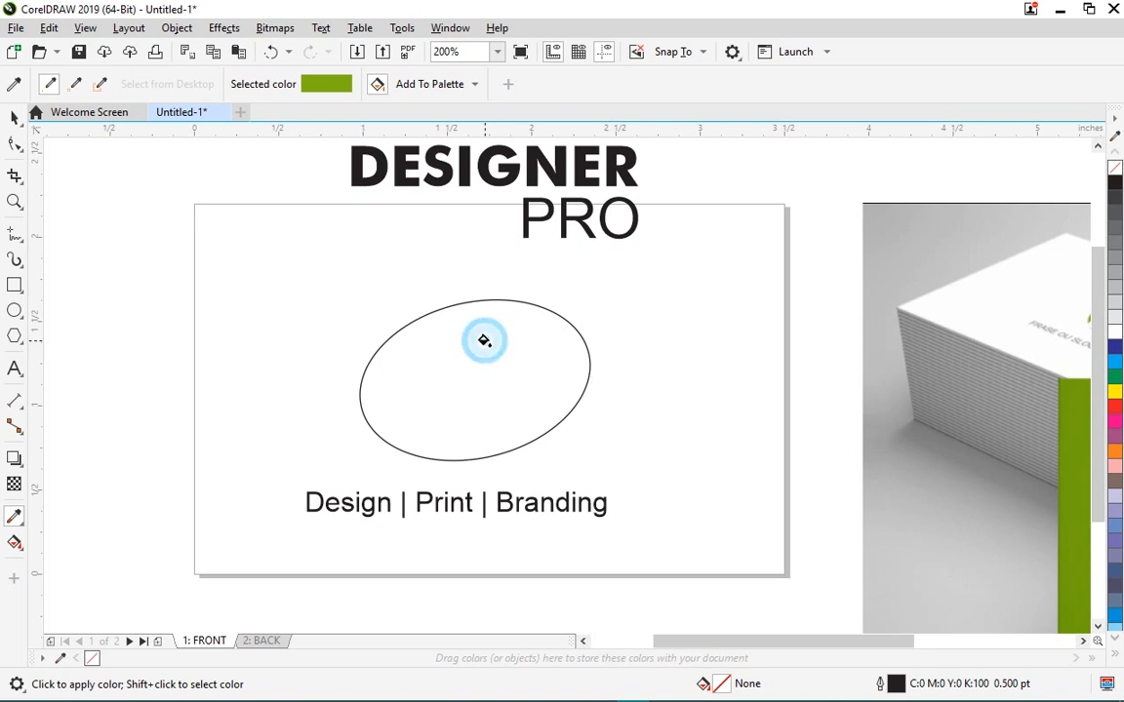
- Set the ellipse's outline width to None
{"action": "left_click", "coordinate": [15, 116]}
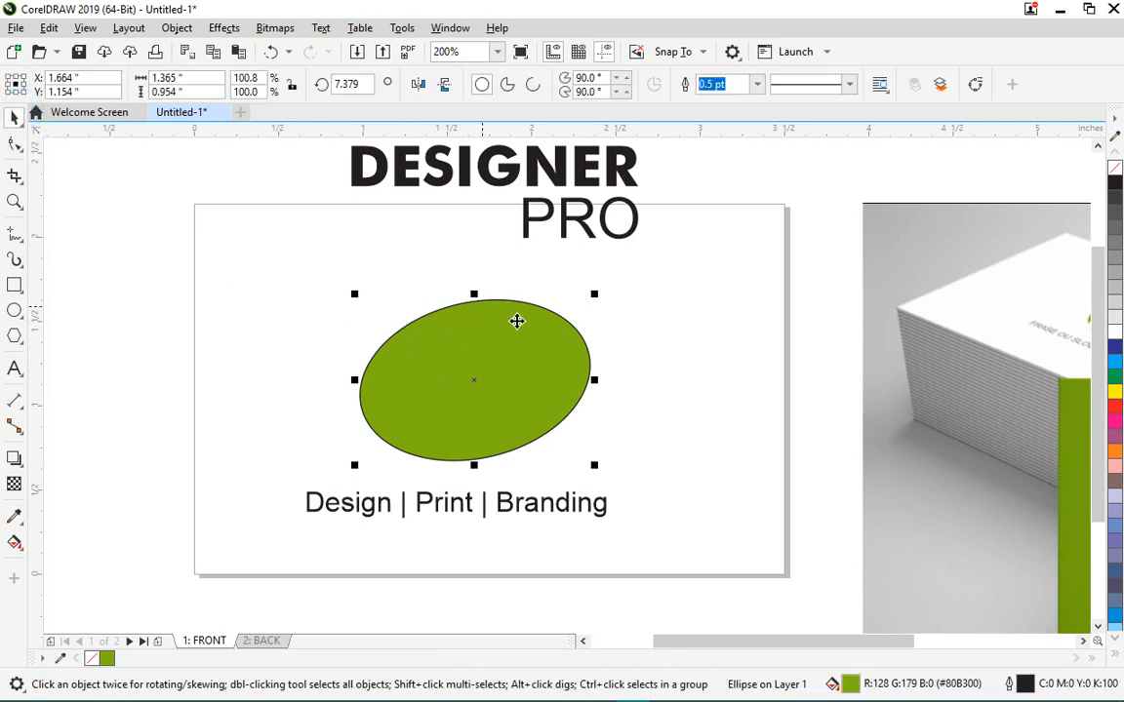
{"action": "left_click", "coordinate": [757, 87]}
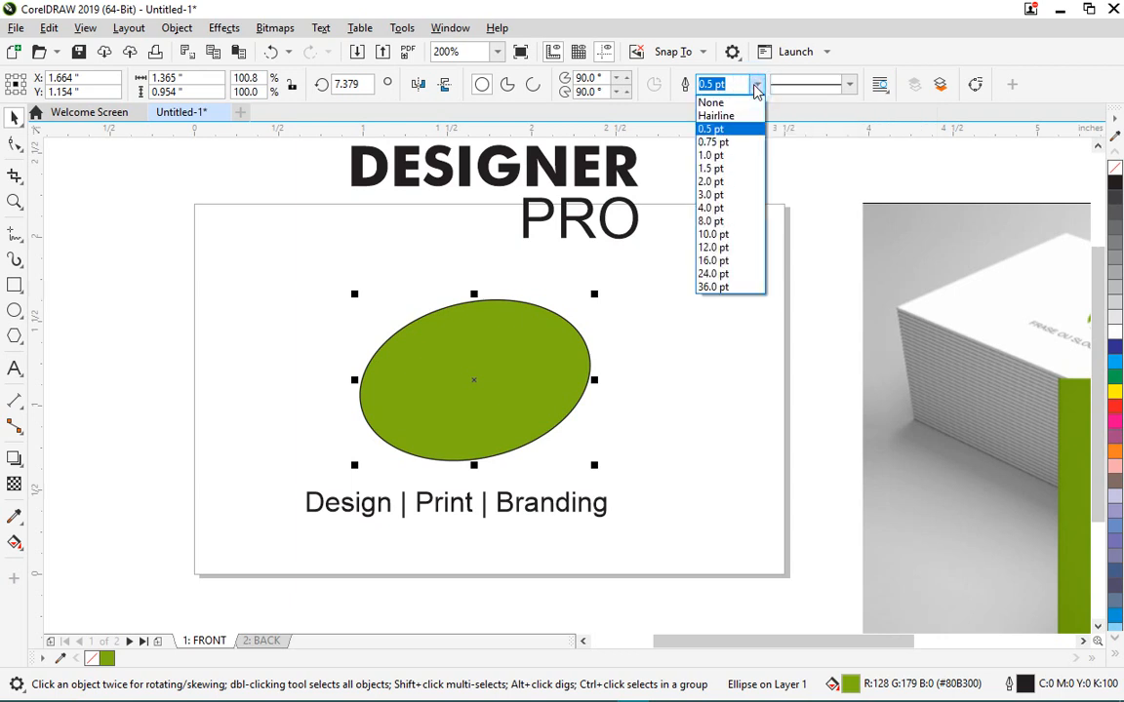
{"action": "left_click", "coordinate": [714, 102]}
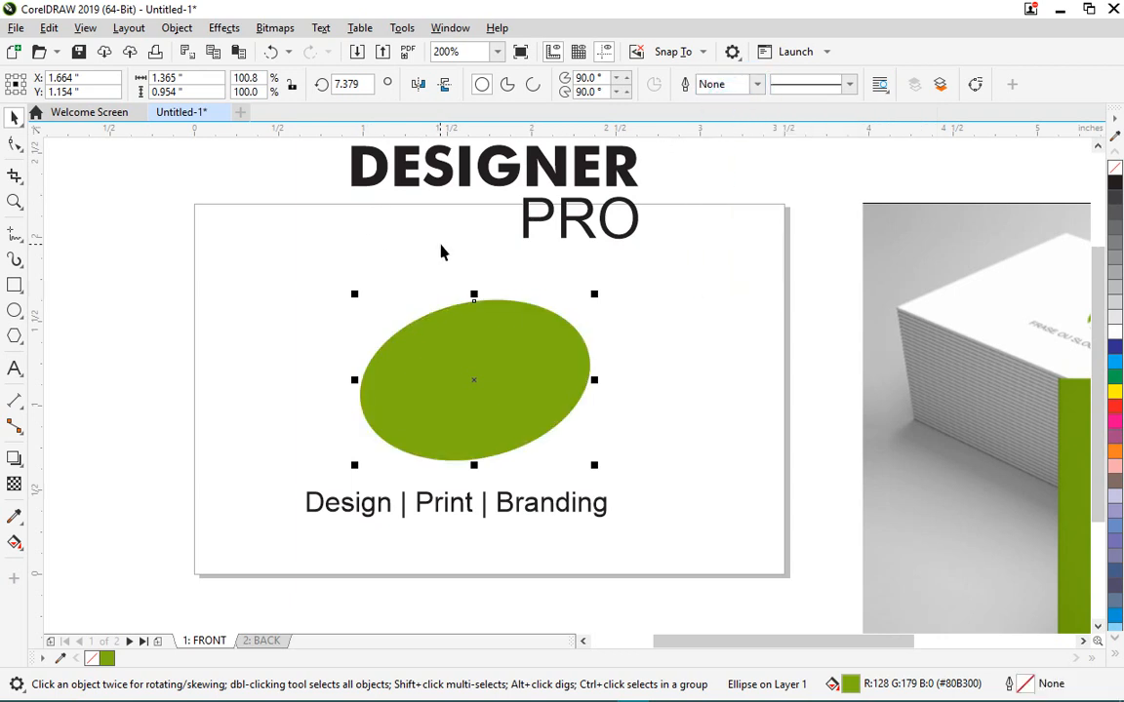
{"action": "scroll", "coordinate": [441, 252], "scroll_direction": "down", "scroll_amount": 2}
{"action": "scroll", "coordinate": [363, 191], "scroll_direction": "up", "scroll_amount": 1}
{"action": "left_click_drag", "start_coordinate": [364, 184], "coordinate": [576, 276]}
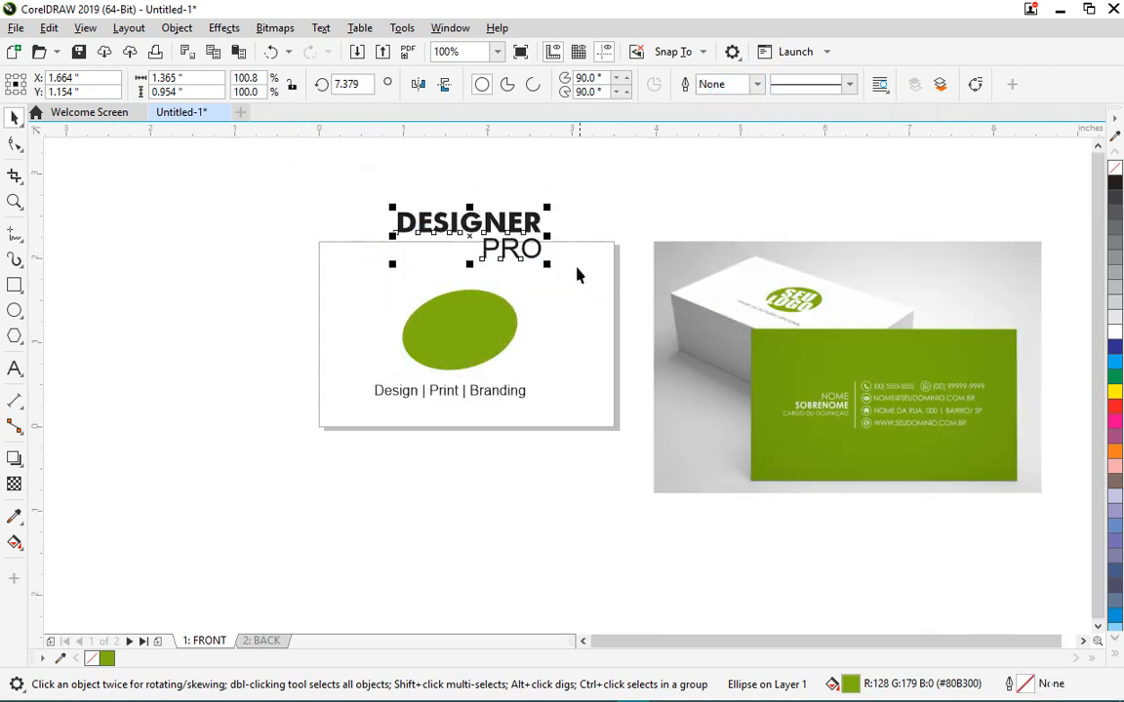
- Shrink the DESIGNER PRO text and move it onto the green ellipse
{"action": "left_click_drag", "start_coordinate": [549, 207], "coordinate": [510, 331]}
{"action": "scroll", "coordinate": [507, 336], "scroll_direction": "up", "scroll_amount": 2}
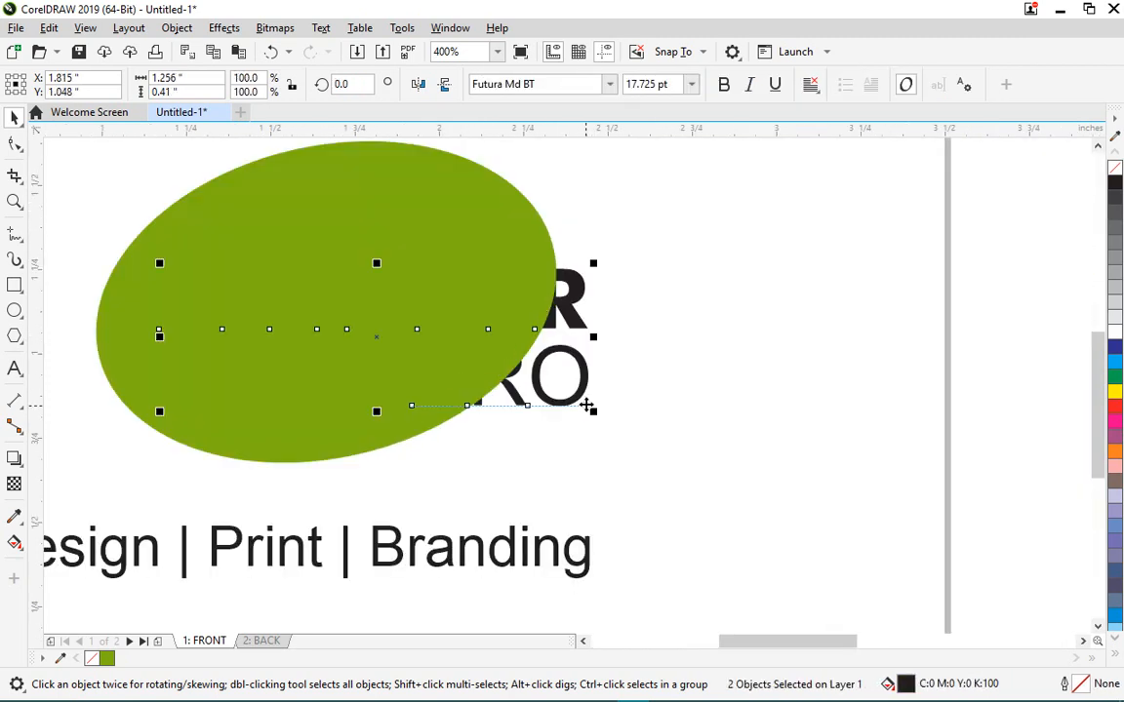
{"action": "scroll", "coordinate": [585, 404], "scroll_direction": "down", "scroll_amount": 2}
{"action": "scroll", "coordinate": [568, 377], "scroll_direction": "up", "scroll_amount": 1}
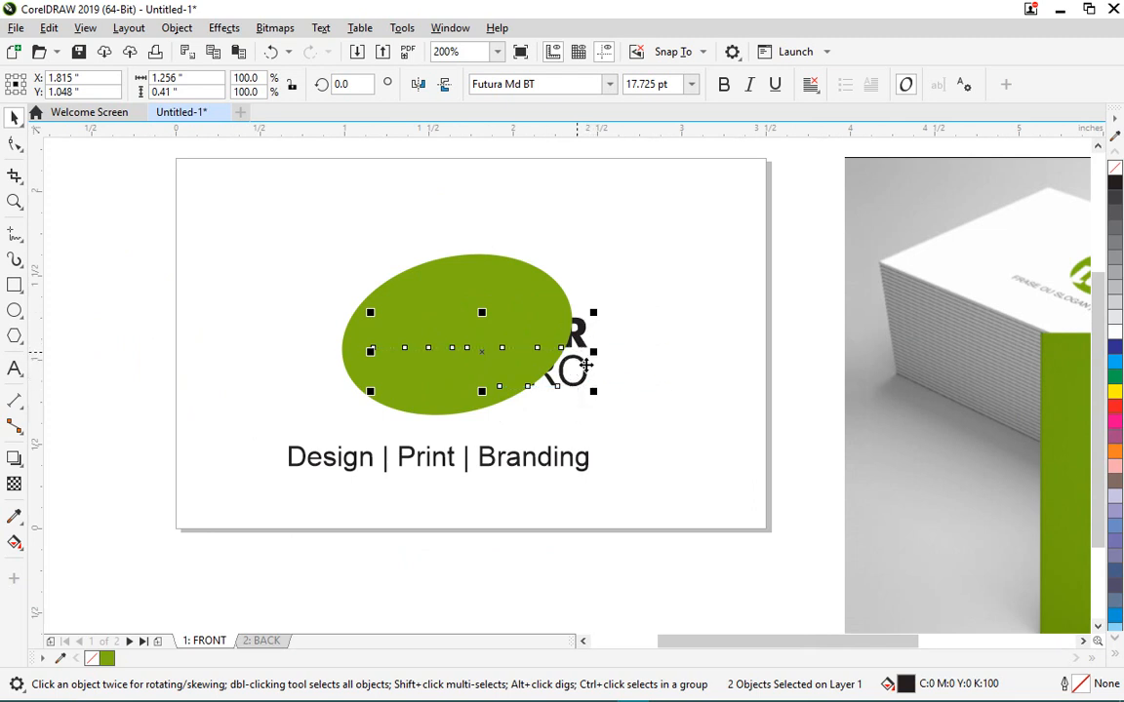
- Order DESIGNER PRO in front of the ellipse and scale it to about 80% (14.249 pt)
{"action": "left_click", "coordinate": [176, 27]}
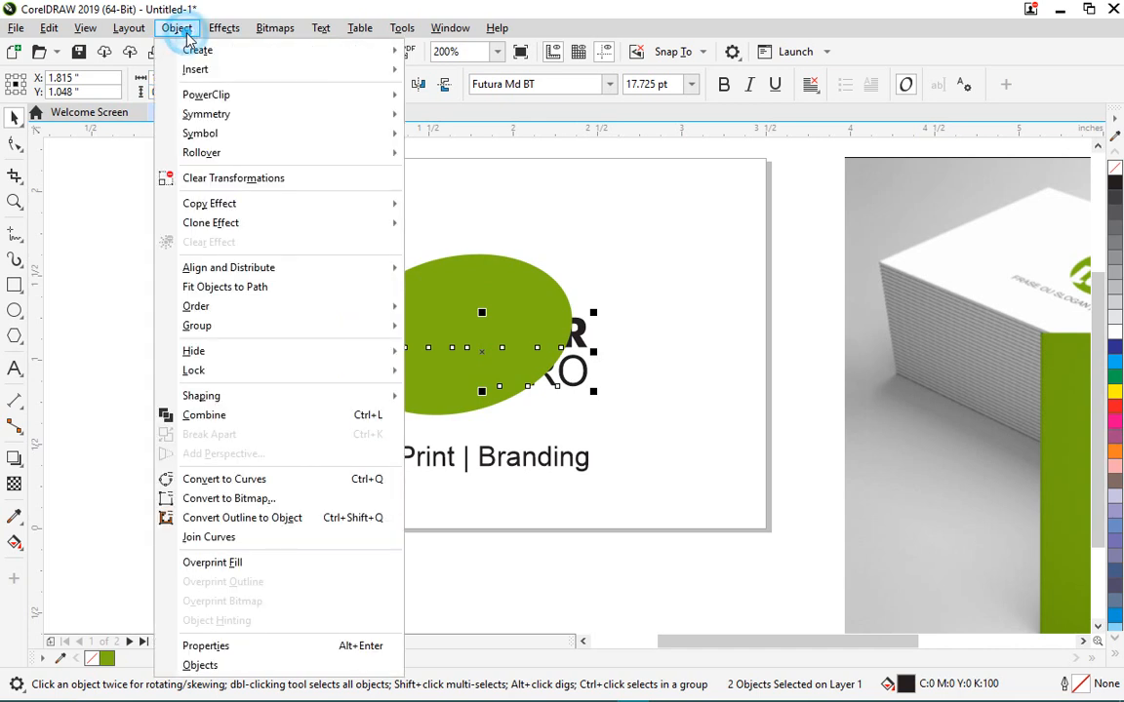
{"action": "mouse_move", "coordinate": [320, 309]}
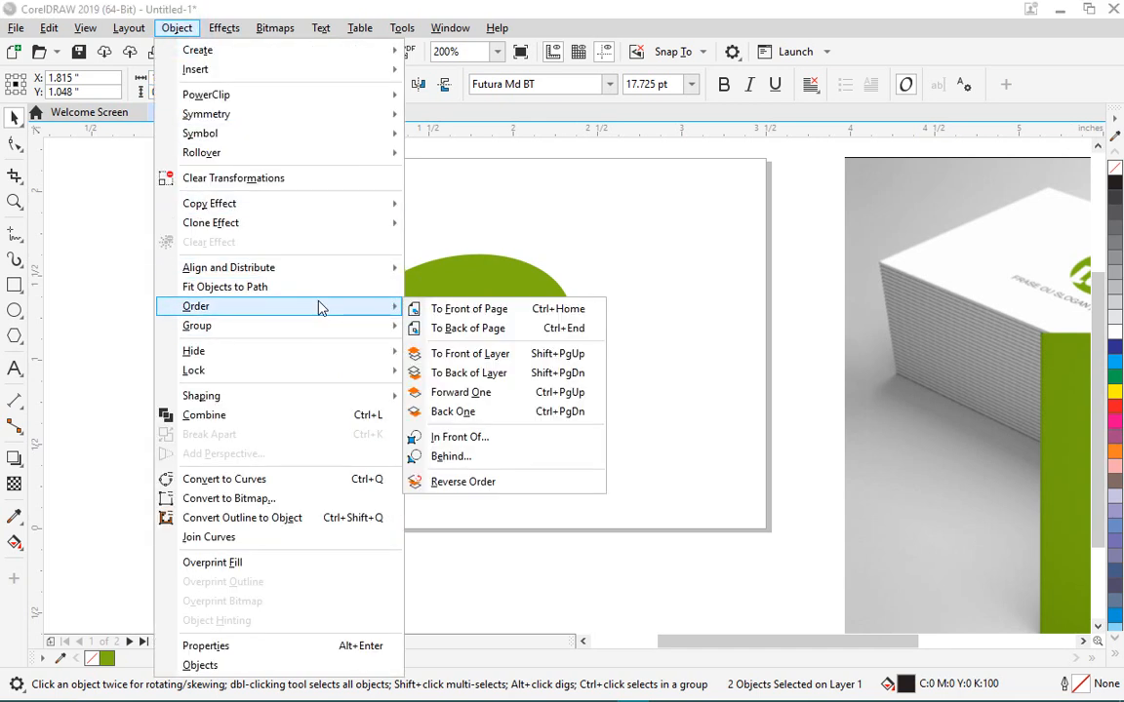
{"action": "left_click", "coordinate": [477, 439]}
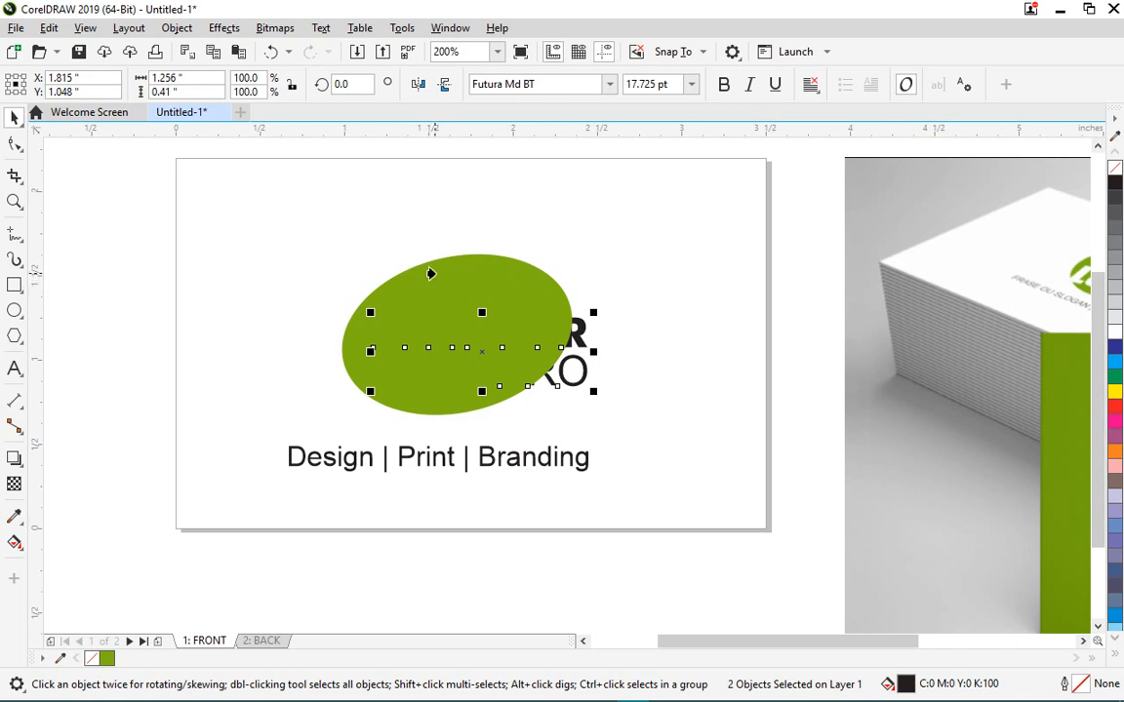
{"action": "left_click", "coordinate": [435, 274]}
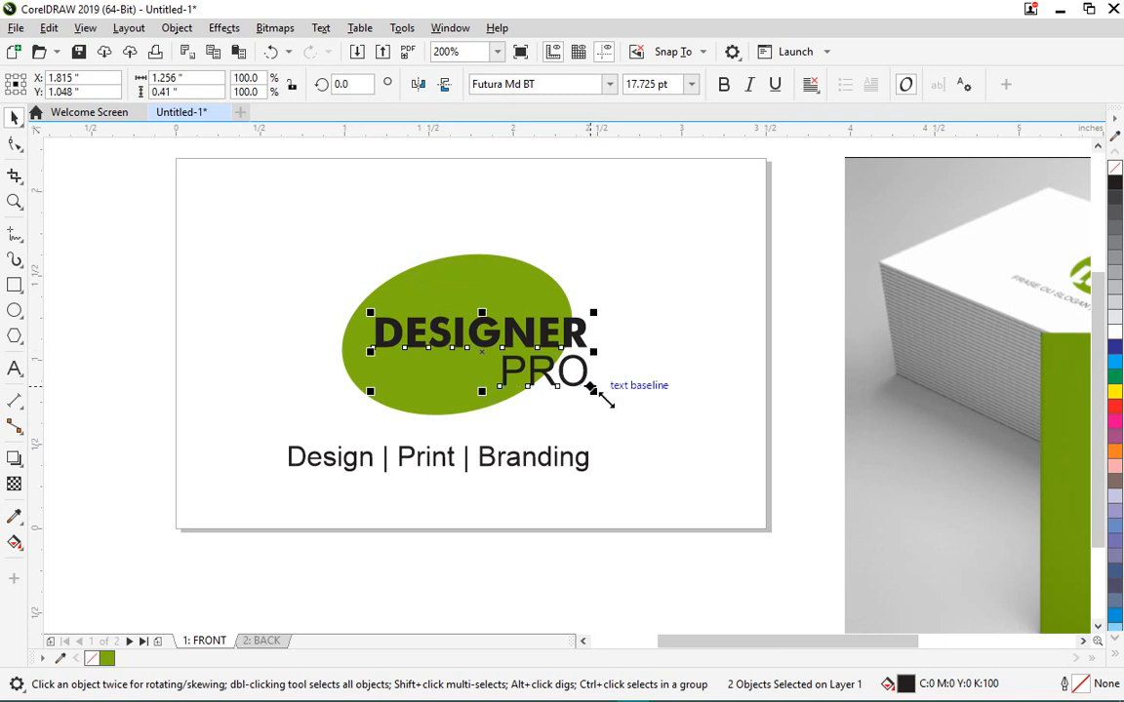
{"action": "left_click_drag", "start_coordinate": [593, 390], "coordinate": [566, 374]}
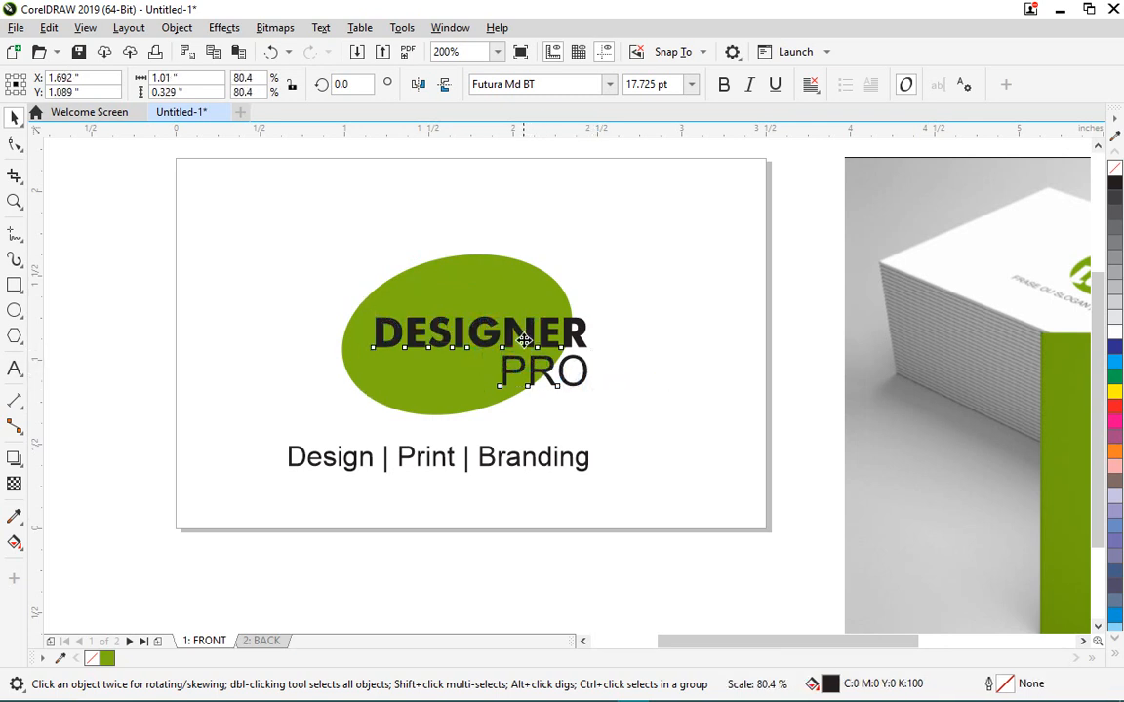
{"action": "left_click", "coordinate": [514, 326]}
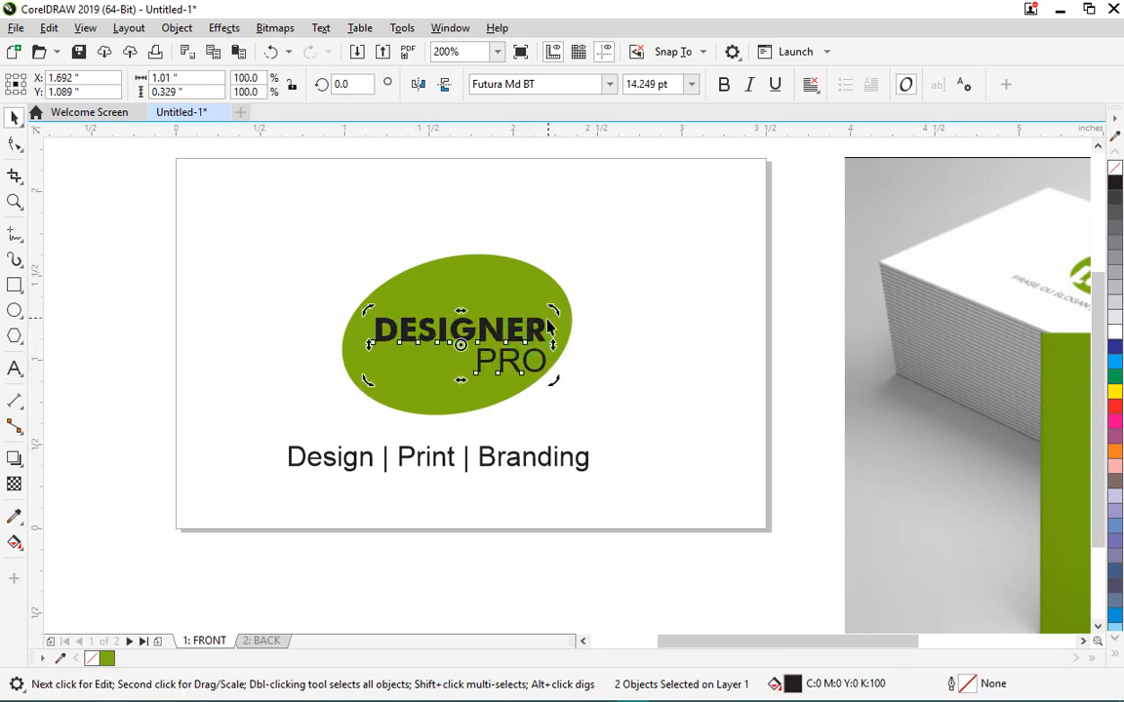
{"action": "left_click", "coordinate": [514, 328]}
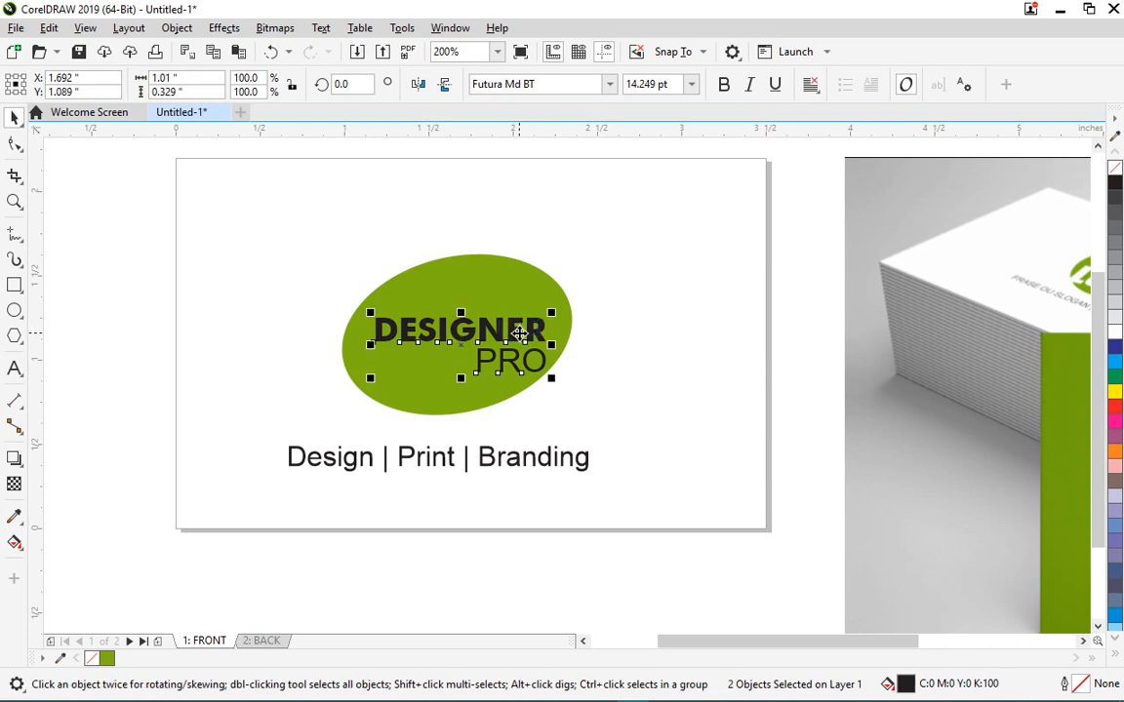
- Rotate DESIGNER PRO about 12° to follow the ellipse, resize it to 15.381 pt and colour it white
{"action": "left_click", "coordinate": [517, 331]}
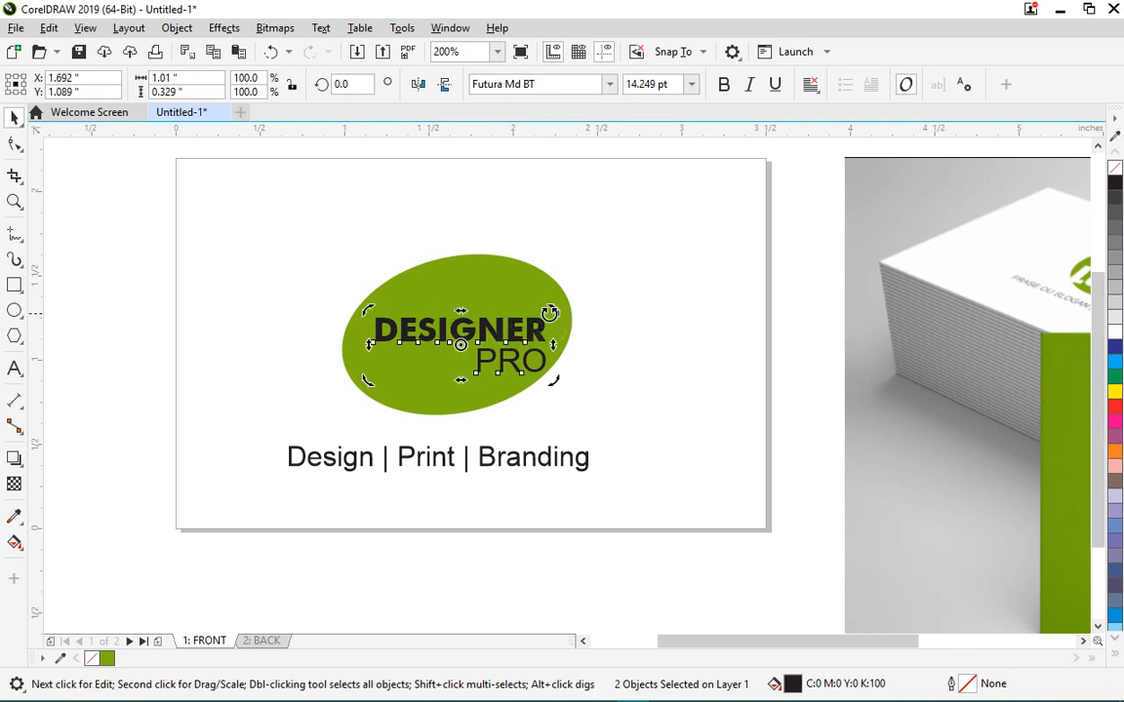
{"action": "mouse_move", "coordinate": [551, 312]}
{"action": "left_mouse_down"}
{"action": "mouse_move", "coordinate": [524, 258]}
{"action": "mouse_move", "coordinate": [547, 291]}
{"action": "left_mouse_up"}
{"action": "left_click", "coordinate": [464, 321]}
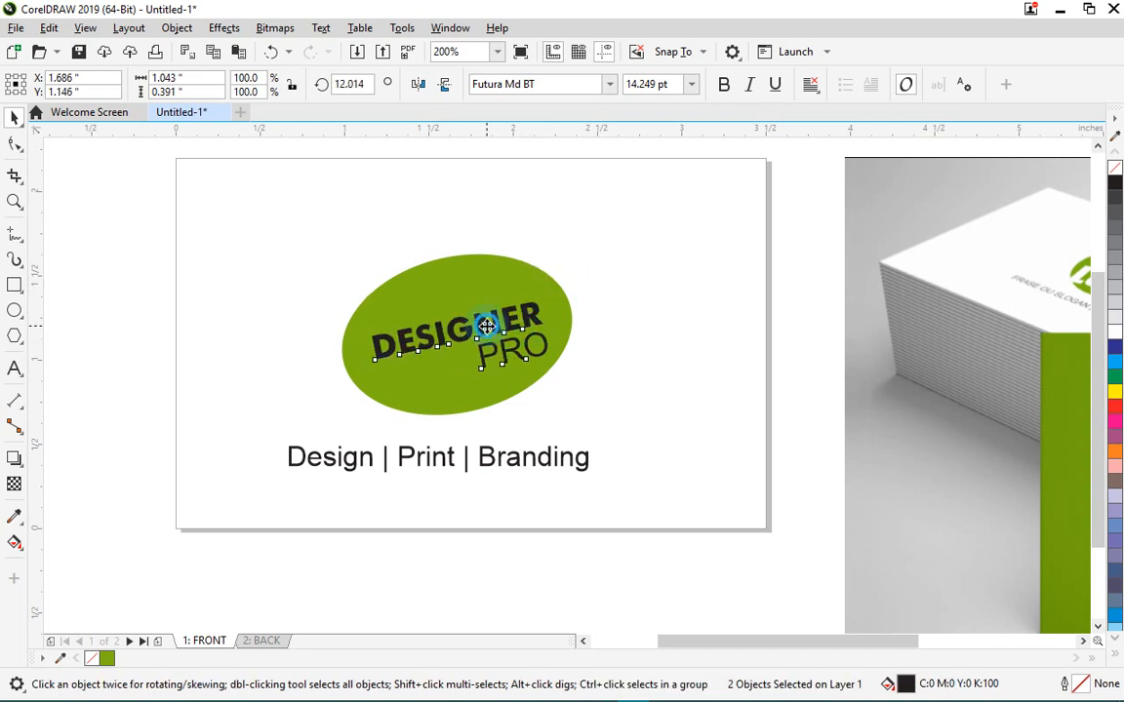
{"action": "left_click_drag", "start_coordinate": [486, 325], "coordinate": [480, 328]}
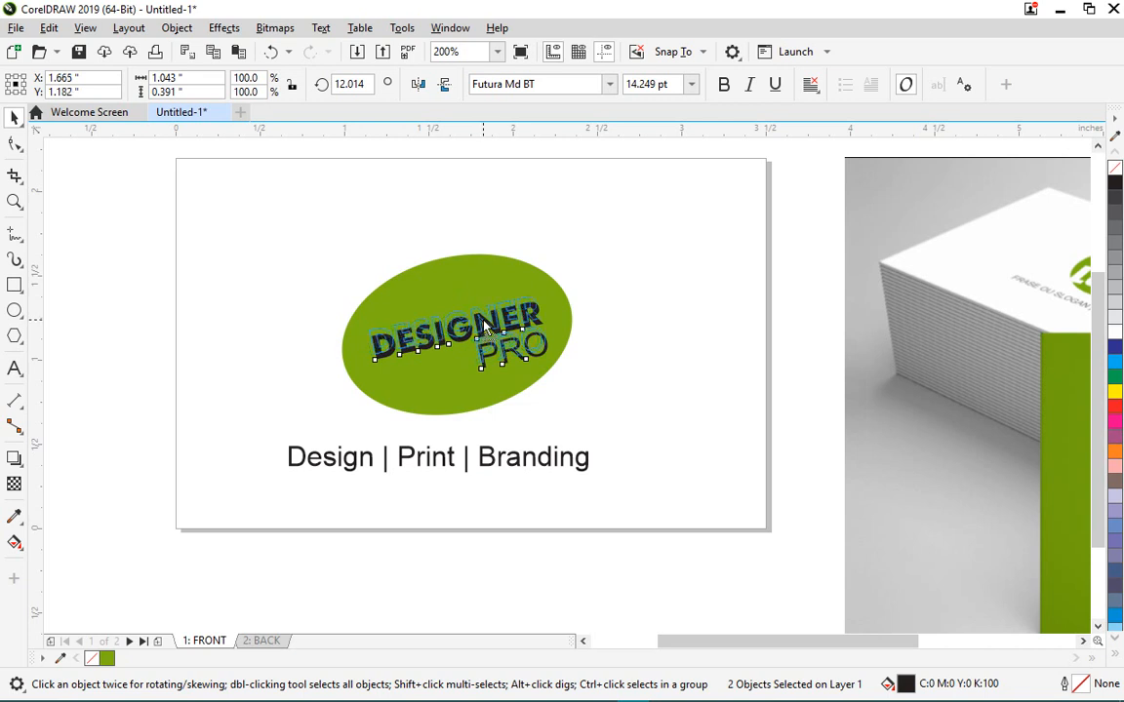
{"action": "left_click_drag", "start_coordinate": [552, 371], "coordinate": [563, 370]}
{"action": "left_click_drag", "start_coordinate": [366, 368], "coordinate": [357, 380]}
{"action": "left_click_drag", "start_coordinate": [464, 394], "coordinate": [464, 393]}
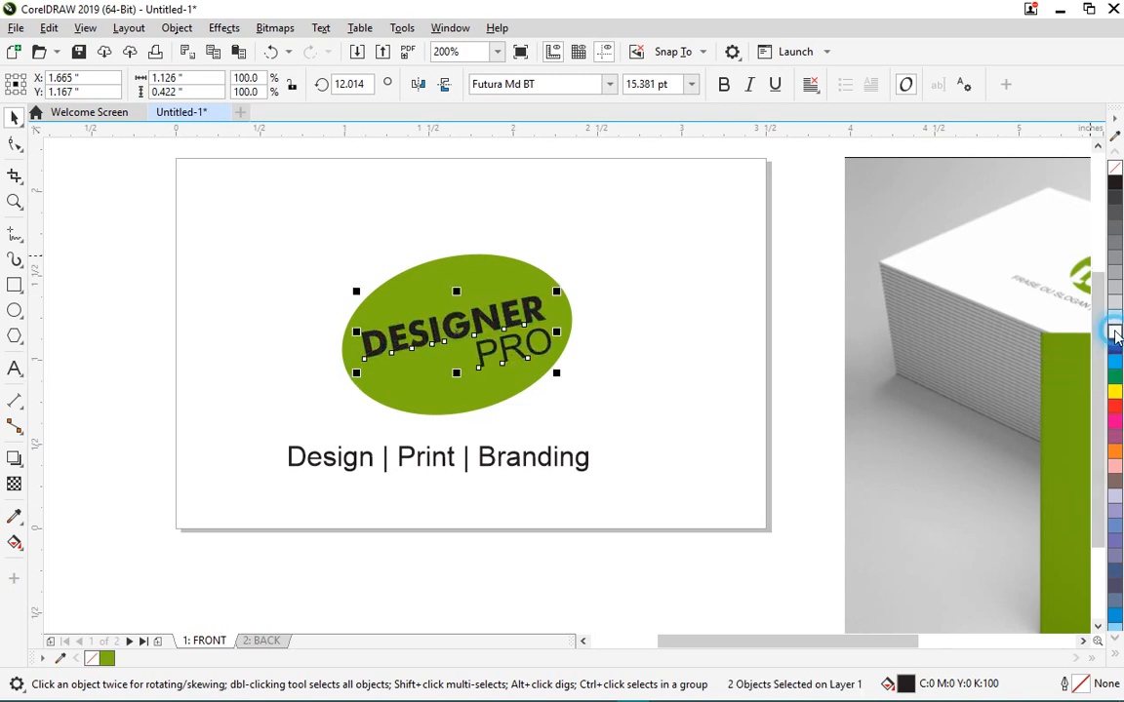
{"action": "left_click", "coordinate": [1115, 332]}
{"action": "left_click", "coordinate": [476, 546]}
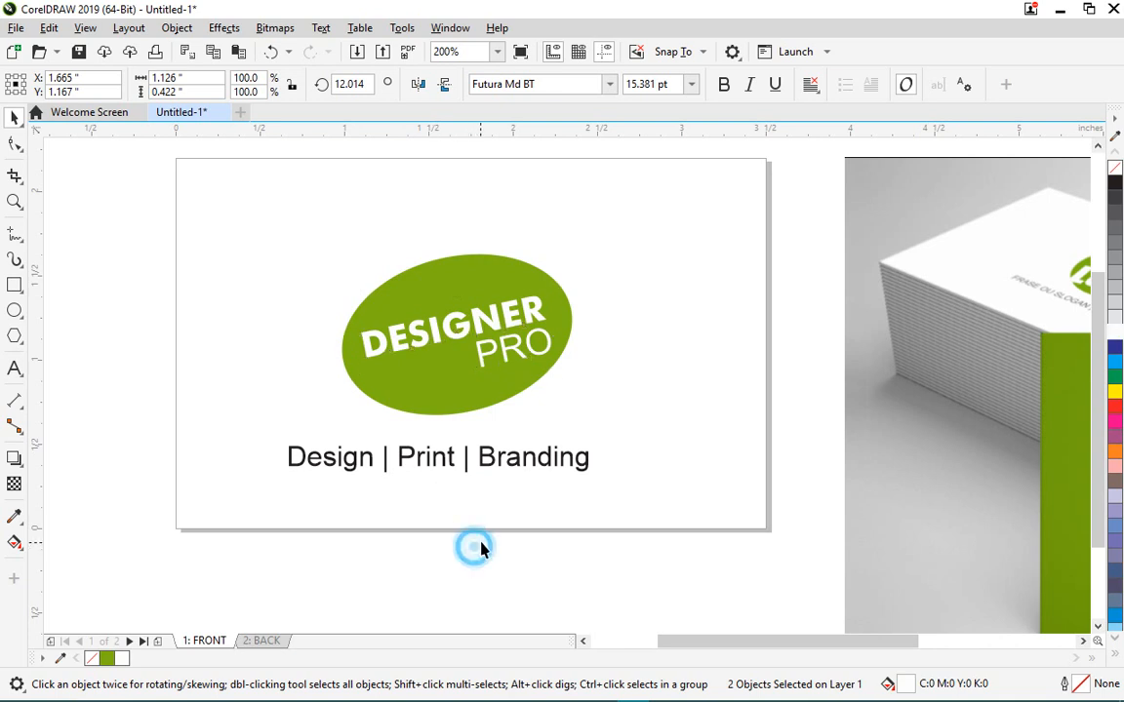
- Group the ellipse and DESIGNER PRO lettering into a single logo object
{"action": "scroll", "coordinate": [416, 412], "scroll_direction": "down", "scroll_amount": 2}
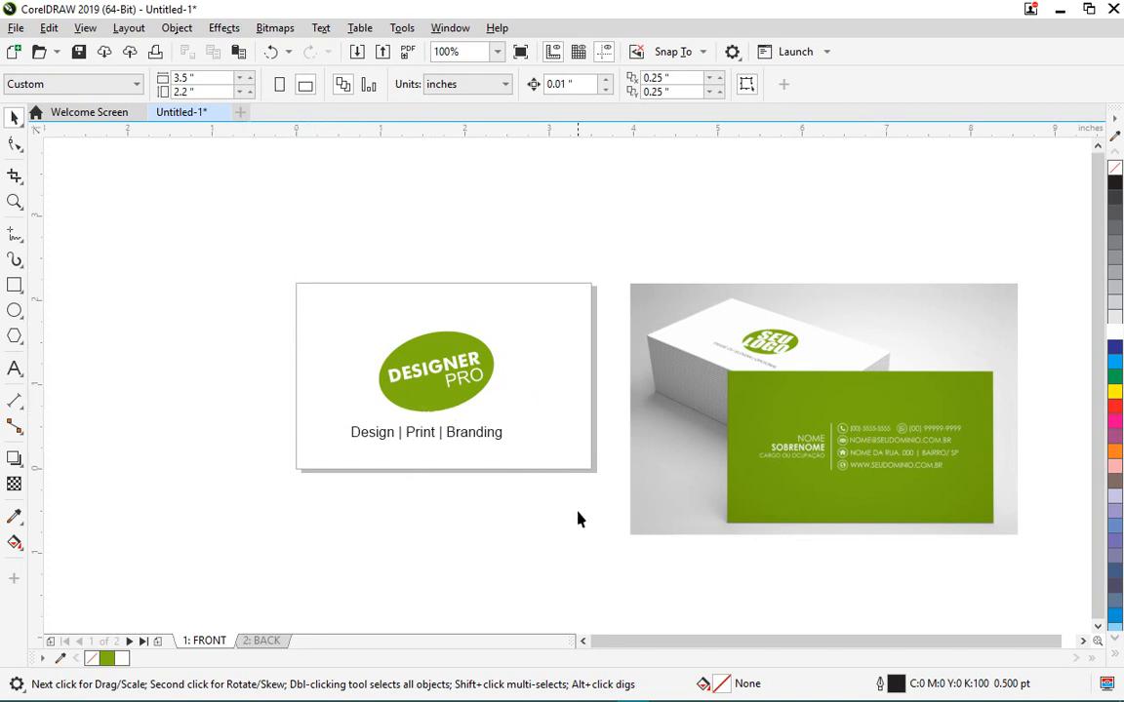
{"action": "scroll", "coordinate": [441, 494], "scroll_direction": "up", "scroll_amount": 2}
{"action": "scroll", "coordinate": [447, 492], "scroll_direction": "down", "scroll_amount": 2}
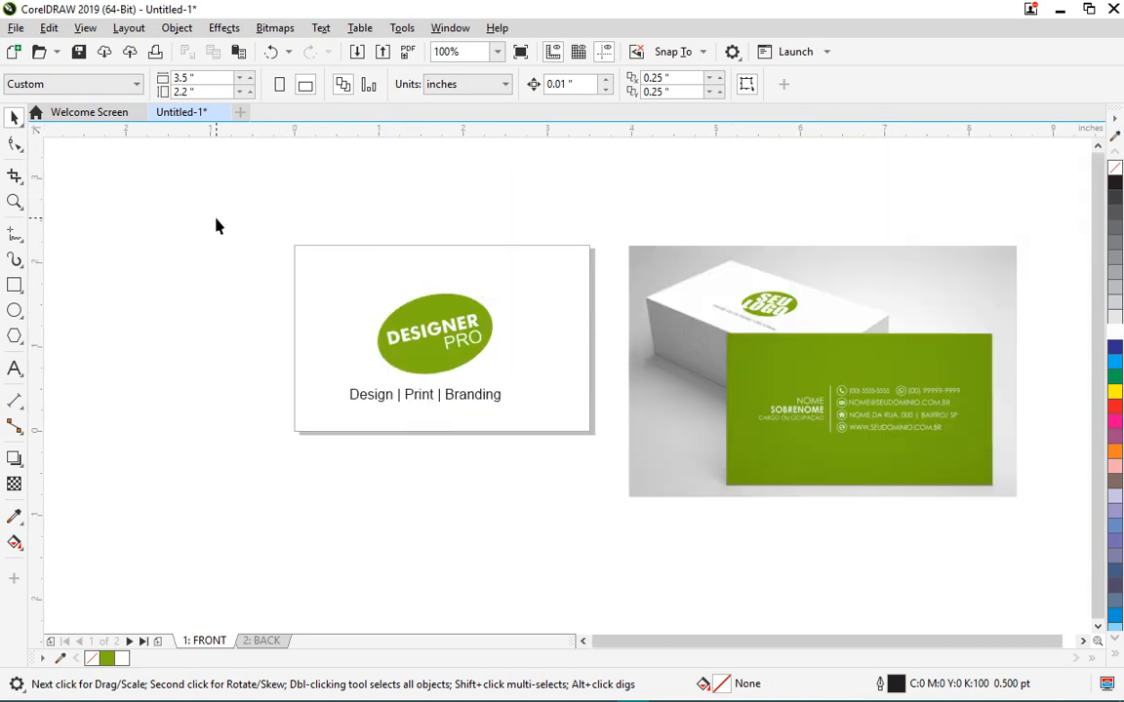
{"action": "left_click_drag", "start_coordinate": [216, 227], "coordinate": [541, 395]}
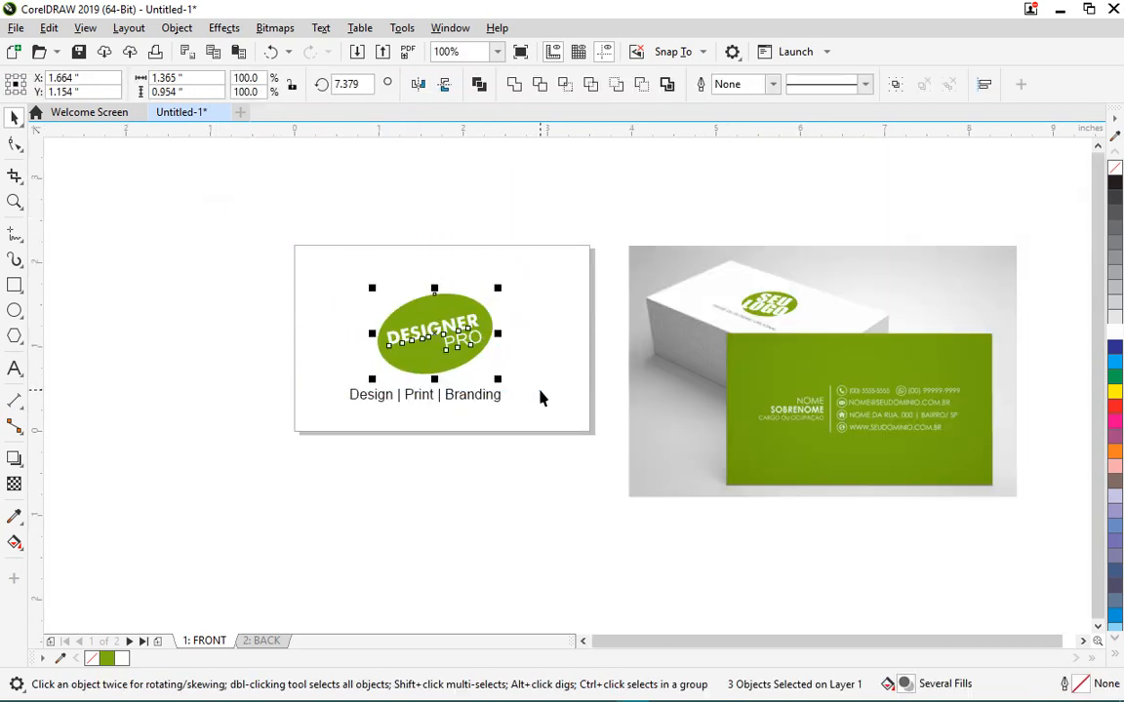
{"action": "left_click", "coordinate": [893, 86]}
{"action": "left_click", "coordinate": [554, 487]}
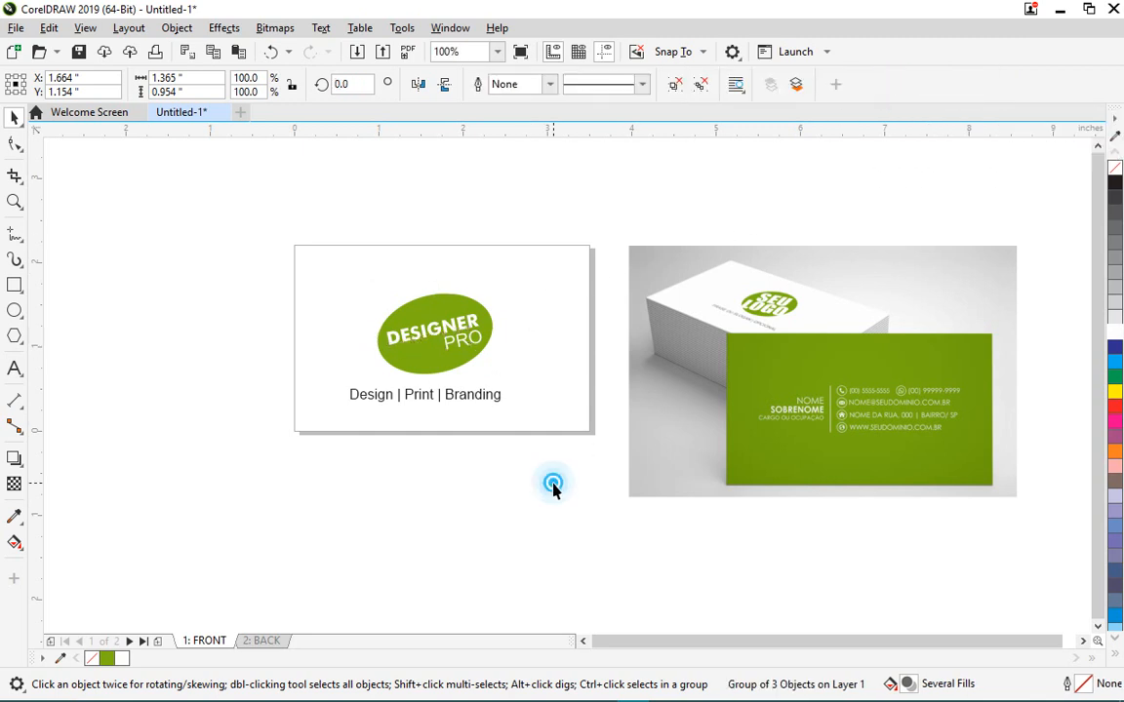
- Centre the logo group on the page at X 1.75, Y 1.1 inches
{"action": "left_click_drag", "start_coordinate": [576, 464], "coordinate": [471, 353]}
{"action": "left_click", "coordinate": [473, 336]}
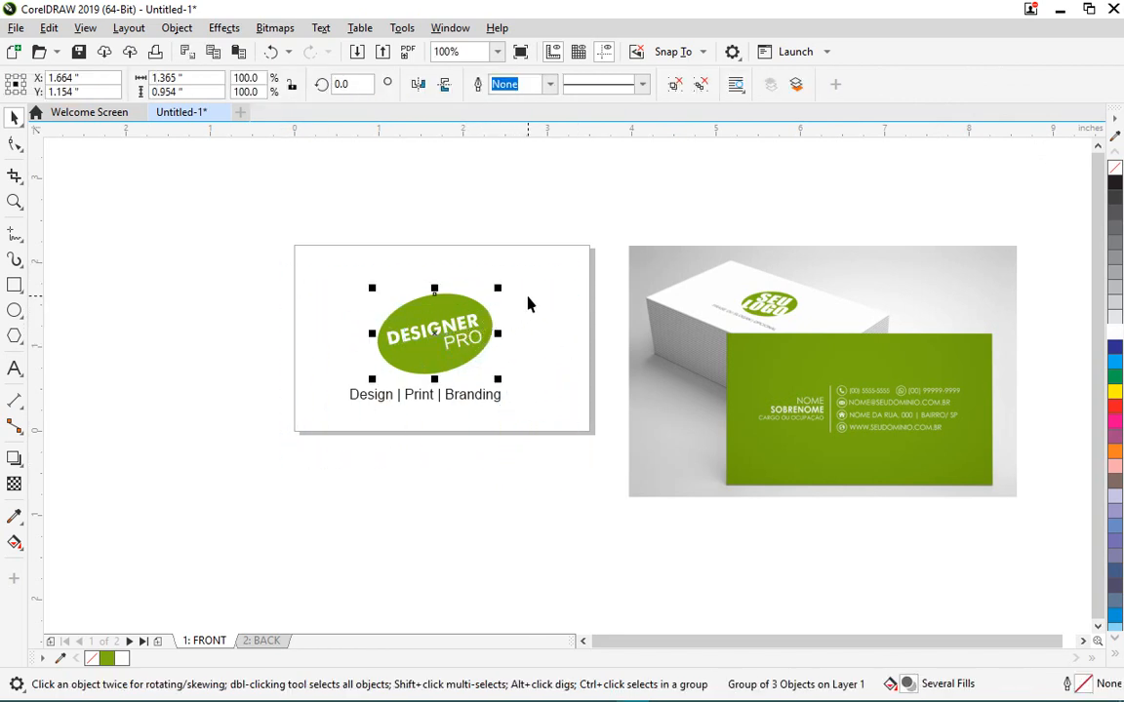
{"action": "key", "text": "p"}
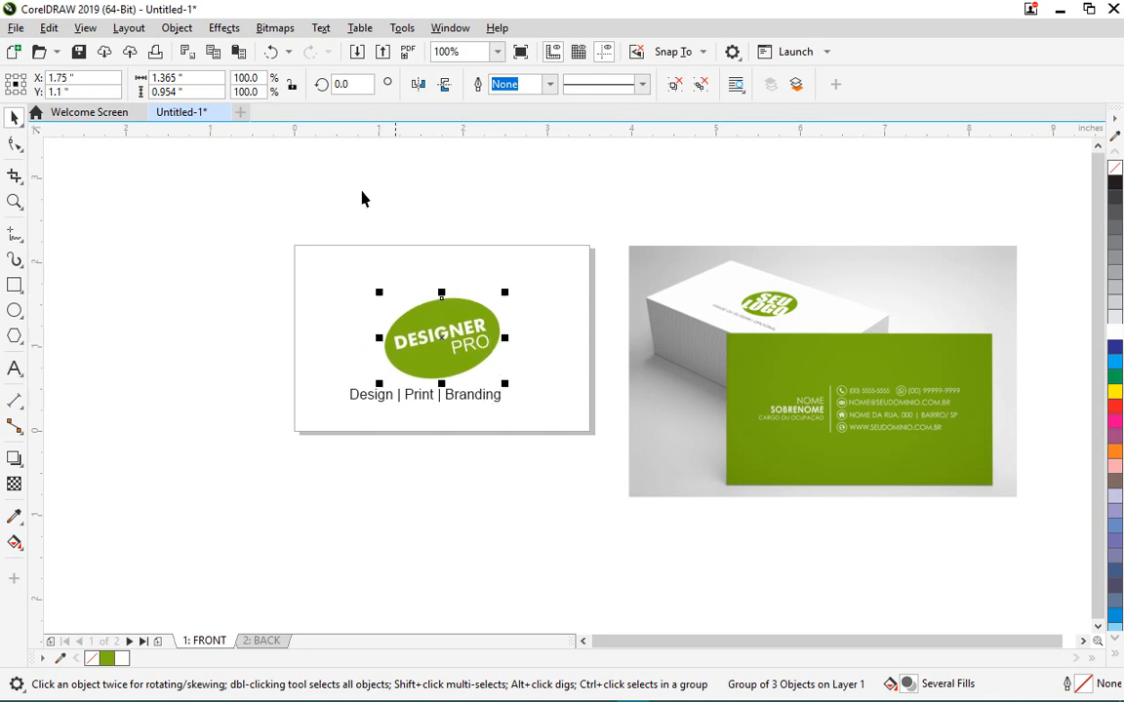
{"action": "key", "text": "ctrl+z"}
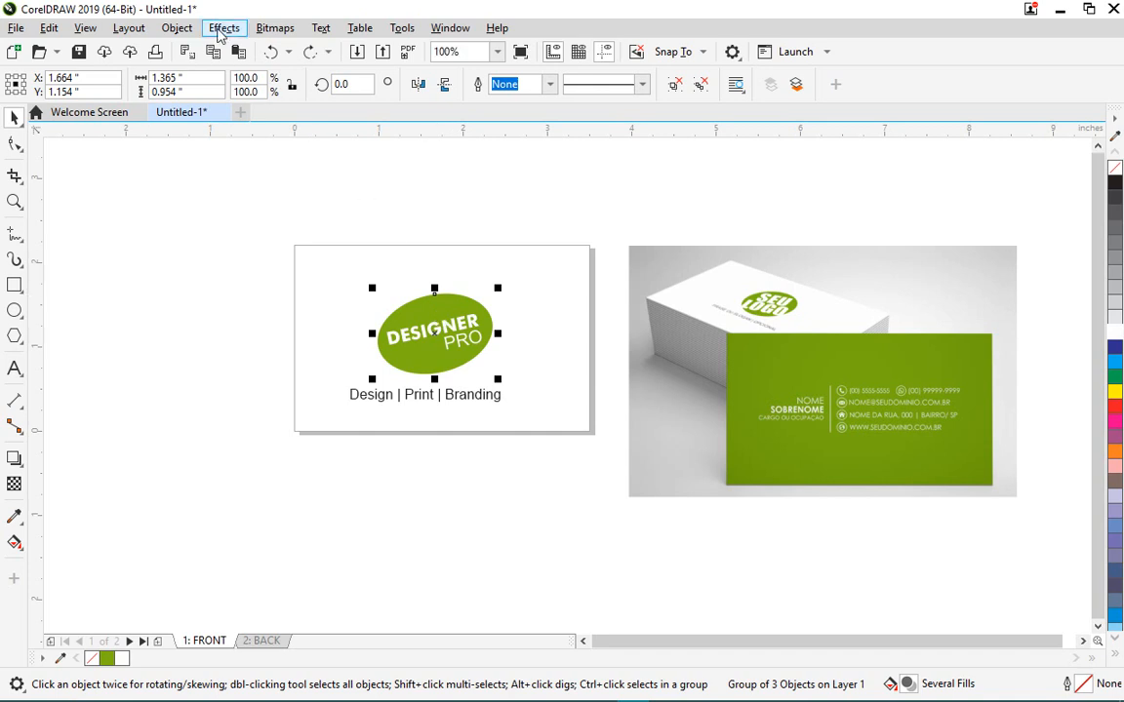
{"action": "left_click", "coordinate": [177, 28]}
{"action": "mouse_move", "coordinate": [270, 273]}
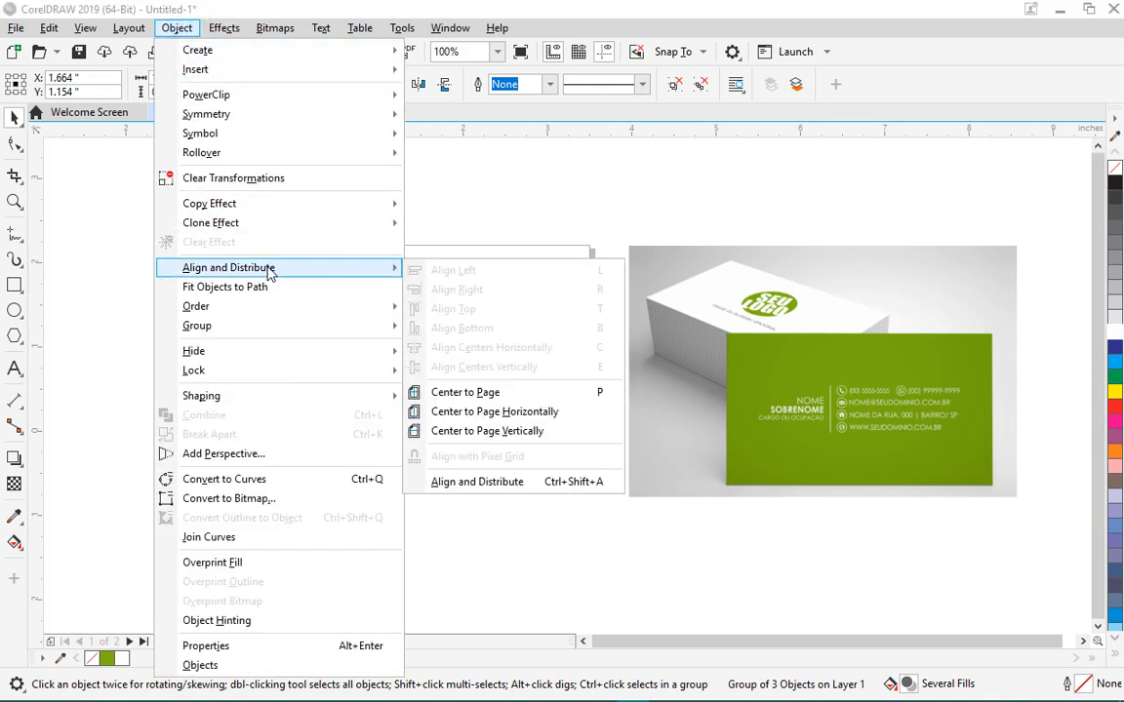
{"action": "left_click", "coordinate": [570, 395]}
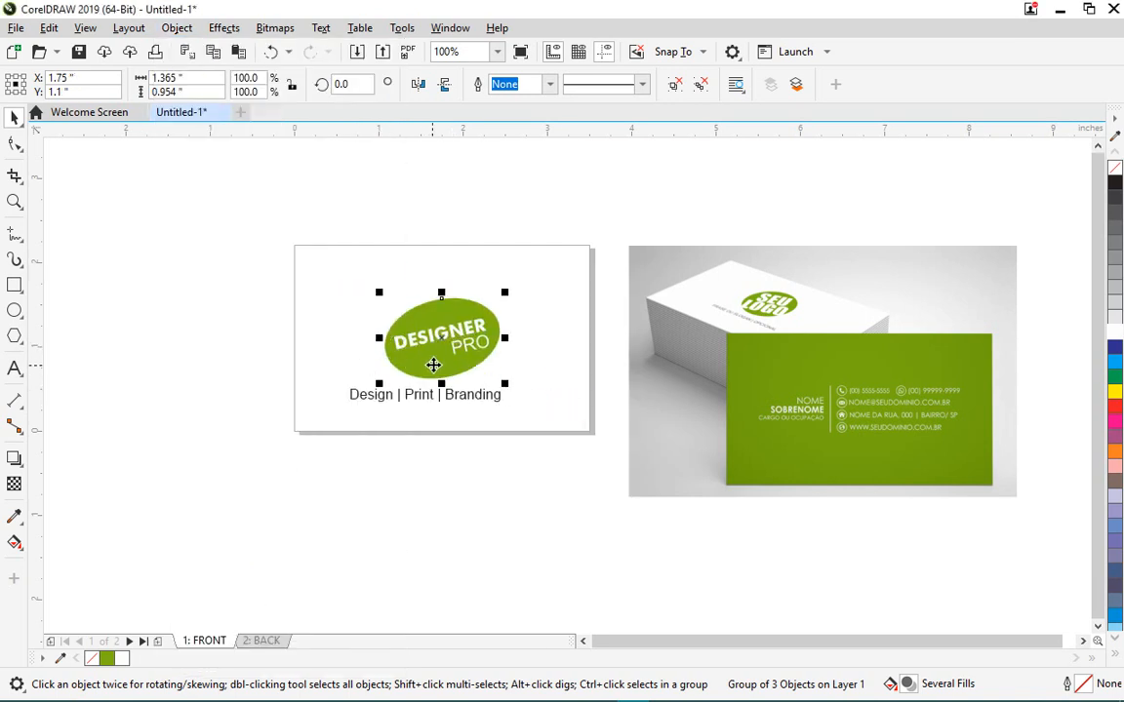
- Align the Design | Print | Branding tagline's centre horizontally with the card rectangle
{"action": "left_click", "coordinate": [404, 406]}
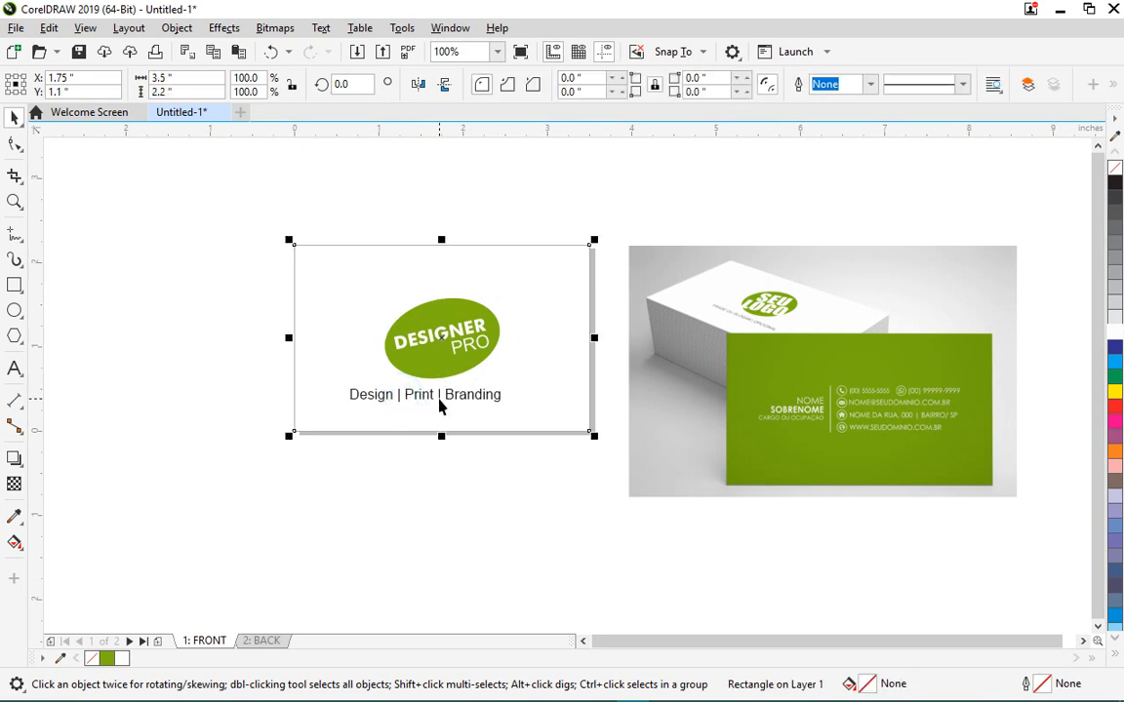
{"action": "left_click", "coordinate": [427, 398]}
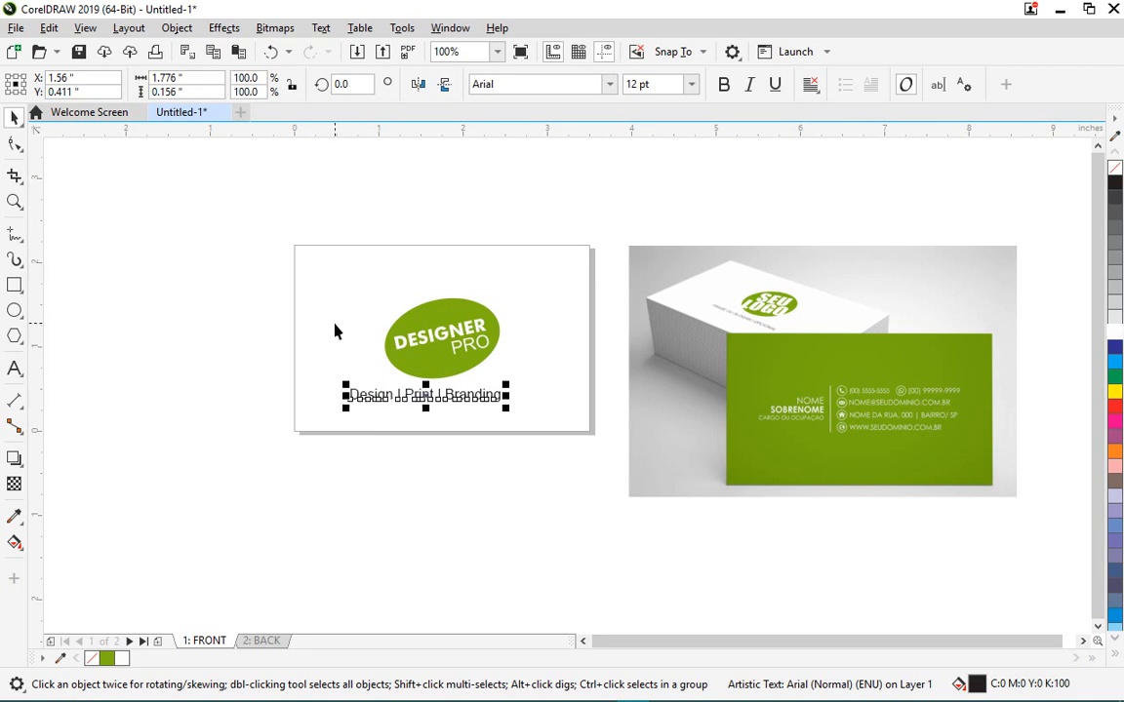
{"action": "left_click", "coordinate": [333, 324], "text": "shift"}
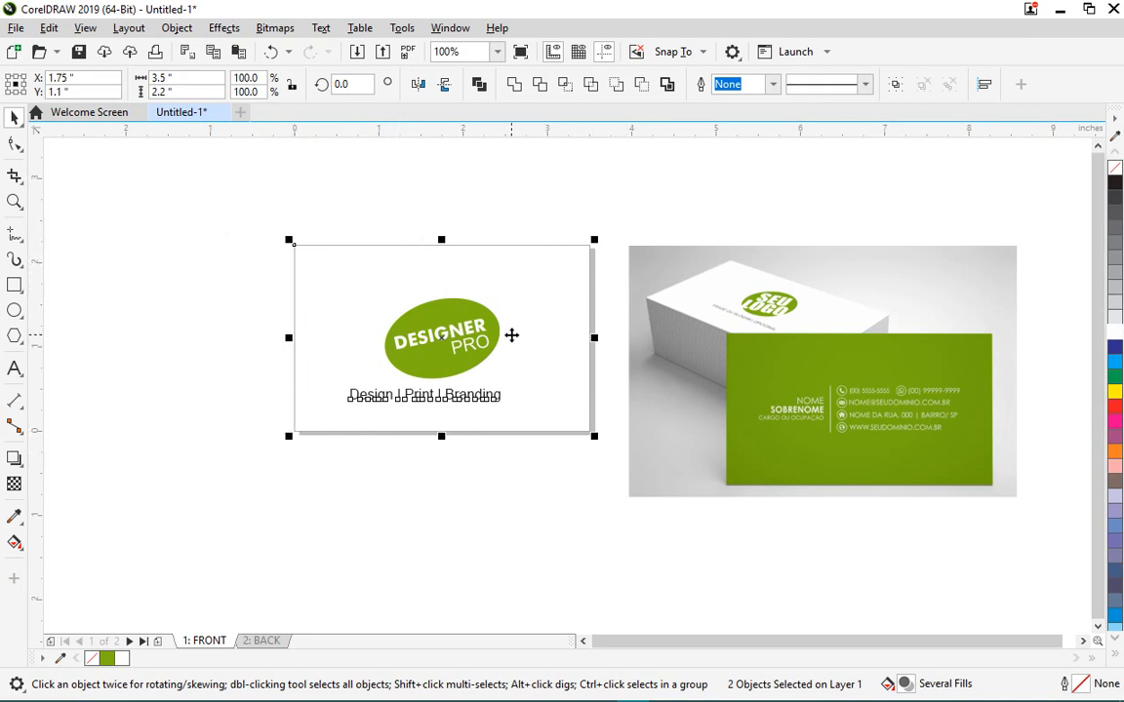
{"action": "left_click", "coordinate": [164, 32]}
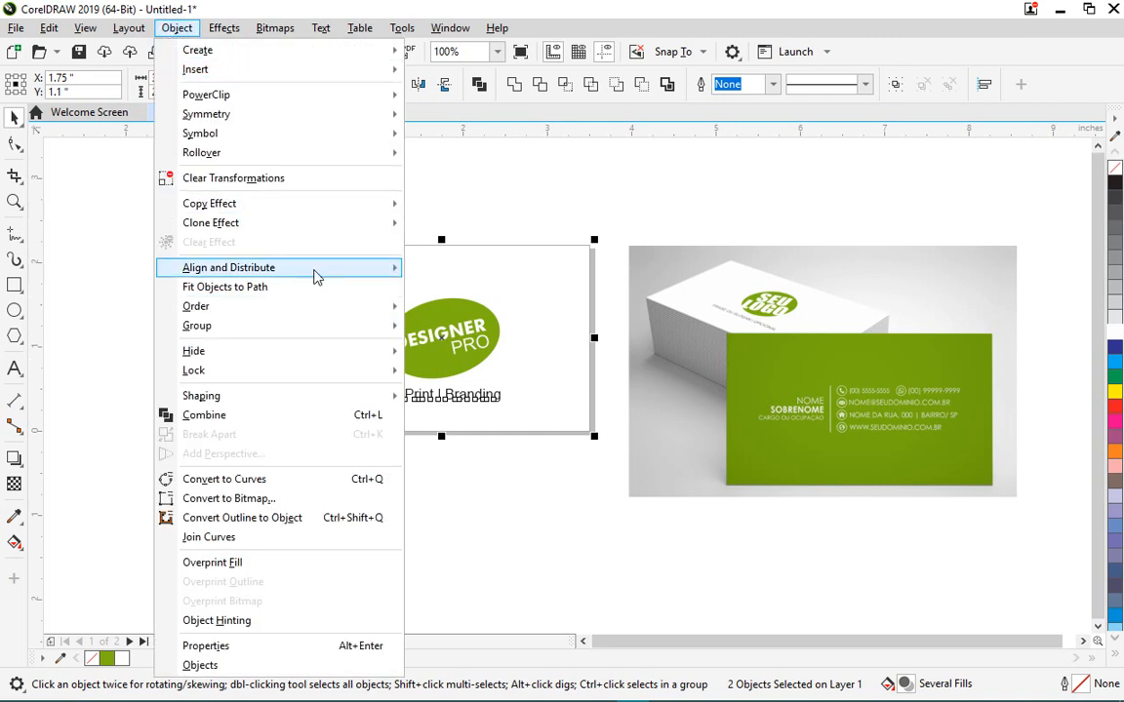
{"action": "mouse_move", "coordinate": [316, 276]}
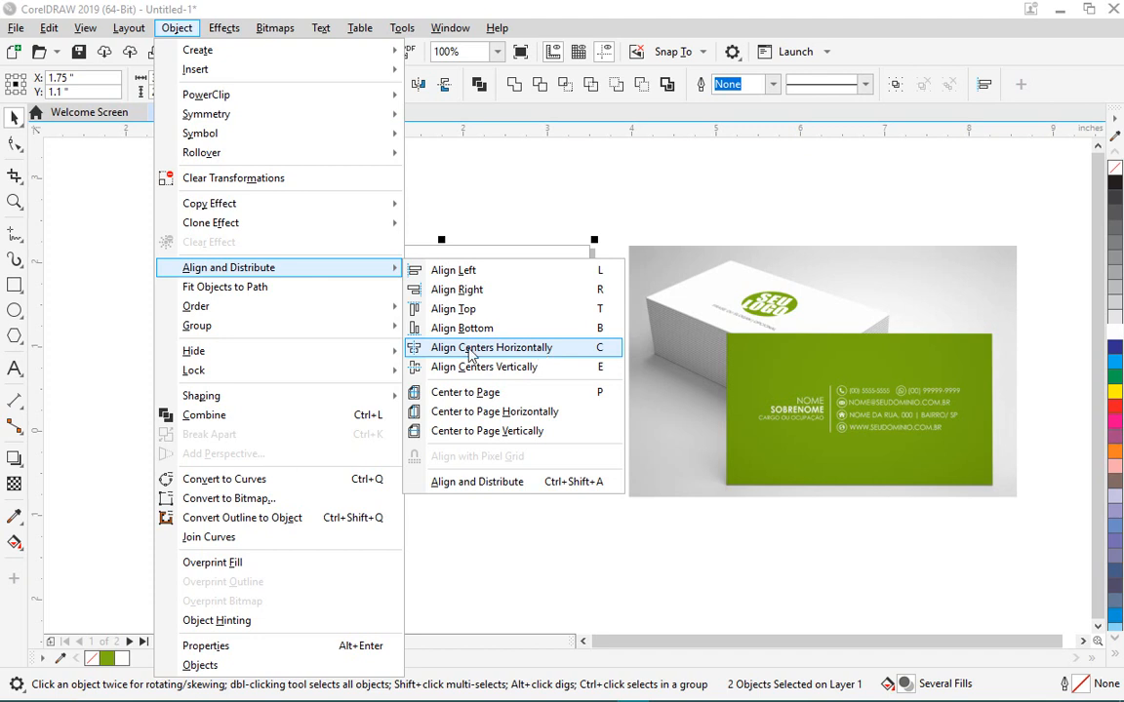
{"action": "left_click", "coordinate": [478, 348]}
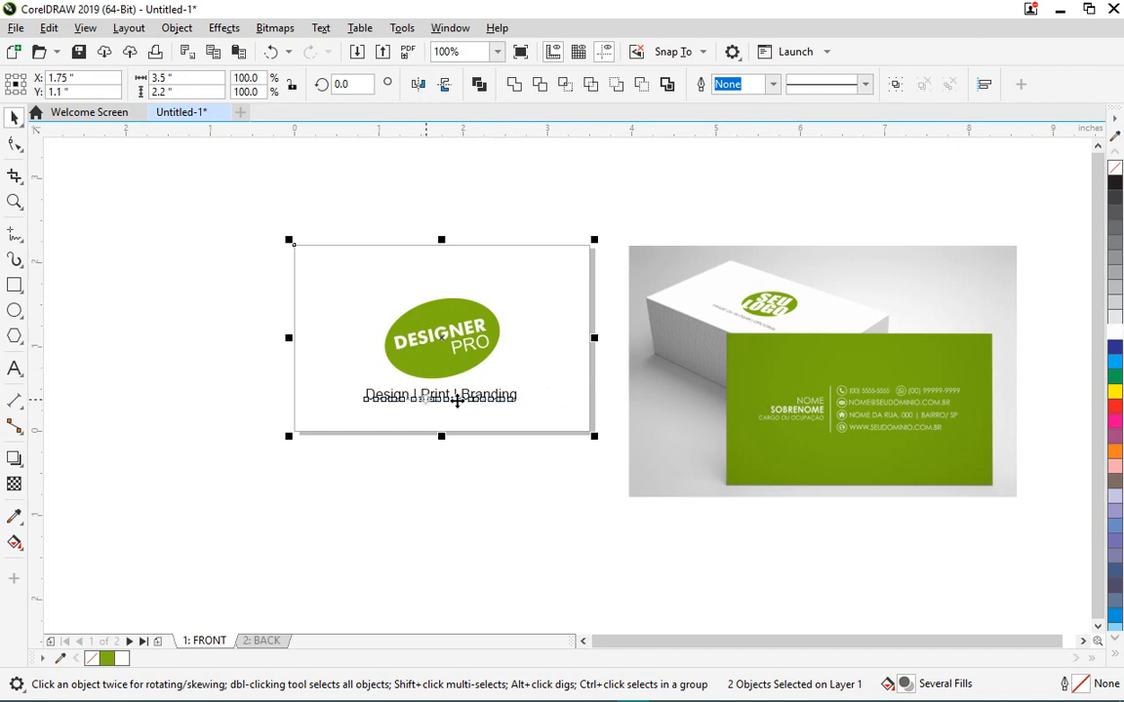
{"action": "left_click", "coordinate": [522, 509]}
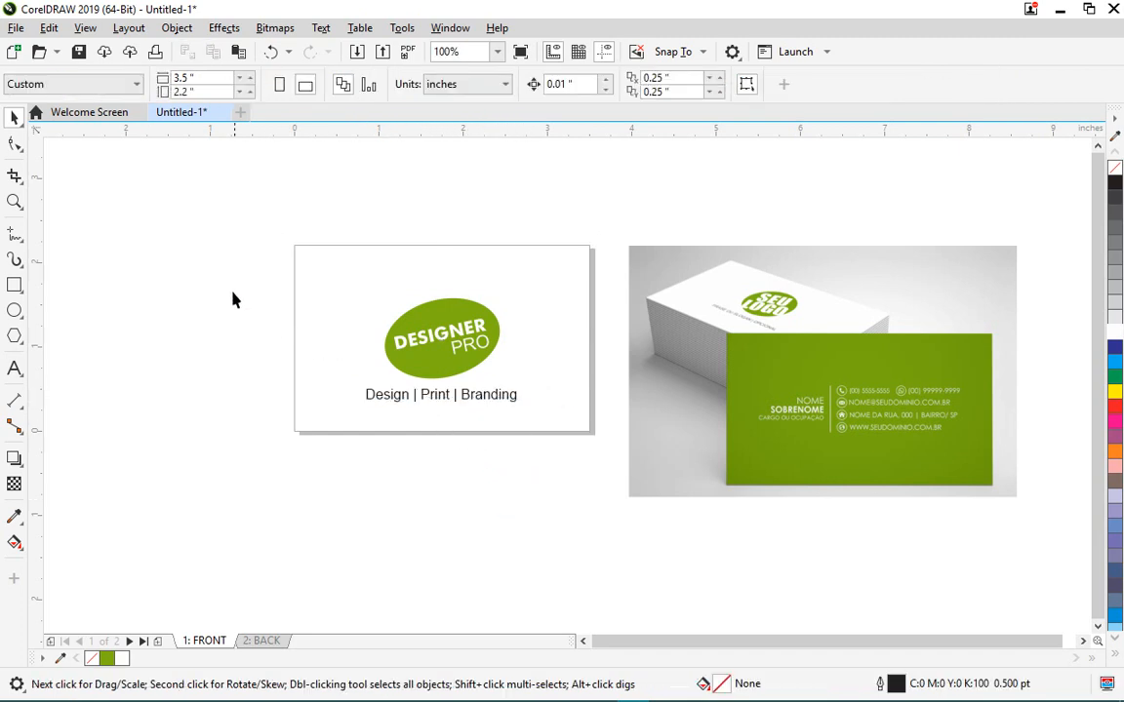
- Group the green logo with the Design | Print | Branding tagline and apply Center to Page
{"action": "left_click_drag", "start_coordinate": [232, 284], "coordinate": [535, 462]}
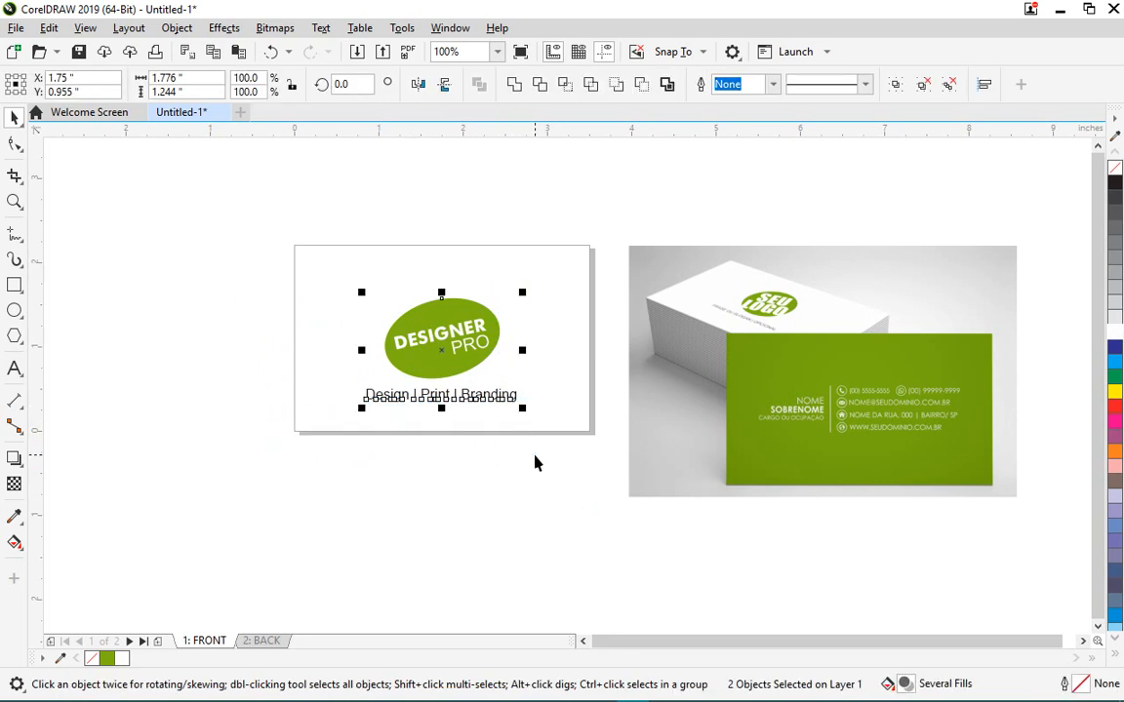
{"action": "left_click", "coordinate": [896, 83]}
{"action": "left_click", "coordinate": [176, 27]}
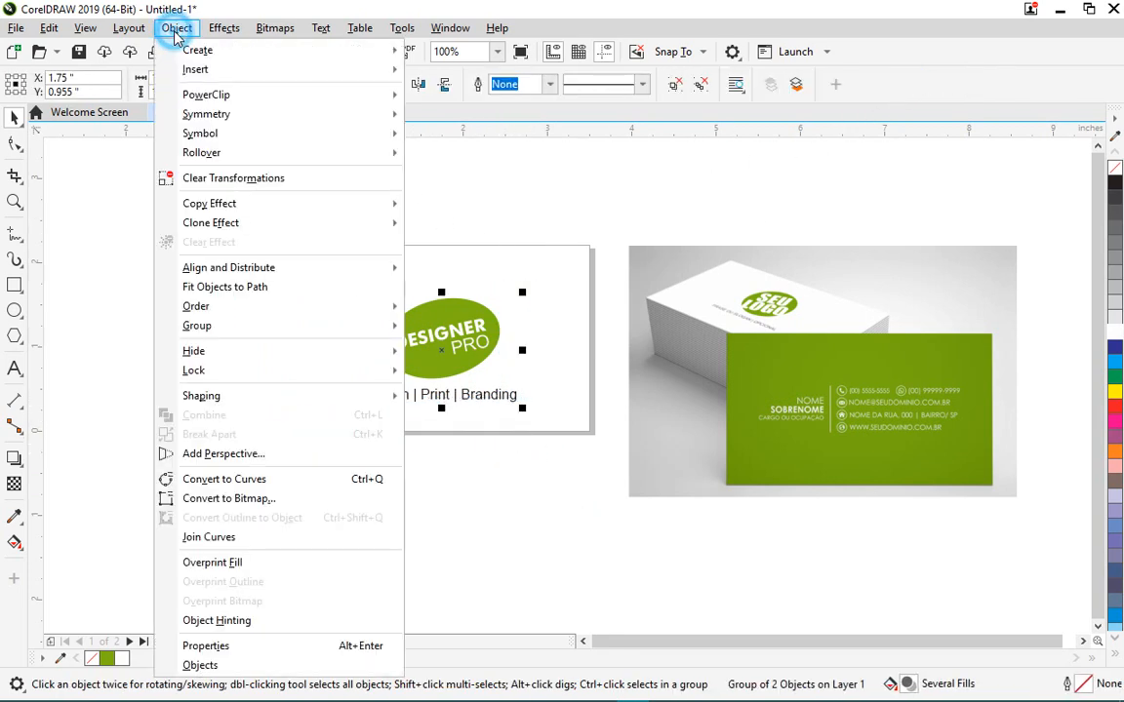
{"action": "mouse_move", "coordinate": [353, 271]}
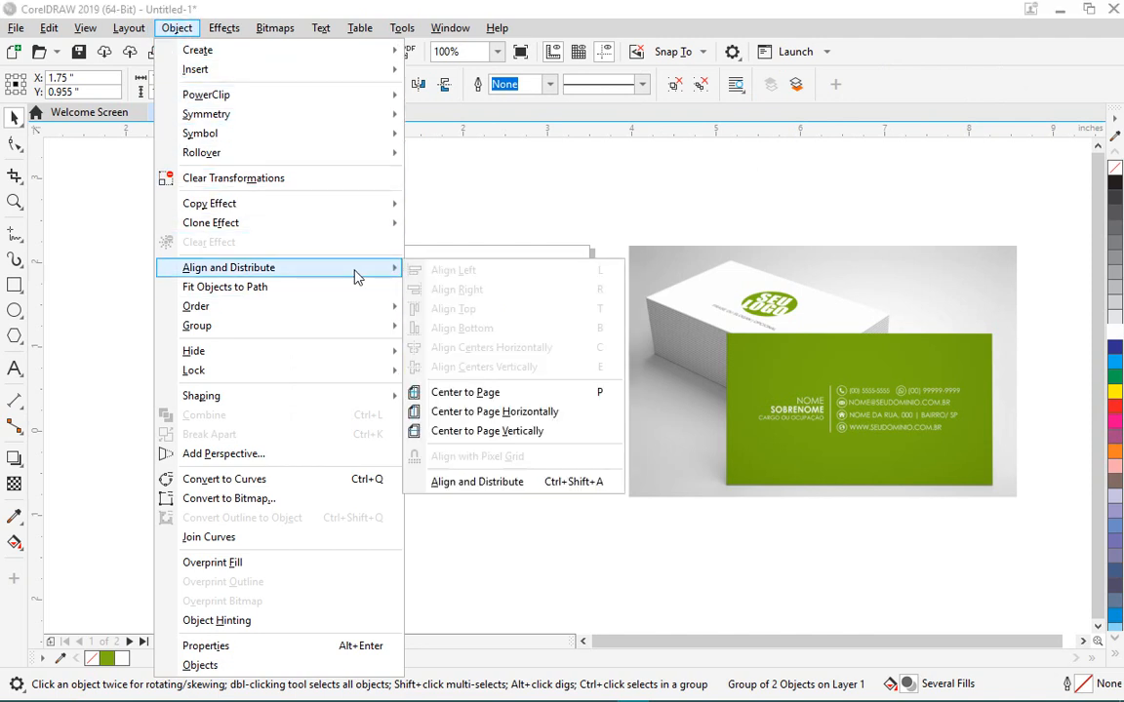
{"action": "left_click", "coordinate": [528, 393]}
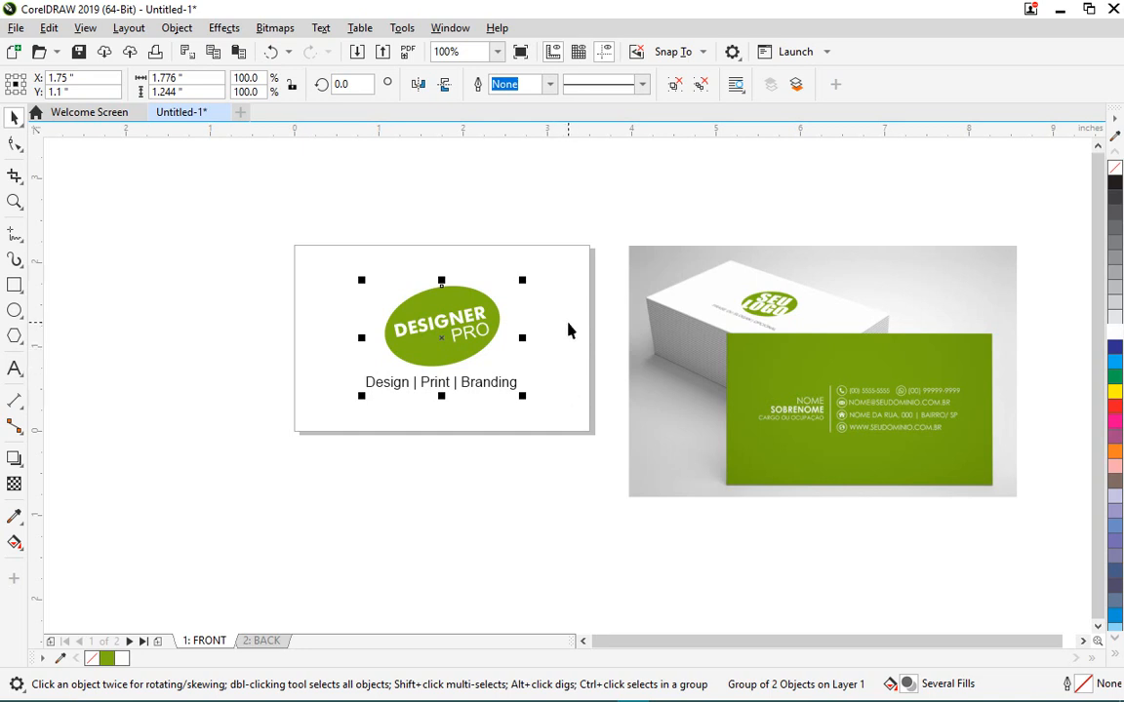
- Cut the reference business-card photo from the front page and paste it onto the 2: BACK page
{"action": "left_click", "coordinate": [378, 508]}
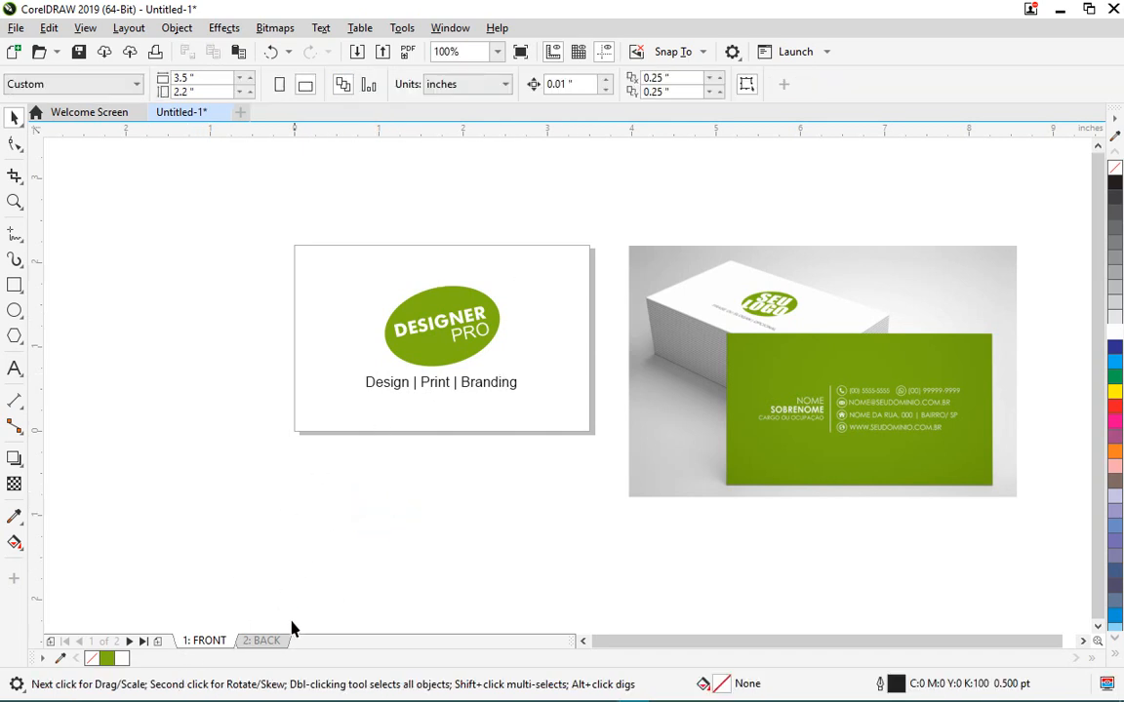
{"action": "left_click", "coordinate": [686, 377]}
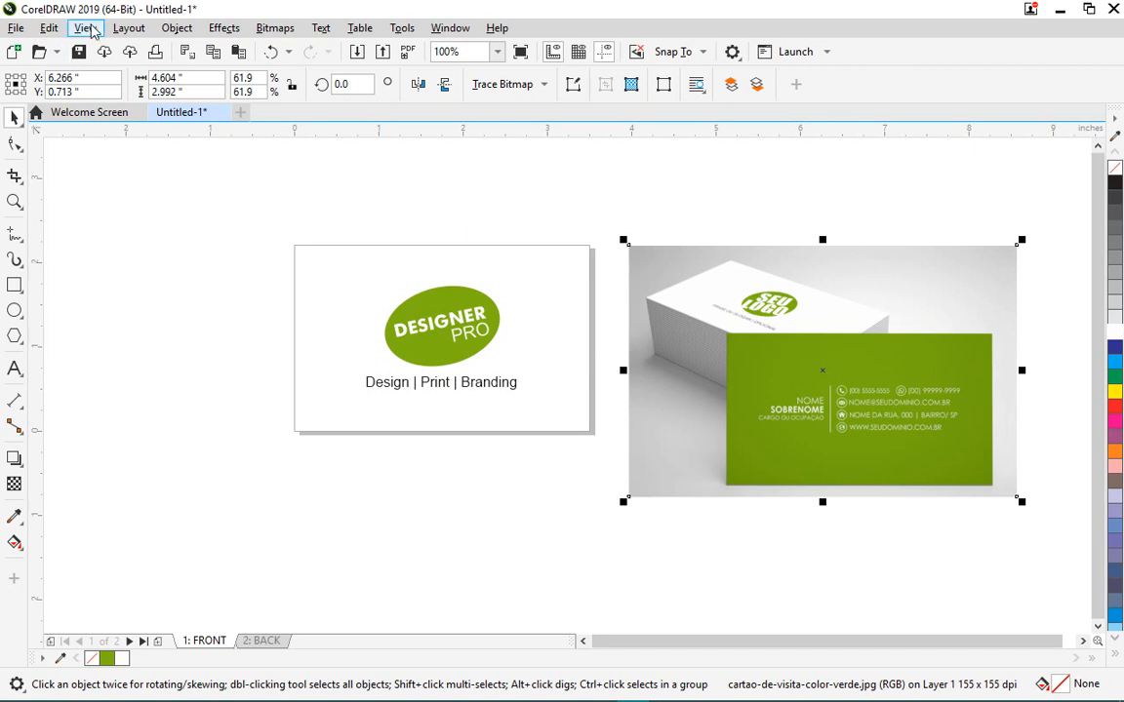
{"action": "left_click", "coordinate": [49, 28]}
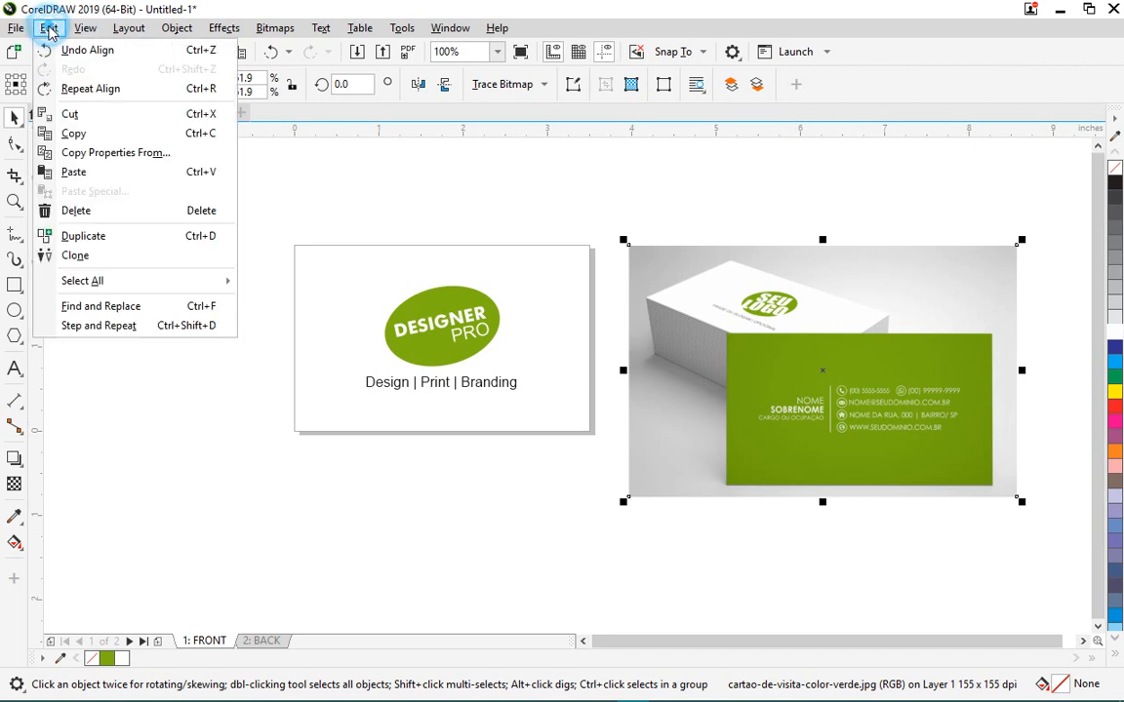
{"action": "left_click", "coordinate": [70, 114]}
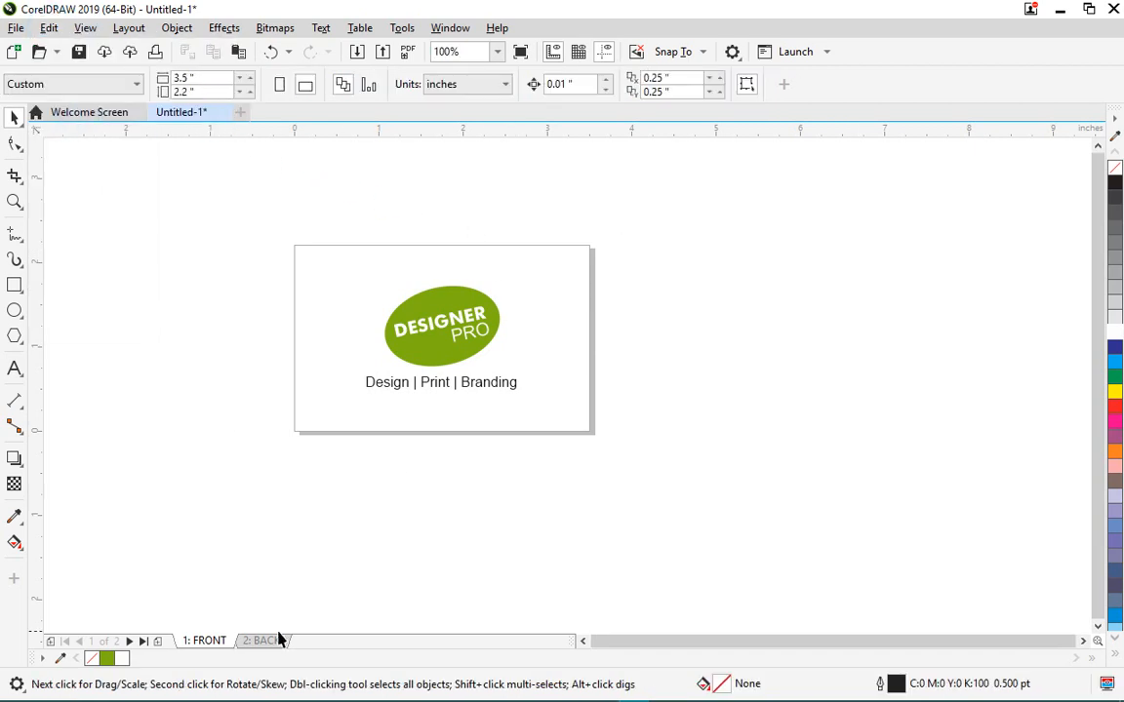
{"action": "left_click", "coordinate": [260, 640]}
{"action": "left_click", "coordinate": [756, 285]}
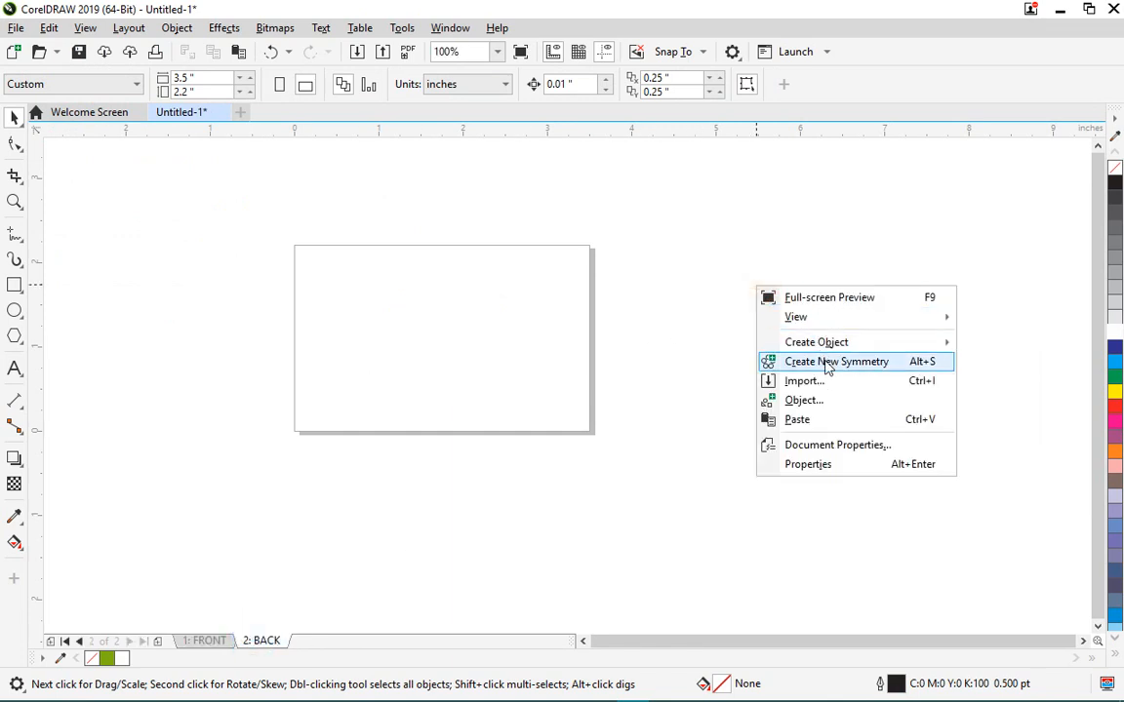
{"action": "left_click", "coordinate": [817, 421]}
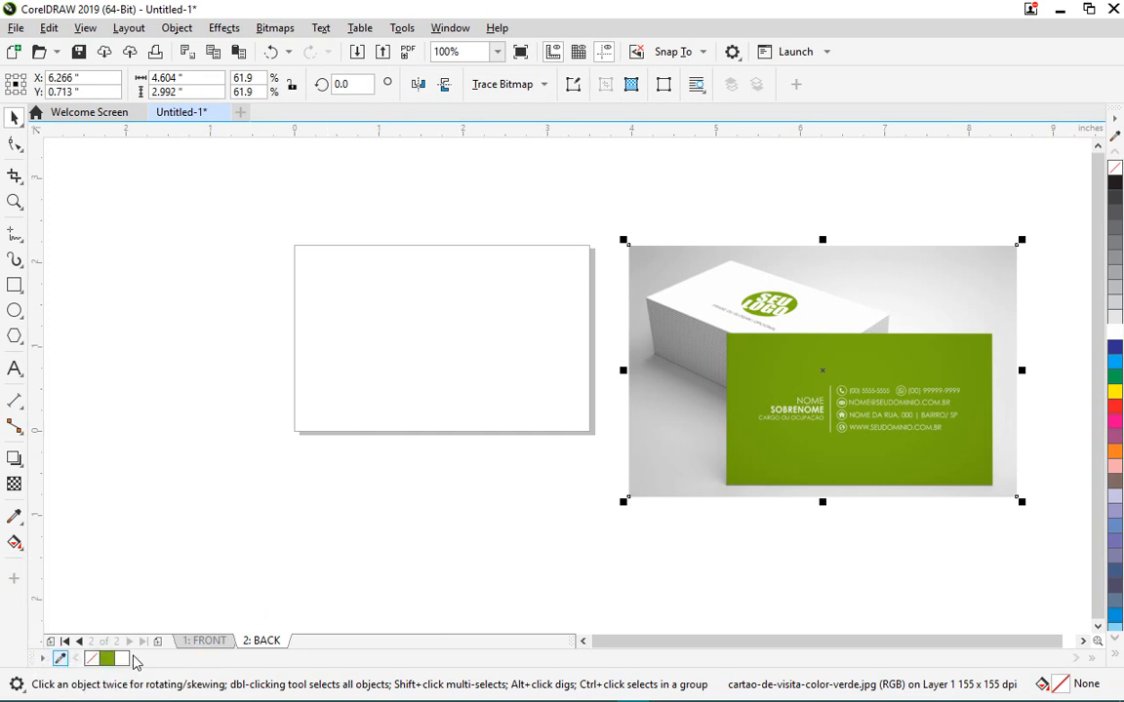
{"action": "left_click", "coordinate": [59, 659]}
- Switch on the Document Palette in the Color Palettes manager to show the sampled green swatch
{"action": "left_click", "coordinate": [459, 31]}
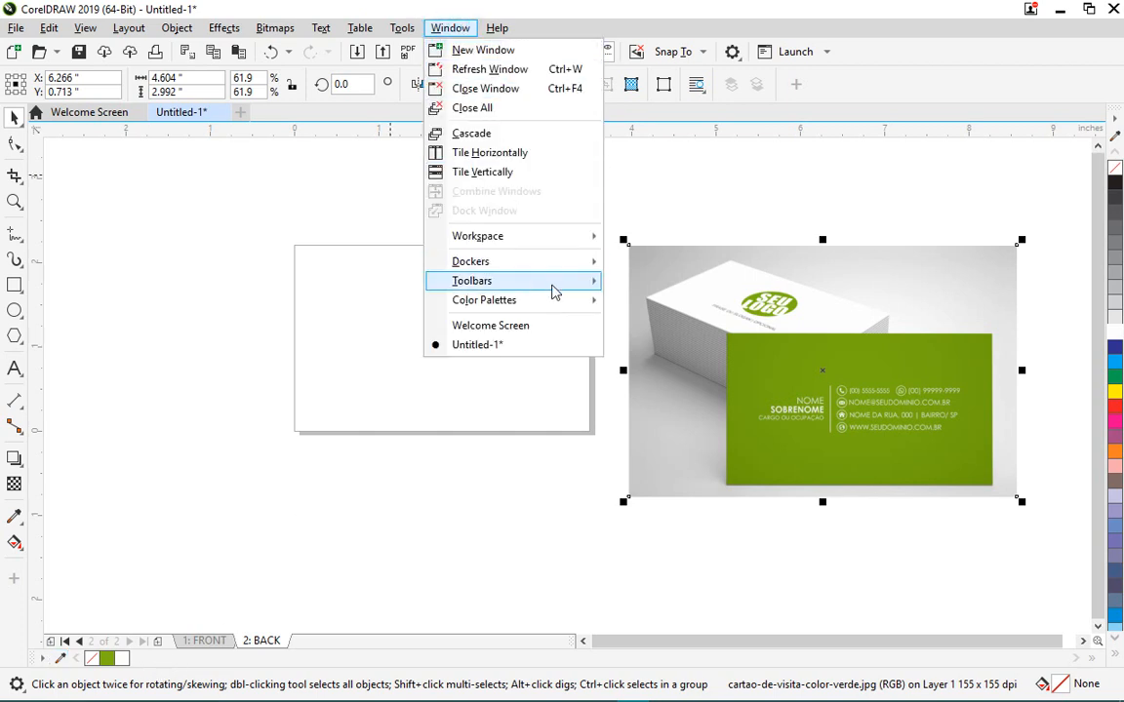
{"action": "mouse_move", "coordinate": [556, 302]}
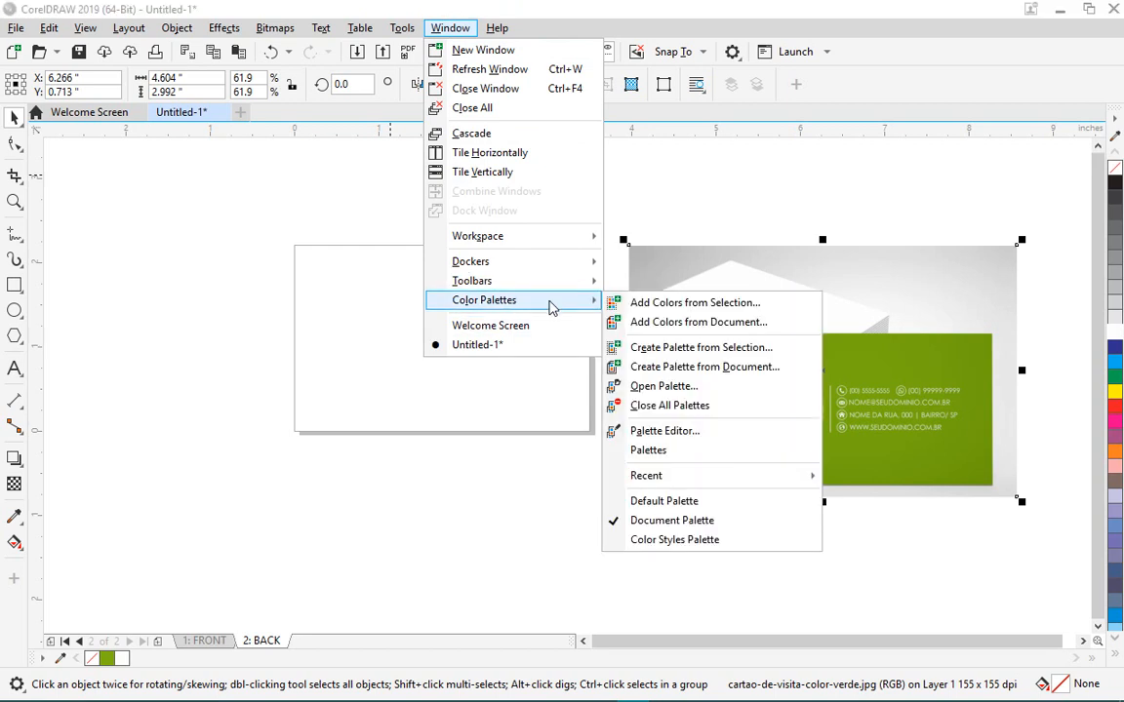
{"action": "left_click", "coordinate": [615, 452]}
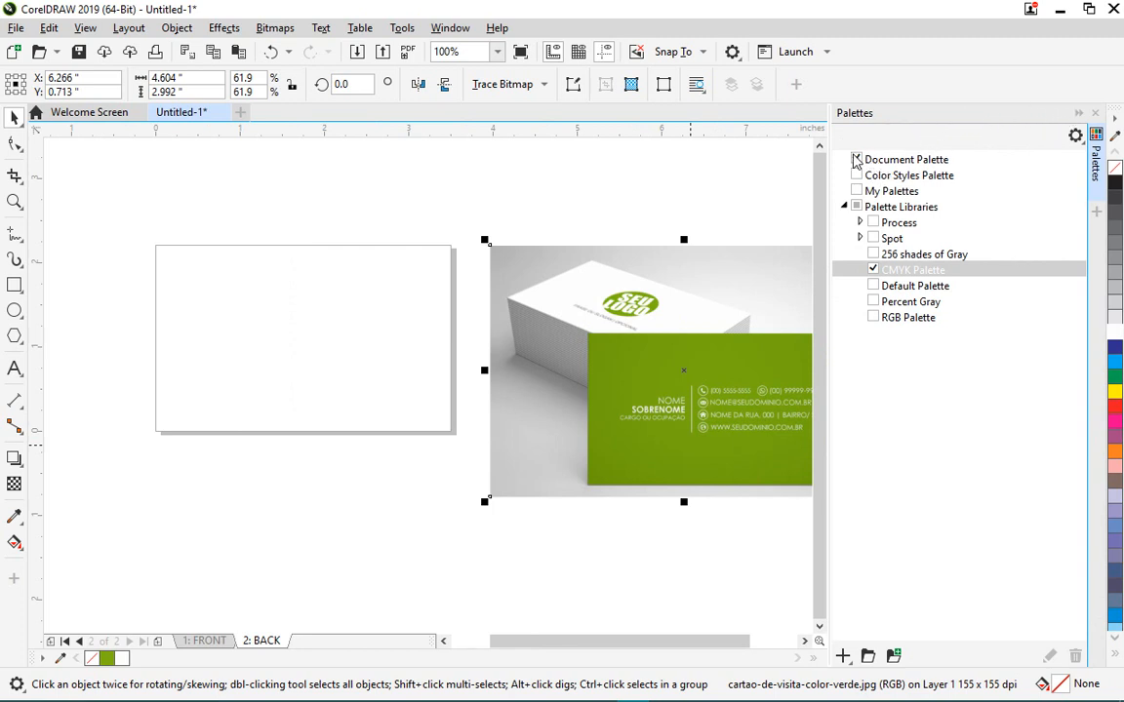
{"action": "left_click", "coordinate": [858, 160]}
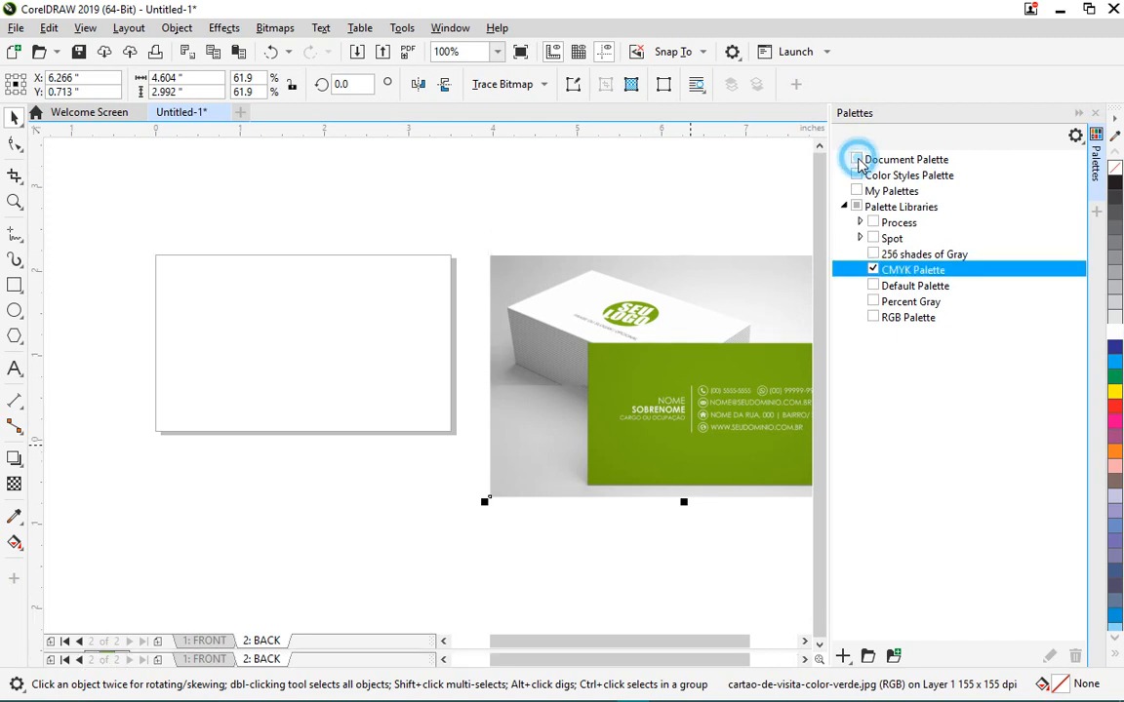
{"action": "left_click", "coordinate": [858, 161]}
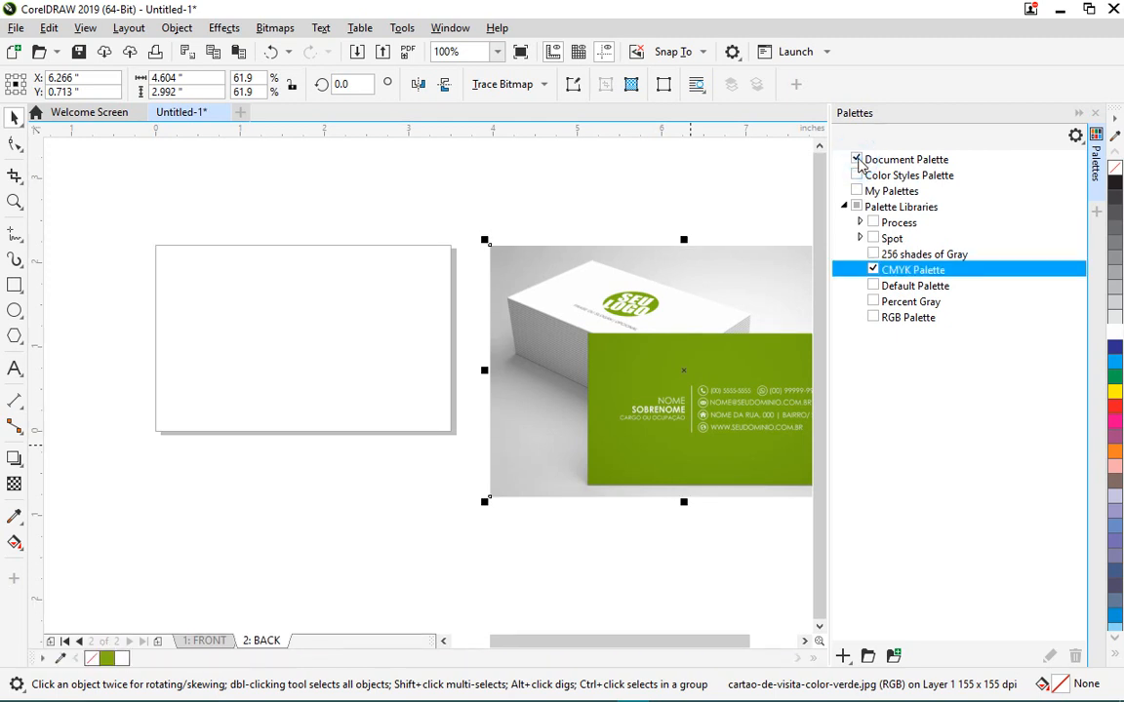
{"action": "left_click", "coordinate": [858, 161]}
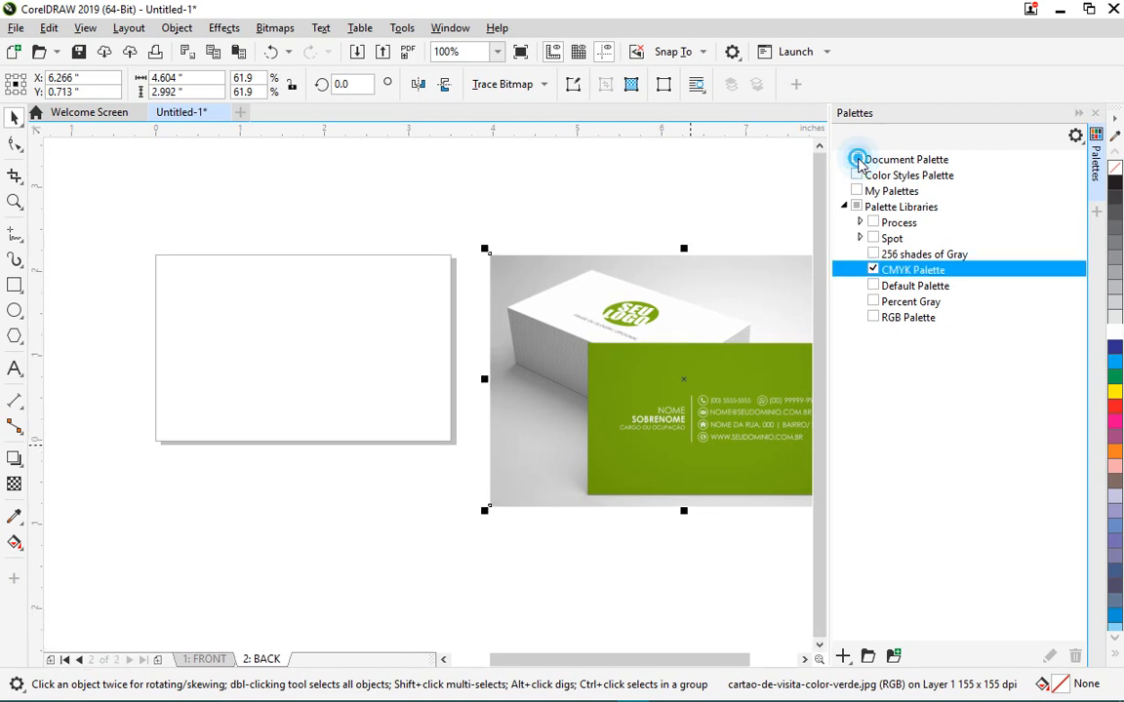
{"action": "left_click", "coordinate": [858, 161]}
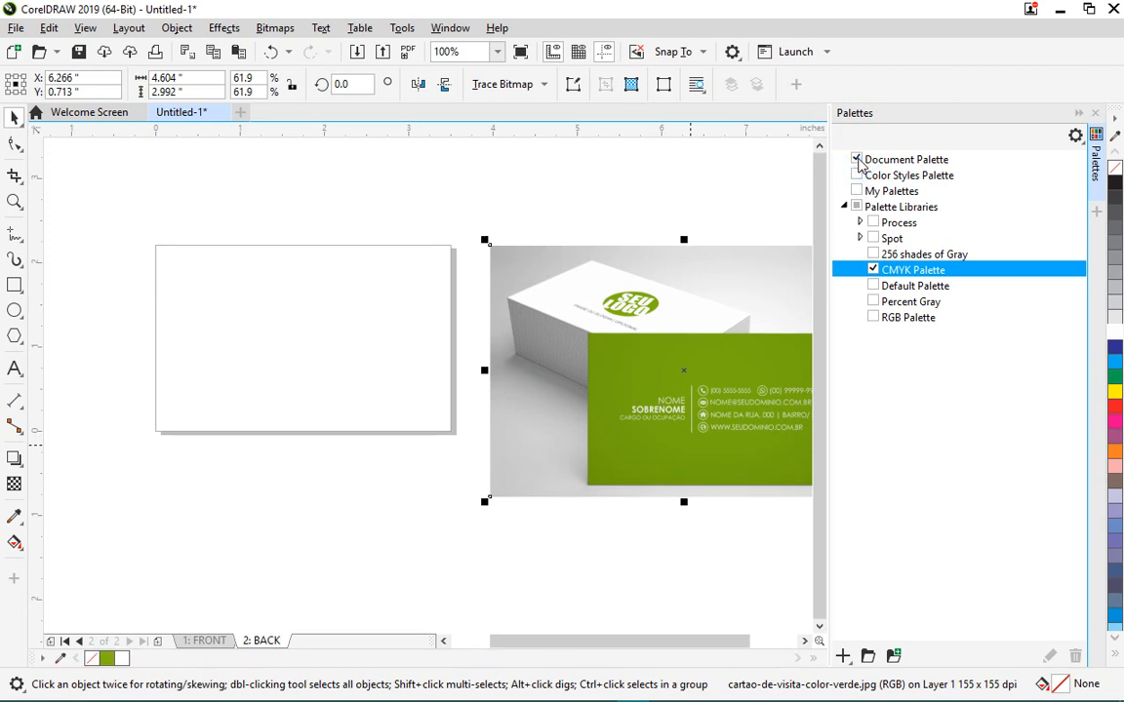
{"action": "left_click", "coordinate": [1096, 114]}
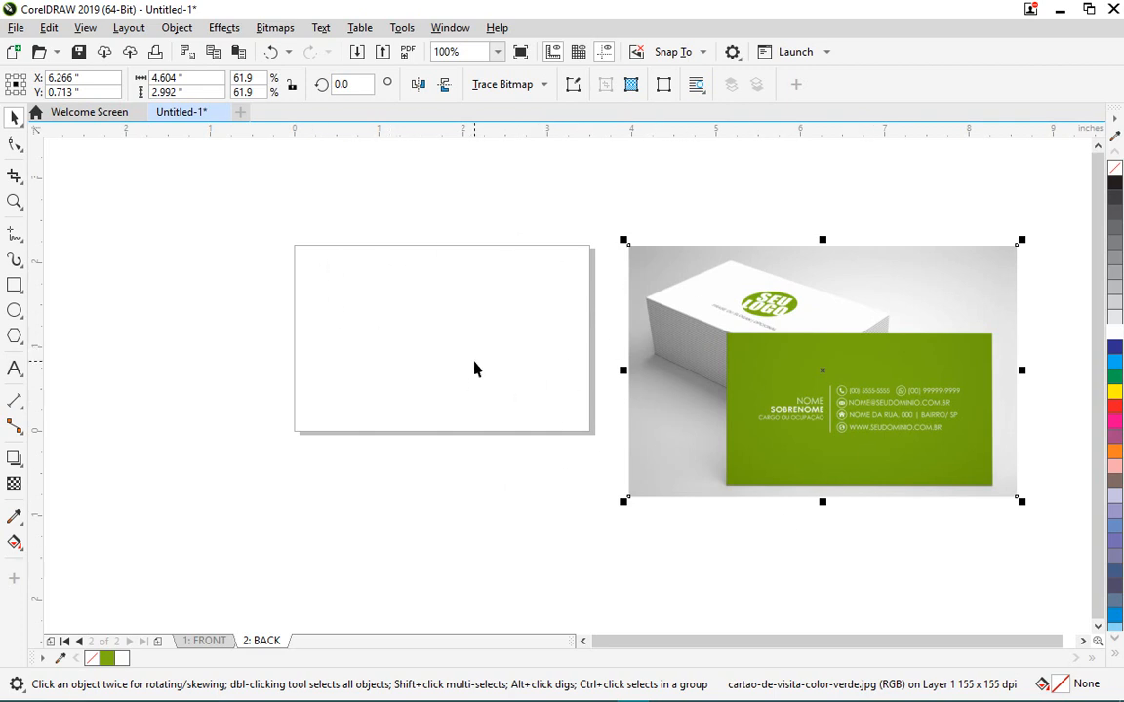
{"action": "left_click", "coordinate": [269, 322]}
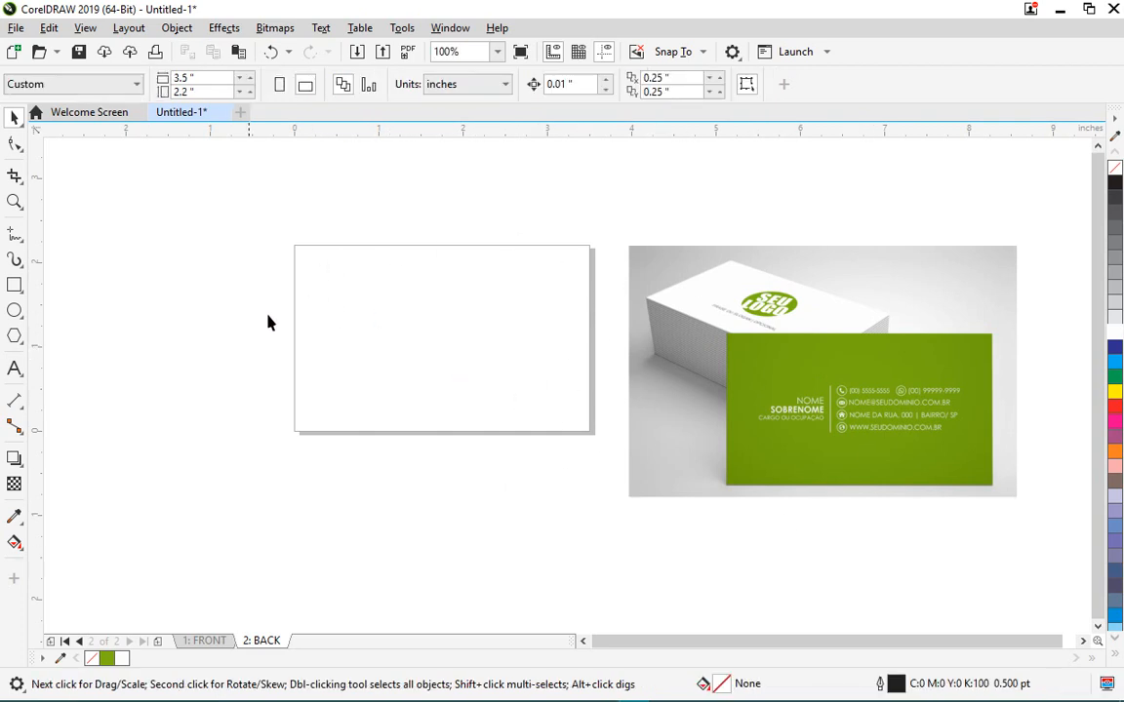
- Add a page-sized rectangle to the back page, remove its outline and fill it green #80B300
{"action": "double_click", "coordinate": [15, 285]}
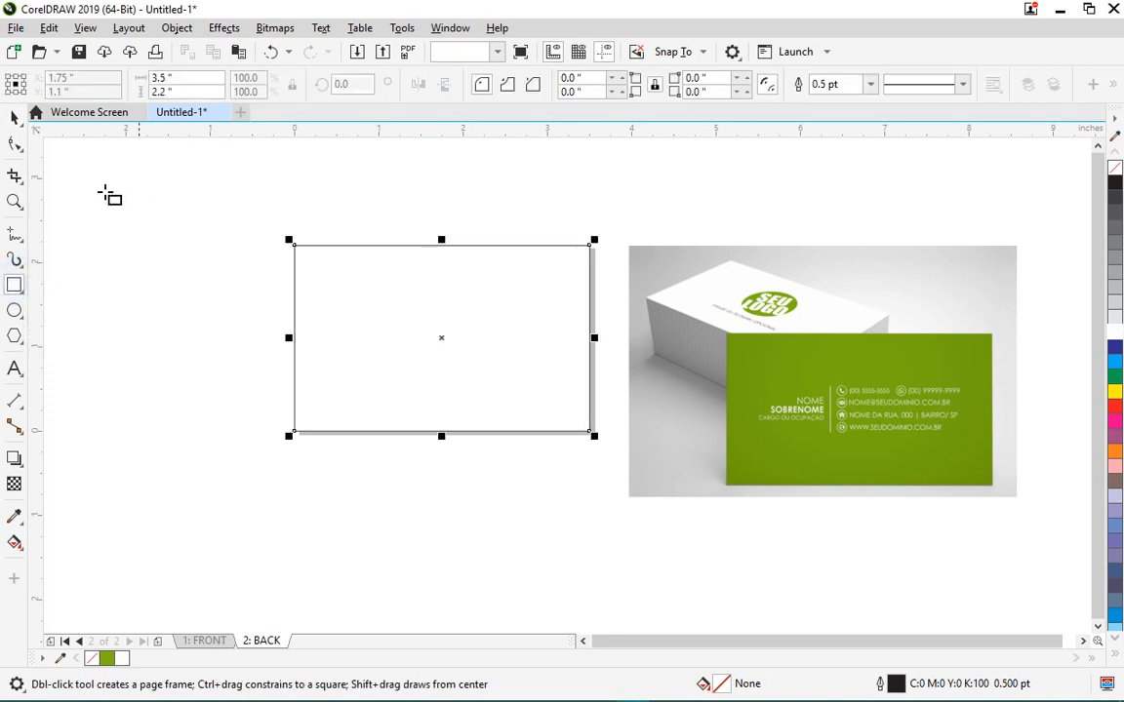
{"action": "left_click", "coordinate": [14, 116]}
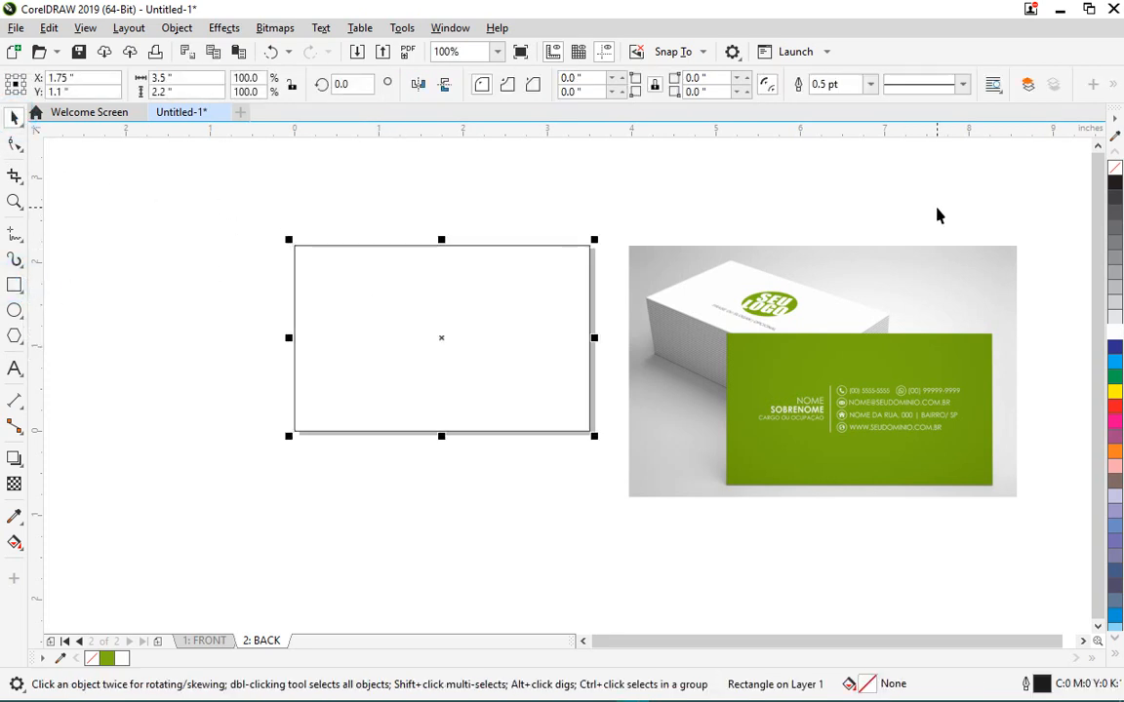
{"action": "left_click", "coordinate": [869, 86]}
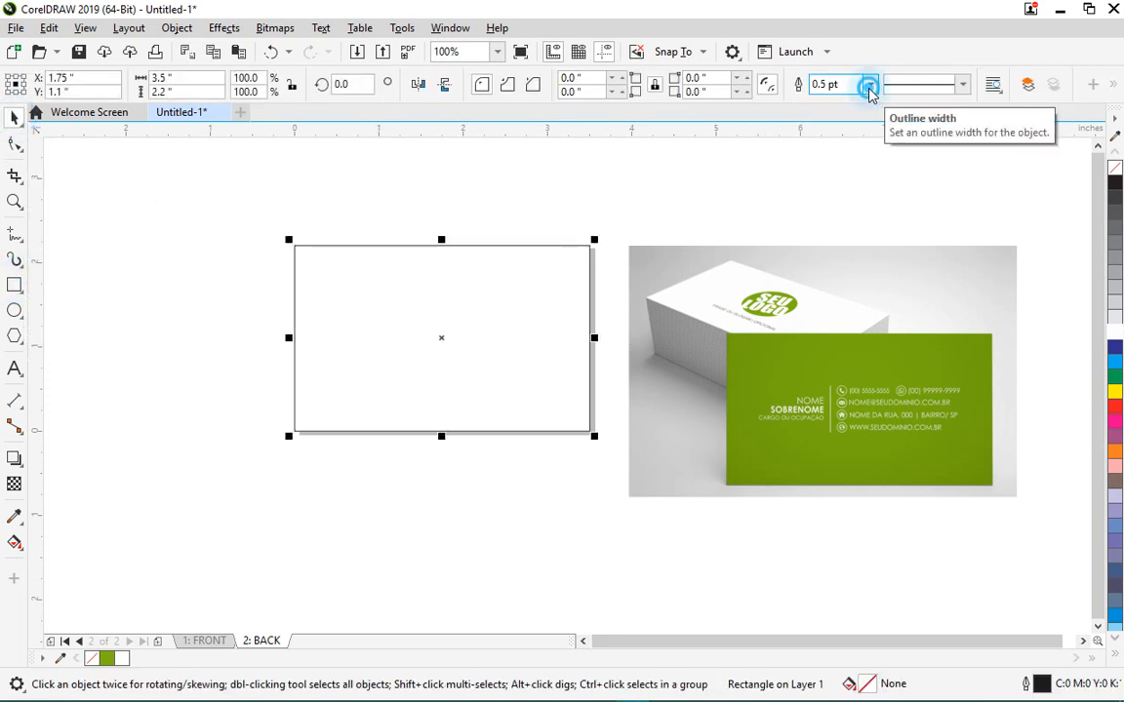
{"action": "left_click", "coordinate": [836, 103]}
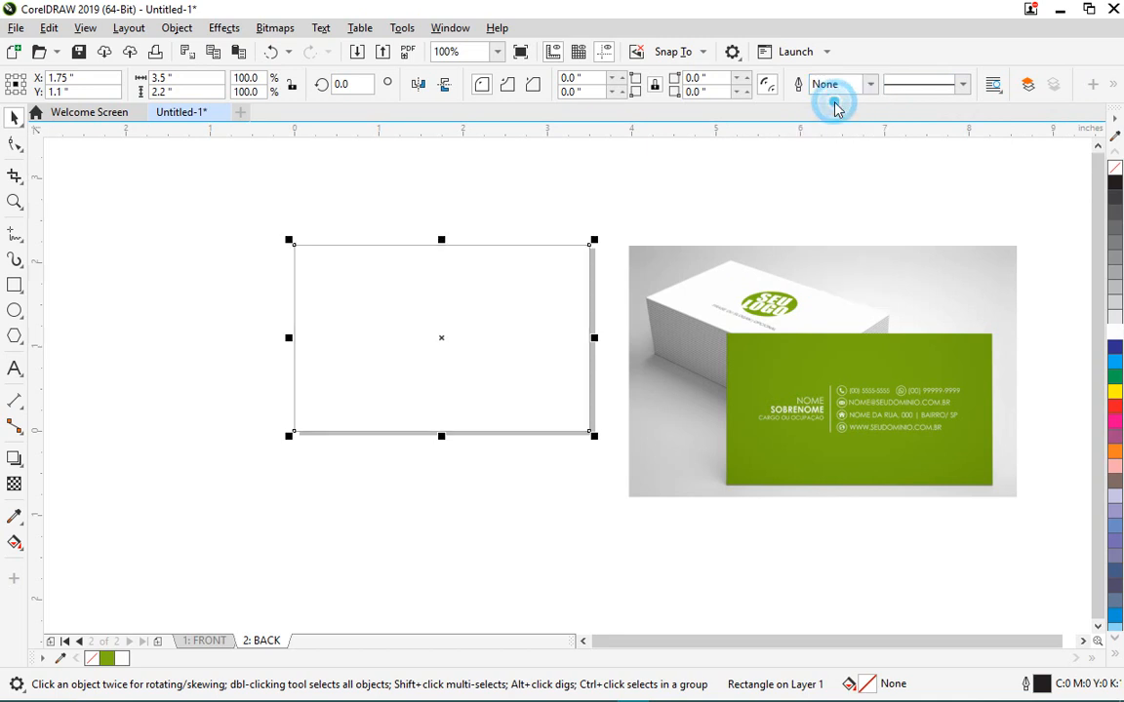
{"action": "left_click", "coordinate": [107, 658]}
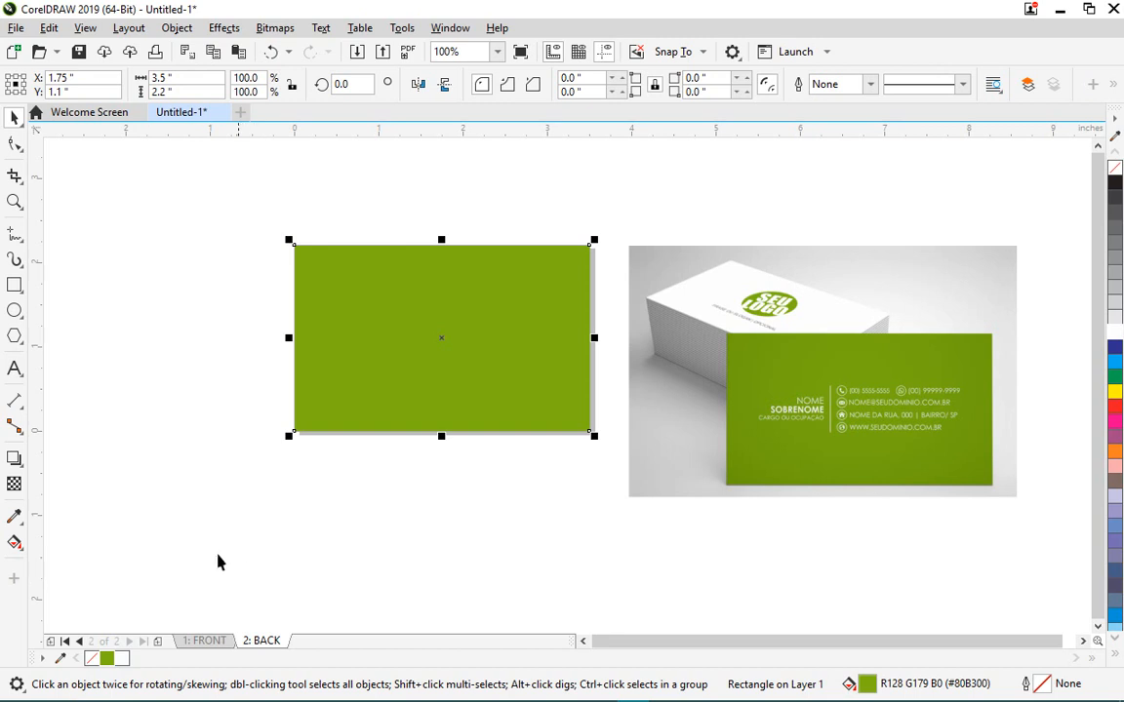
{"action": "scroll", "coordinate": [844, 411], "scroll_direction": "up", "scroll_amount": 2}
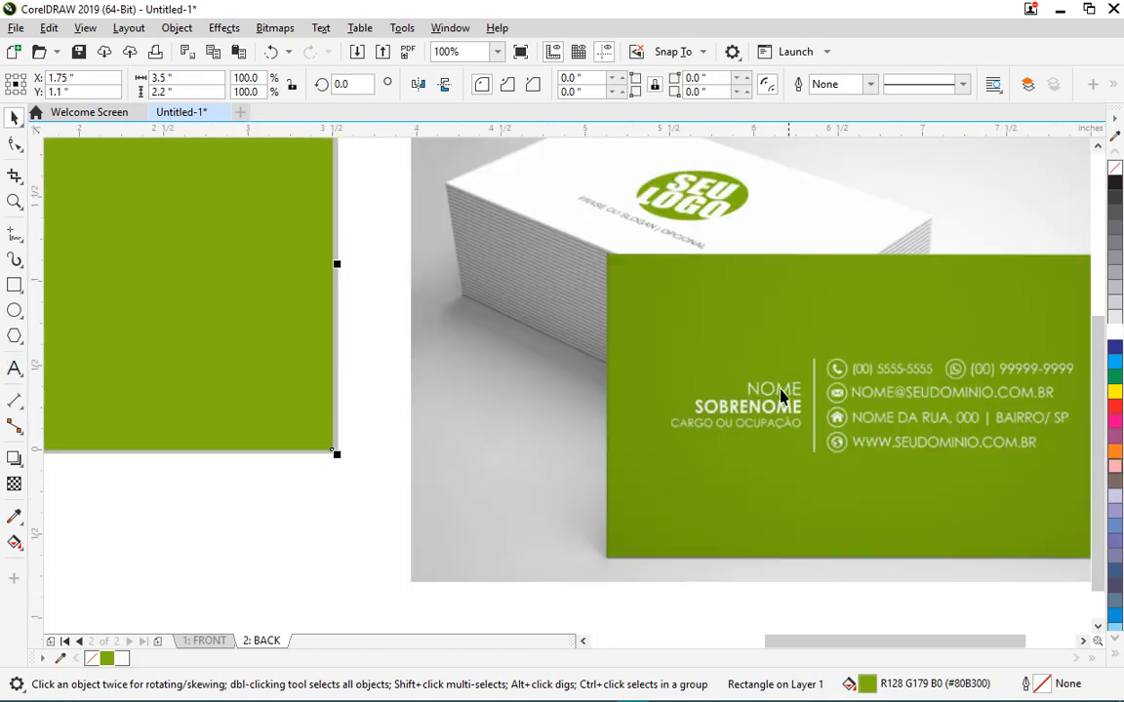
{"action": "scroll", "coordinate": [683, 388], "scroll_direction": "down", "scroll_amount": 4}
{"action": "scroll", "coordinate": [634, 374], "scroll_direction": "up", "scroll_amount": 2}
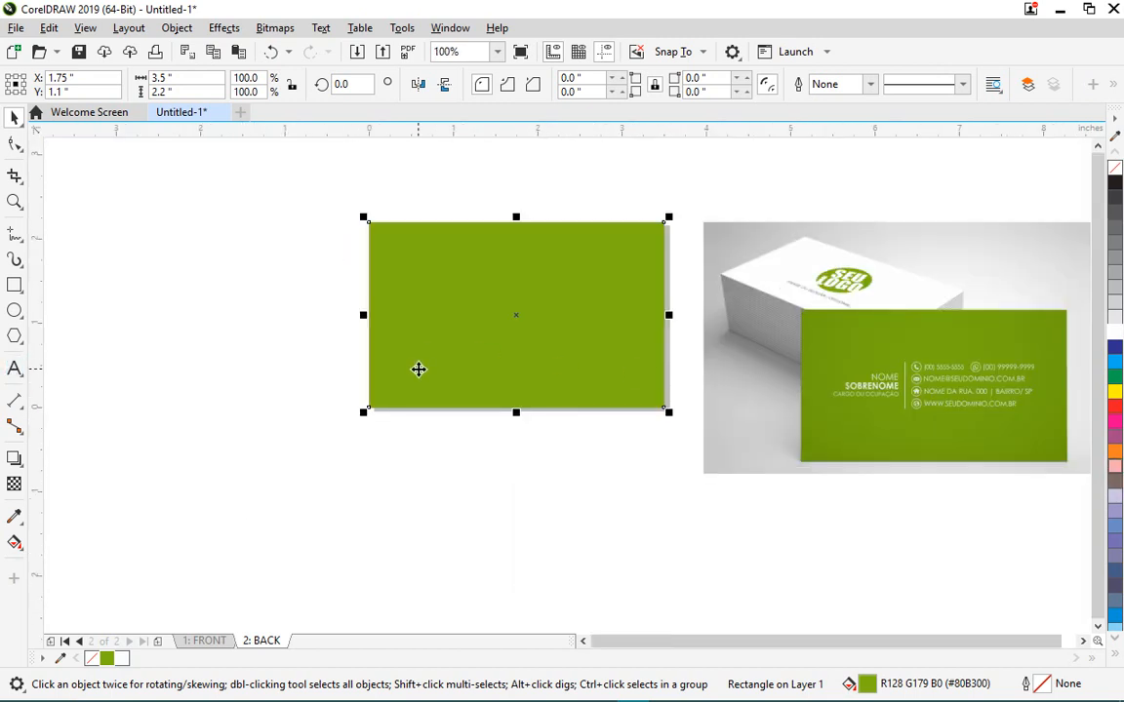
{"action": "left_click", "coordinate": [14, 369]}
- Start a text object left of the card and type the cardholder's name in capitals
{"action": "left_click", "coordinate": [181, 288]}
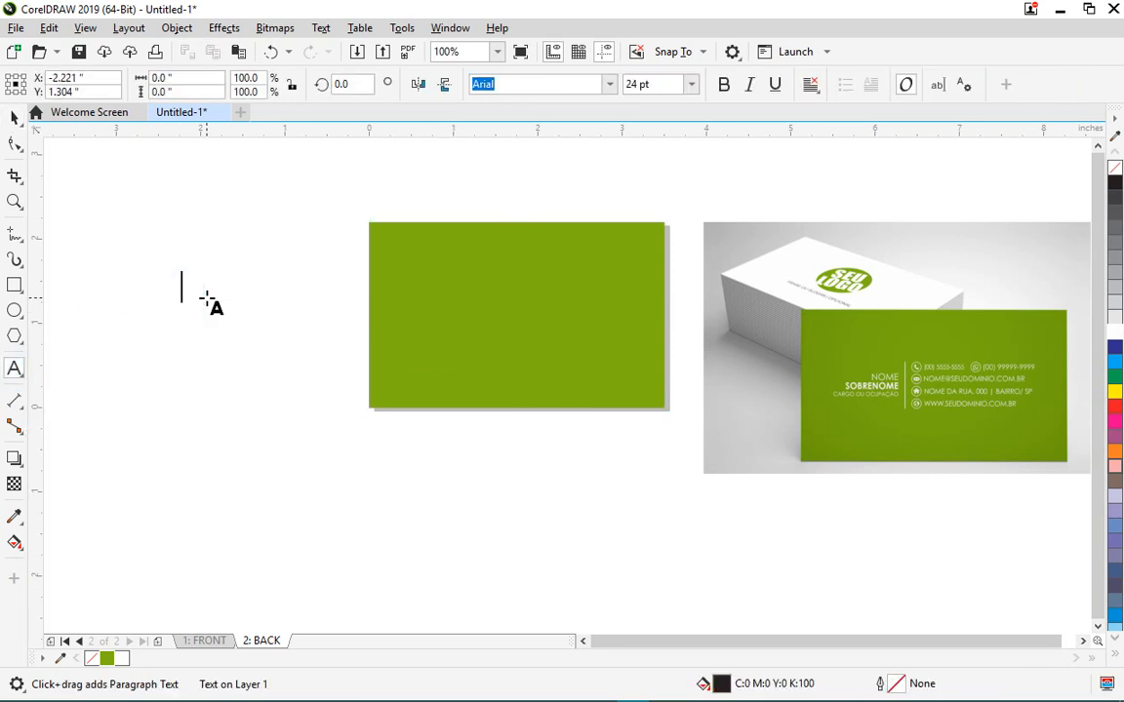
{"action": "type", "text": "S"}
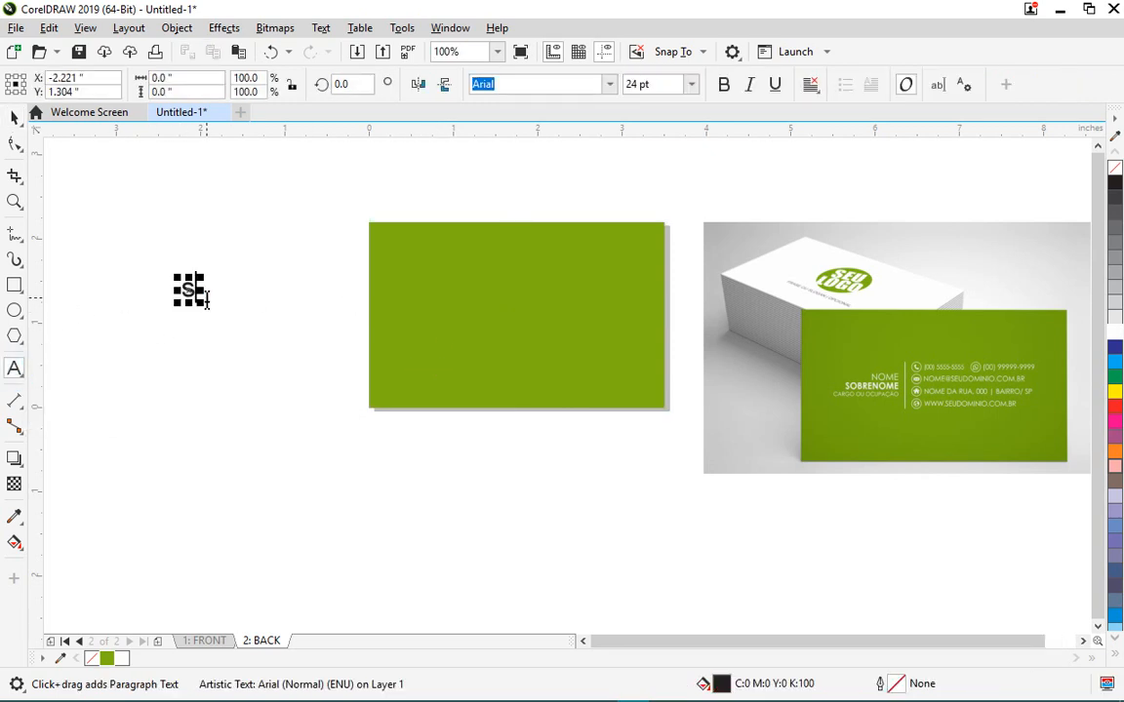
{"action": "key", "text": "BackSpace"}
{"action": "type", "text": "S"}
{"action": "key", "text": "BackSpace"}
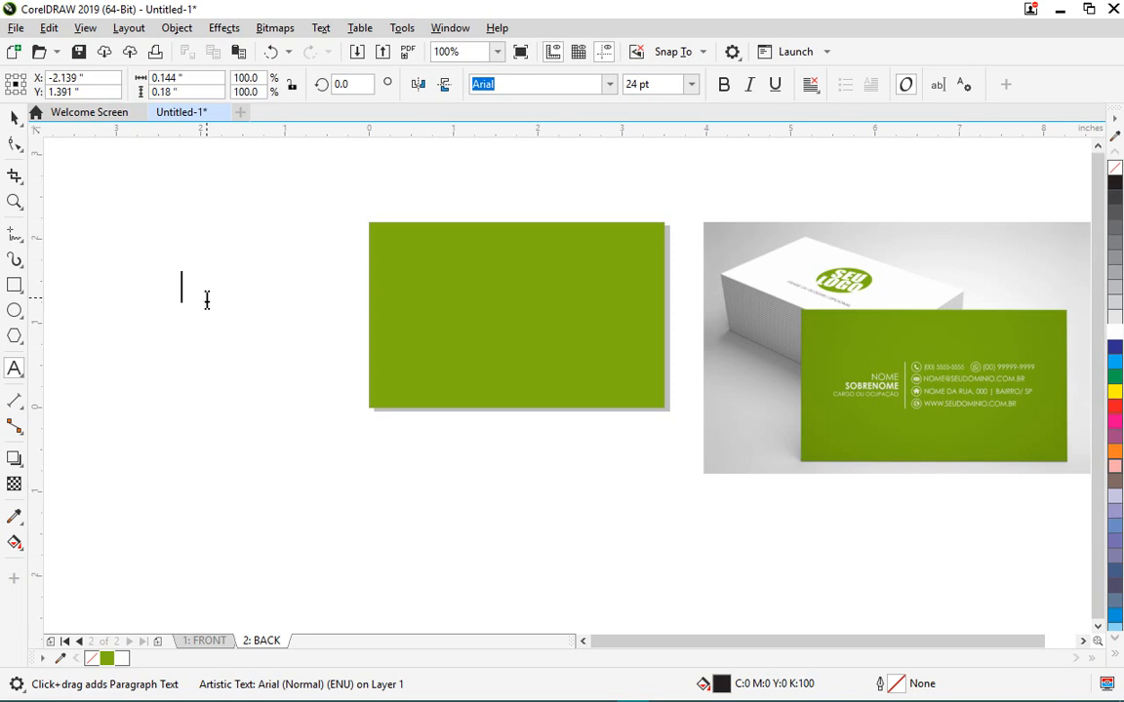
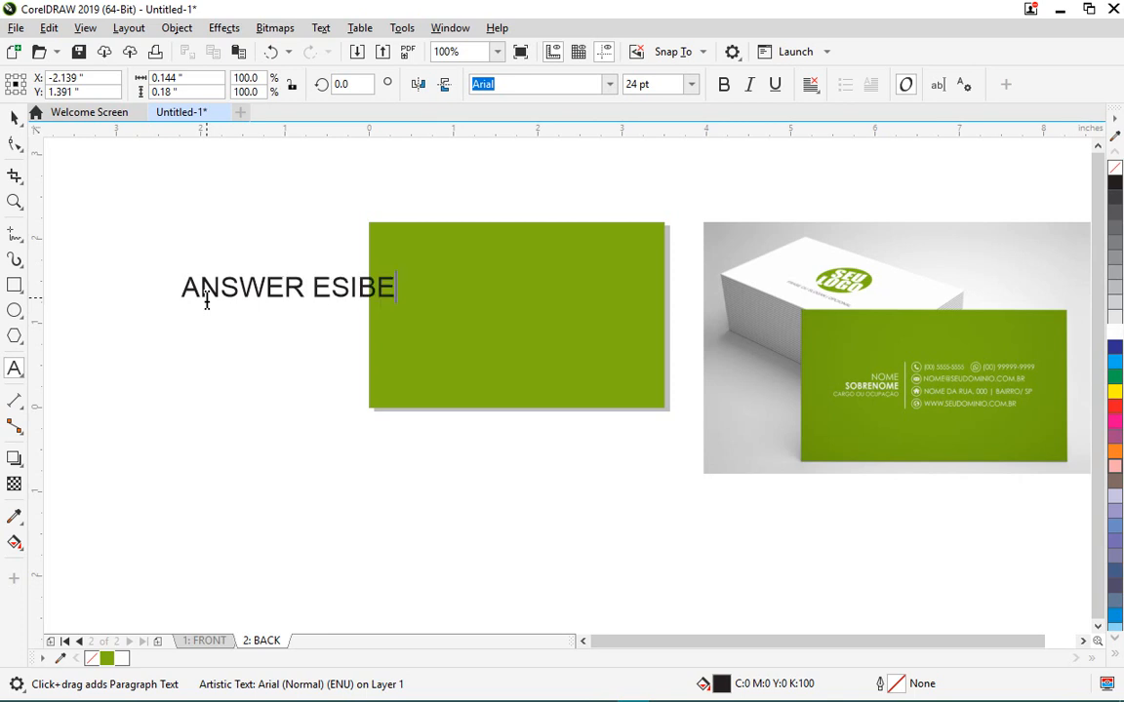
{"action": "key", "text": "Return"}
- Add 'Creative Director' as the second line, then break the two lines apart with Ctrl+K
{"action": "left_click", "coordinate": [287, 286]}
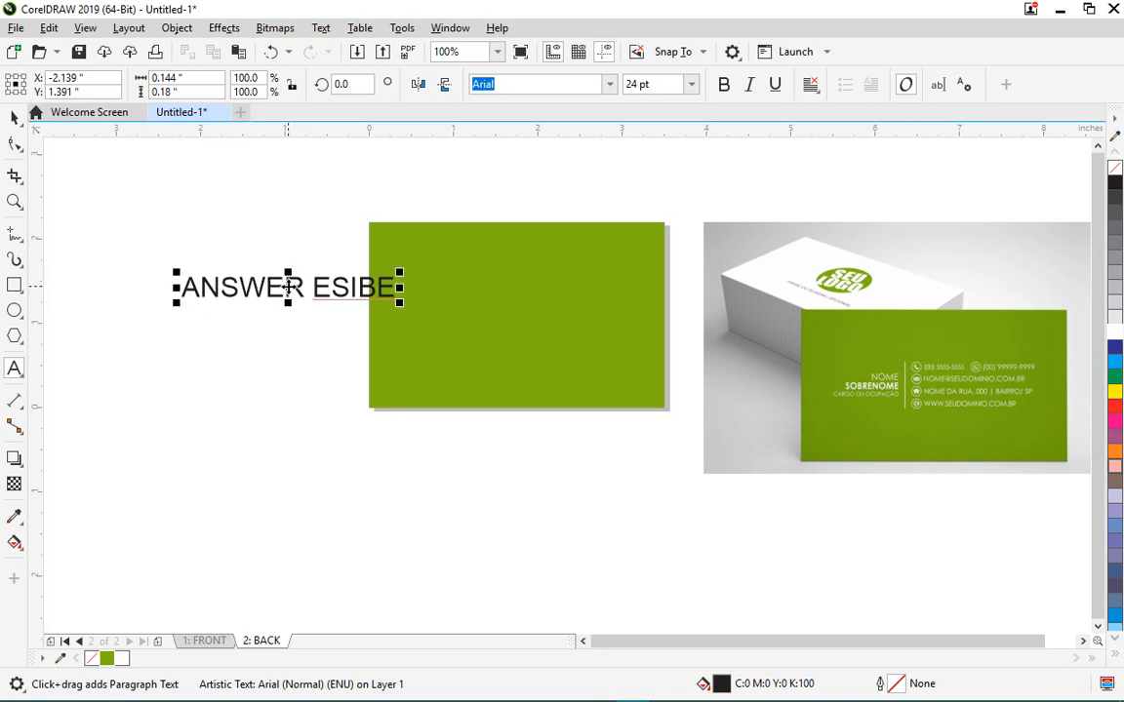
{"action": "type", "text": "De"}
{"action": "key", "text": "BackSpace"}
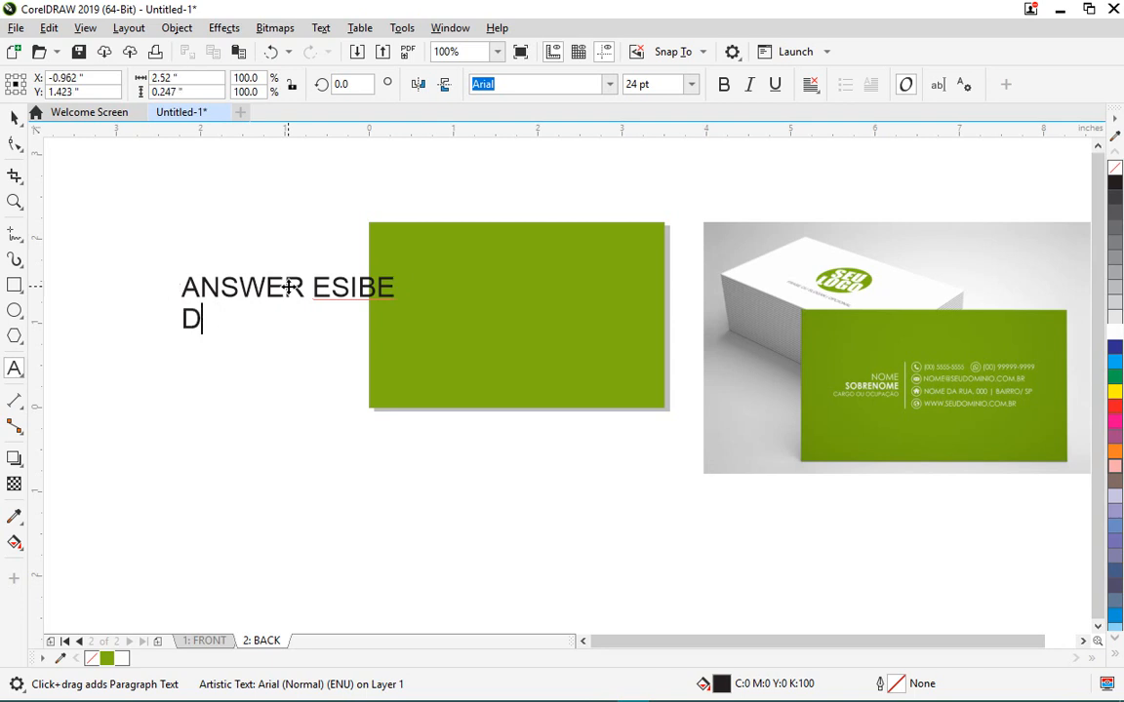
{"action": "type", "text": "ire"}
{"action": "key", "text": "shift+Home"}
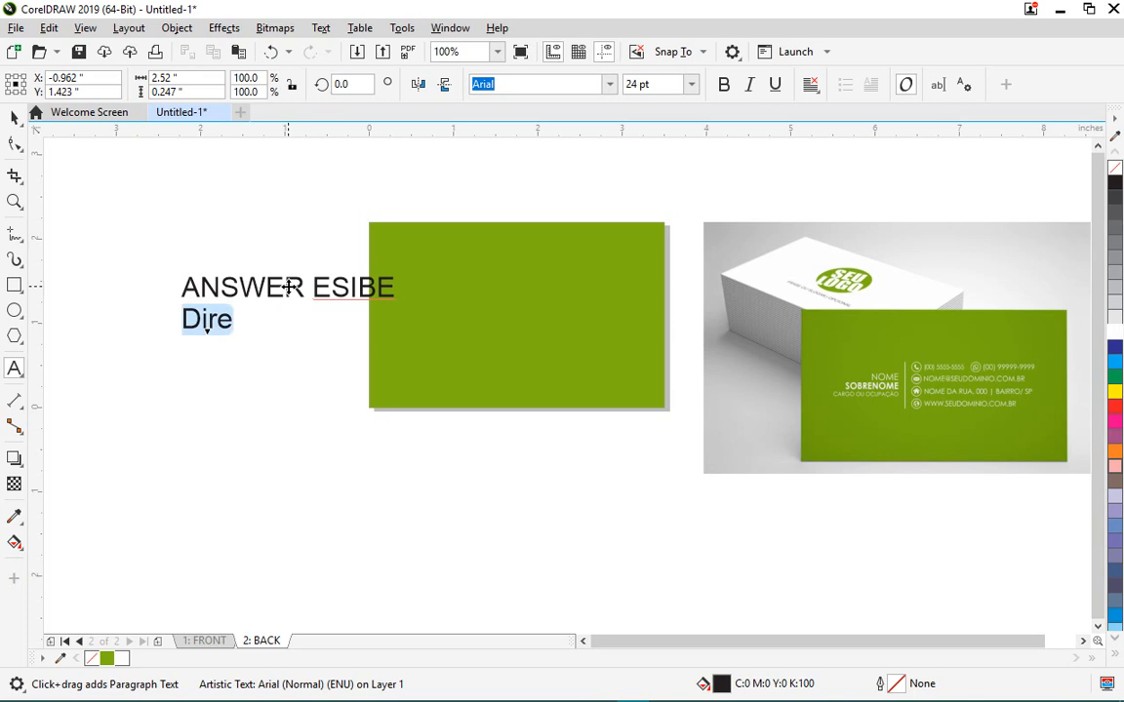
{"action": "type", "text": "Creative "}
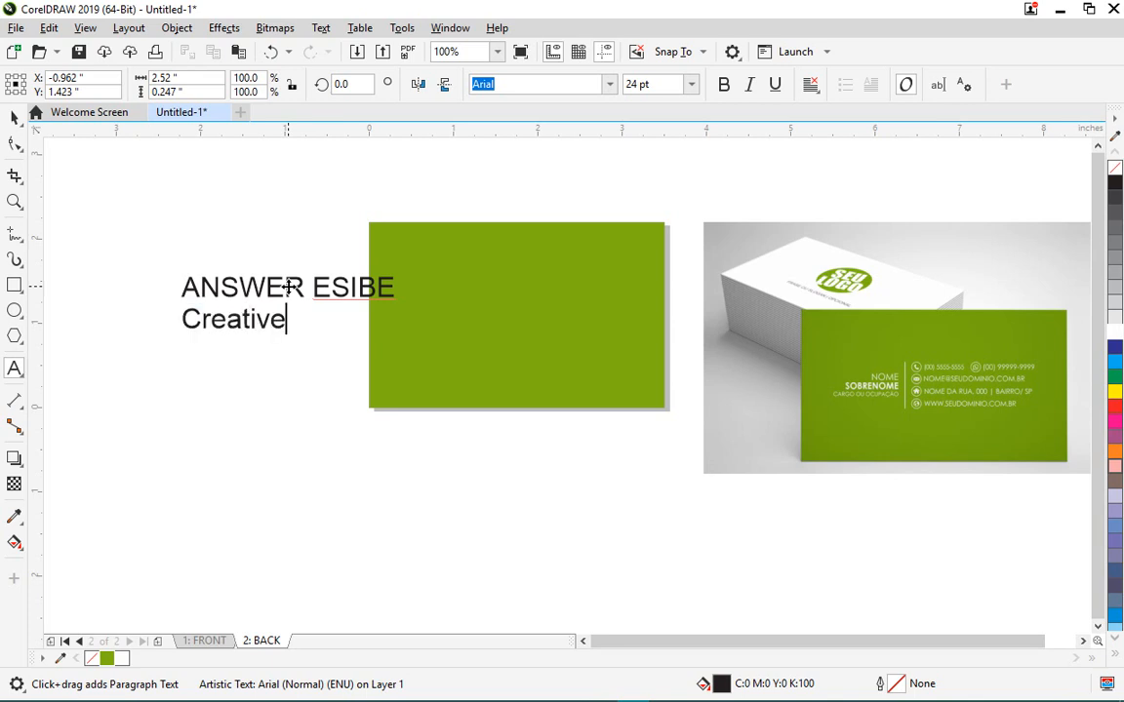
{"action": "type", "text": "Director"}
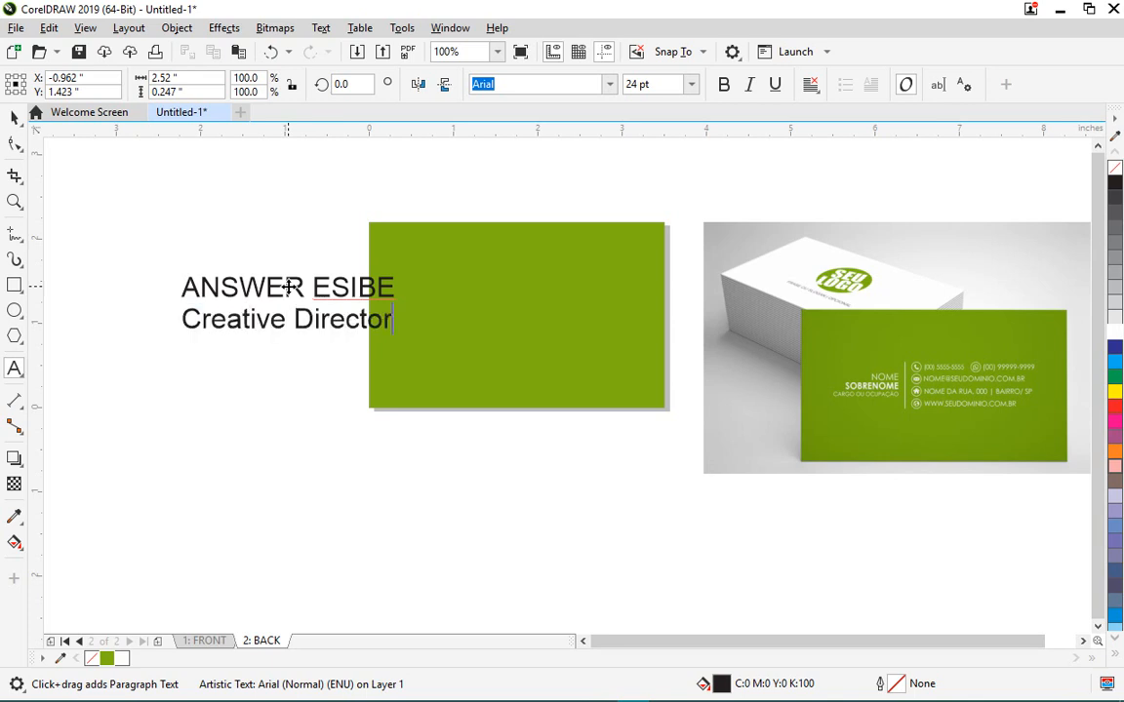
{"action": "key", "text": "ctrl+space"}
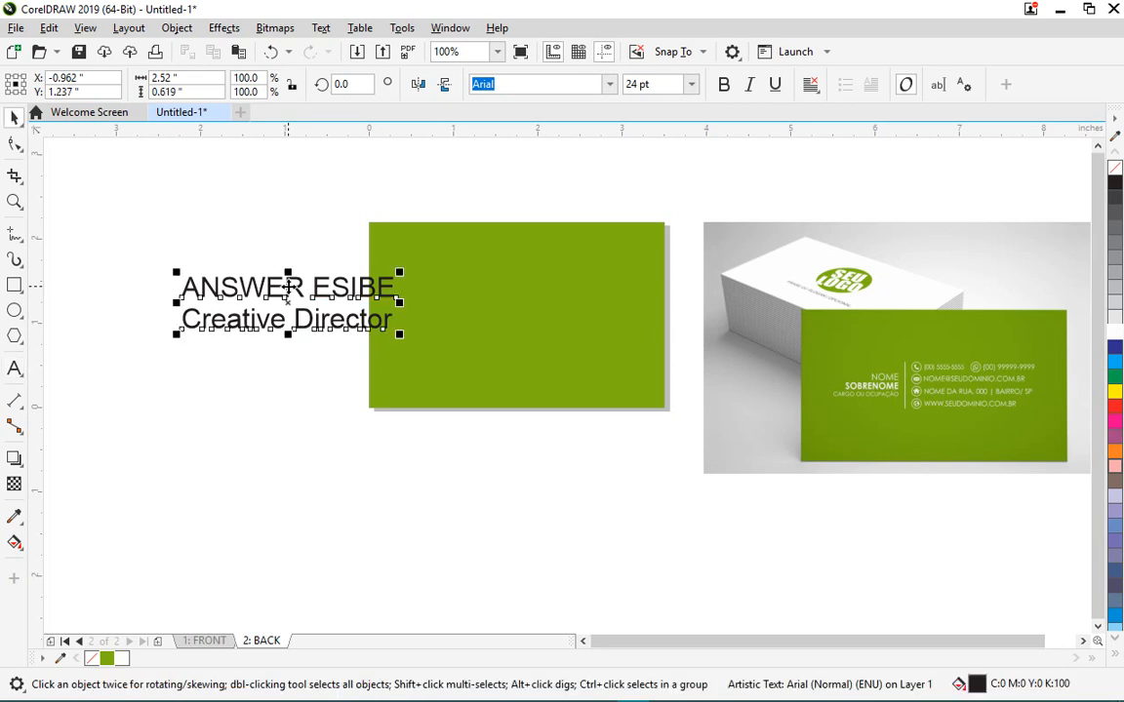
{"action": "left_click_drag", "start_coordinate": [352, 297], "coordinate": [340, 313]}
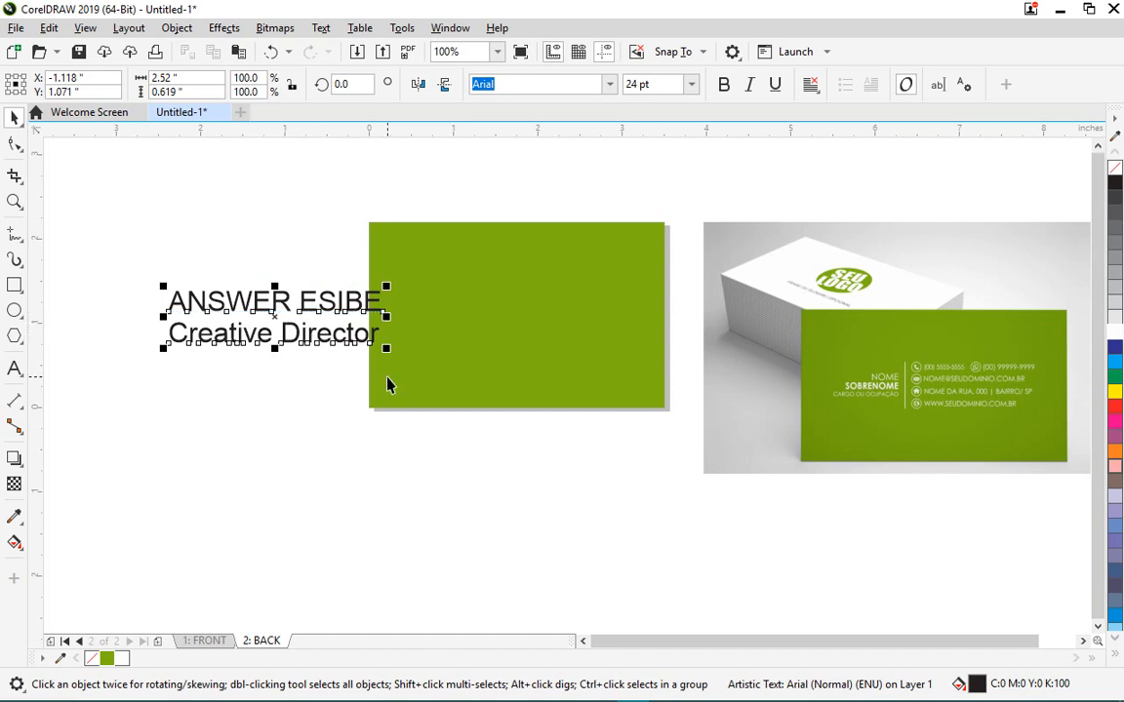
{"action": "key", "text": "ctrl+k"}
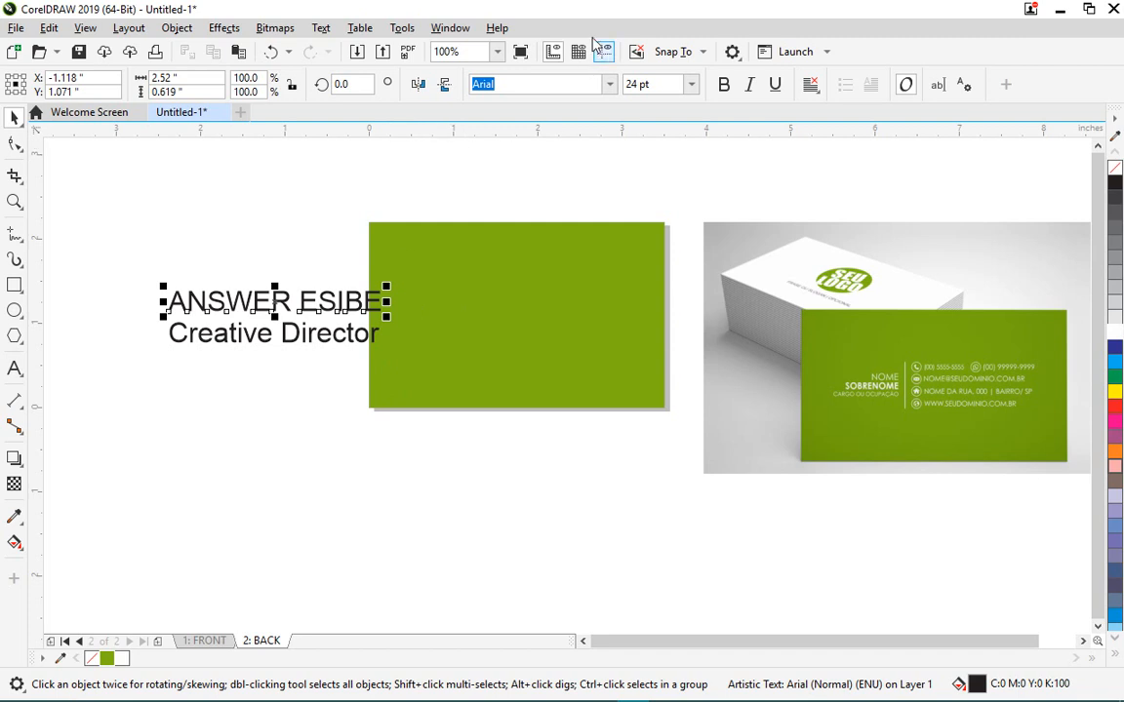
- Set the name in 12 pt Futura Md BT and shrink Creative Director to 9 pt
{"action": "left_click", "coordinate": [609, 84]}
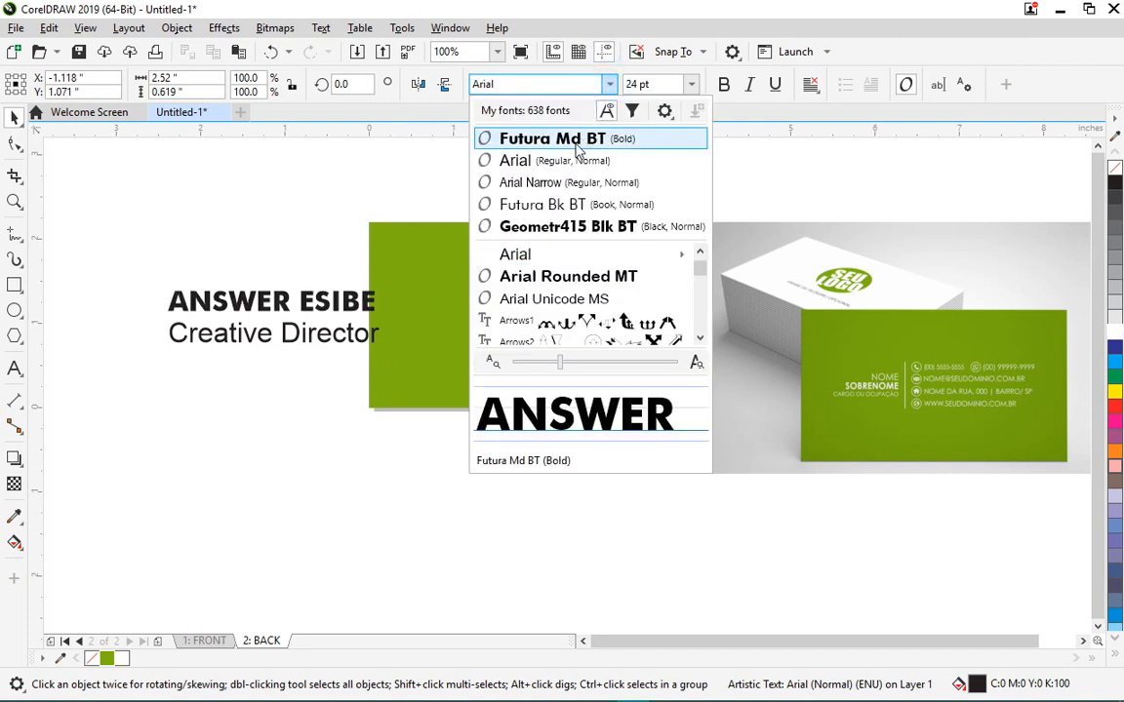
{"action": "left_click", "coordinate": [575, 143]}
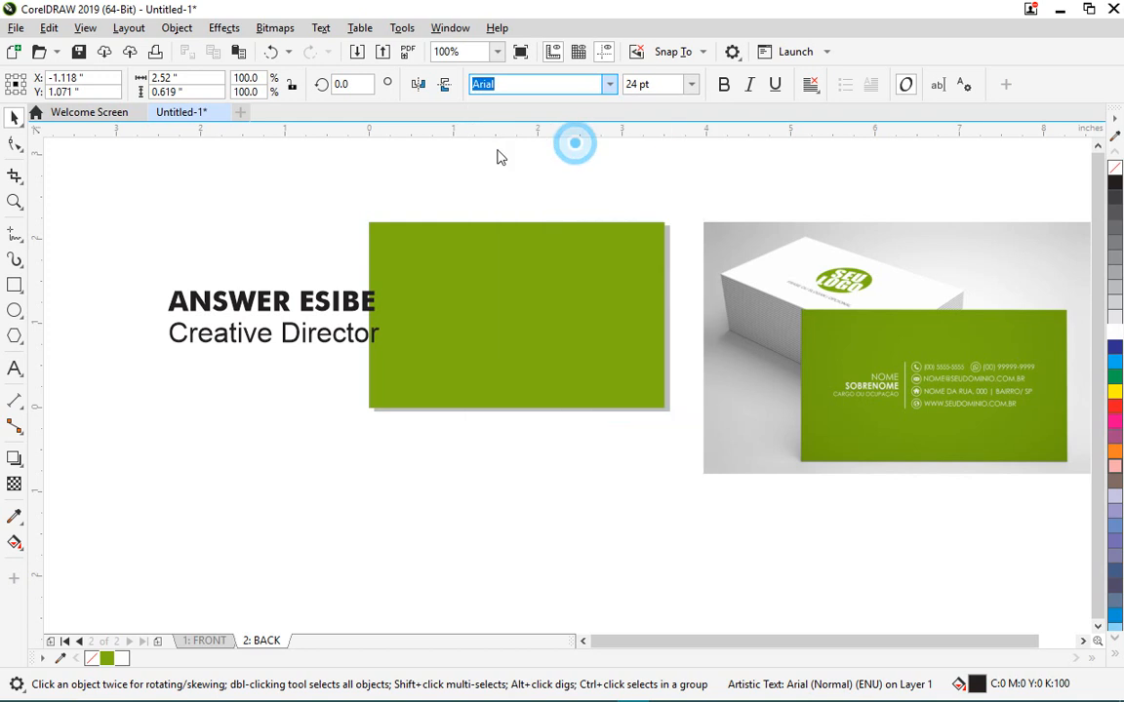
{"action": "left_click", "coordinate": [310, 333]}
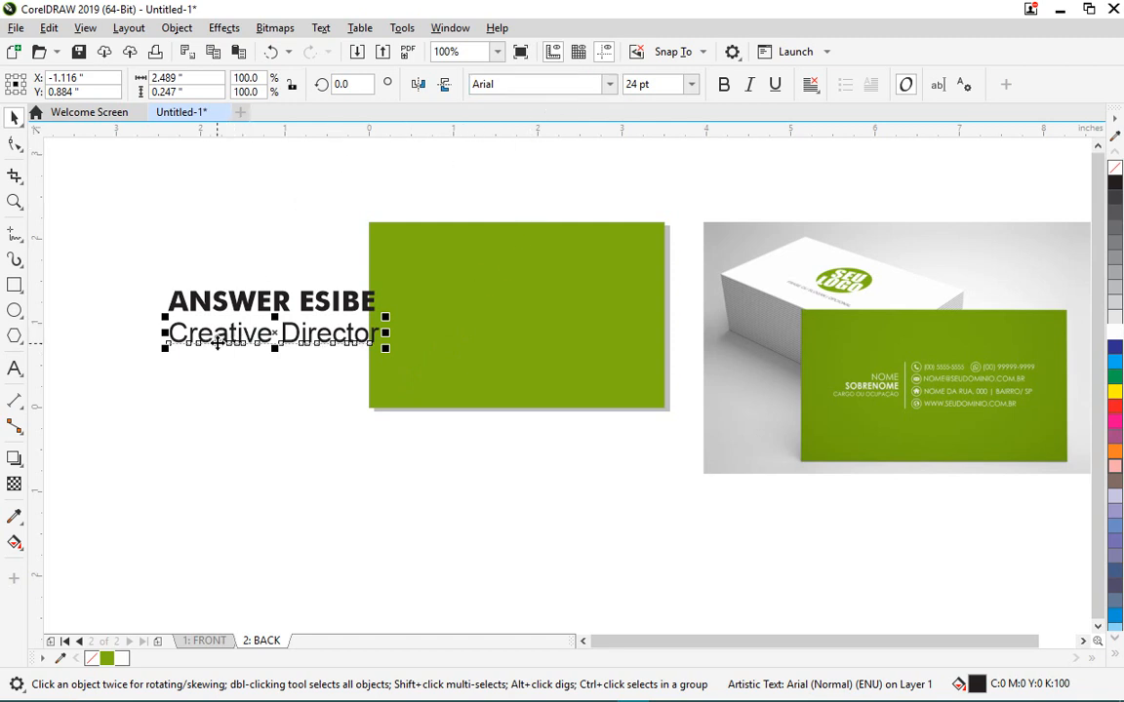
{"action": "scroll", "coordinate": [167, 318], "scroll_direction": "up", "scroll_amount": 1}
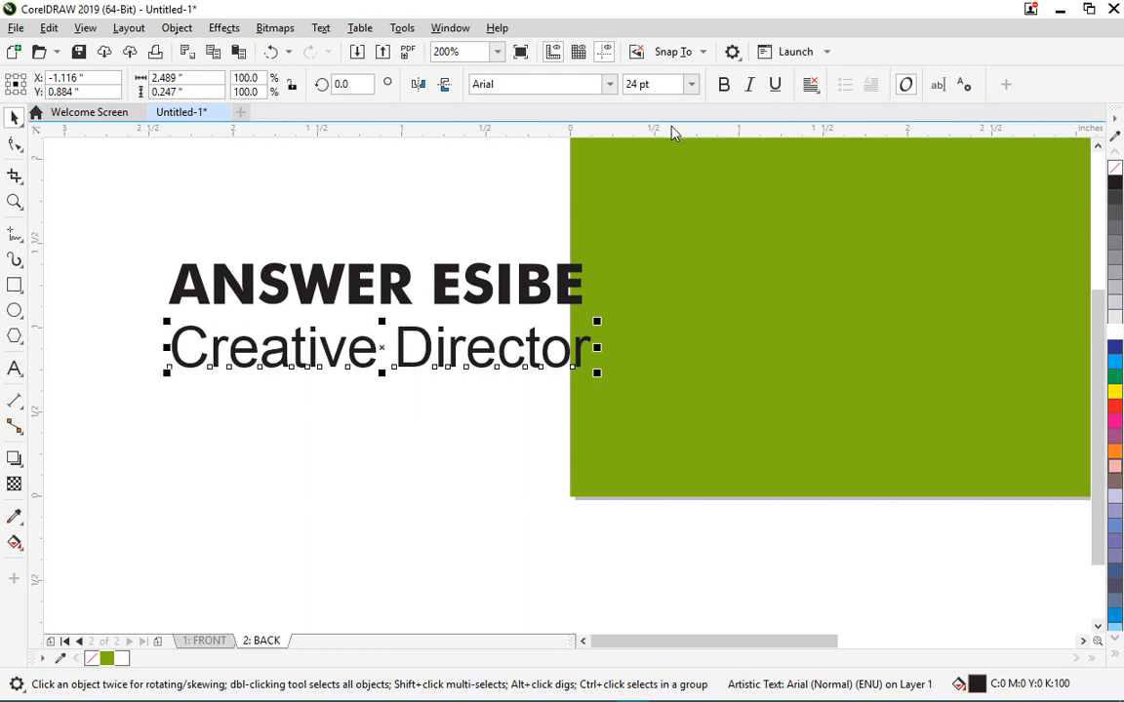
{"action": "left_click", "coordinate": [691, 84]}
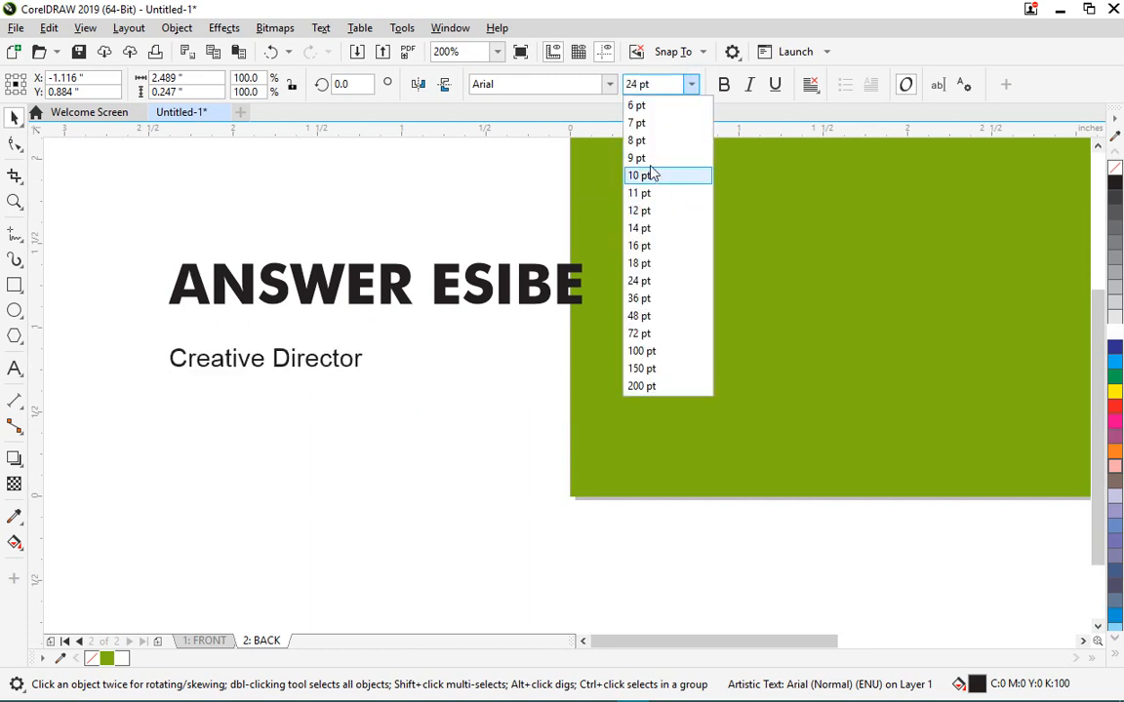
{"action": "left_click", "coordinate": [650, 164]}
{"action": "left_click", "coordinate": [466, 284]}
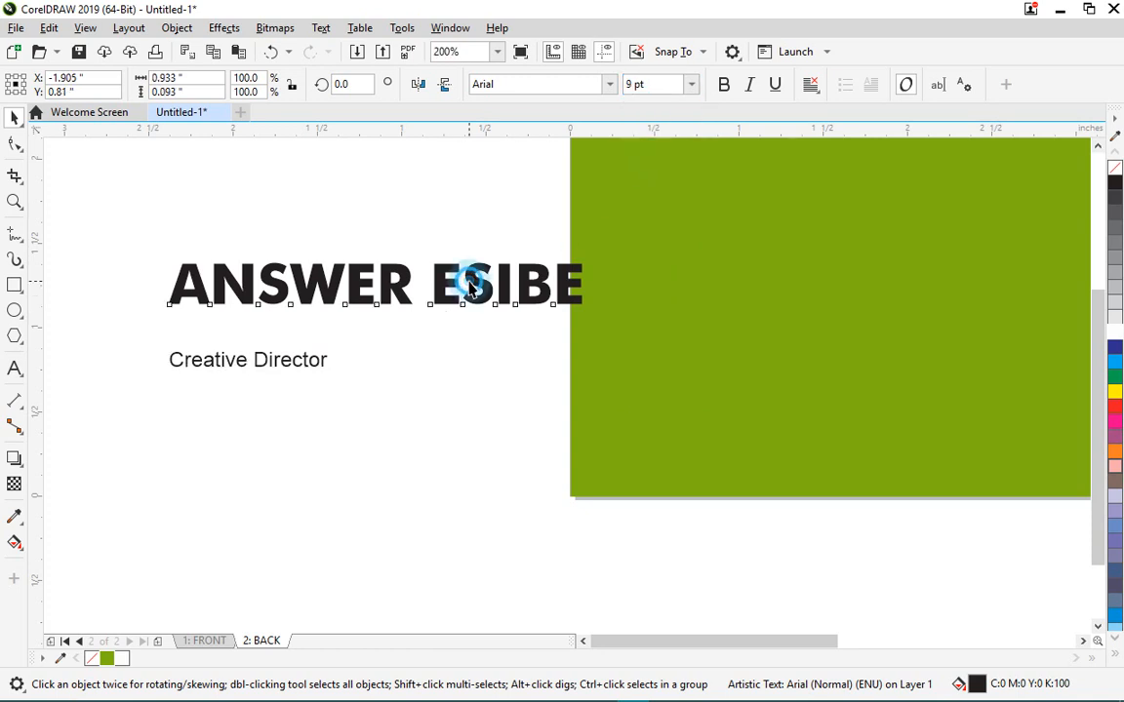
{"action": "left_click", "coordinate": [691, 83]}
{"action": "left_click", "coordinate": [647, 211]}
- Move Creative Director just under the name and select both text lines together
{"action": "scroll", "coordinate": [261, 308], "scroll_direction": "down", "scroll_amount": 1}
{"action": "scroll", "coordinate": [261, 308], "scroll_direction": "up", "scroll_amount": 1}
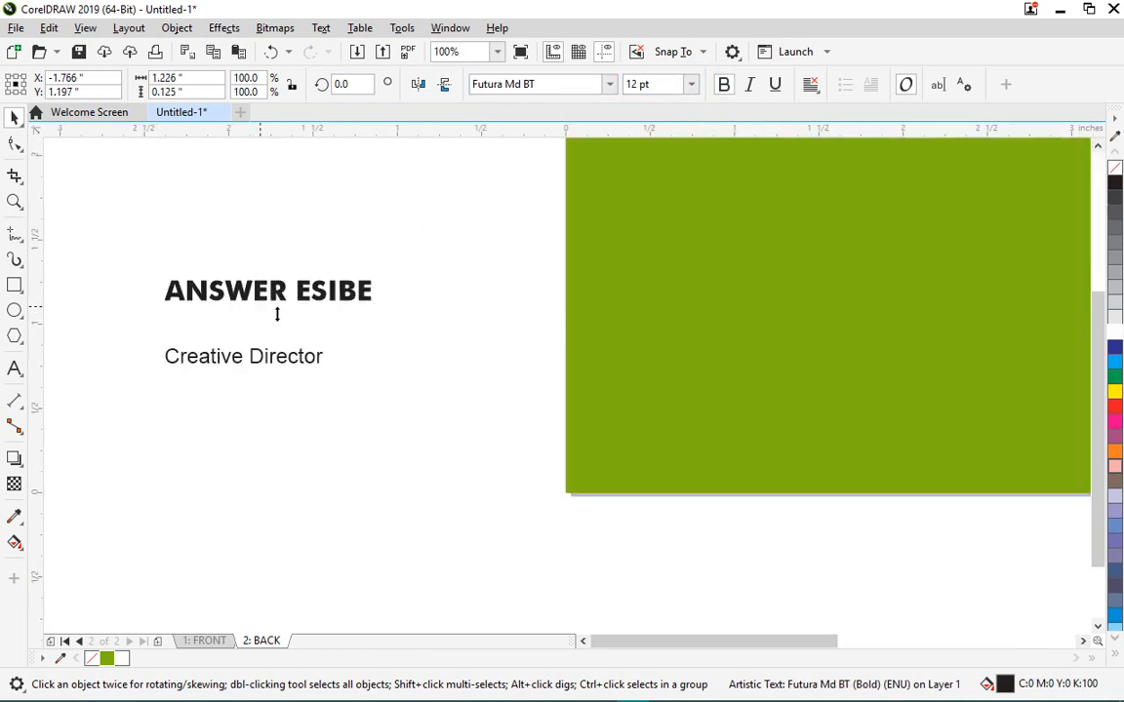
{"action": "left_click_drag", "start_coordinate": [264, 369], "coordinate": [307, 328]}
{"action": "left_click_drag", "start_coordinate": [153, 256], "coordinate": [394, 369]}
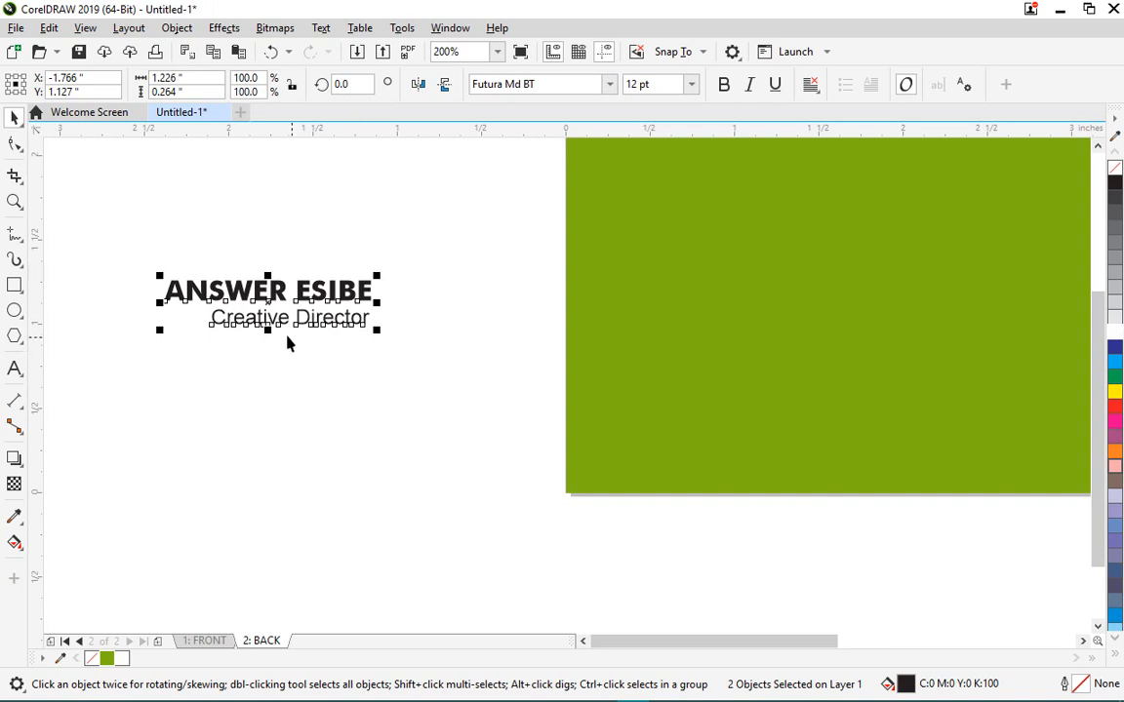
{"action": "scroll", "coordinate": [288, 343], "scroll_direction": "up", "scroll_amount": 1}
{"action": "scroll", "coordinate": [239, 341], "scroll_direction": "down", "scroll_amount": 2}
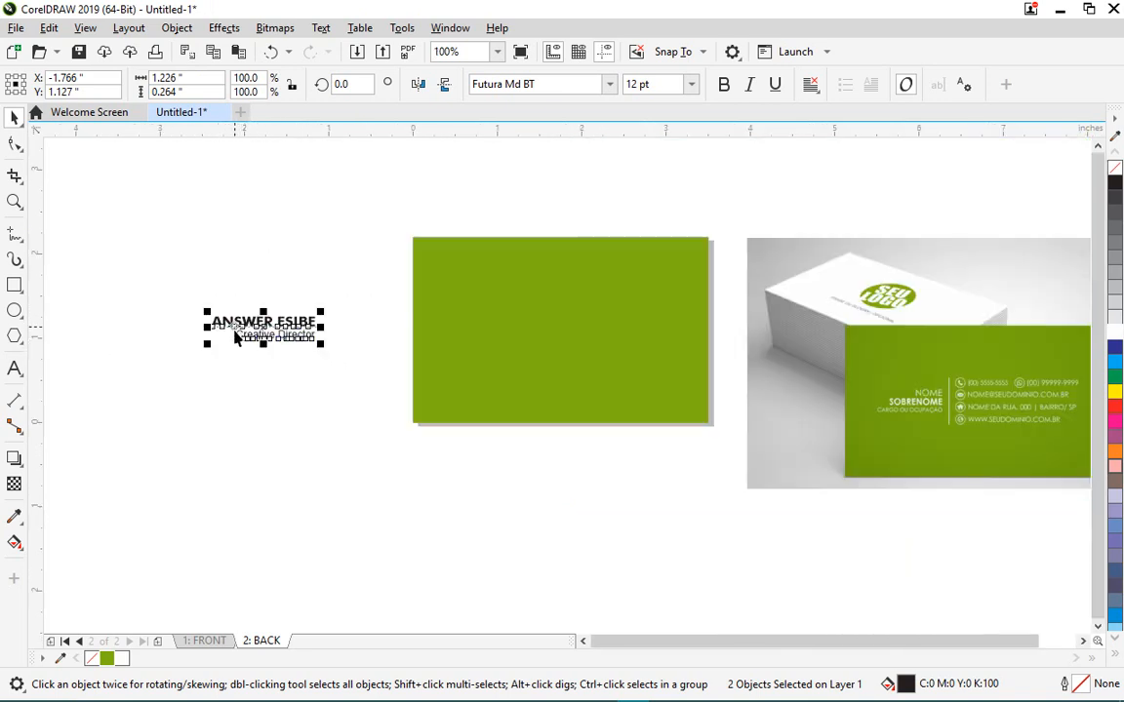
- Move the name and title onto the left of the green card back and make them white
{"action": "left_click_drag", "start_coordinate": [276, 328], "coordinate": [507, 338]}
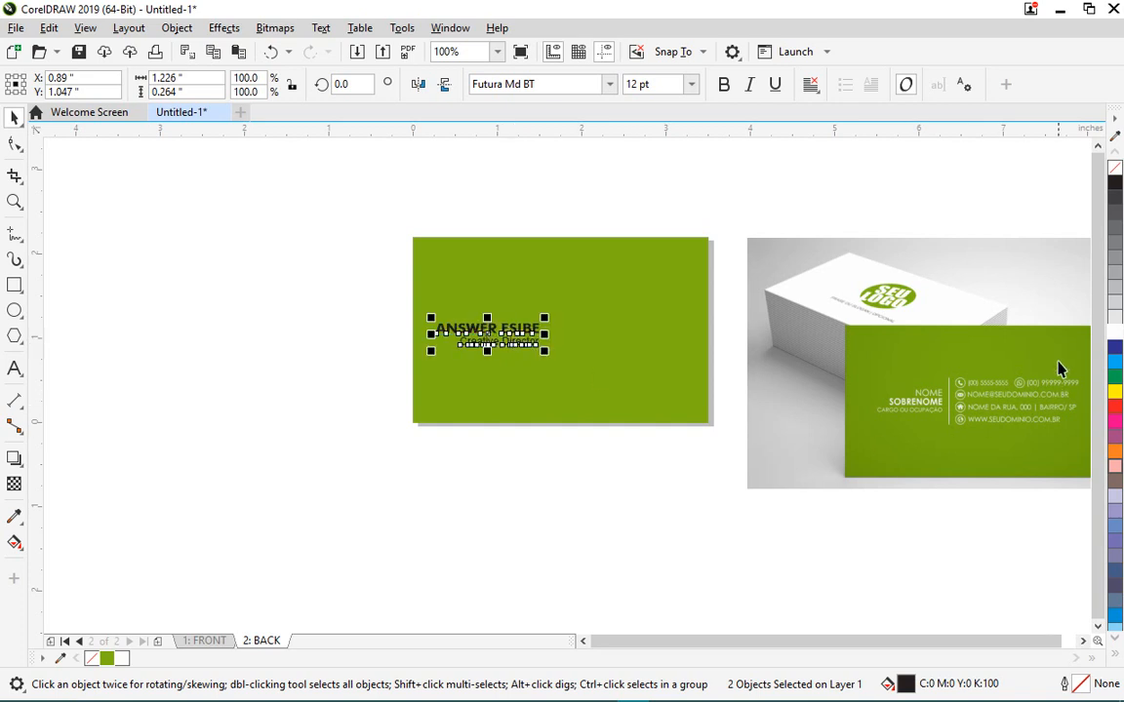
{"action": "left_click", "coordinate": [1115, 329]}
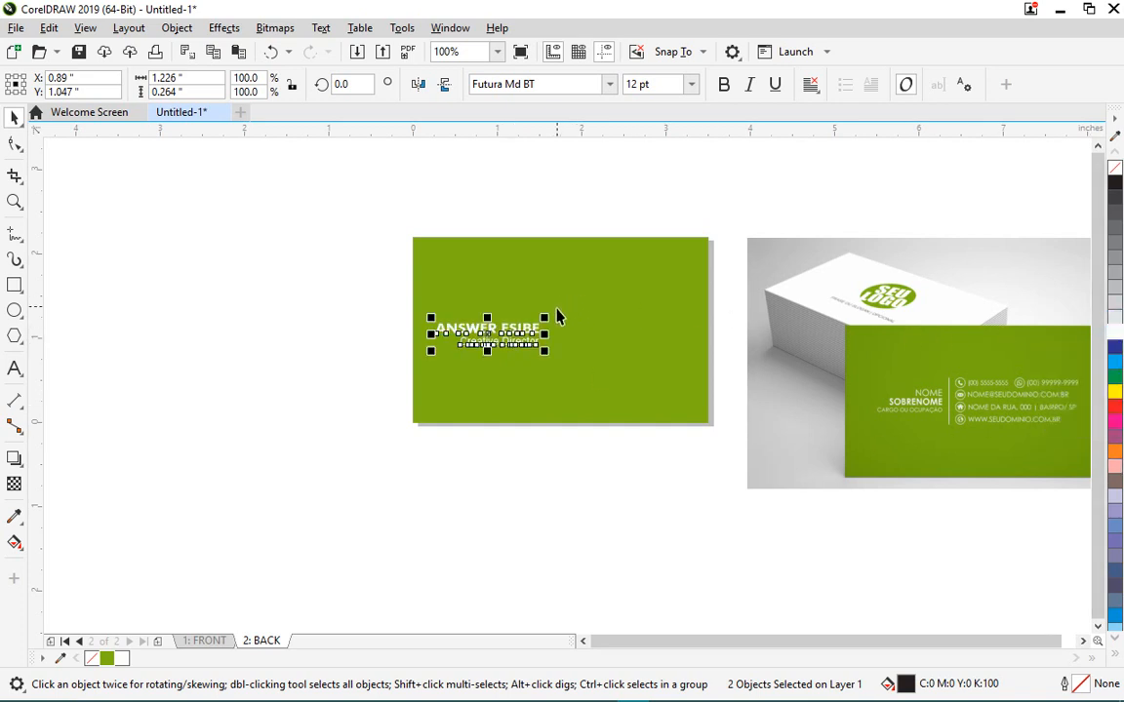
{"action": "scroll", "coordinate": [574, 337], "scroll_direction": "up", "scroll_amount": 1}
{"action": "scroll", "coordinate": [409, 306], "scroll_direction": "down", "scroll_amount": 1}
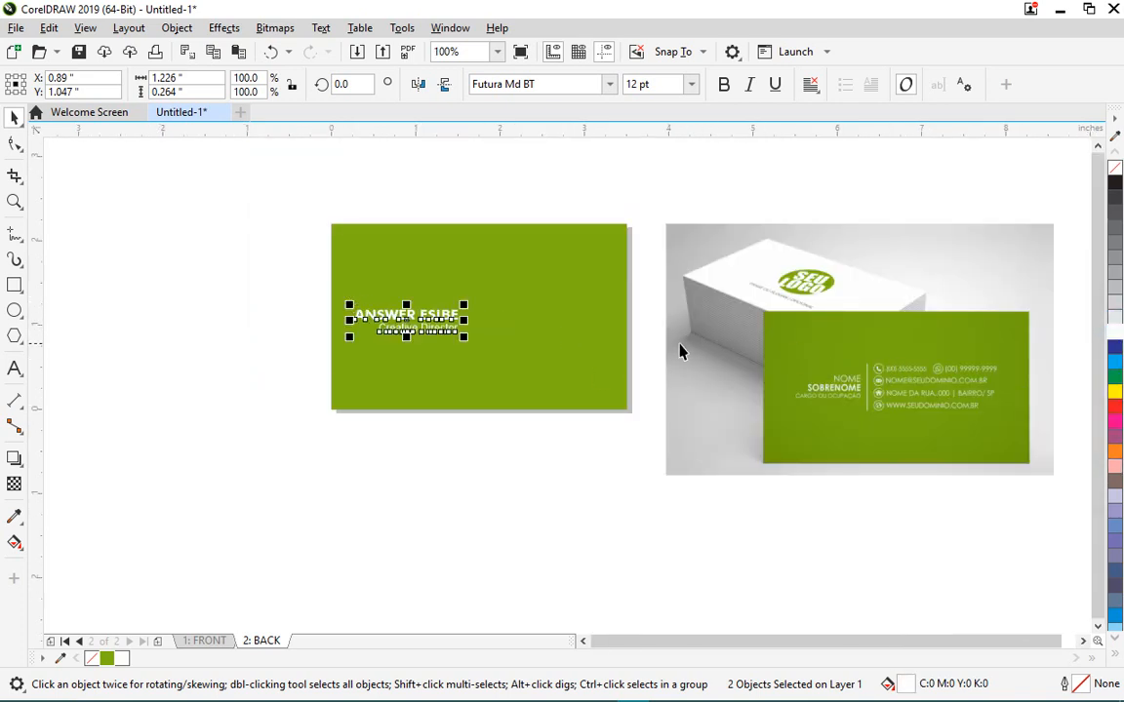
{"action": "left_click", "coordinate": [672, 526]}
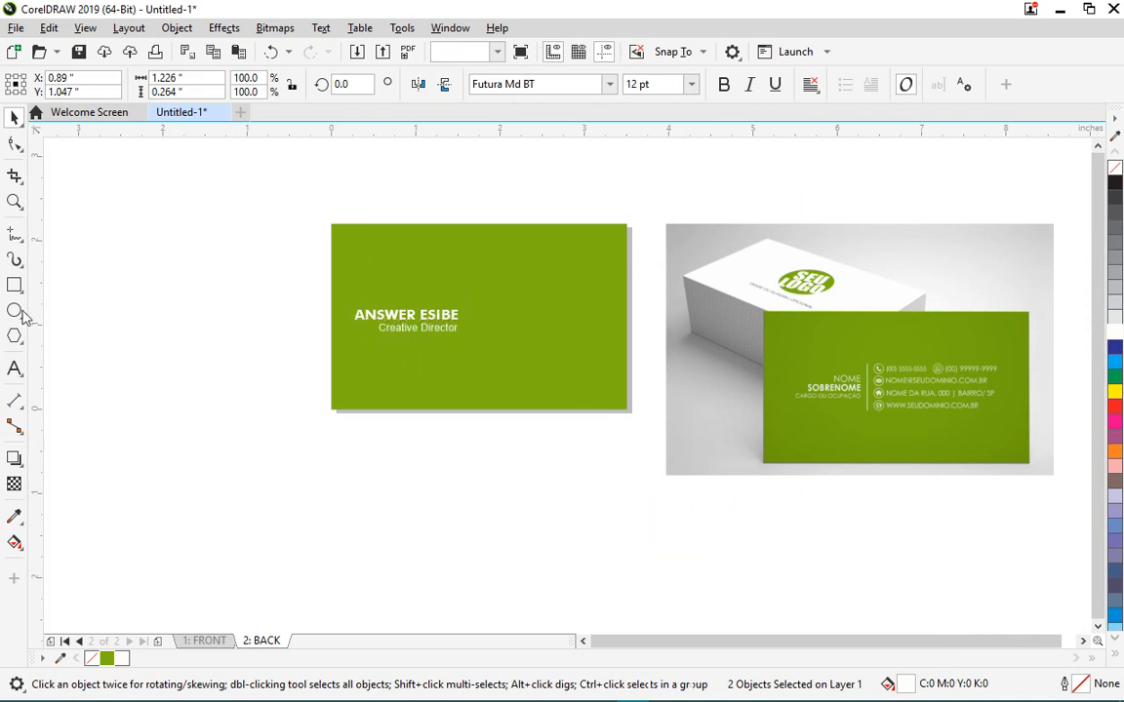
- Draw a straight vertical freehand line just right of the name and title
{"action": "left_click", "coordinate": [14, 234]}
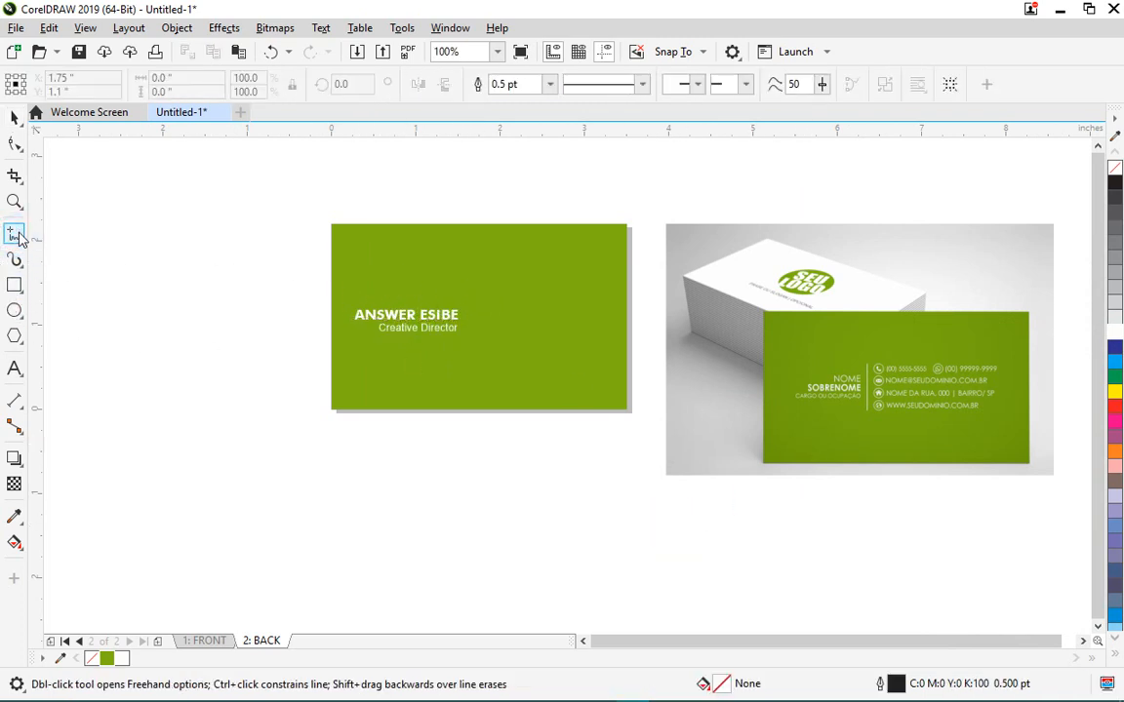
{"action": "left_click", "coordinate": [468, 295]}
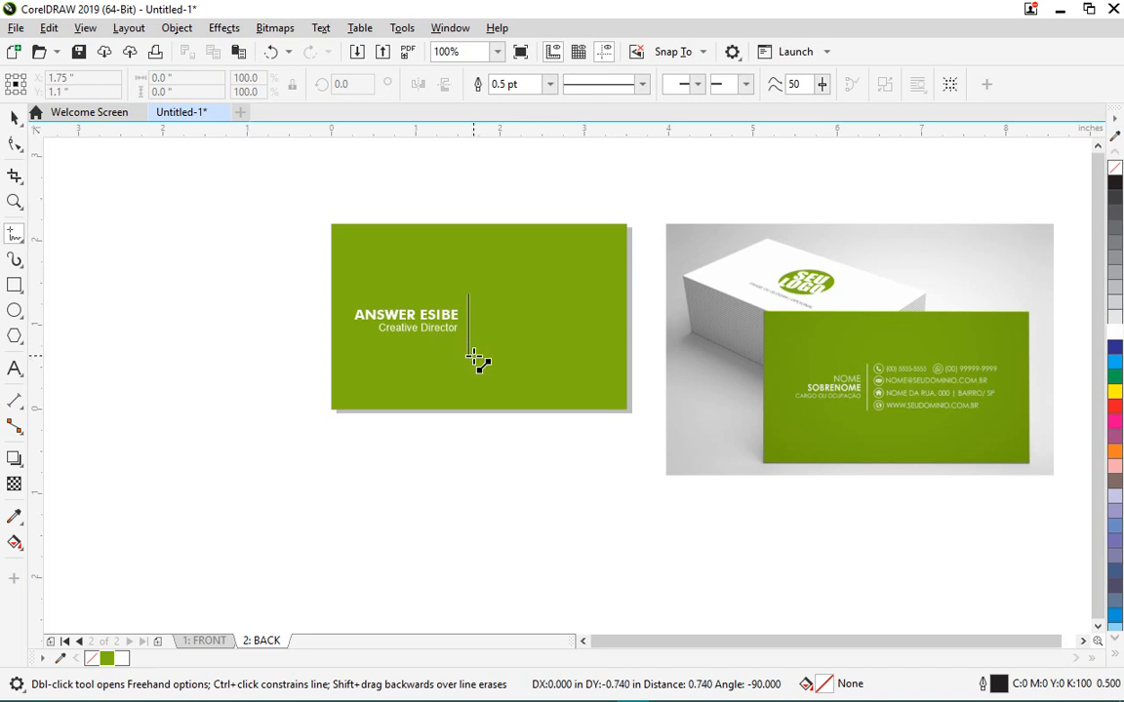
{"action": "left_click", "coordinate": [472, 357]}
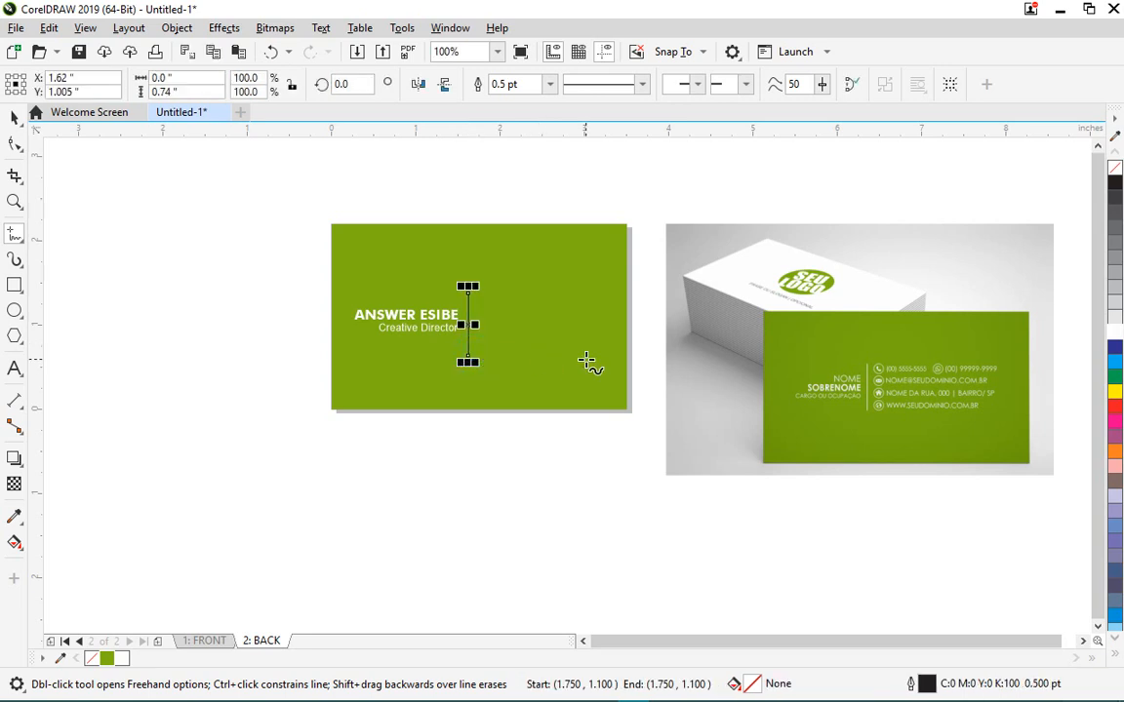
{"action": "key", "text": "space"}
- Give the divider line a 1.5 pt outline and colour it white
{"action": "scroll", "coordinate": [451, 307], "scroll_direction": "up", "scroll_amount": 1}
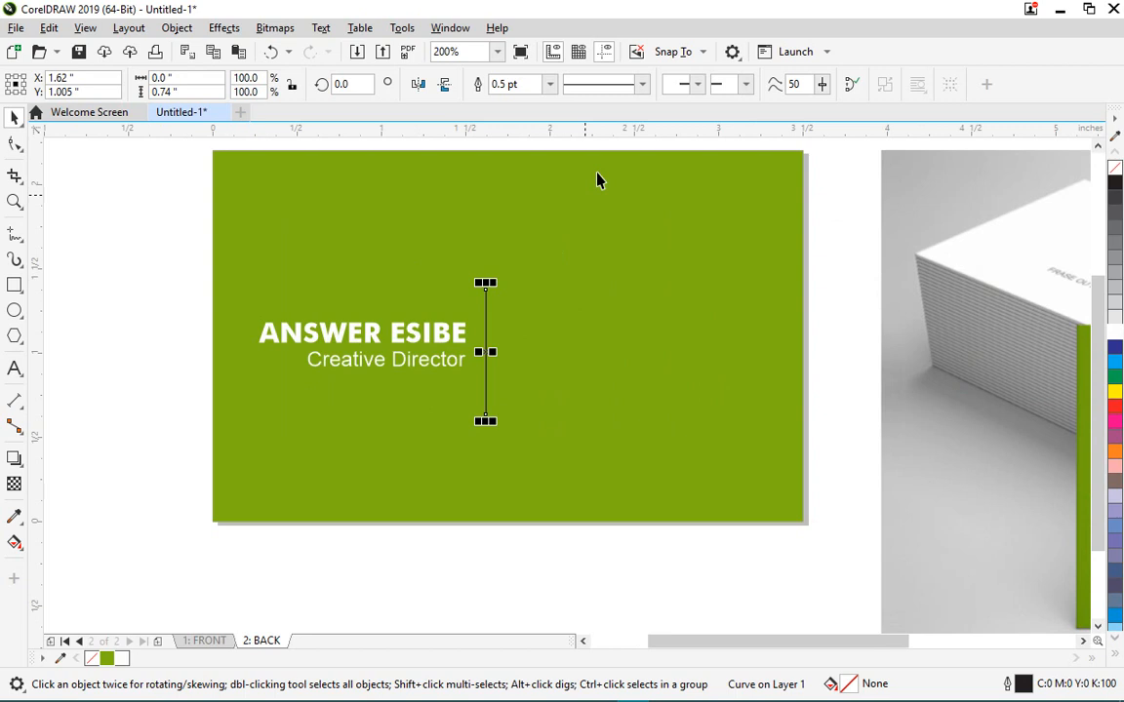
{"action": "left_click", "coordinate": [549, 84]}
{"action": "left_click", "coordinate": [520, 171]}
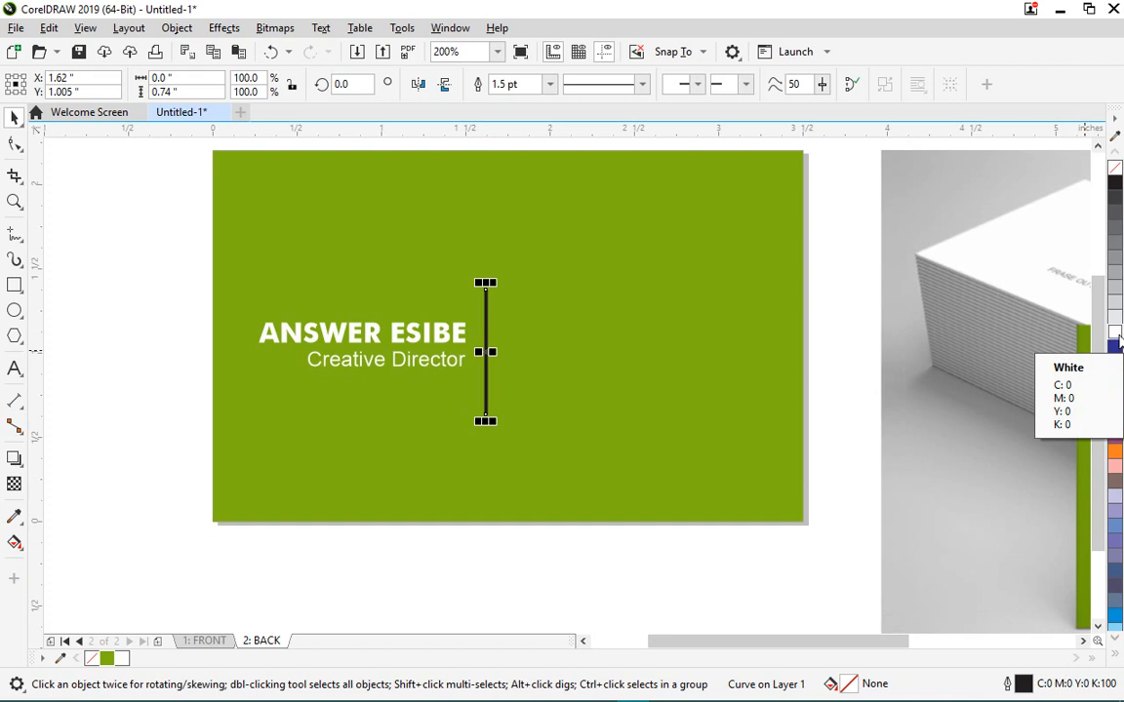
{"action": "left_click", "coordinate": [1116, 334]}
{"action": "scroll", "coordinate": [517, 354], "scroll_direction": "up", "scroll_amount": 1}
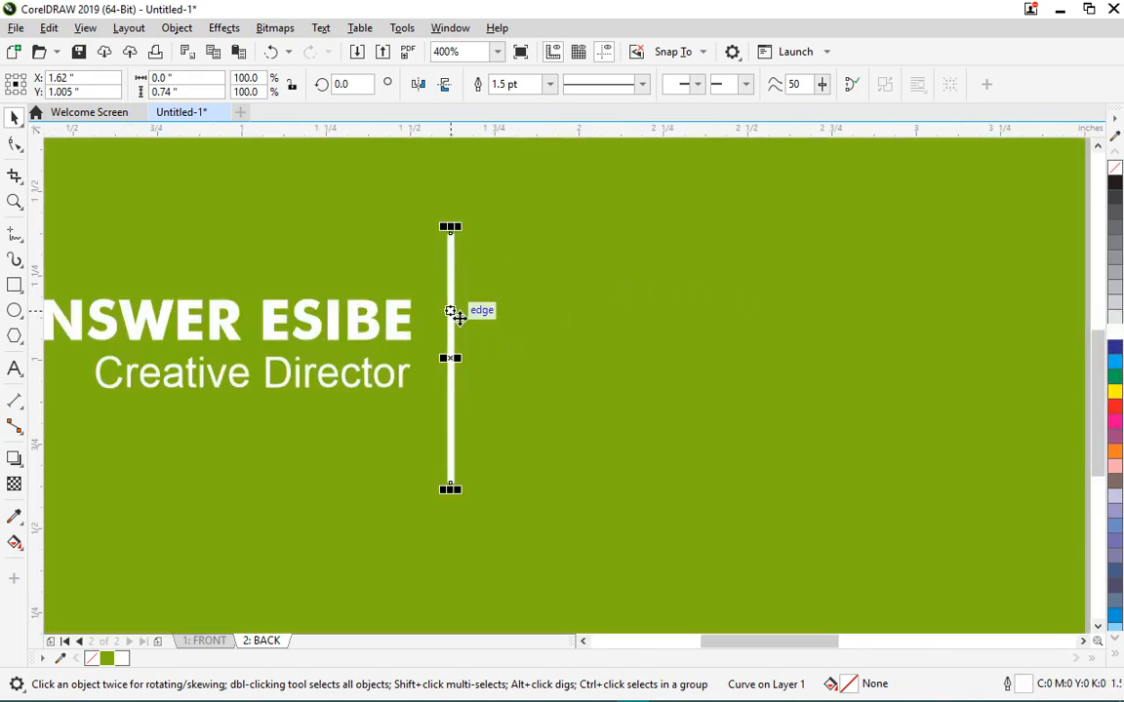
{"action": "scroll", "coordinate": [459, 314], "scroll_direction": "down", "scroll_amount": 2}
{"action": "scroll", "coordinate": [761, 378], "scroll_direction": "up", "scroll_amount": 1}
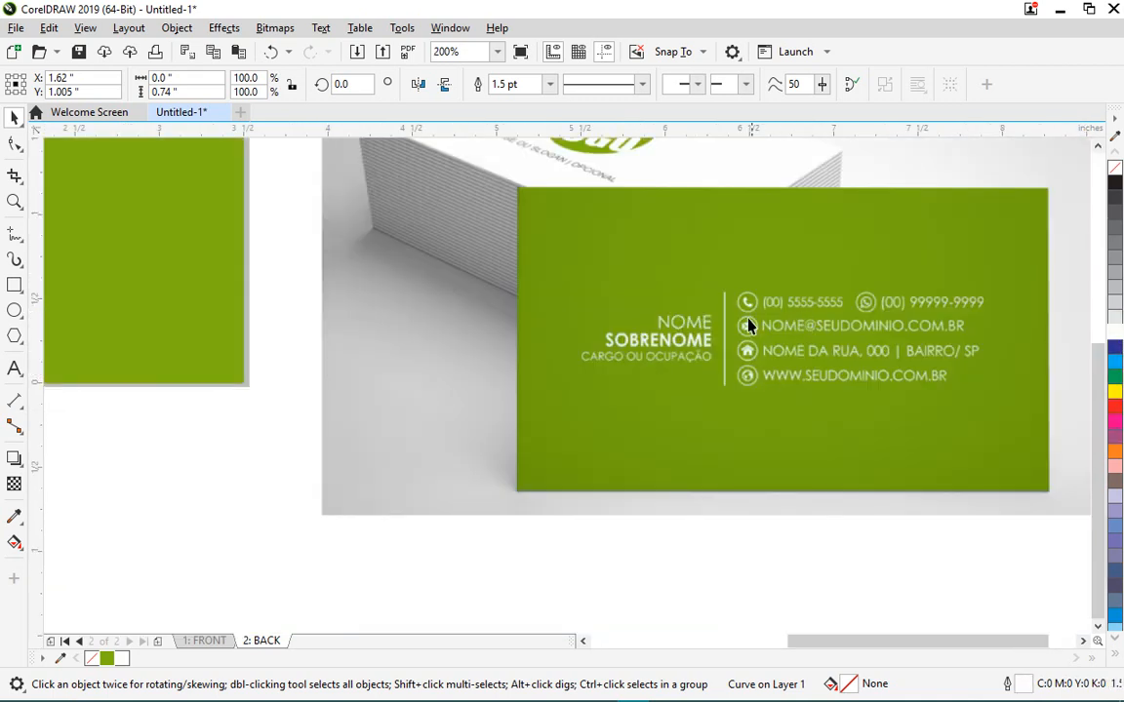
{"action": "scroll", "coordinate": [649, 366], "scroll_direction": "down", "scroll_amount": 1}
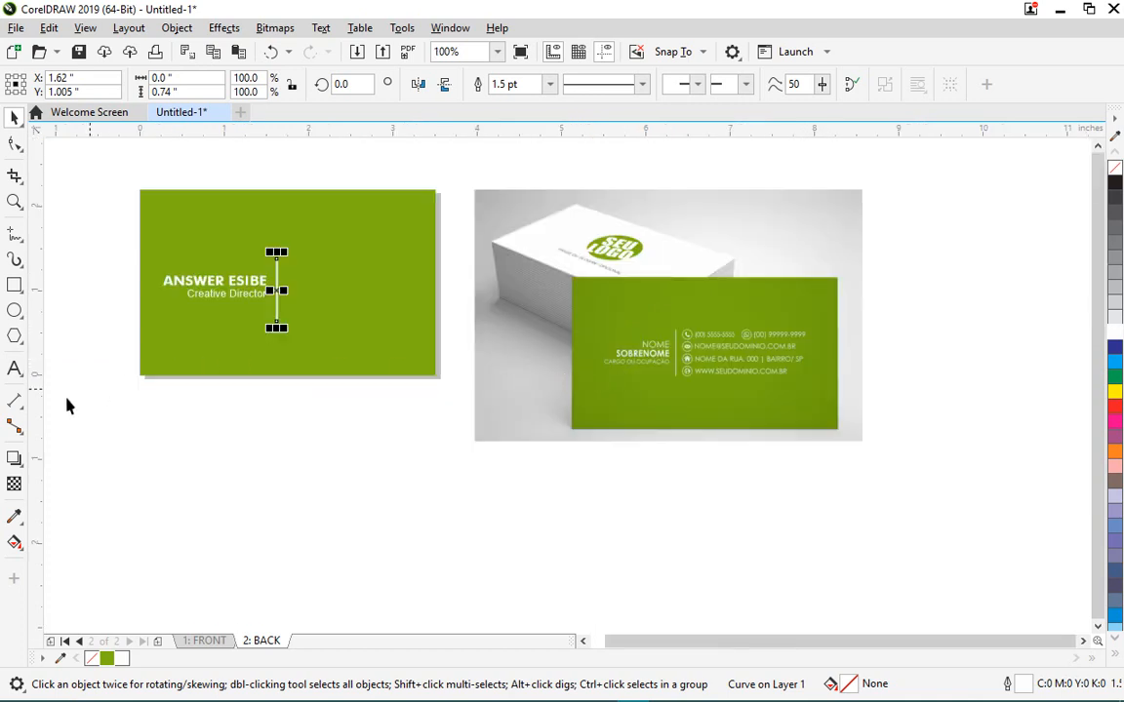
{"action": "left_click", "coordinate": [14, 369]}
{"action": "left_click", "coordinate": [241, 476]}
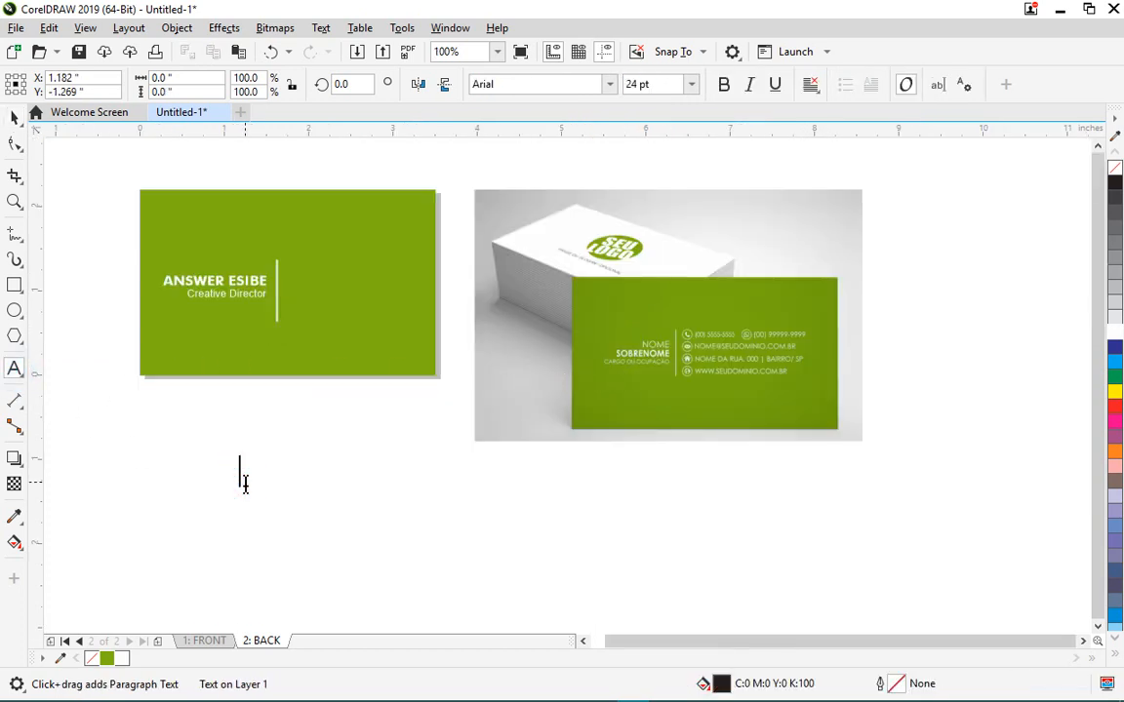
{"action": "type", "text": "flat"}
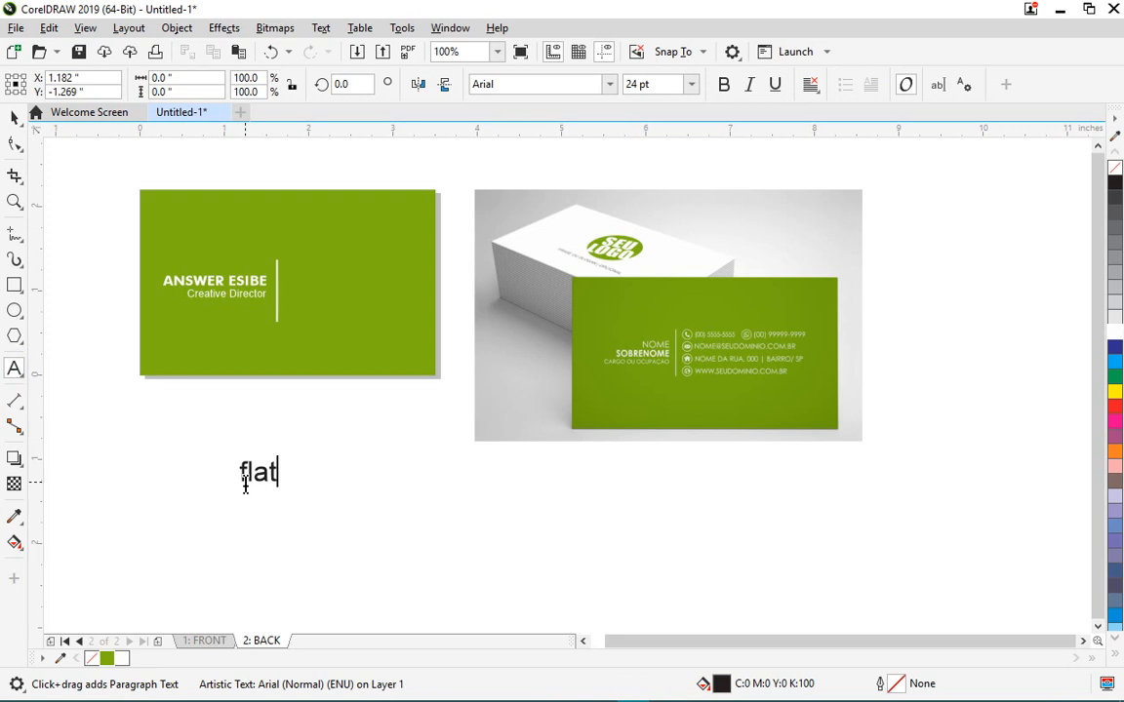
{"action": "type", "text": "icon.com"}
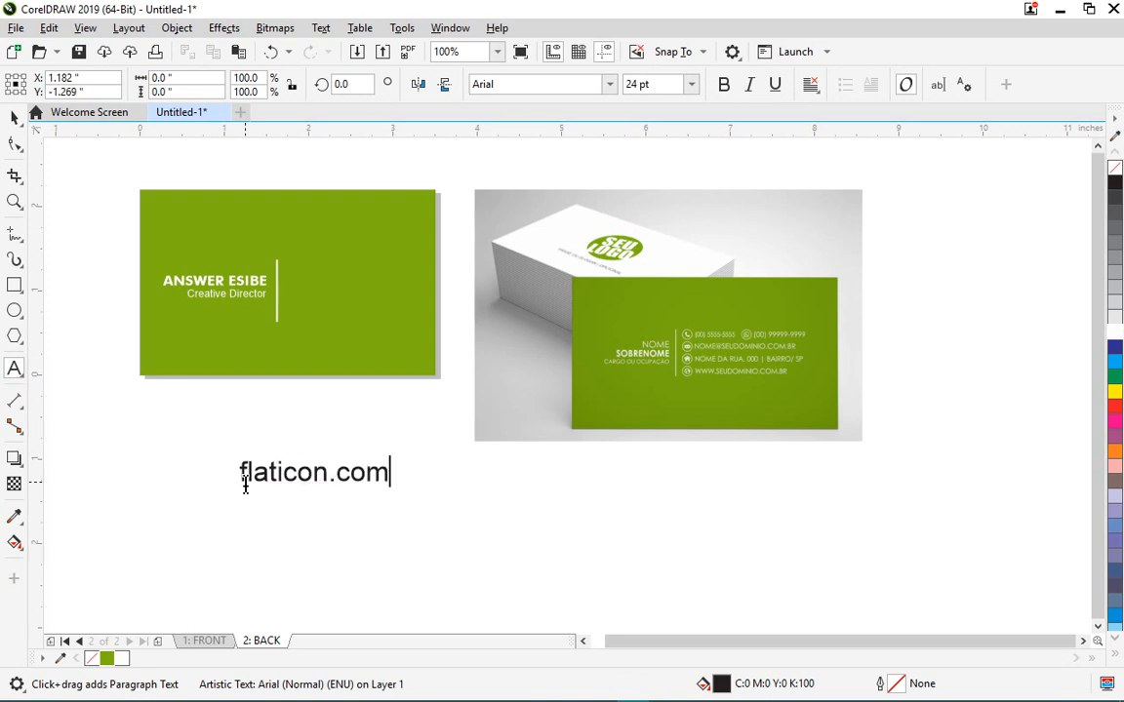
{"action": "scroll", "coordinate": [281, 482], "scroll_direction": "up", "scroll_amount": 1}
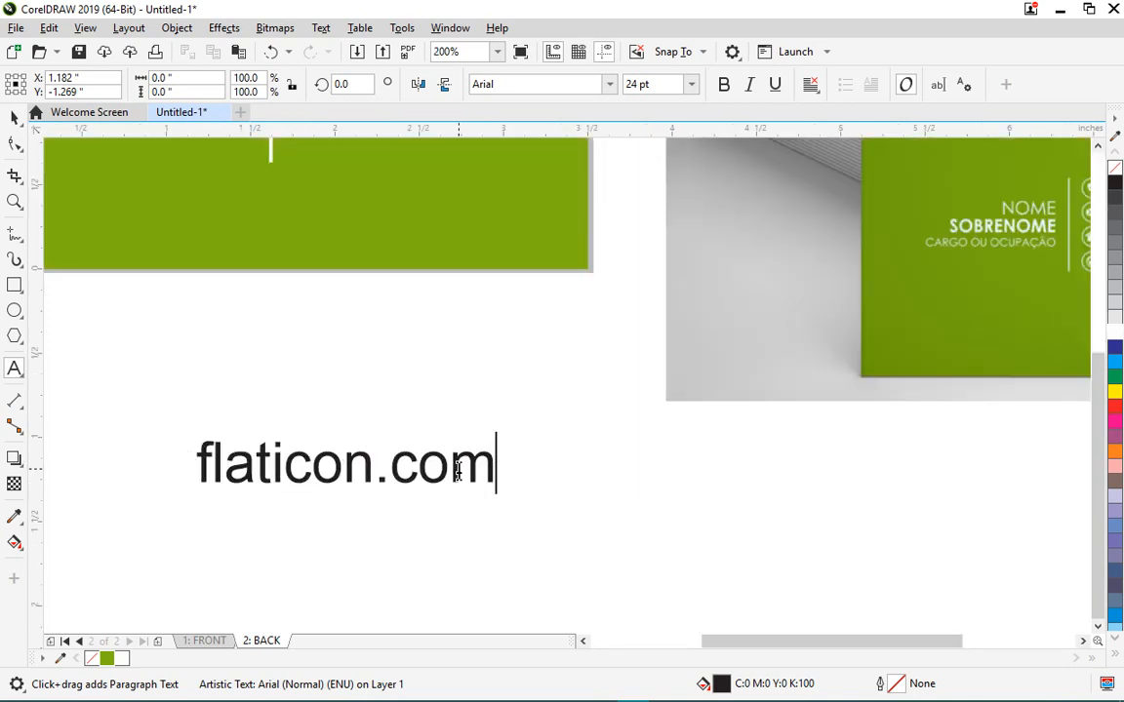
{"action": "key", "text": "ctrl+space"}
{"action": "key", "text": "Delete"}
{"action": "scroll", "coordinate": [495, 467], "scroll_direction": "down", "scroll_amount": 1}
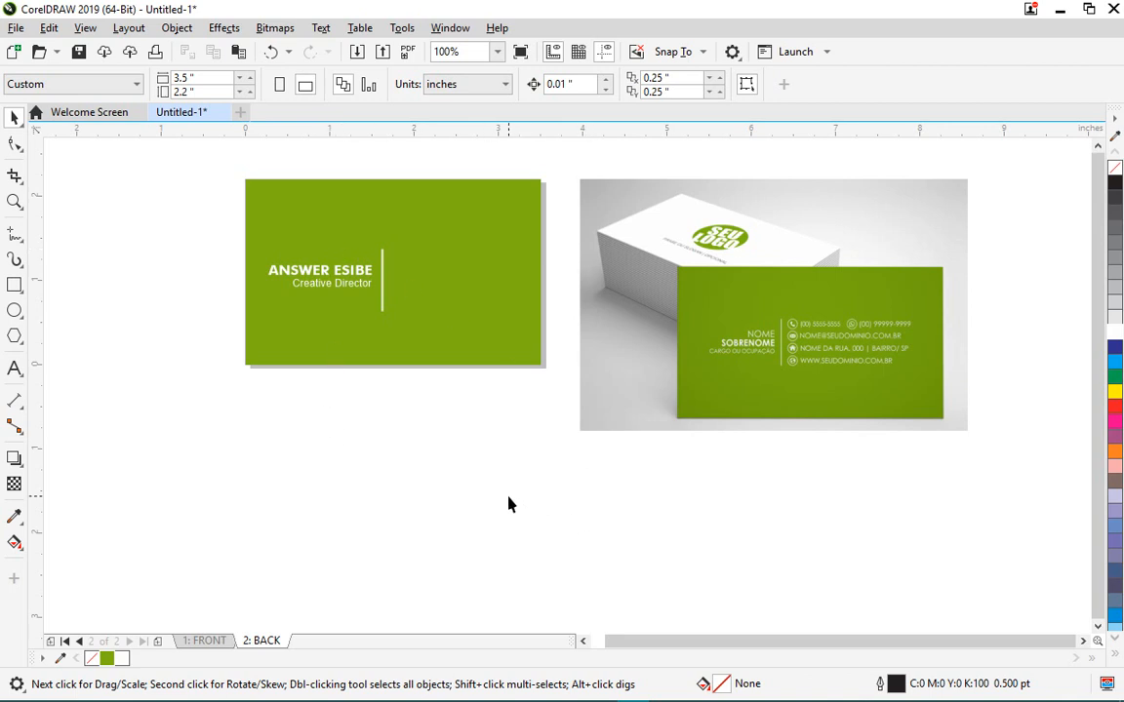
- Import the mail, phone, pin and www SVG files from the icons folder
{"action": "left_click", "coordinate": [16, 28]}
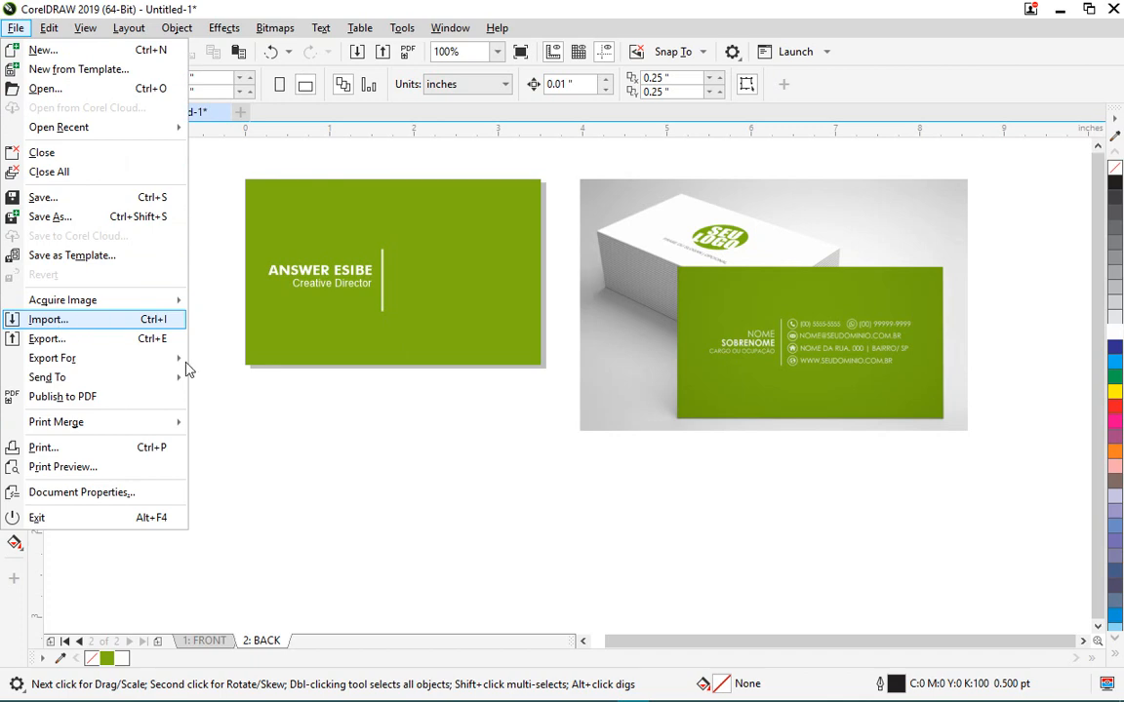
{"action": "left_click", "coordinate": [284, 404]}
{"action": "left_click", "coordinate": [12, 30]}
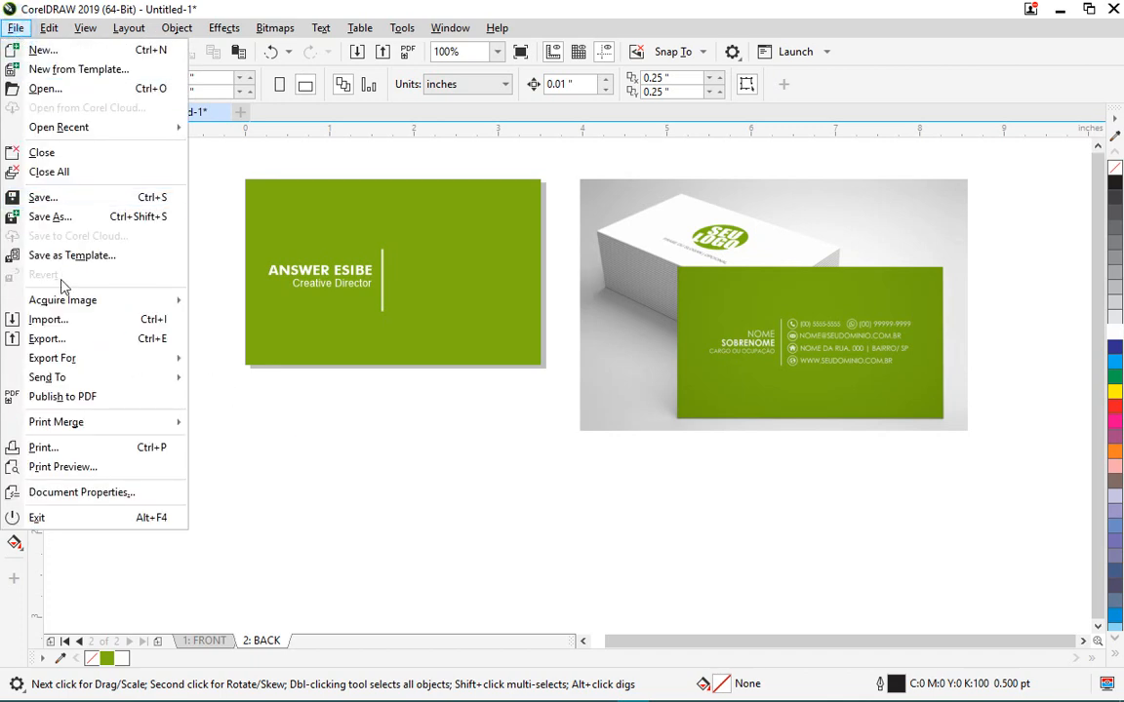
{"action": "left_click", "coordinate": [144, 323]}
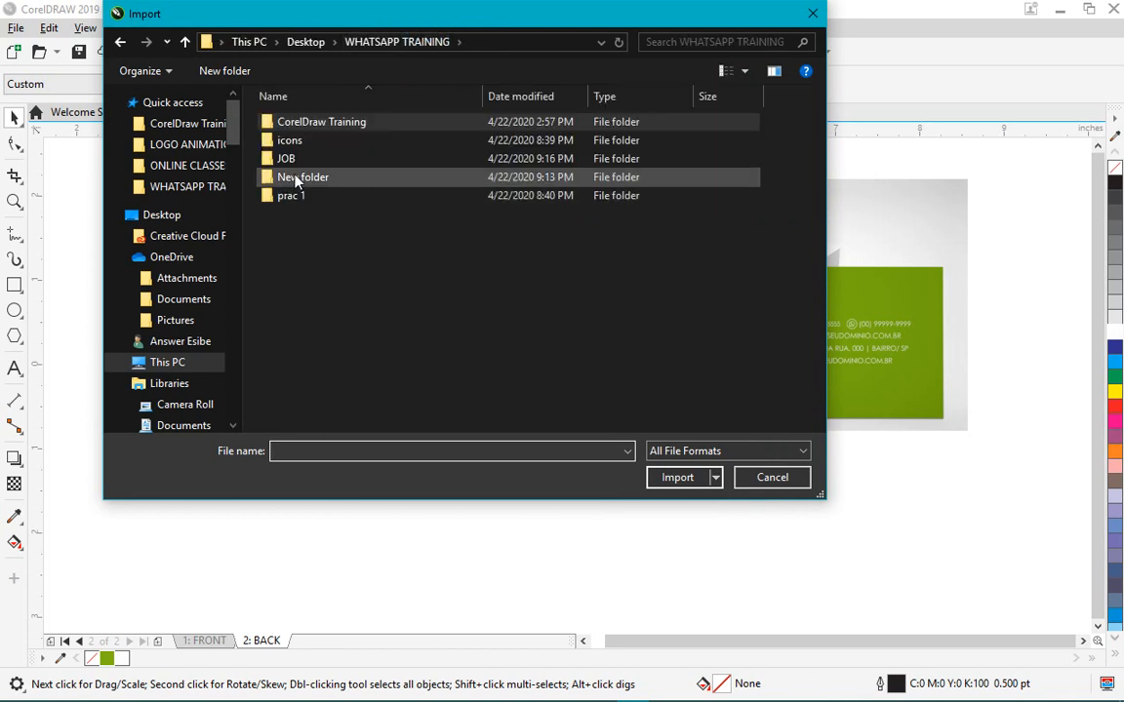
{"action": "double_click", "coordinate": [289, 142]}
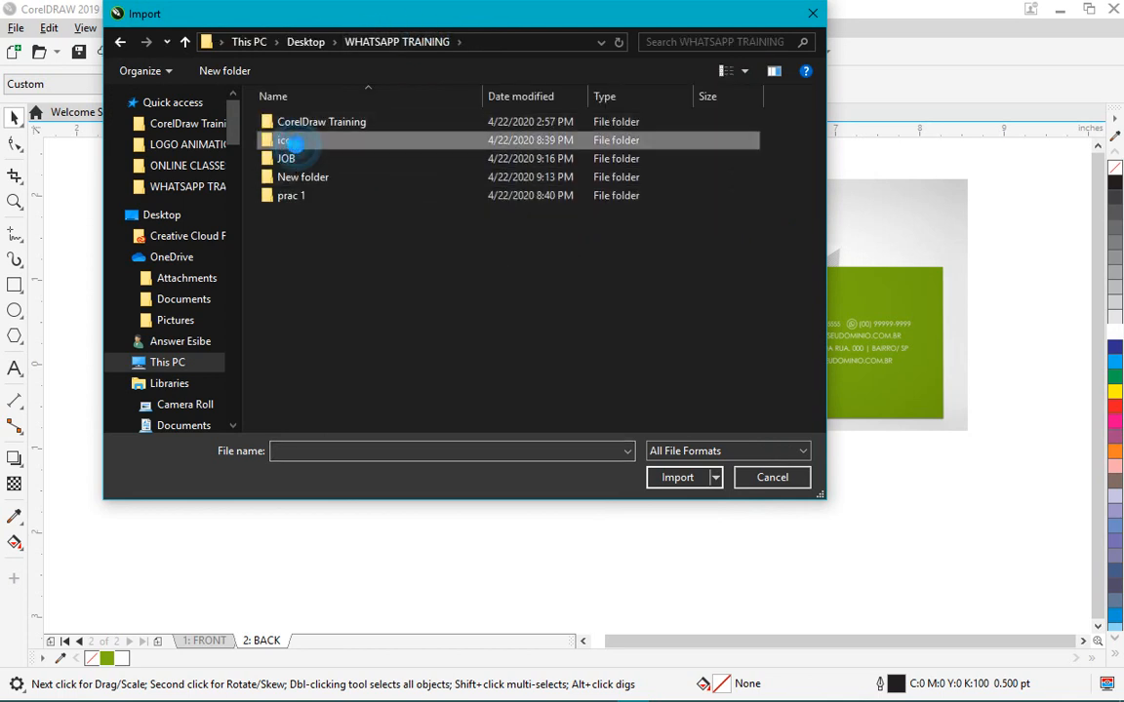
{"action": "left_click_drag", "start_coordinate": [354, 288], "coordinate": [303, 141]}
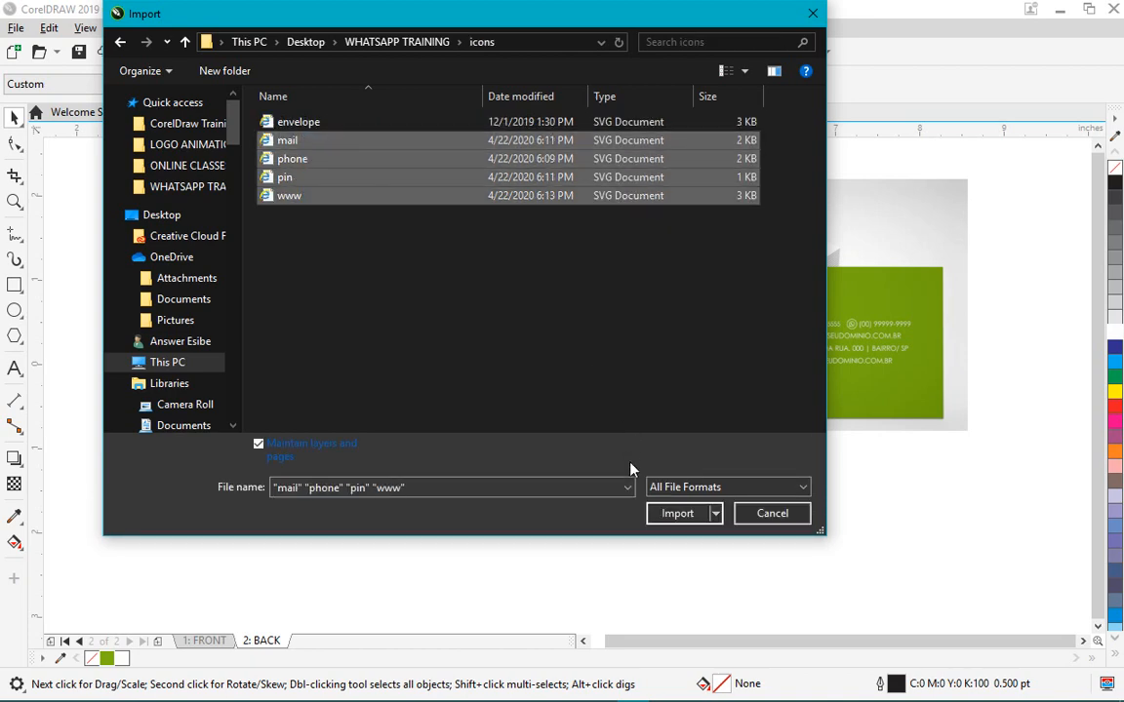
{"action": "left_click", "coordinate": [678, 514]}
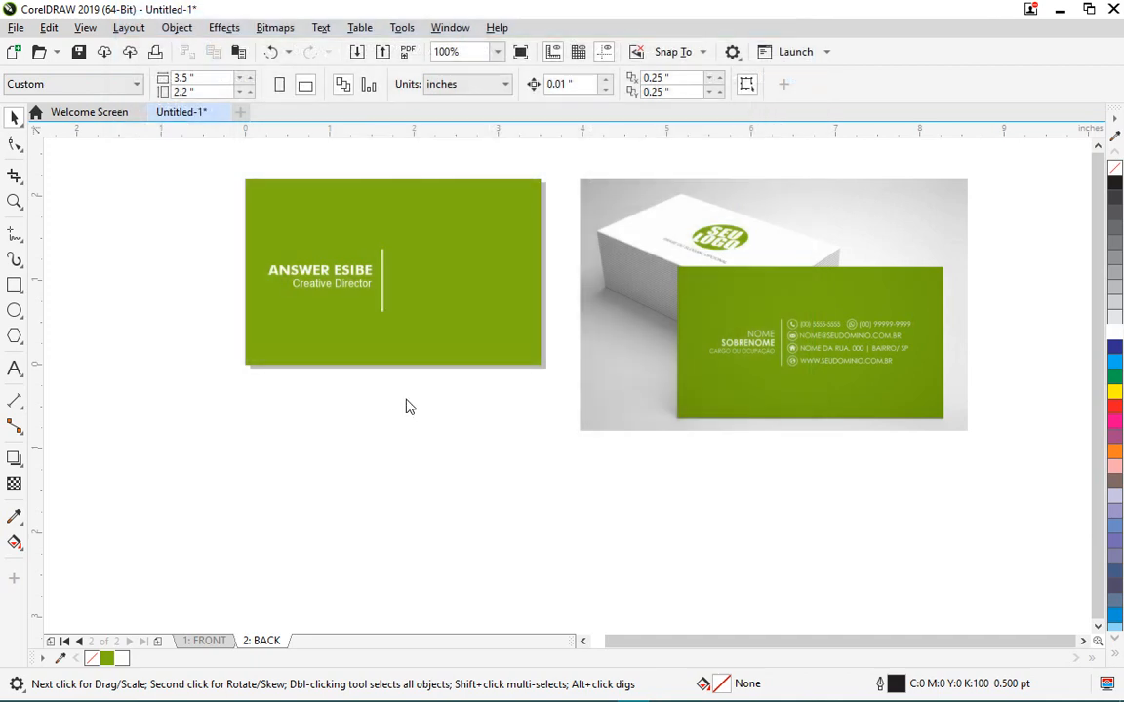
- Place the four imported icons on the page below the card
{"action": "left_click", "coordinate": [229, 432]}
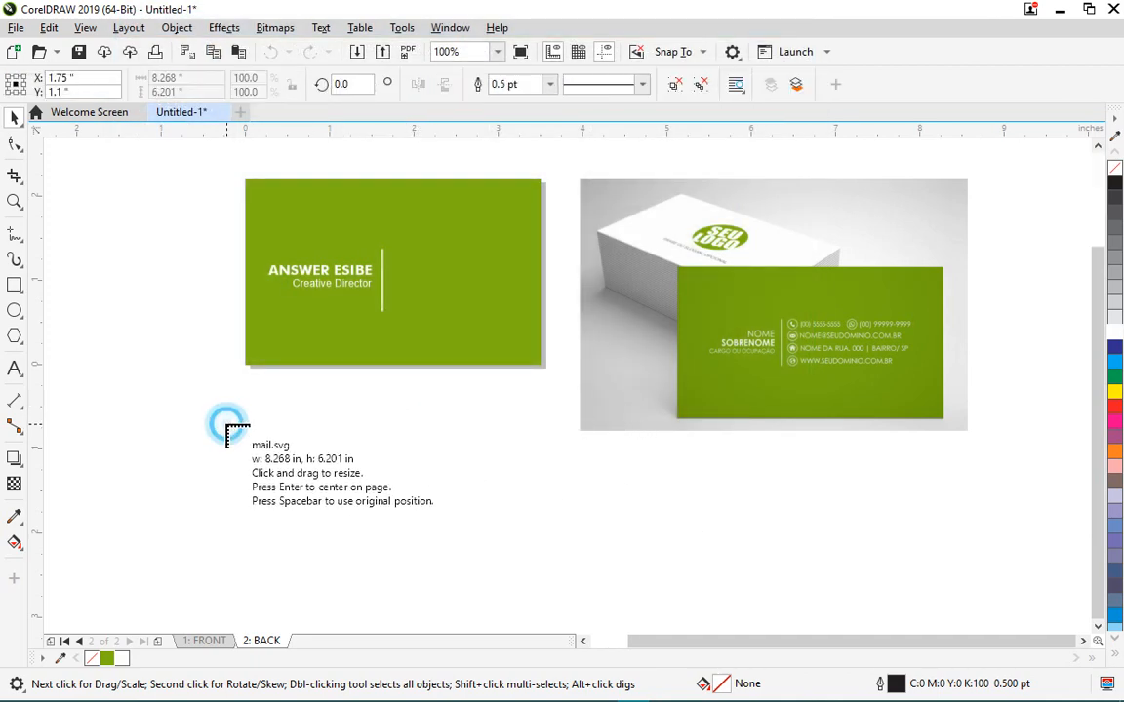
{"action": "left_click", "coordinate": [146, 421]}
{"action": "scroll", "coordinate": [341, 385], "scroll_direction": "down", "scroll_amount": 2}
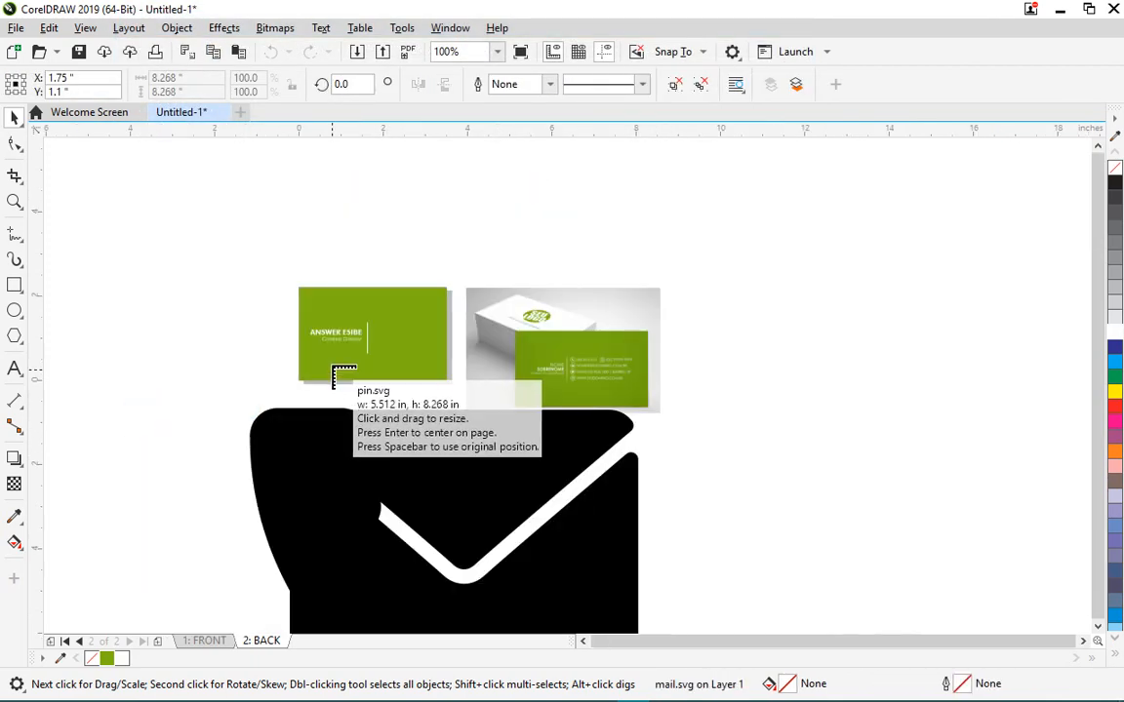
{"action": "left_click", "coordinate": [857, 488]}
{"action": "left_click", "coordinate": [733, 393]}
{"action": "left_click", "coordinate": [792, 228]}
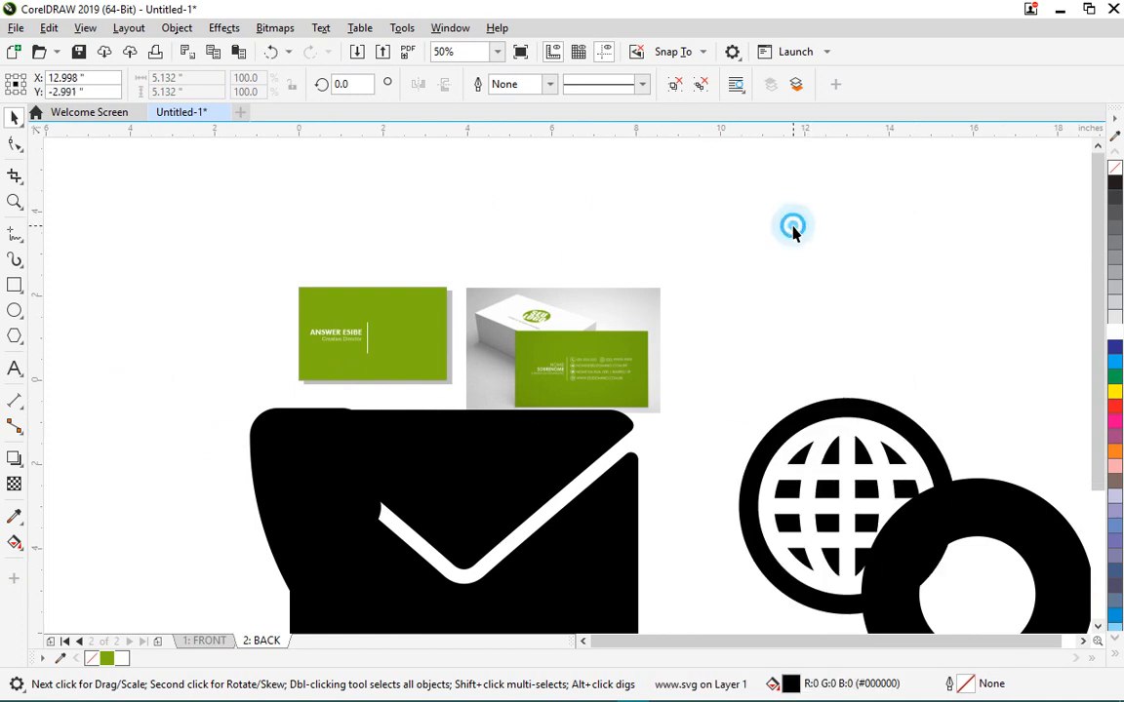
{"action": "scroll", "coordinate": [514, 341], "scroll_direction": "up", "scroll_amount": 2}
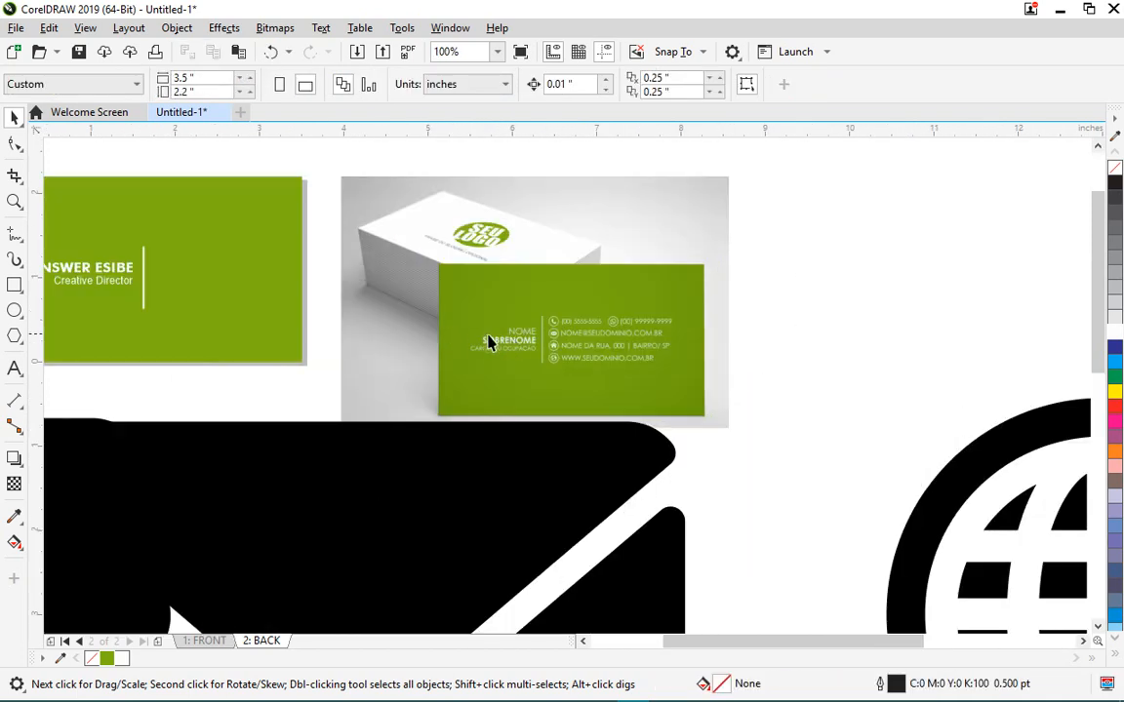
{"action": "scroll", "coordinate": [635, 326], "scroll_direction": "down", "scroll_amount": 1}
{"action": "scroll", "coordinate": [668, 359], "scroll_direction": "up", "scroll_amount": 1}
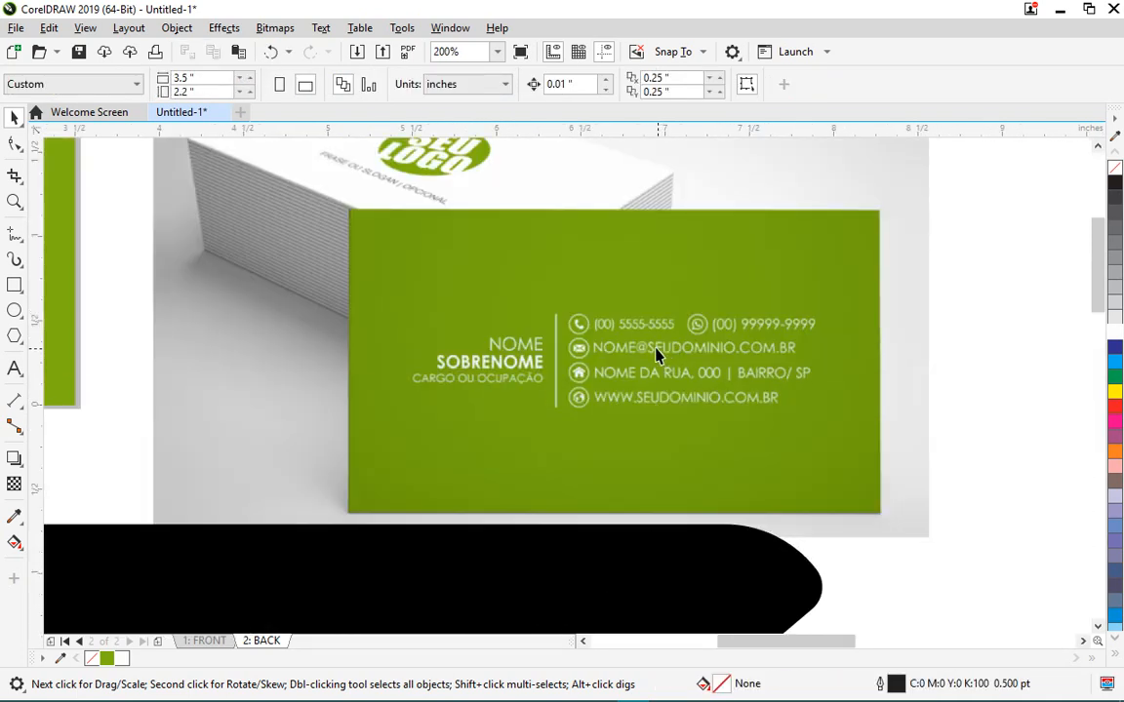
- Type the phone number as a new Arial 24 pt artistic text line beside the mockup
{"action": "left_click", "coordinate": [15, 367]}
{"action": "scroll", "coordinate": [156, 321], "scroll_direction": "down", "scroll_amount": 1}
{"action": "scroll", "coordinate": [463, 348], "scroll_direction": "up", "scroll_amount": 1}
{"action": "left_click", "coordinate": [696, 273]}
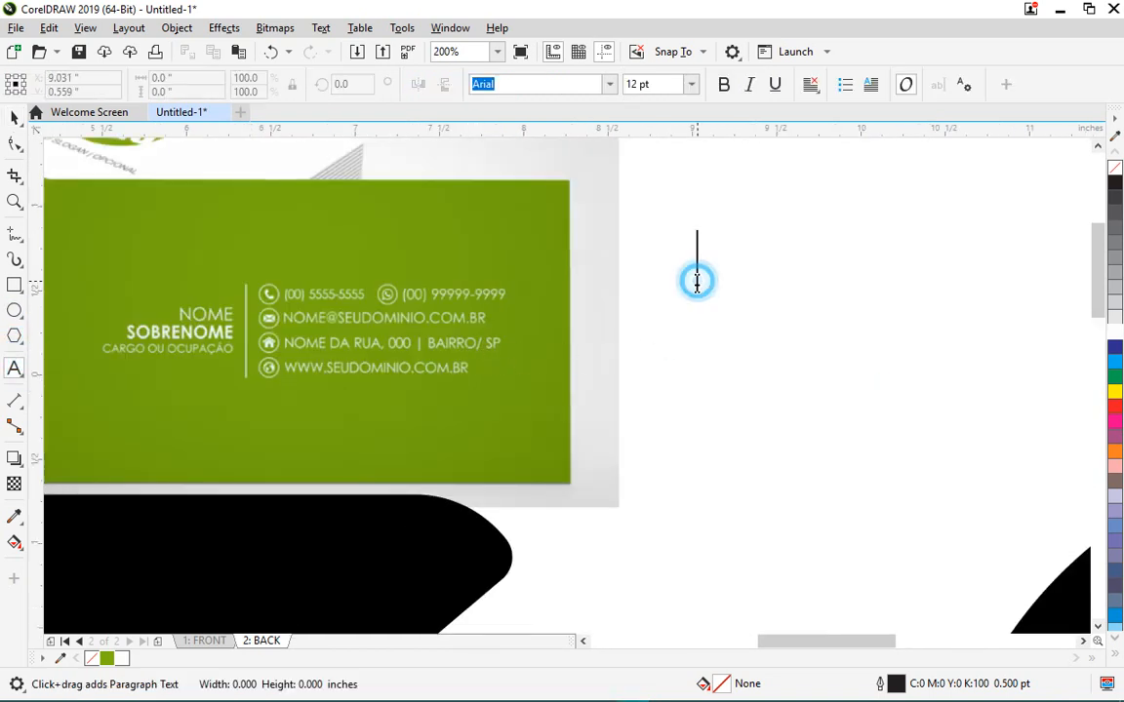
{"action": "type", "text": "N"}
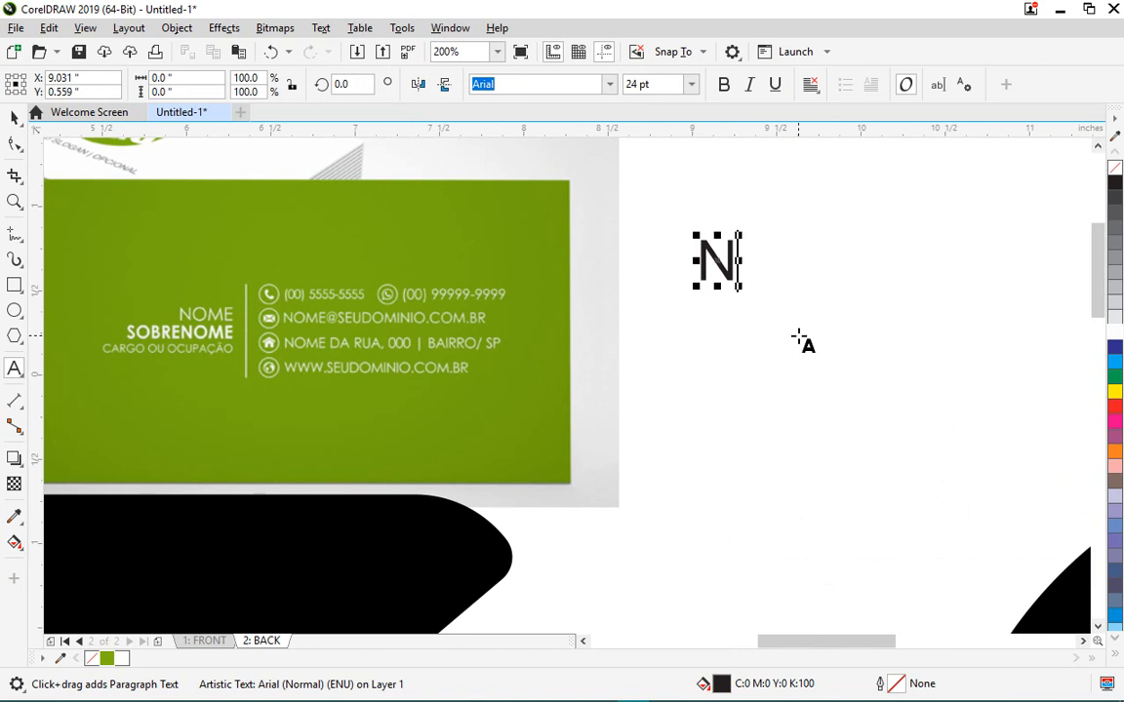
{"action": "key", "text": "BackSpace"}
{"action": "type", "text": "070"}
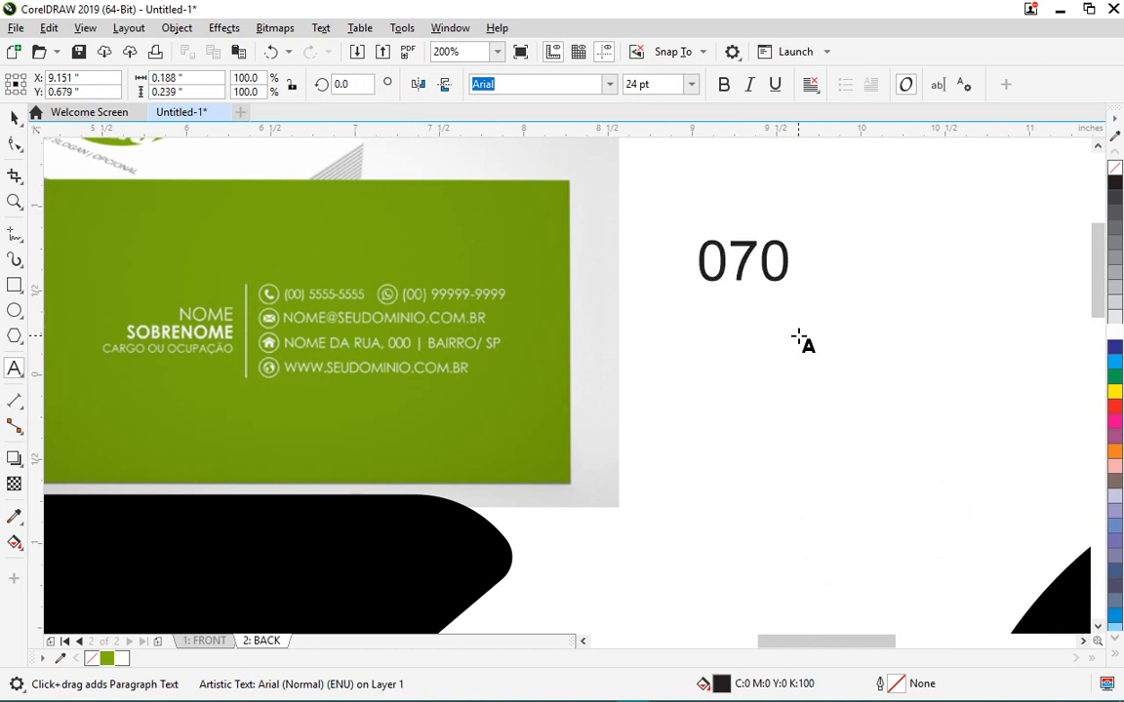
{"action": "key", "text": "ctrl+a"}
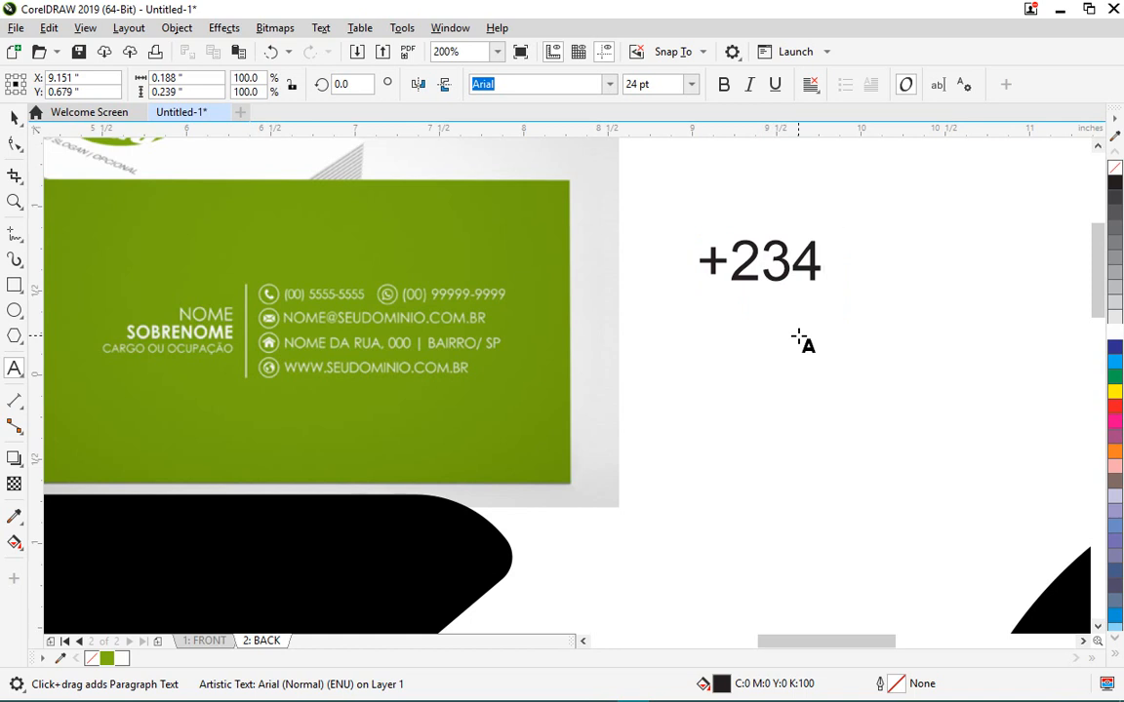
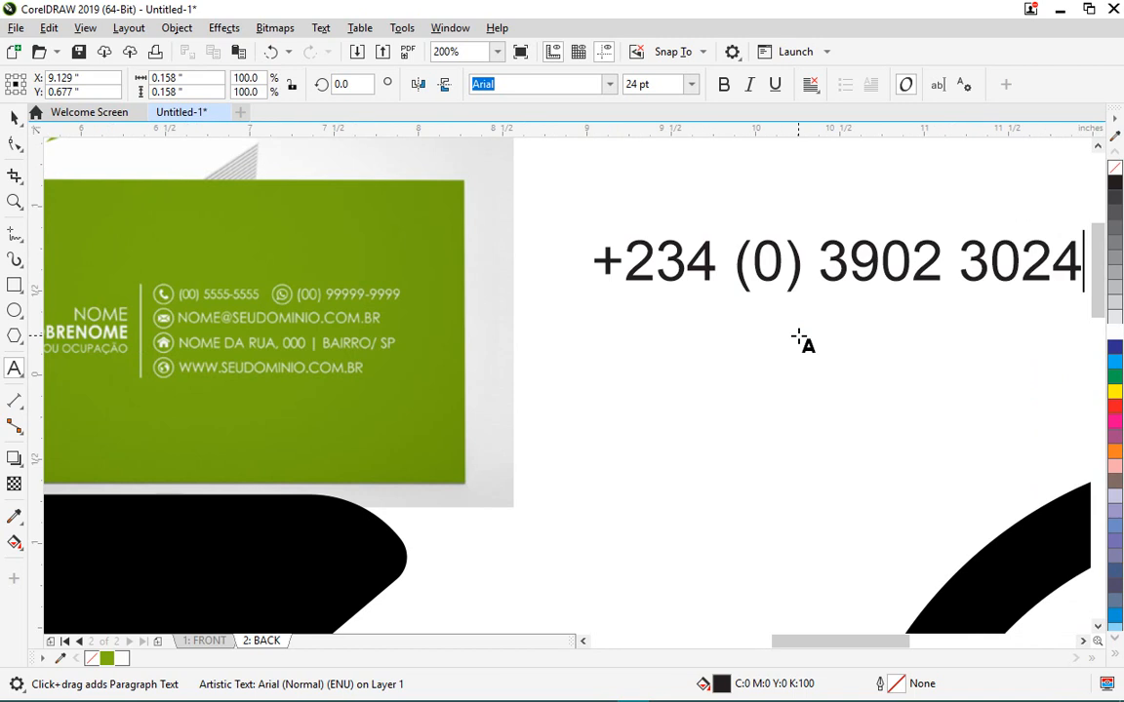
{"action": "scroll", "coordinate": [712, 281], "scroll_direction": "down", "scroll_amount": 1}
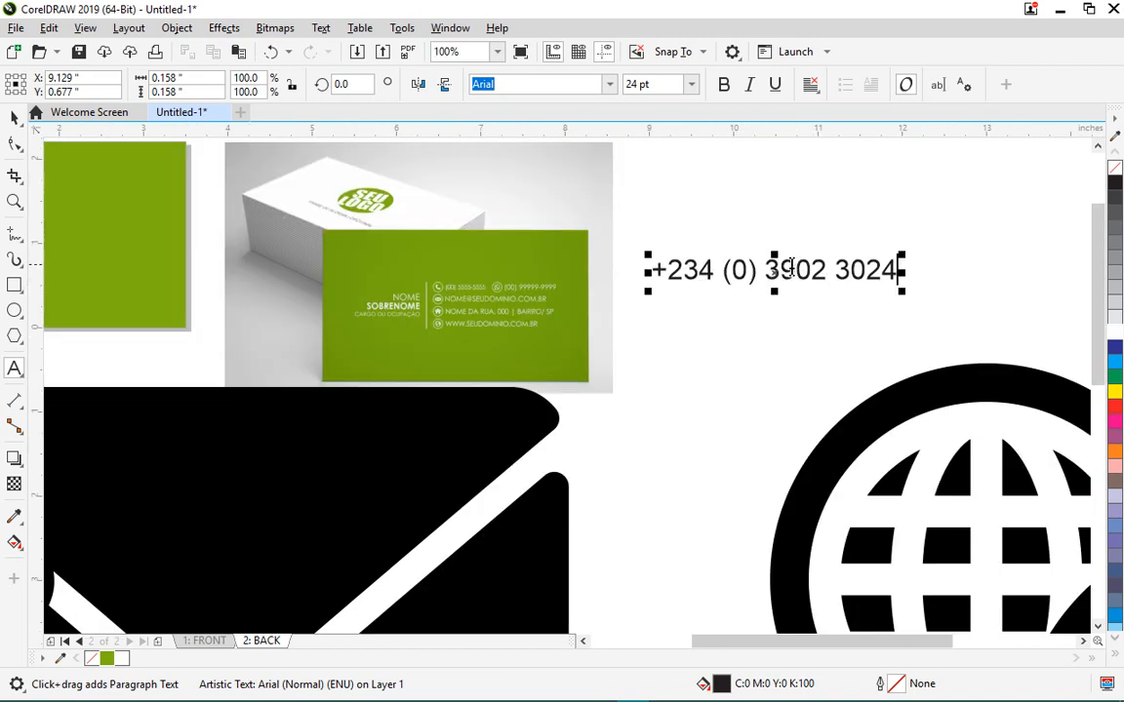
- Correct the middle digits of the phone number and start a new line beneath it
{"action": "left_click", "coordinate": [781, 266]}
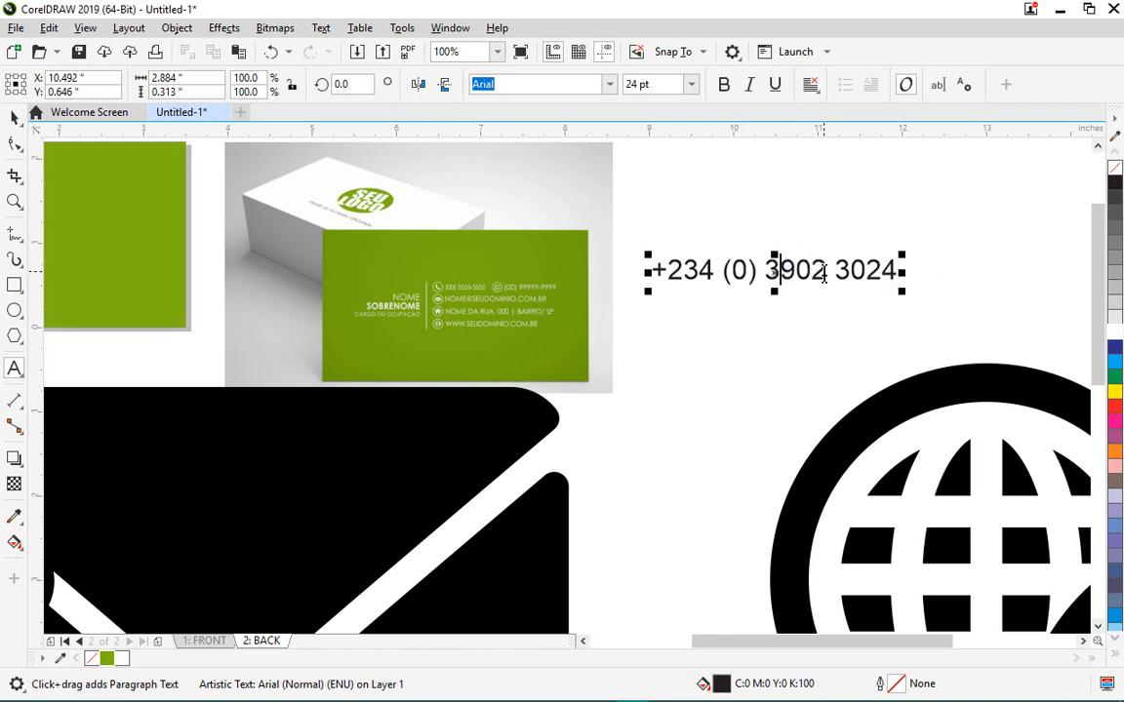
{"action": "key", "text": "BackSpace"}
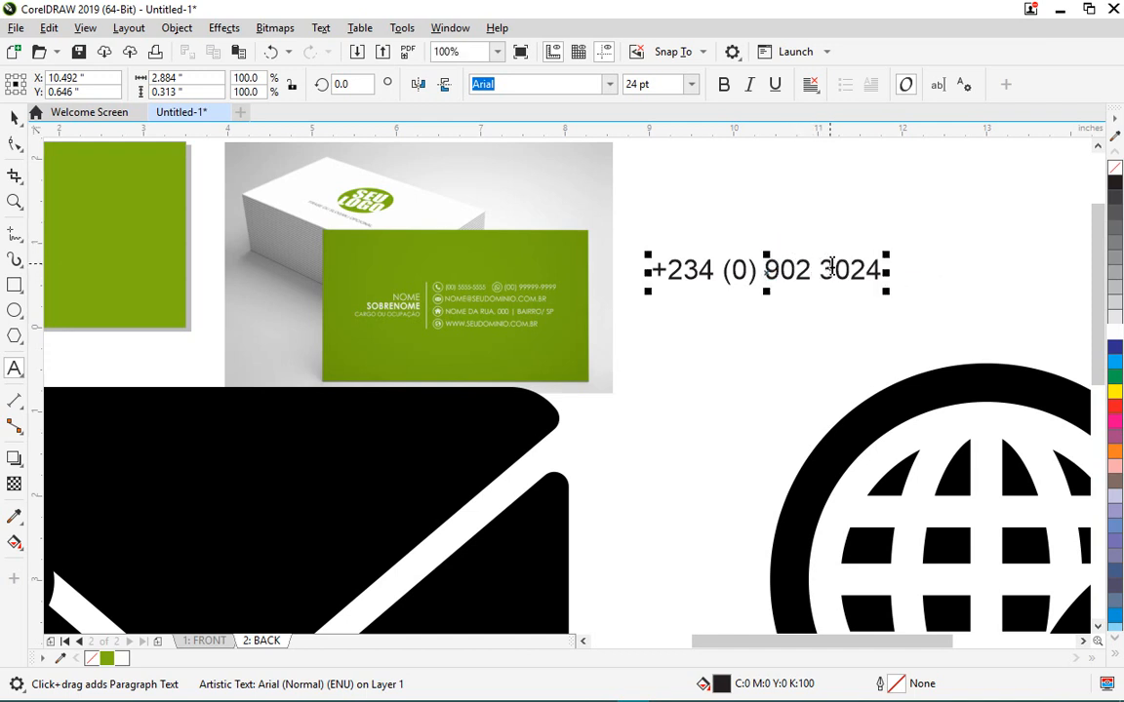
{"action": "key", "text": "ctrl+space"}
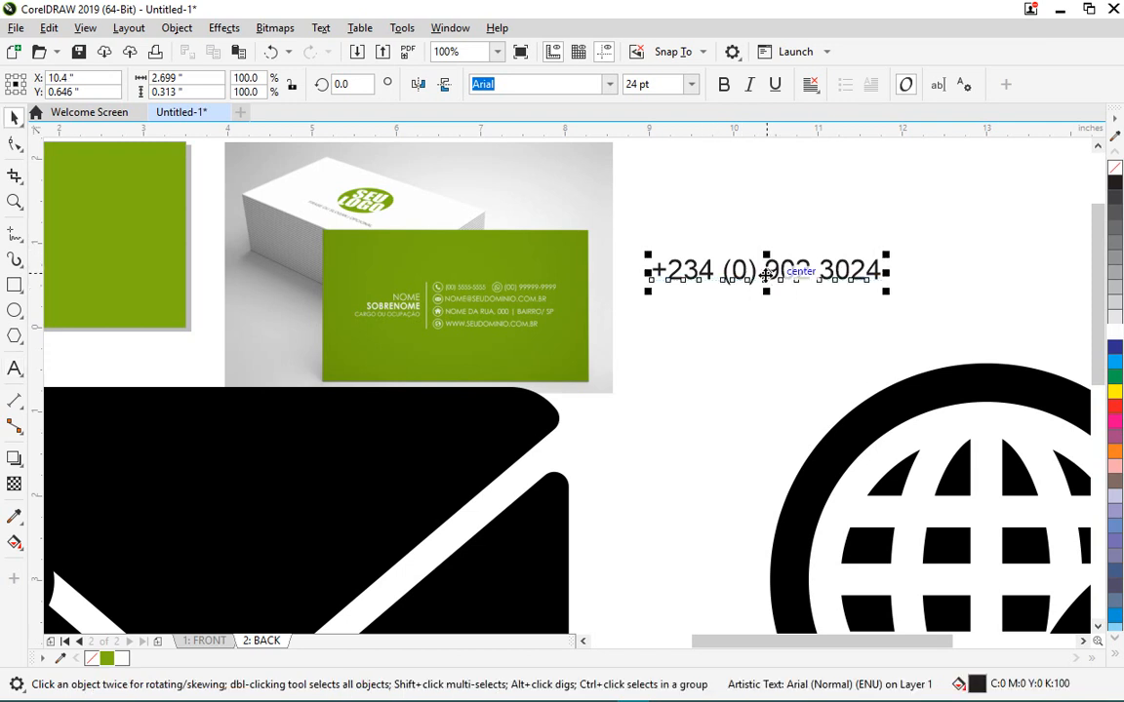
{"action": "double_click", "coordinate": [770, 272]}
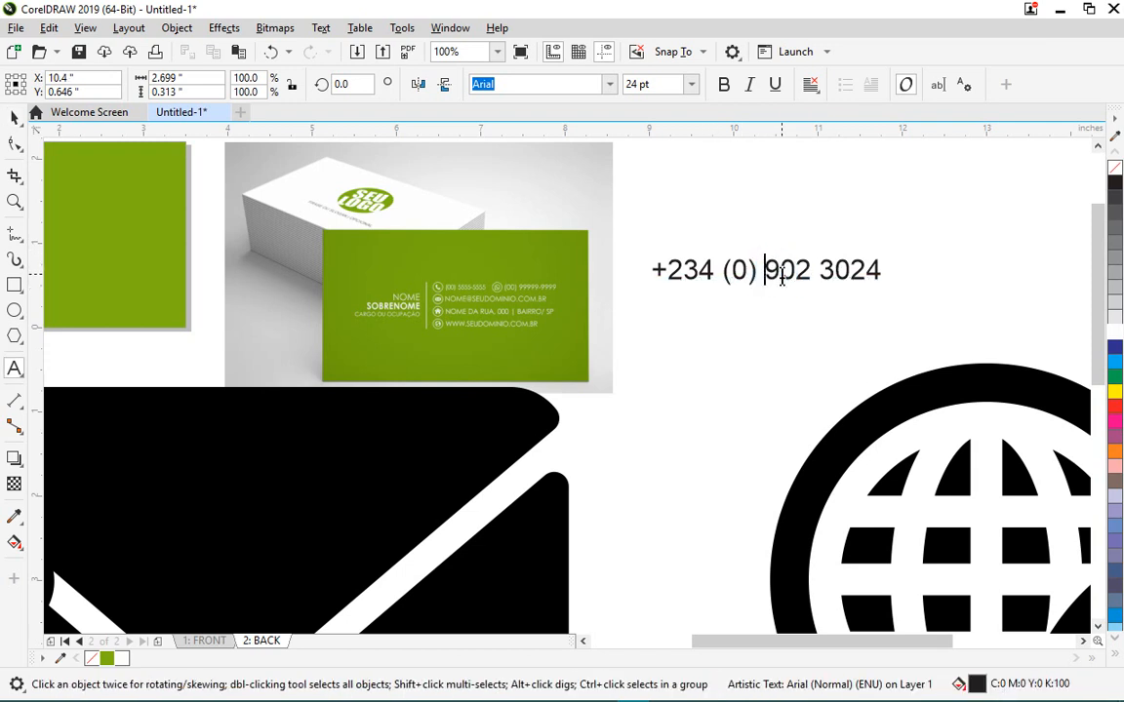
{"action": "type", "text": "7"}
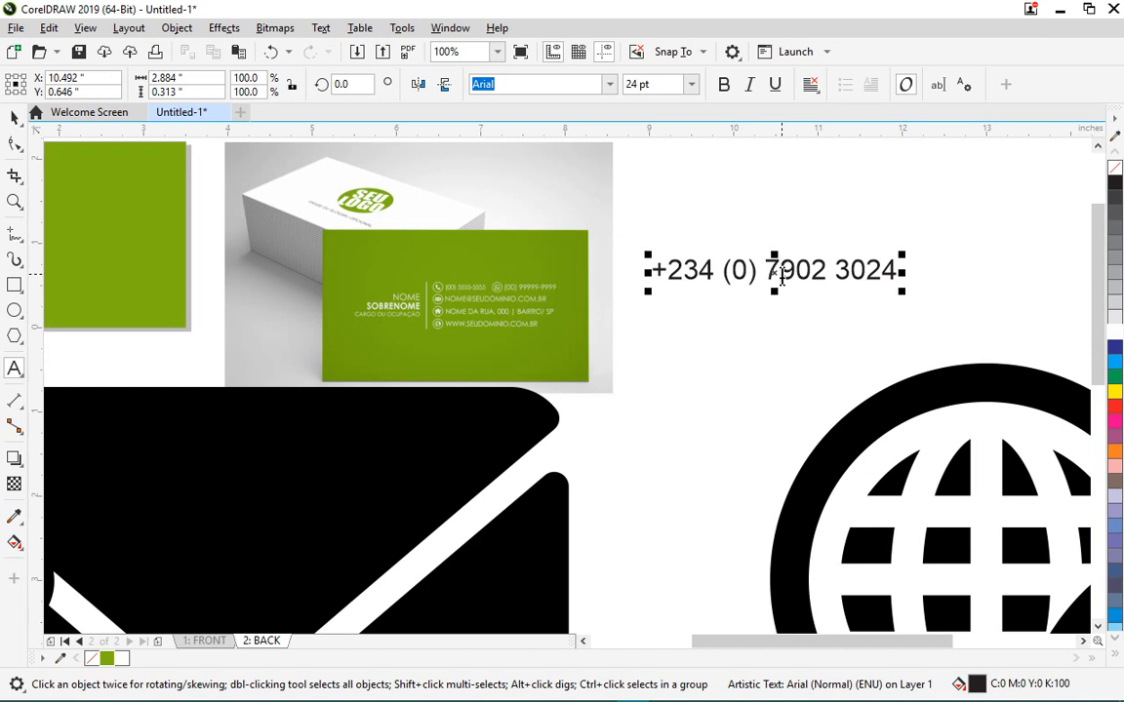
{"action": "type", "text": "03"}
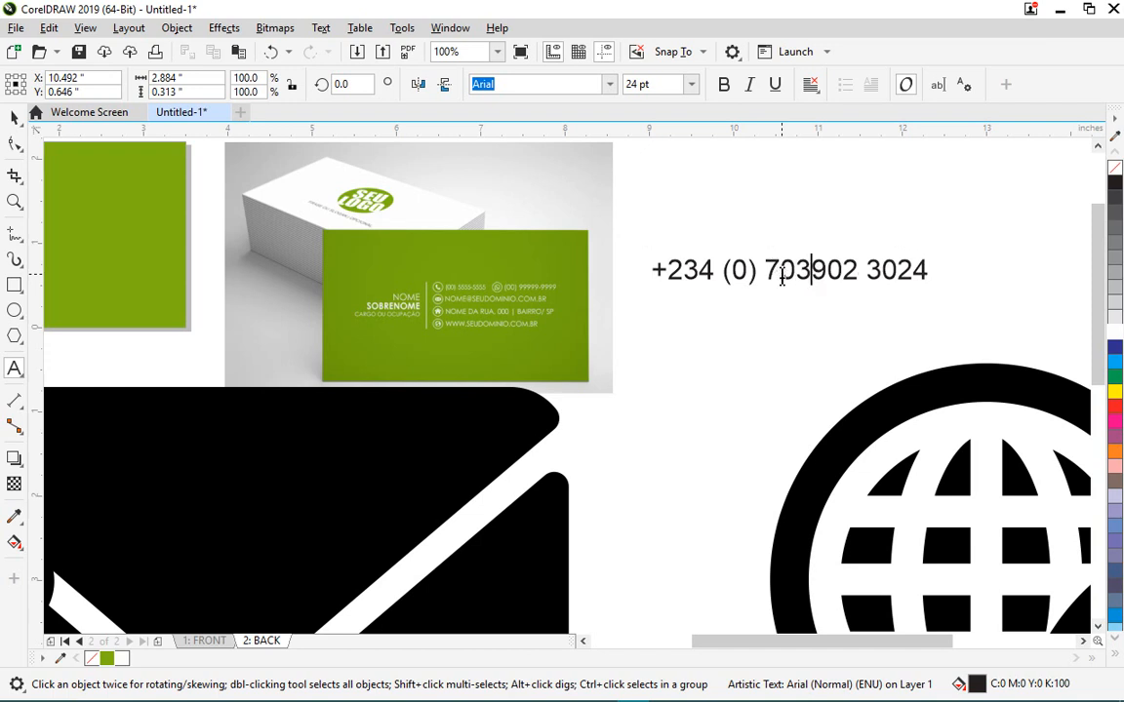
{"action": "key", "text": "ctrl+space"}
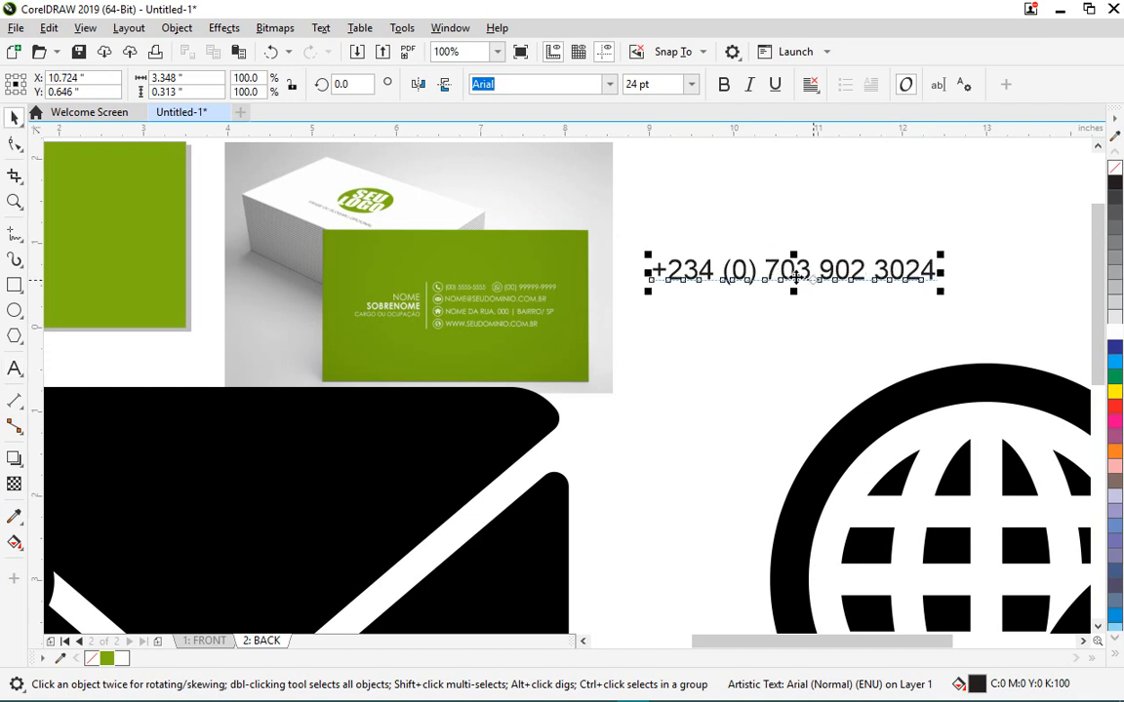
{"action": "double_click", "coordinate": [933, 271]}
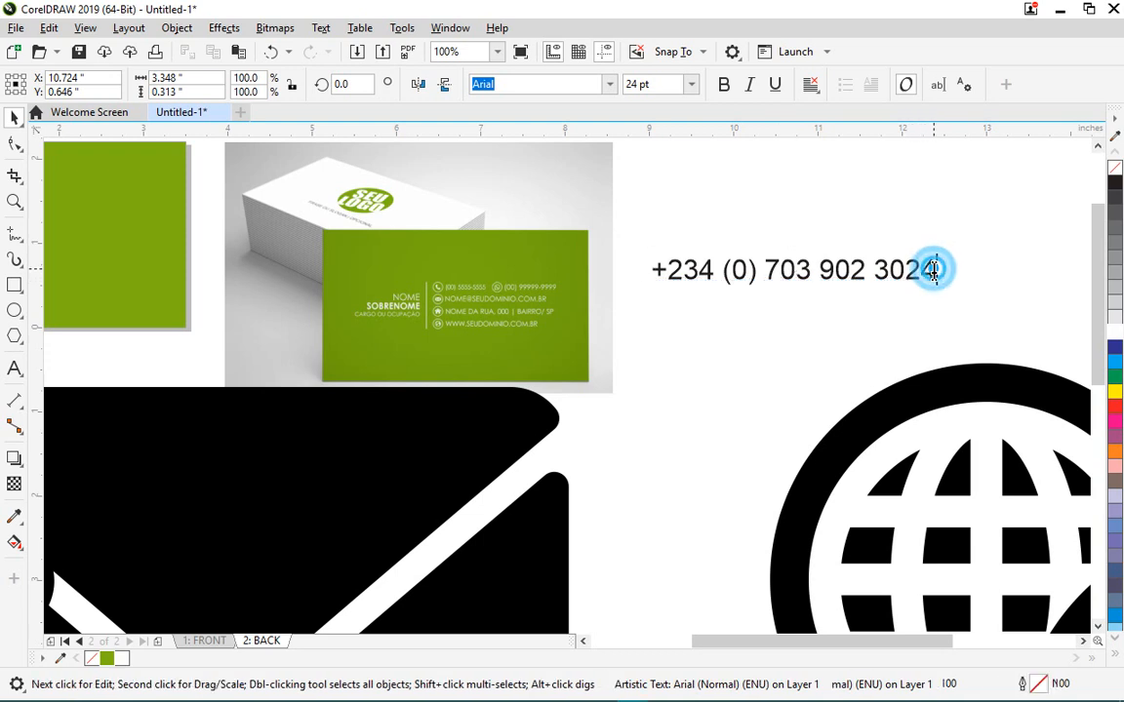
{"action": "key", "text": "Return"}
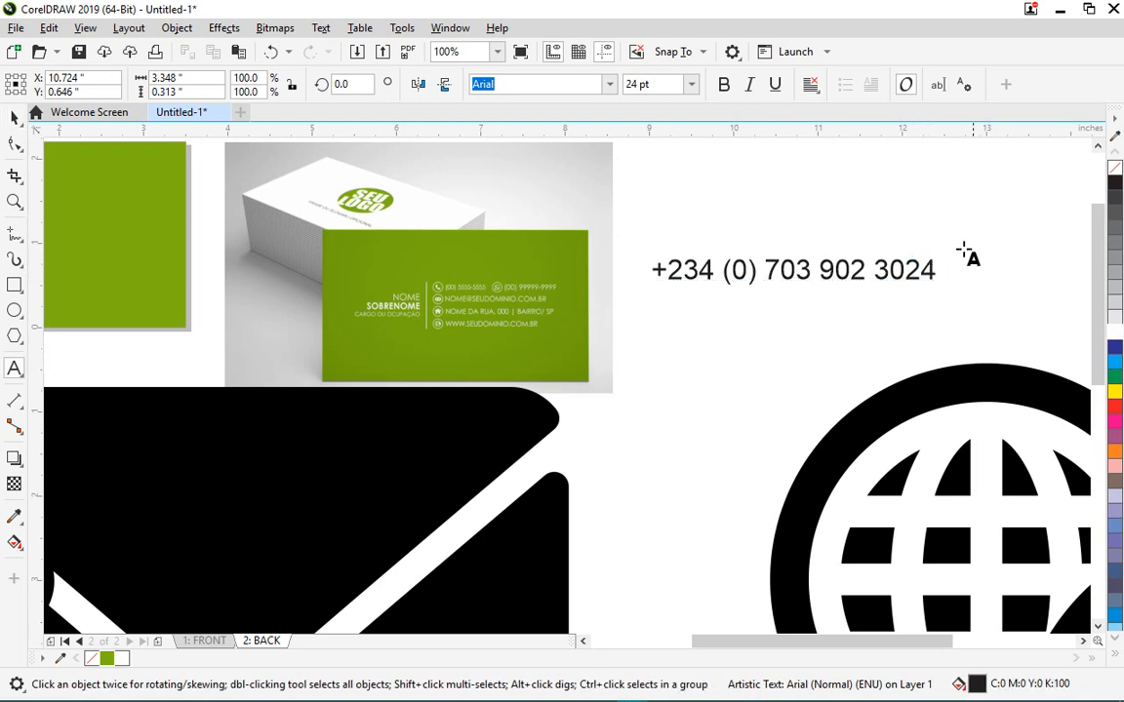
- Type the e-mail address on the second line and undo its automatic hyperlink
{"action": "scroll", "coordinate": [903, 289], "scroll_direction": "up", "scroll_amount": 2}
{"action": "scroll", "coordinate": [903, 289], "scroll_direction": "down", "scroll_amount": 2}
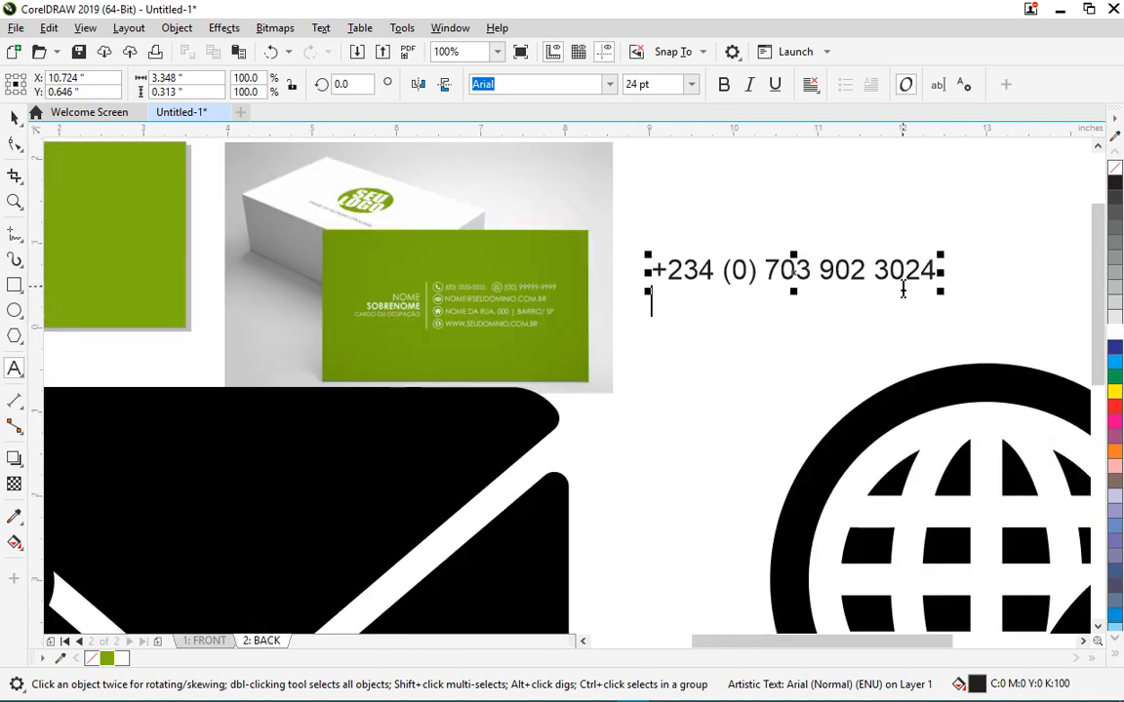
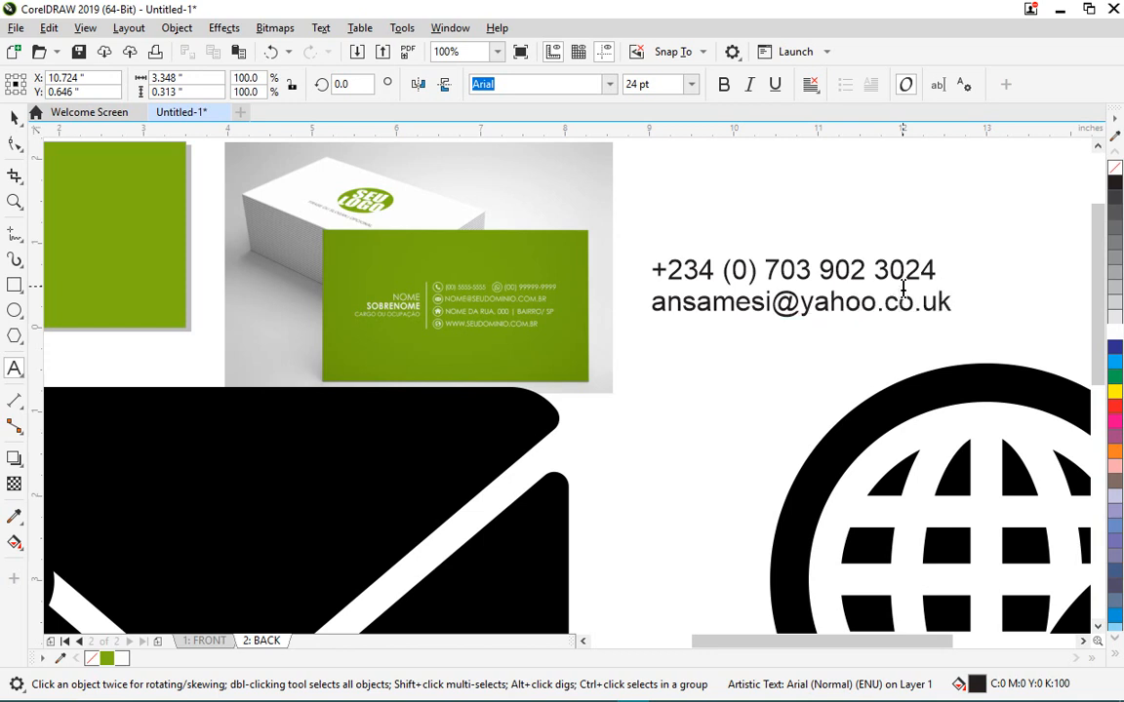
{"action": "key", "text": "Return"}
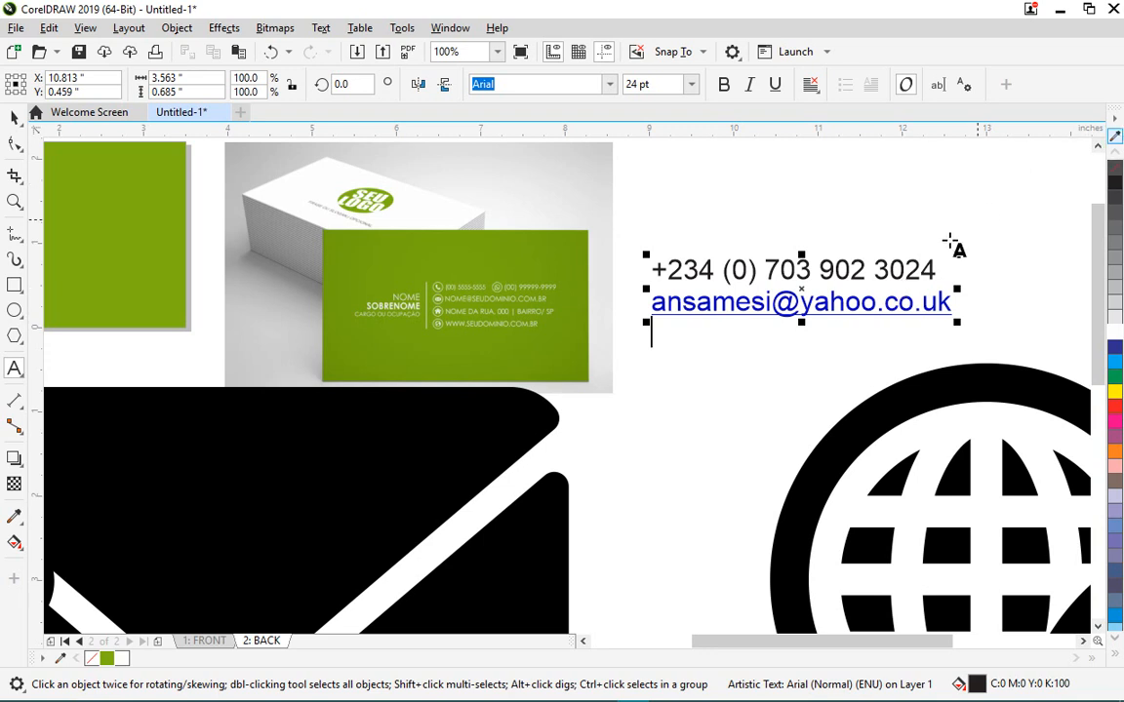
{"action": "scroll", "coordinate": [960, 314], "scroll_direction": "up", "scroll_amount": 1}
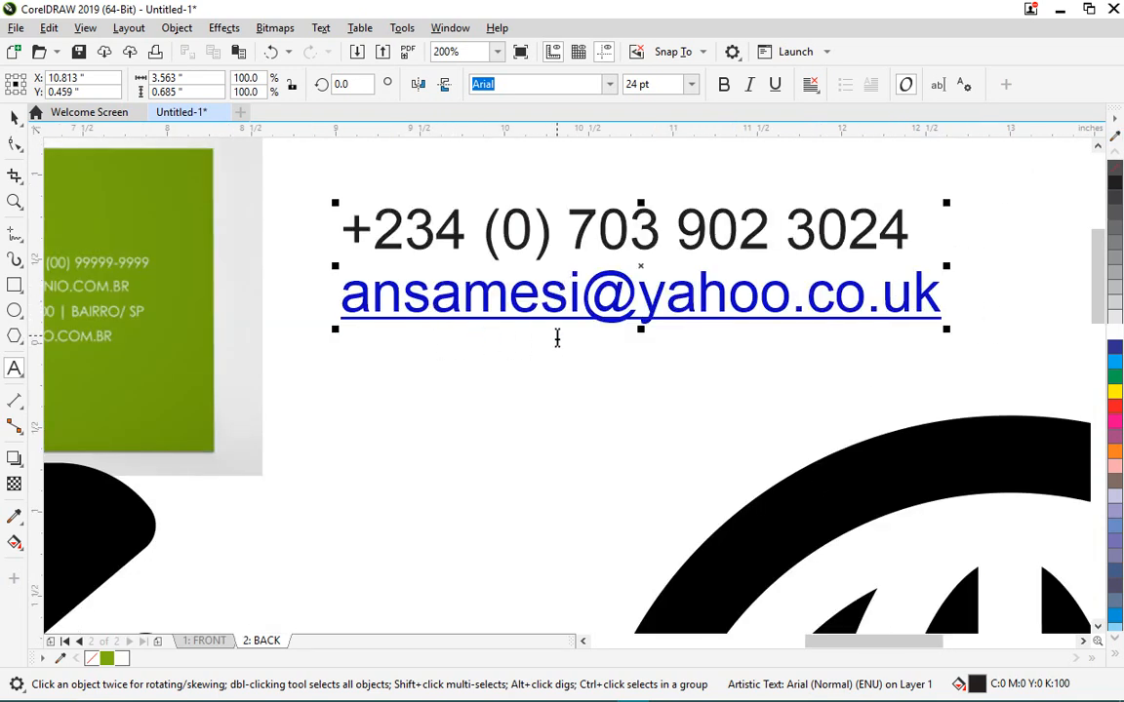
{"action": "key", "text": "ctrl+z"}
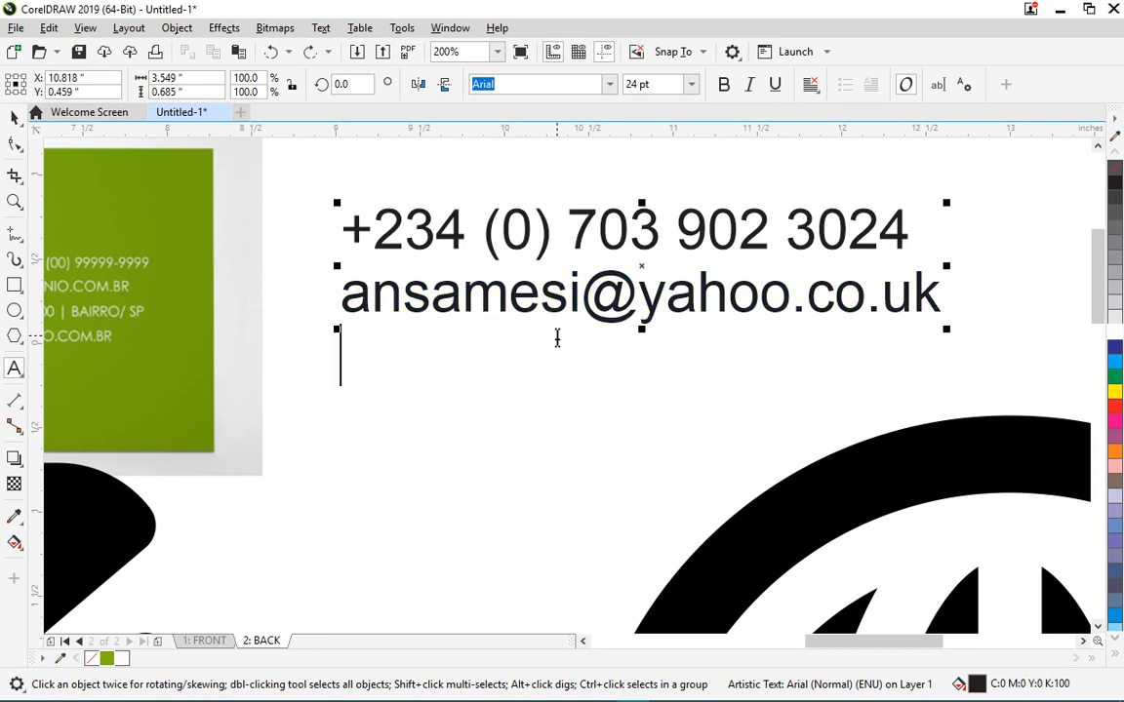
{"action": "scroll", "coordinate": [556, 338], "scroll_direction": "down", "scroll_amount": 1}
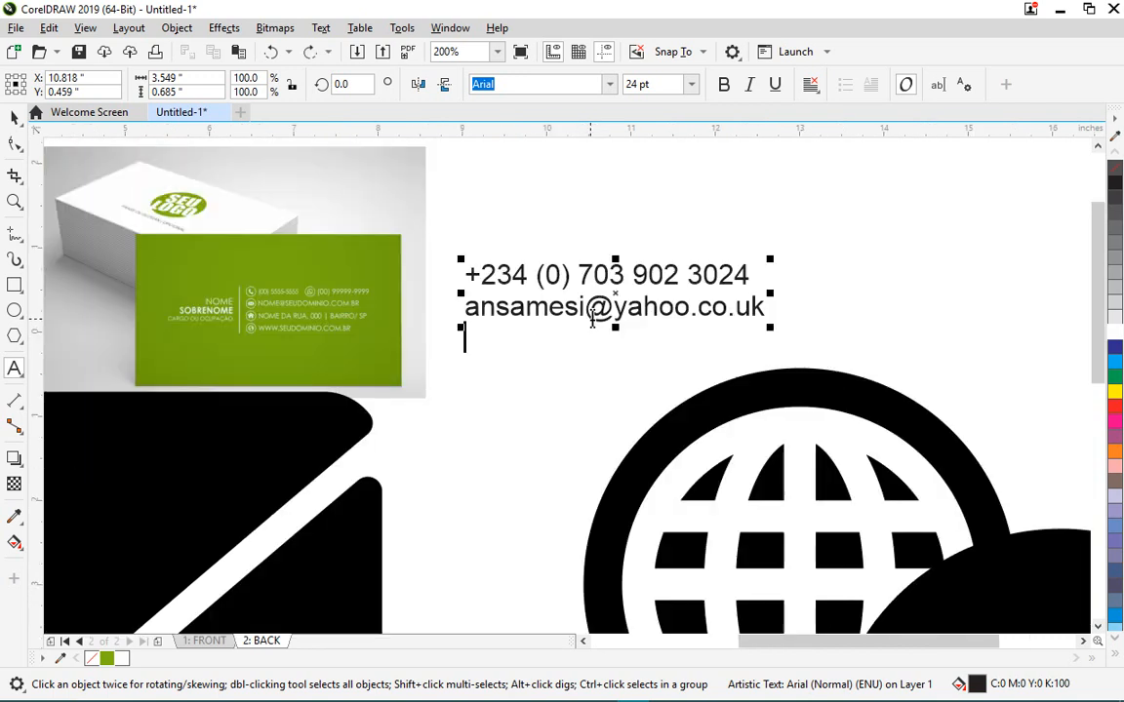
- Type the city and country location line, then begin the second e-mail address below it
{"action": "type", "text": "W"}
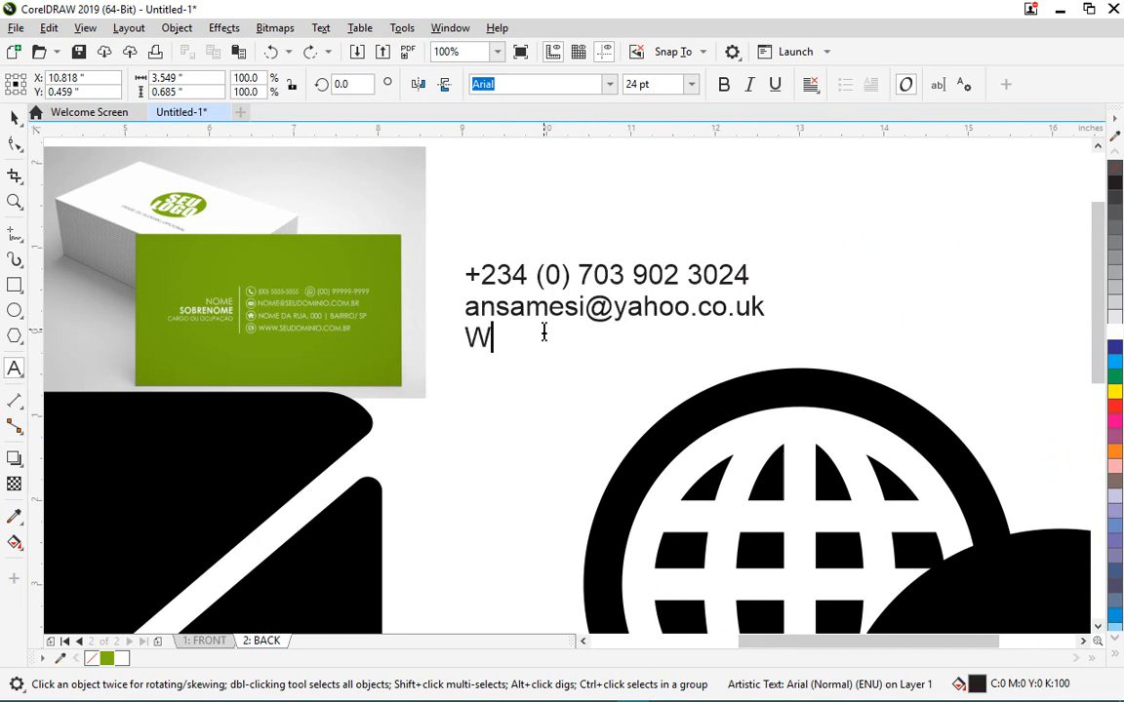
{"action": "type", "text": "use "}
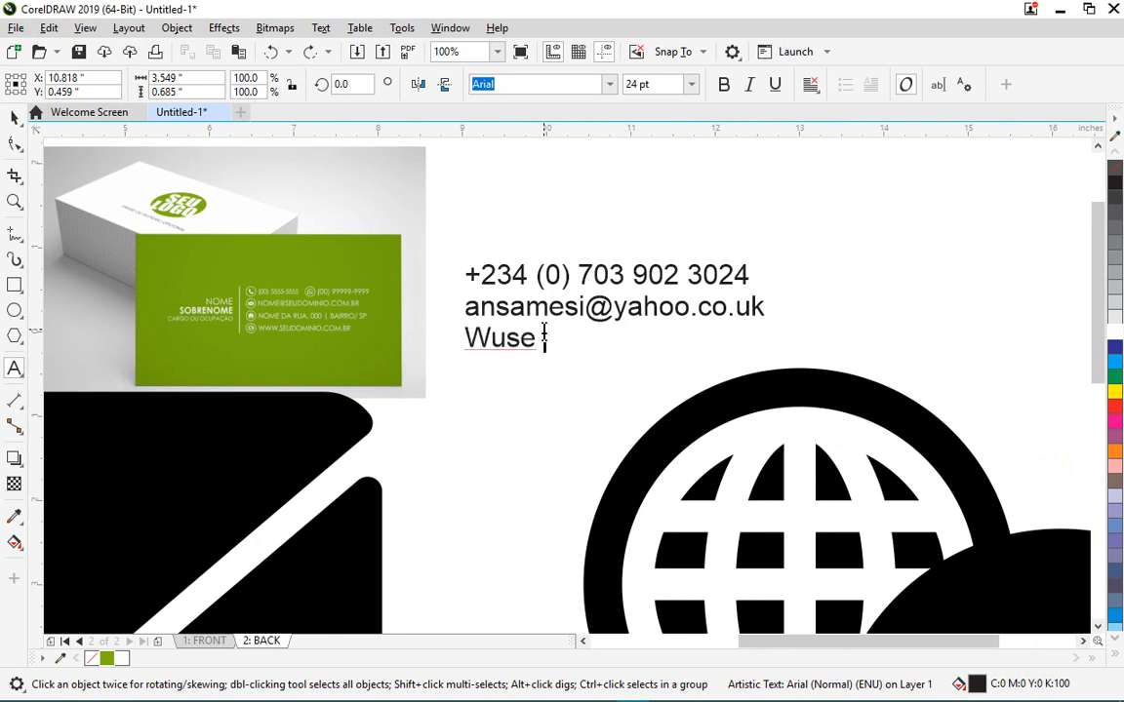
{"action": "type", "text": "2, Abuja, Nigeria"}
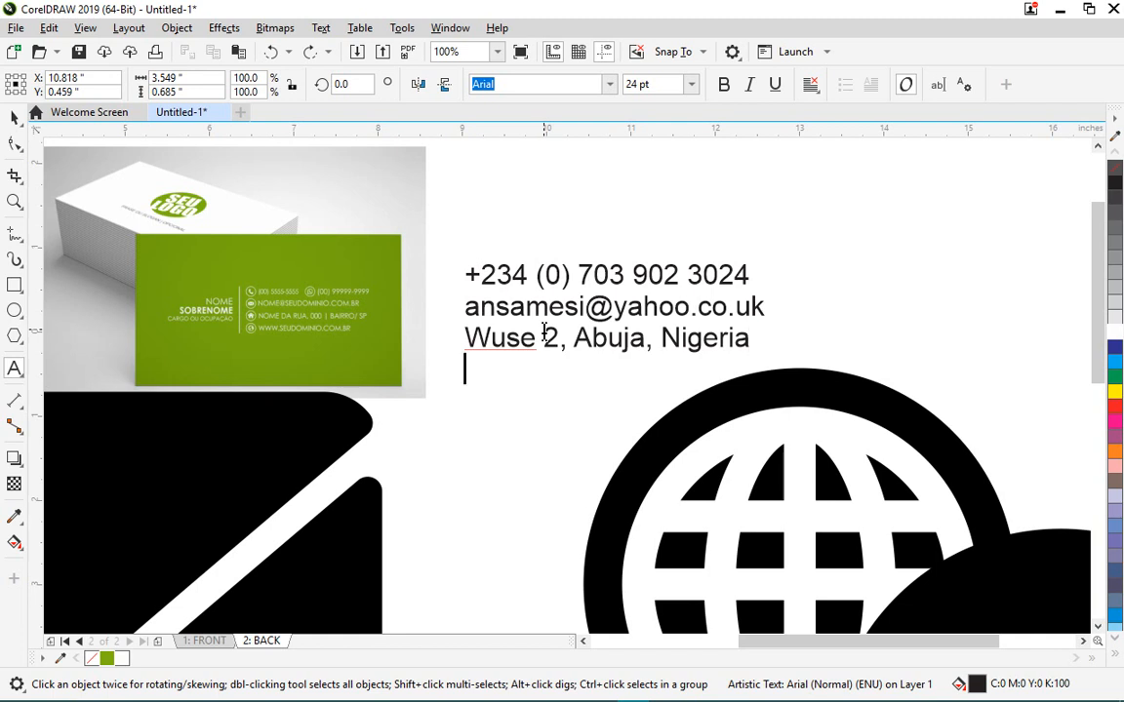
{"action": "key", "text": "Return"}
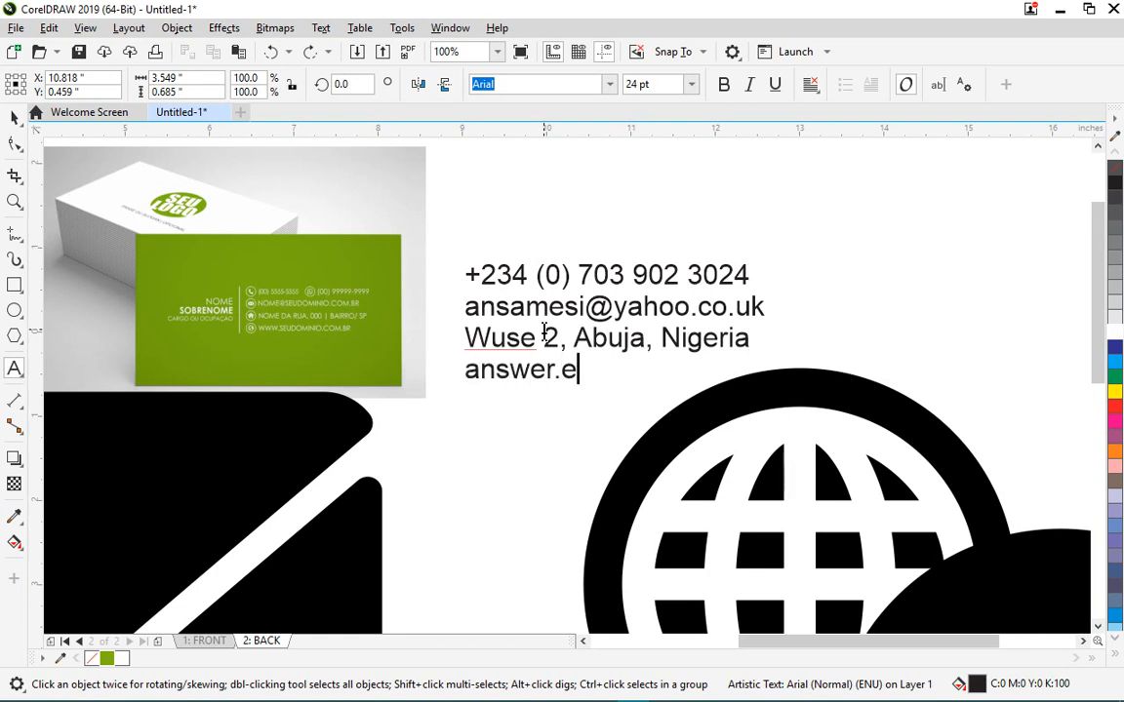
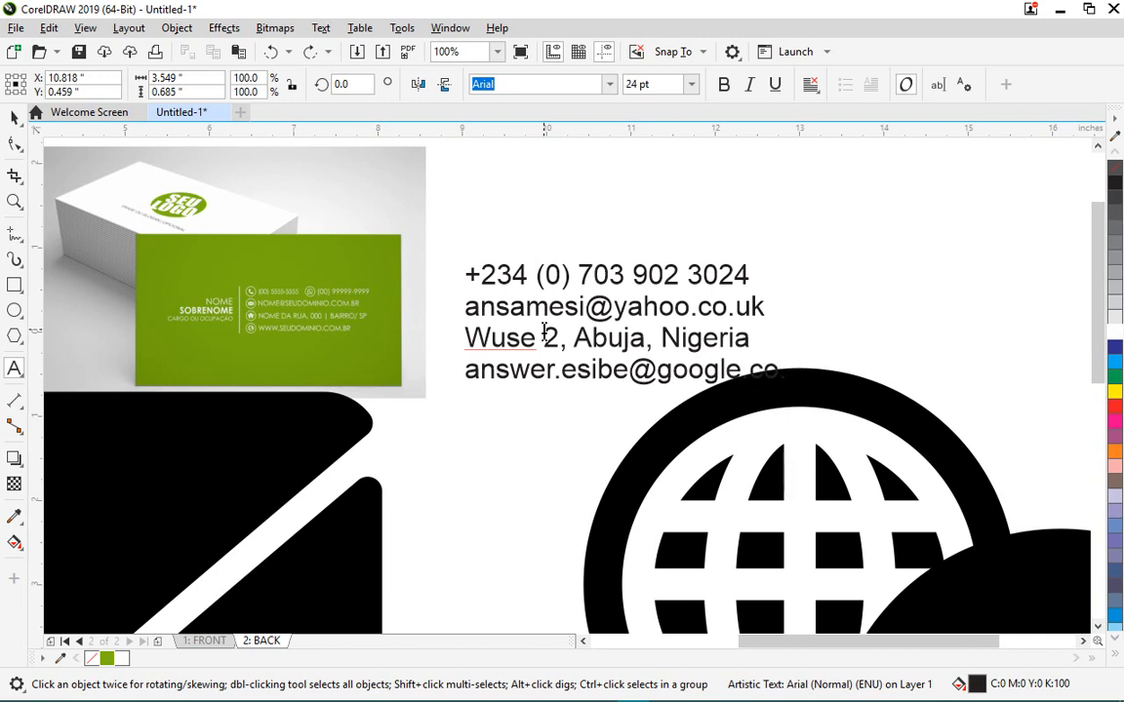
- Add the missing 'm' to the e-mail, set 10 pt, and move the contact block onto the green card
{"action": "type", "text": "m"}
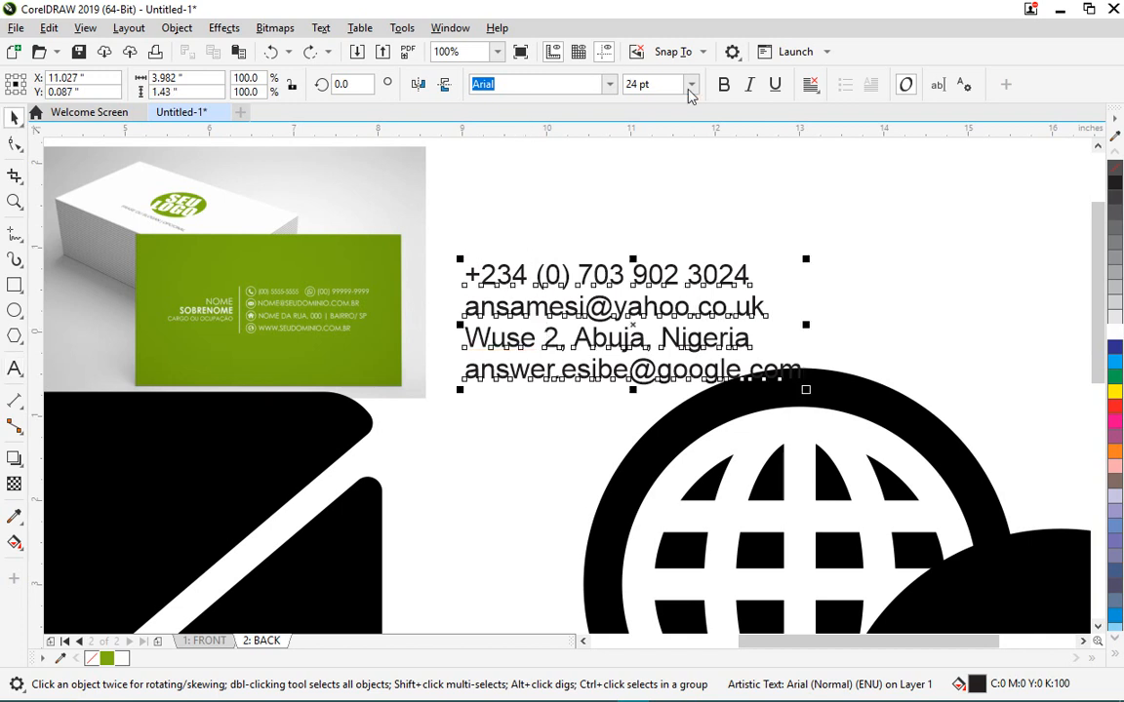
{"action": "left_click", "coordinate": [689, 86]}
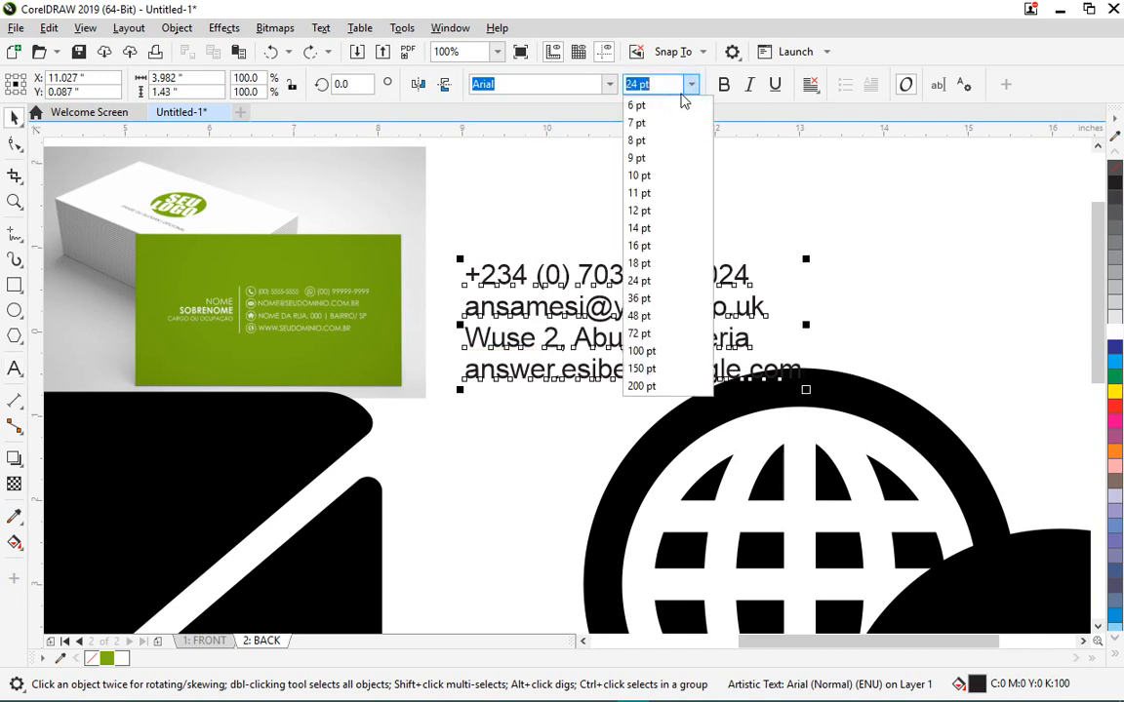
{"action": "left_click", "coordinate": [663, 181]}
{"action": "scroll", "coordinate": [752, 221], "scroll_direction": "down", "scroll_amount": 2}
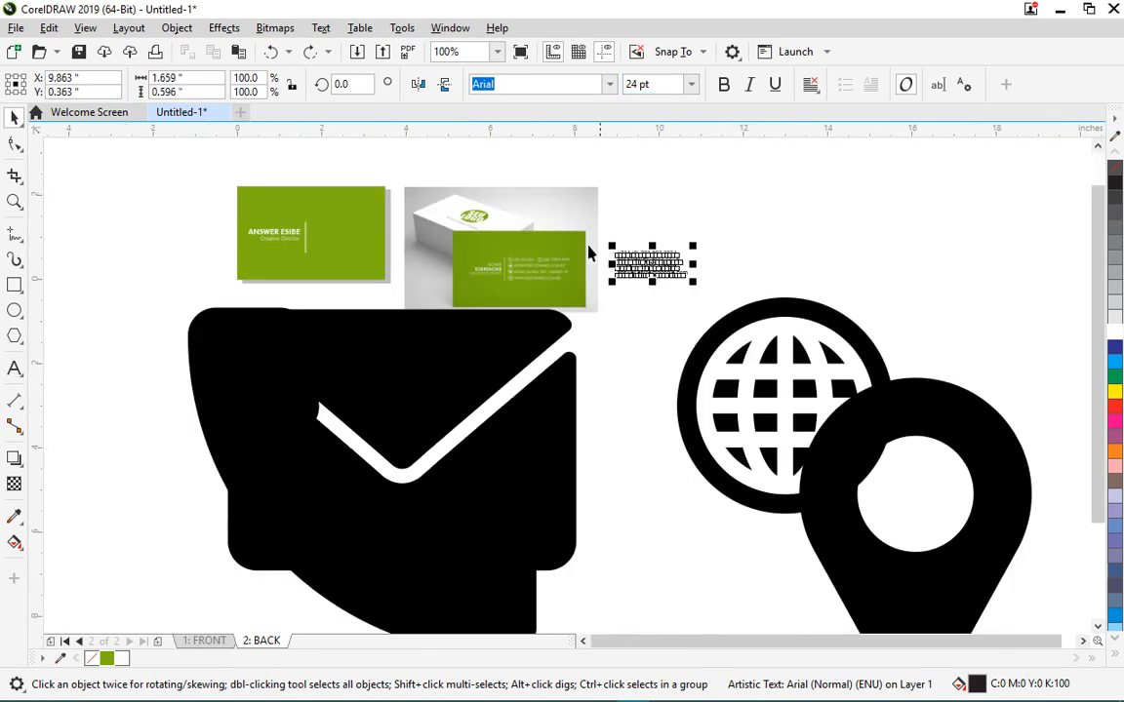
{"action": "scroll", "coordinate": [517, 239], "scroll_direction": "up", "scroll_amount": 2}
{"action": "left_click_drag", "start_coordinate": [752, 287], "coordinate": [147, 239]}
{"action": "scroll", "coordinate": [380, 263], "scroll_direction": "down", "scroll_amount": 2}
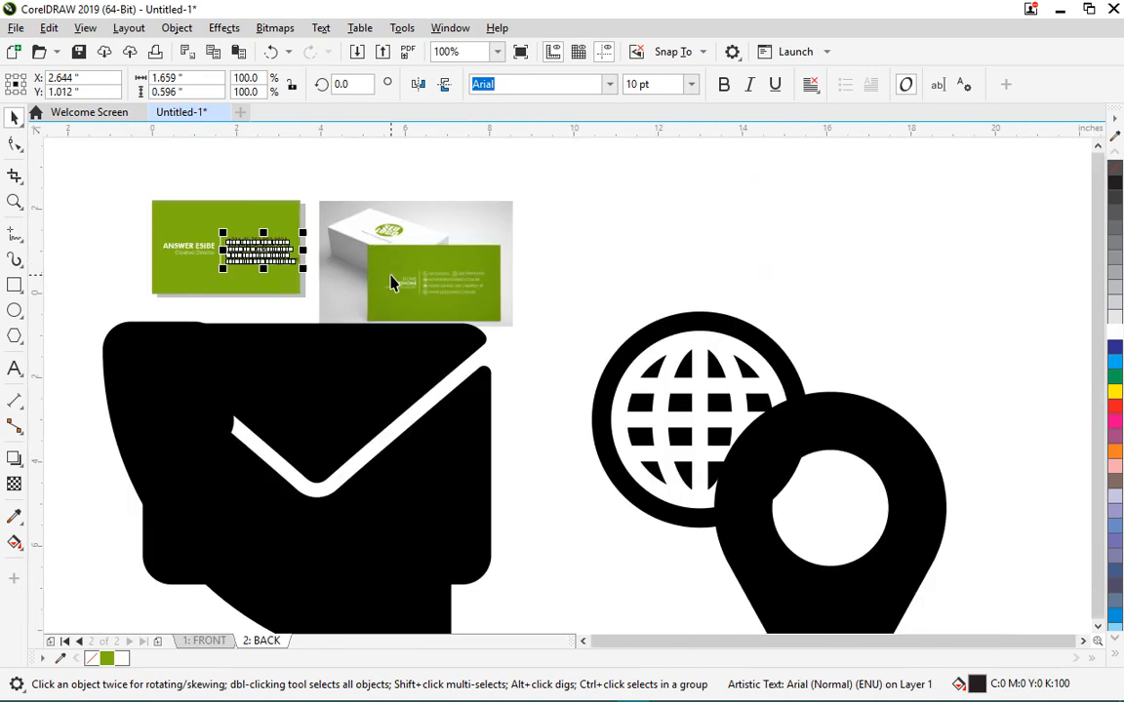
{"action": "scroll", "coordinate": [202, 248], "scroll_direction": "up", "scroll_amount": 2}
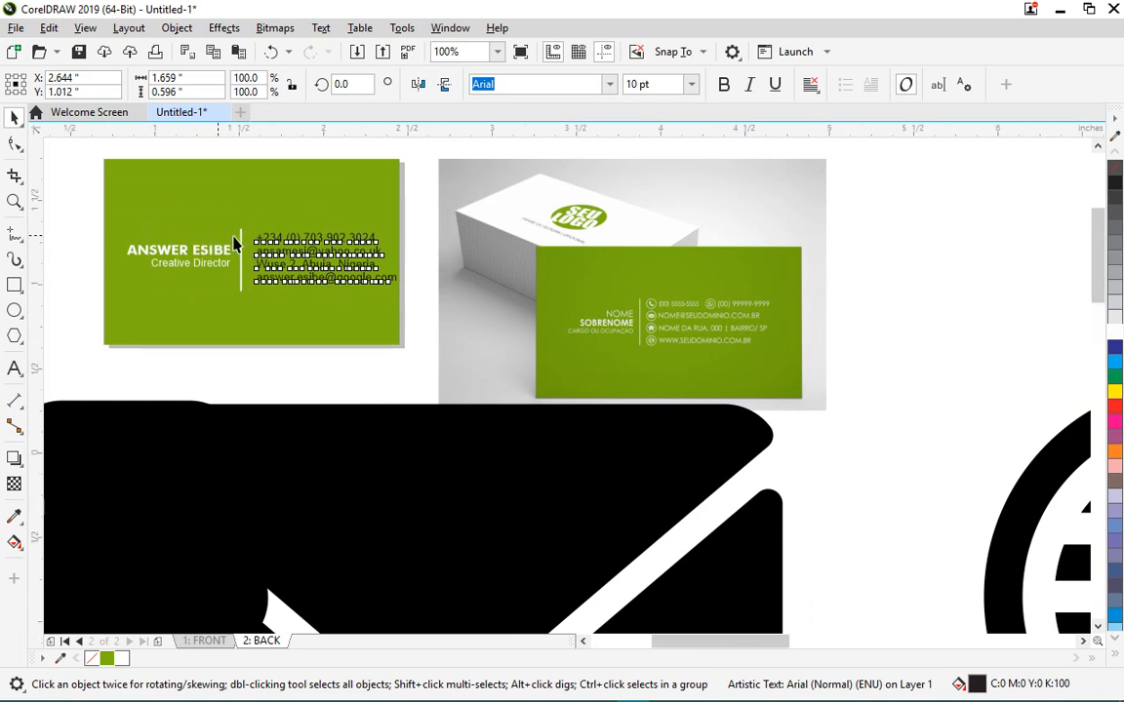
{"action": "scroll", "coordinate": [234, 234], "scroll_direction": "up", "scroll_amount": 2}
- Make the contact lines white 8 pt text and nudge them down beside the divider
{"action": "left_click", "coordinate": [690, 86]}
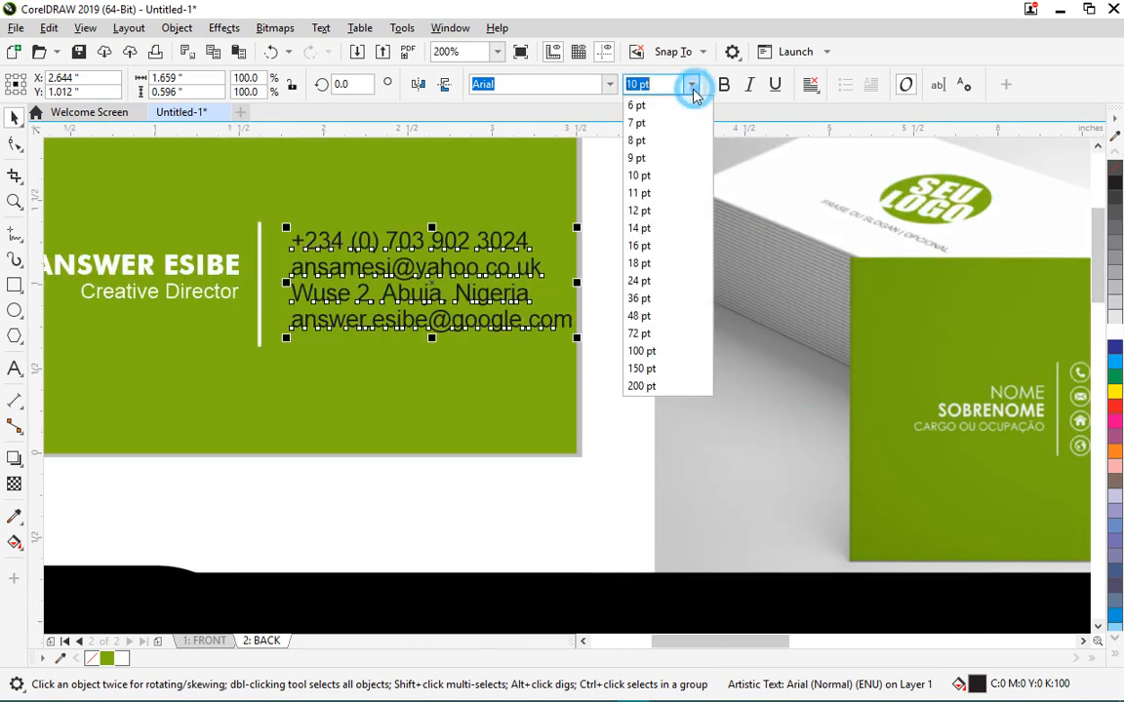
{"action": "left_click", "coordinate": [651, 155]}
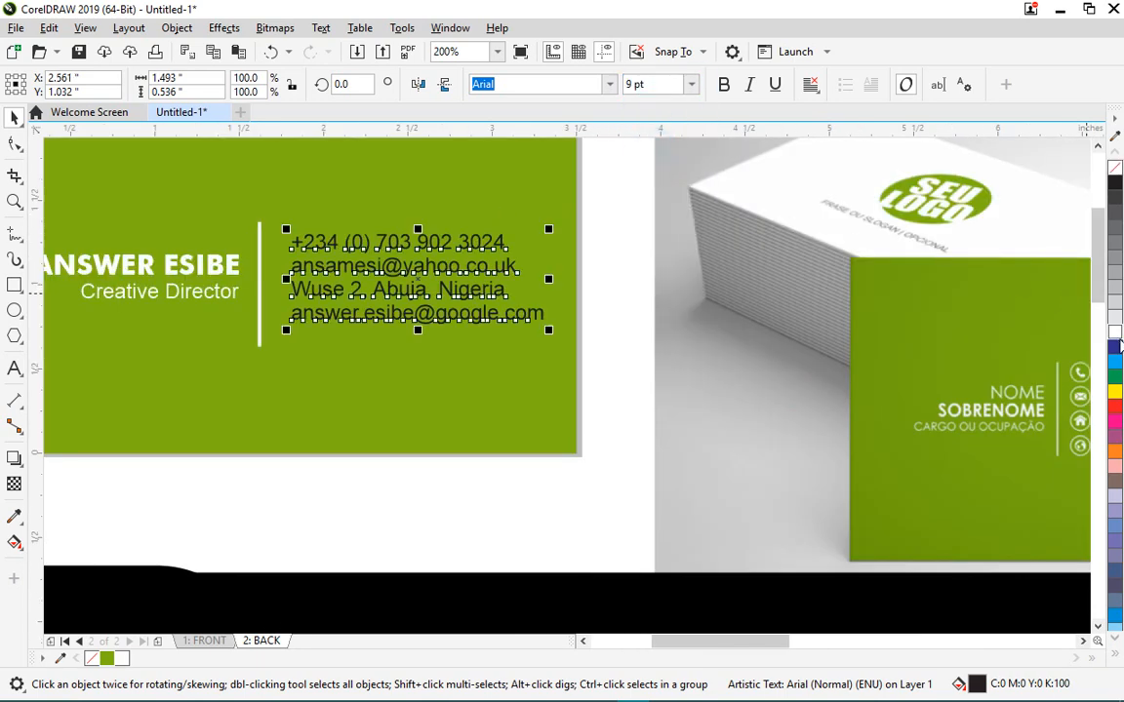
{"action": "left_click", "coordinate": [1115, 333]}
{"action": "scroll", "coordinate": [597, 250], "scroll_direction": "down", "scroll_amount": 2}
{"action": "scroll", "coordinate": [557, 257], "scroll_direction": "up", "scroll_amount": 2}
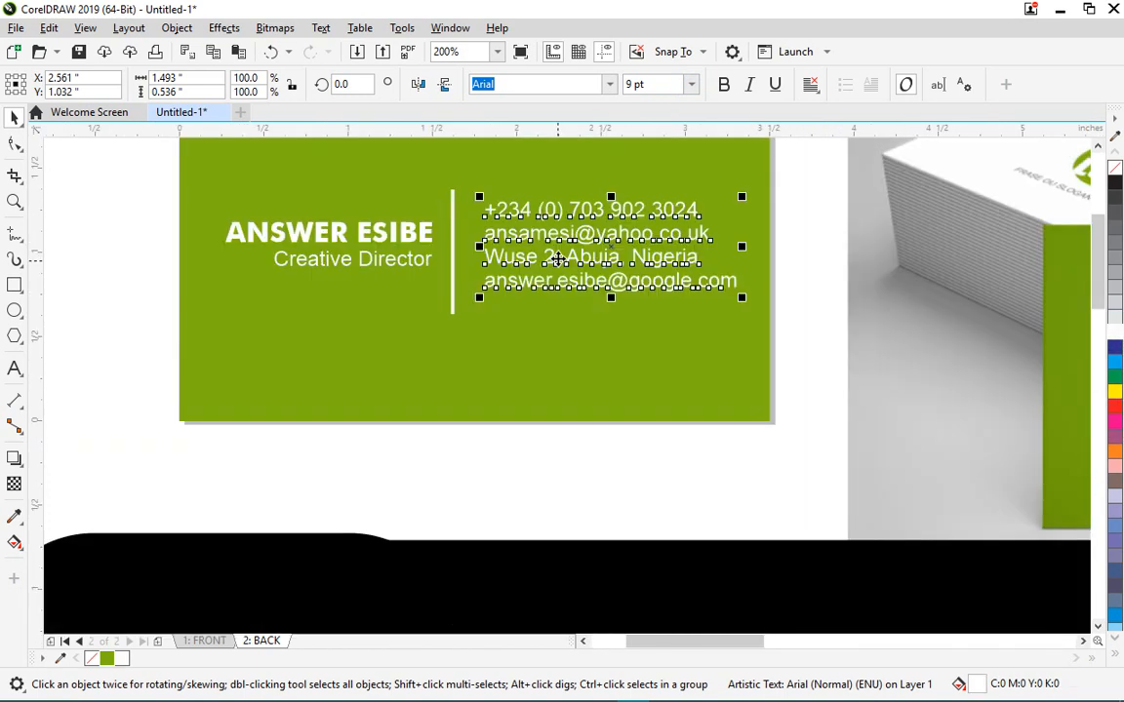
{"action": "scroll", "coordinate": [557, 257], "scroll_direction": "down", "scroll_amount": 2}
{"action": "scroll", "coordinate": [577, 252], "scroll_direction": "up", "scroll_amount": 2}
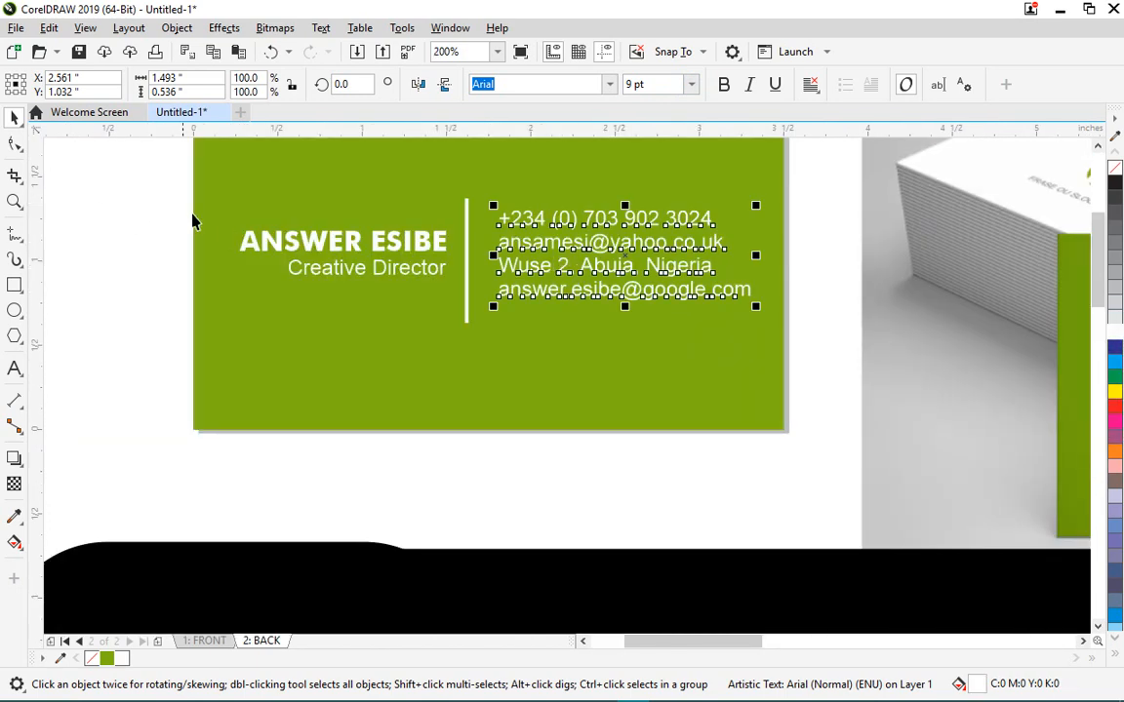
{"action": "scroll", "coordinate": [192, 221], "scroll_direction": "down", "scroll_amount": 2}
{"action": "scroll", "coordinate": [234, 222], "scroll_direction": "up", "scroll_amount": 2}
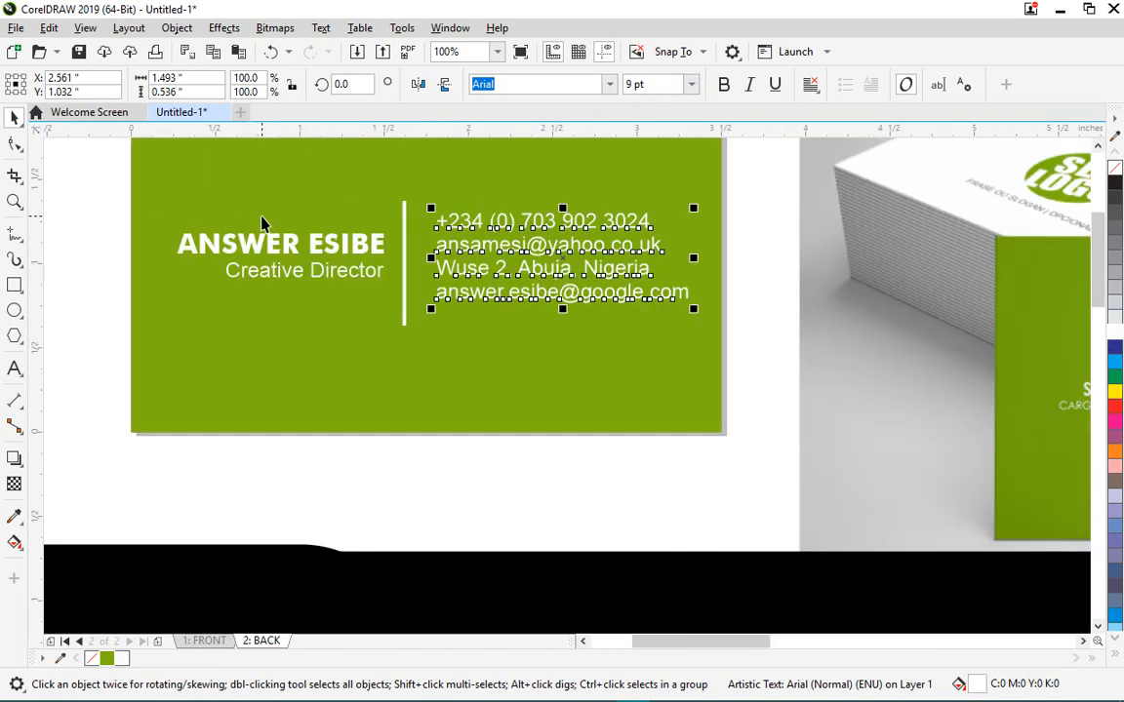
{"action": "left_click", "coordinate": [690, 85]}
{"action": "left_click", "coordinate": [667, 145]}
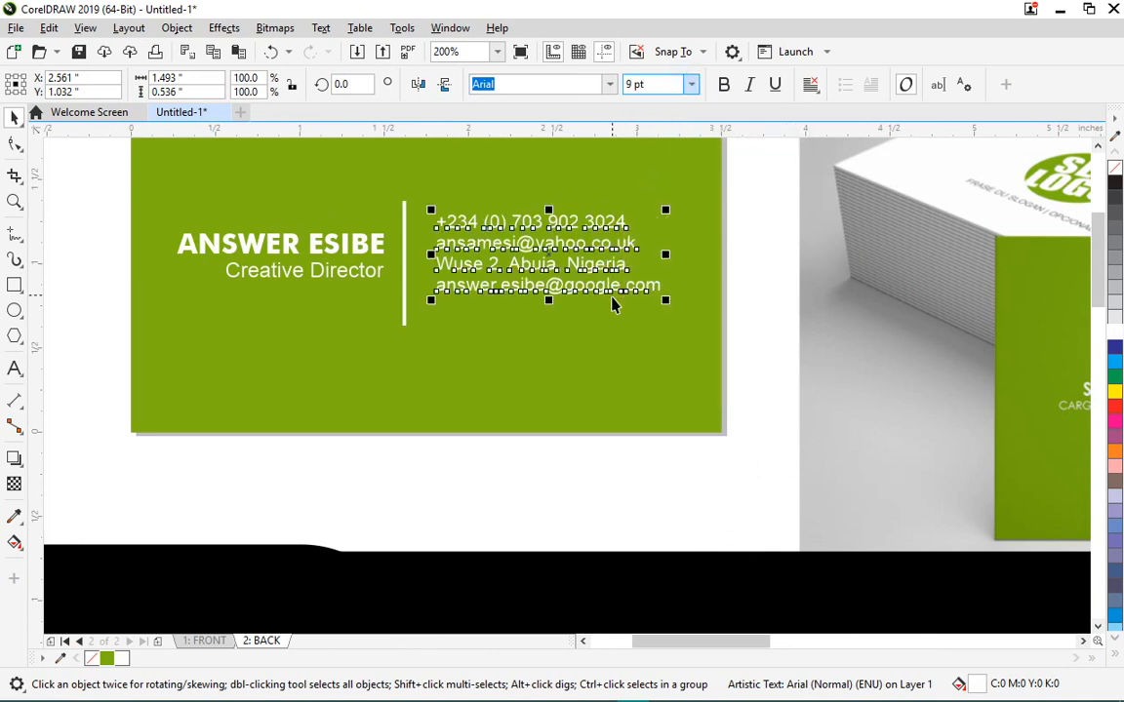
{"action": "key", "text": "Down"}
{"action": "key", "text": "Down"}
{"action": "key", "text": "Down"}
{"action": "key", "text": "Down"}
{"action": "left_click", "coordinate": [739, 327]}
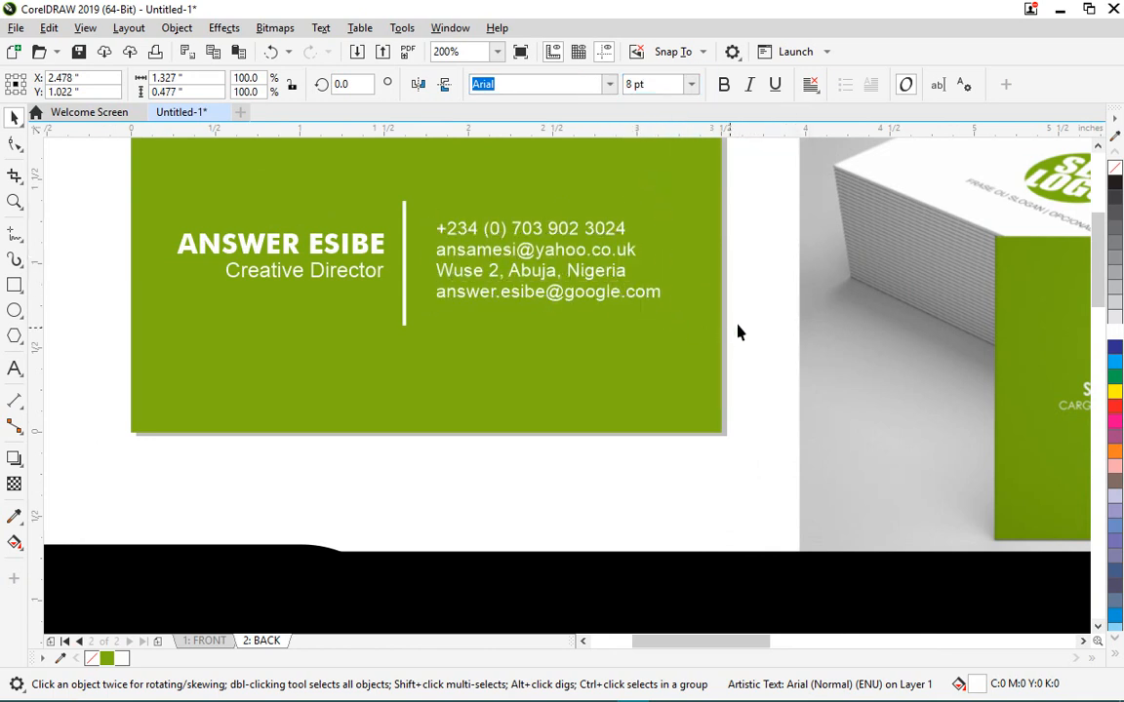
{"action": "left_click", "coordinate": [749, 312]}
{"action": "scroll", "coordinate": [468, 259], "scroll_direction": "down", "scroll_amount": 2}
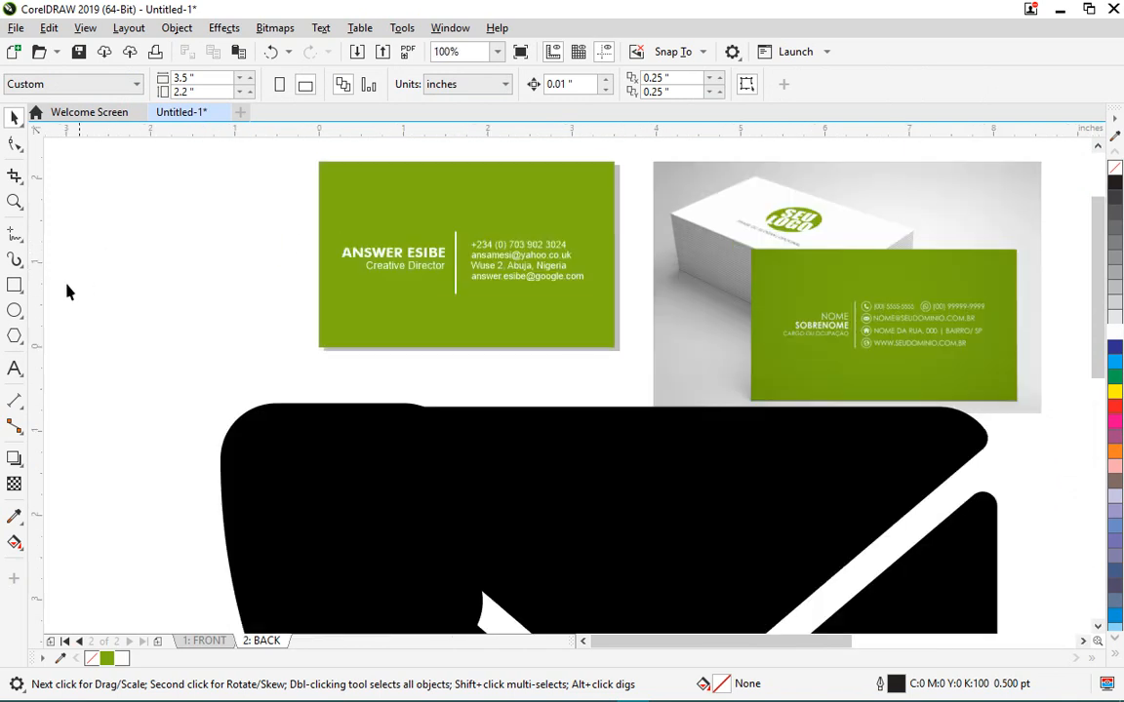
- Draw a small rectangle on the blank canvas left of the card
{"action": "left_click", "coordinate": [15, 285]}
{"action": "left_click", "coordinate": [103, 191]}
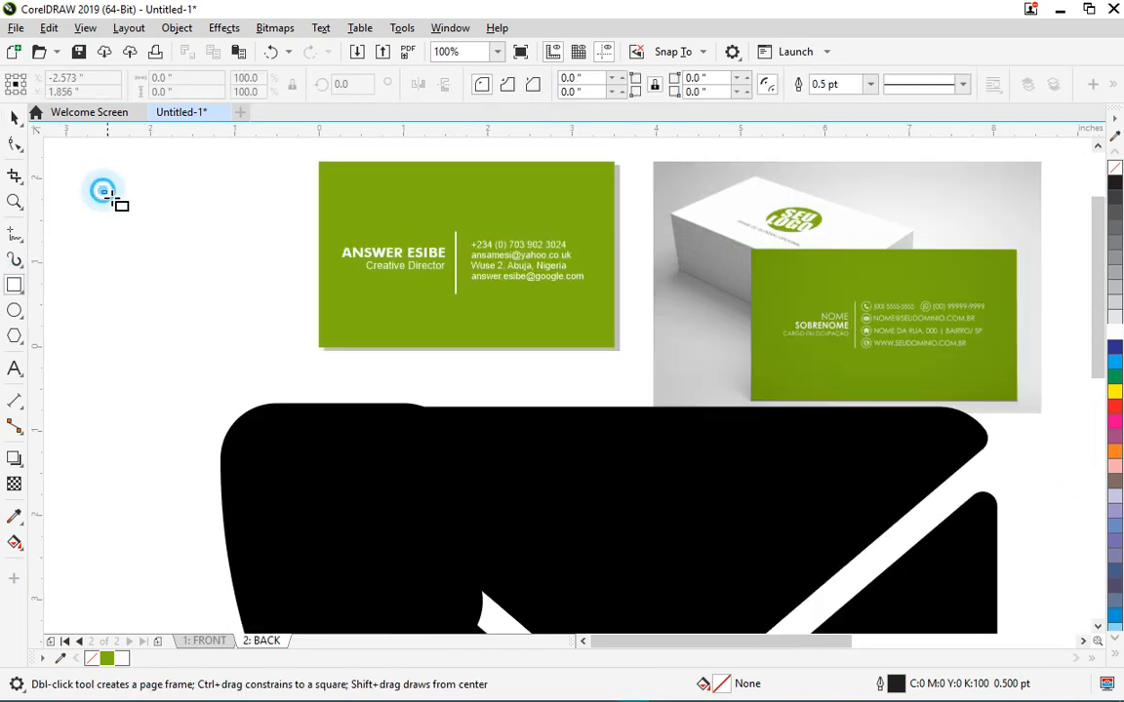
{"action": "left_click_drag", "start_coordinate": [109, 195], "coordinate": [139, 223]}
{"action": "key", "text": "space"}
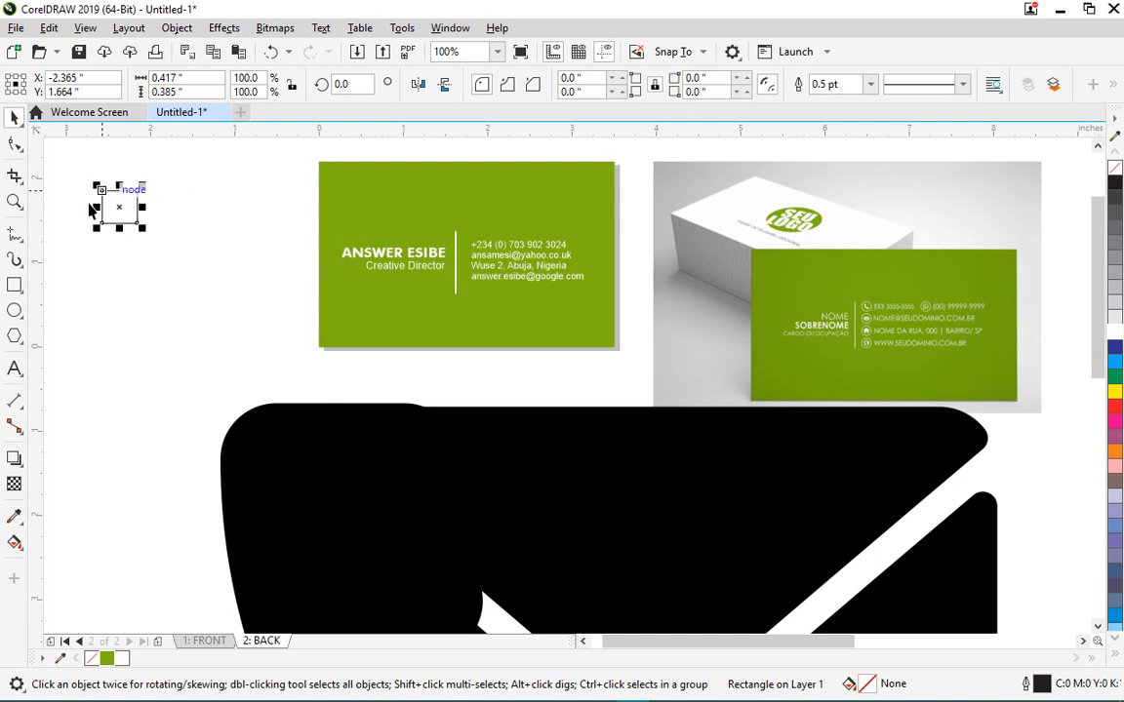
- Size the rectangle to 0.1 by 0.1 inches and shift it slightly
{"action": "left_click", "coordinate": [187, 78]}
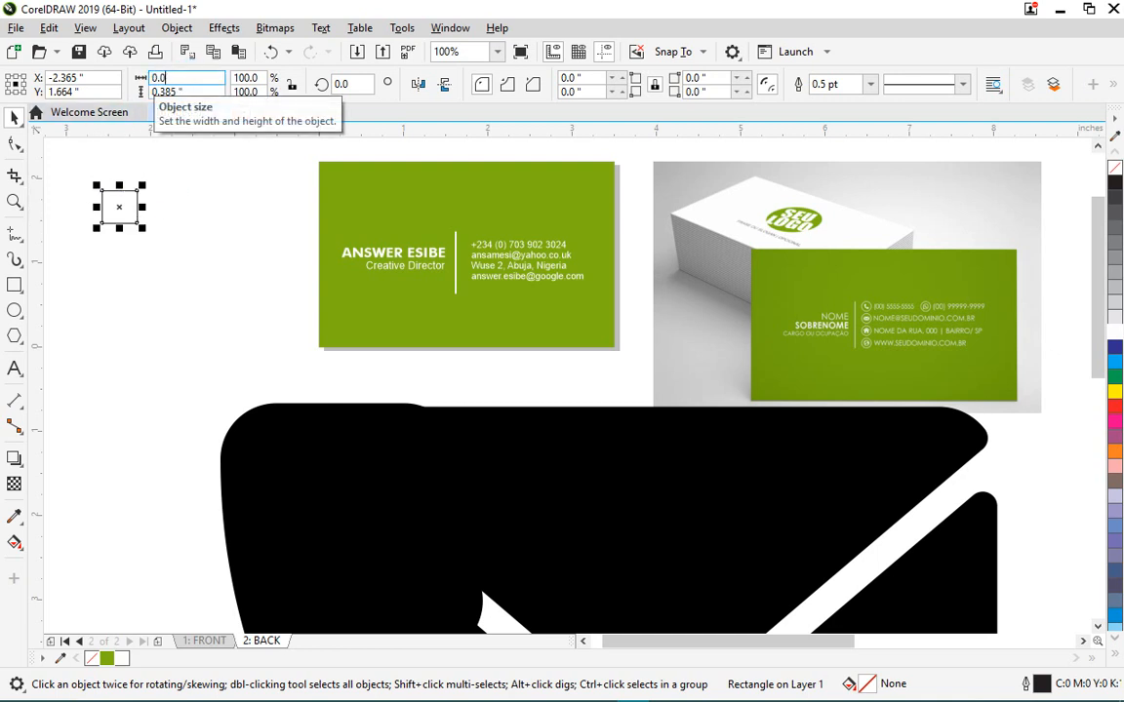
{"action": "key", "text": "Return"}
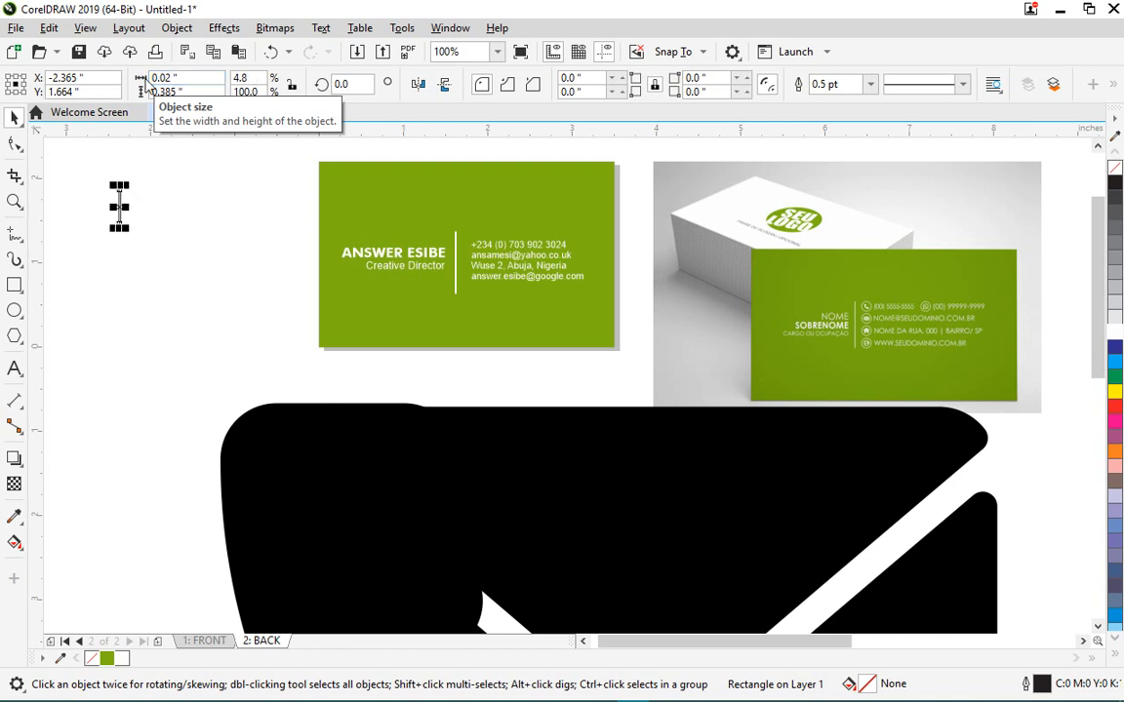
{"action": "left_click", "coordinate": [161, 79]}
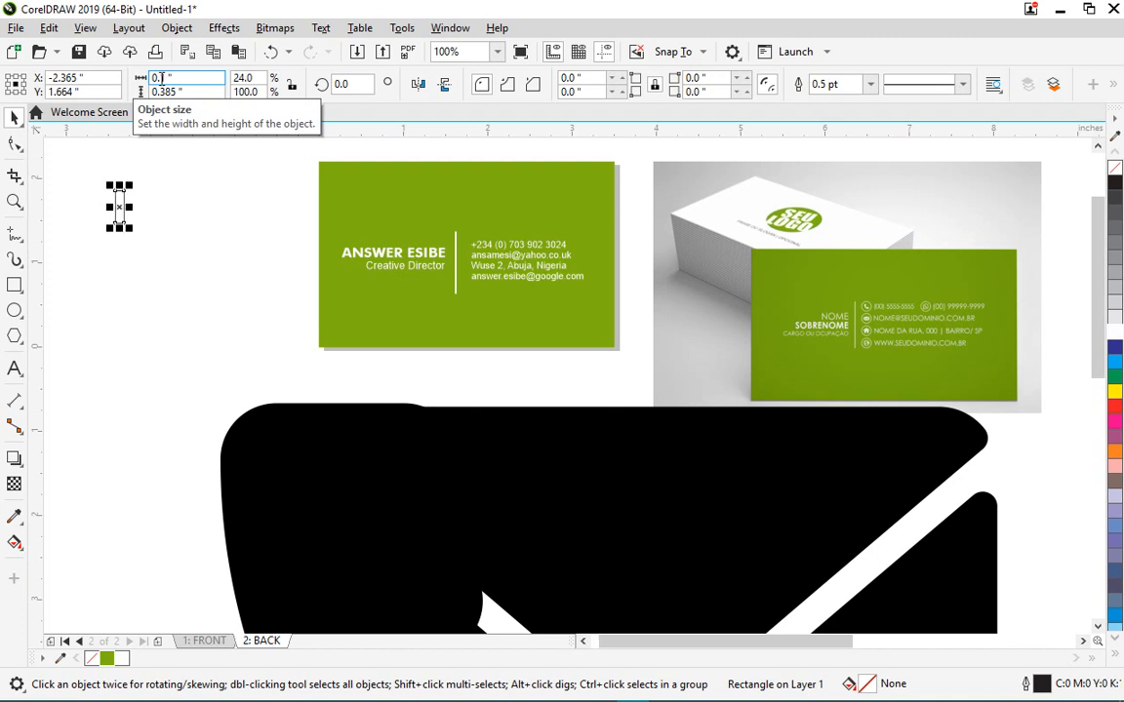
{"action": "left_click_drag", "start_coordinate": [184, 93], "coordinate": [160, 91]}
{"action": "type", "text": "0.1"}
{"action": "key", "text": "Return"}
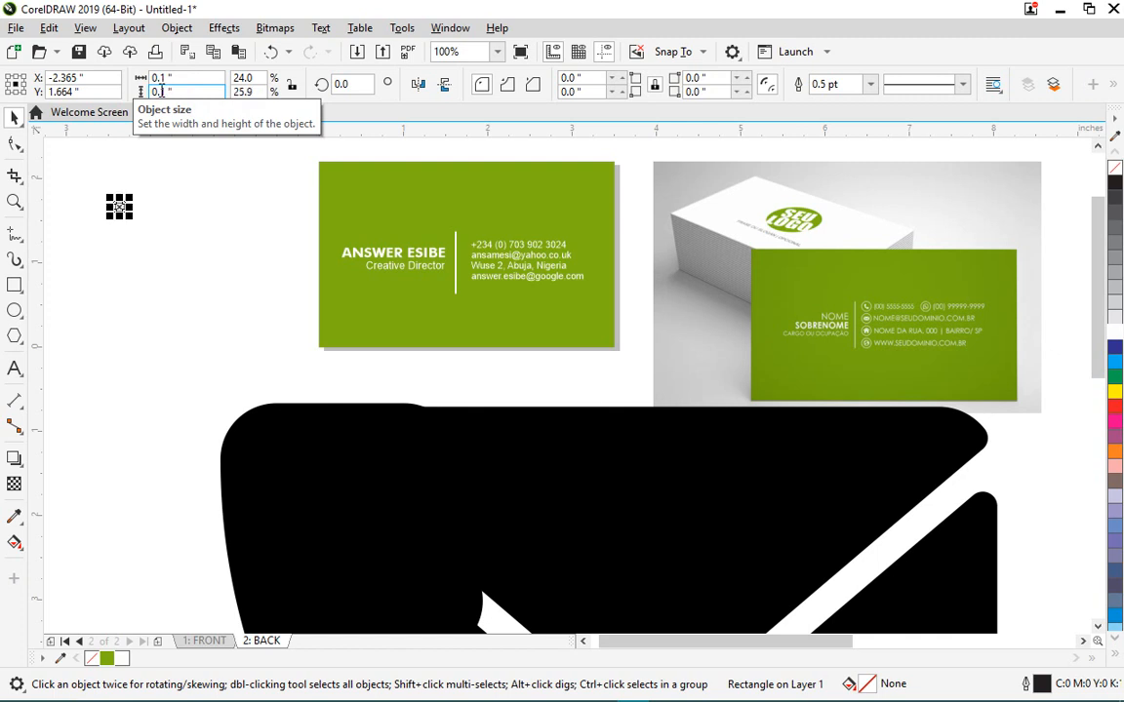
{"action": "left_click", "coordinate": [136, 252]}
{"action": "left_click", "coordinate": [120, 209]}
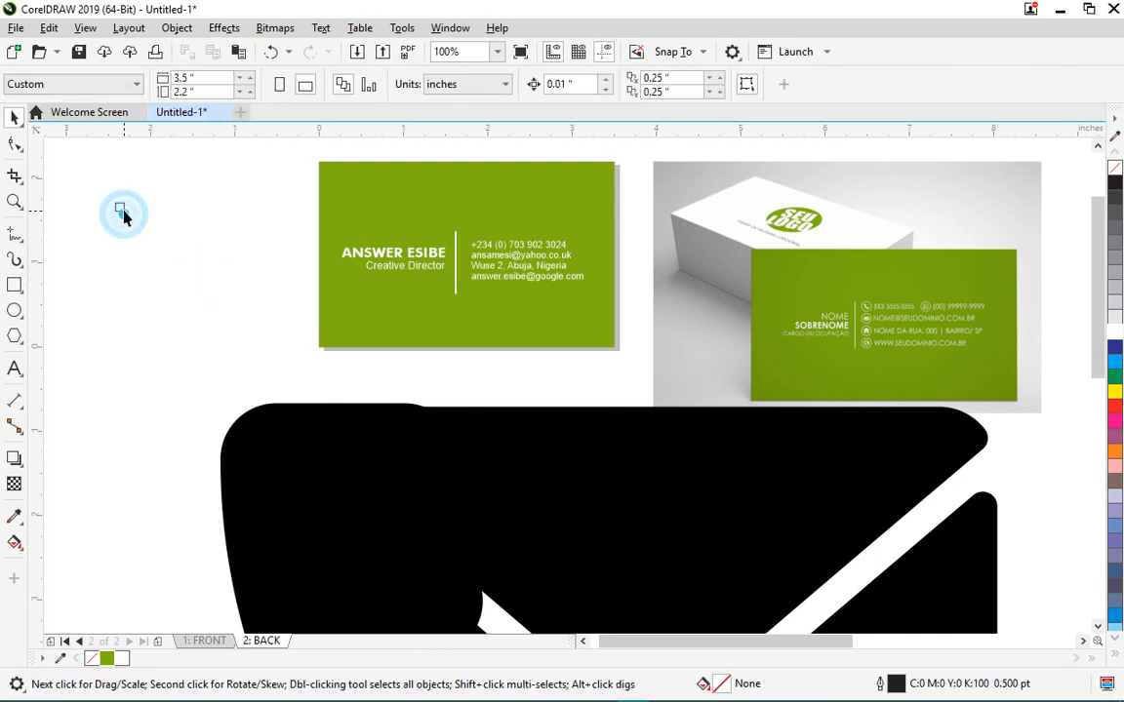
{"action": "left_click_drag", "start_coordinate": [120, 207], "coordinate": [259, 290]}
- Position the small reference square near the phone icon by the card's divider
{"action": "scroll", "coordinate": [235, 237], "scroll_direction": "up", "scroll_amount": 1}
{"action": "scroll", "coordinate": [229, 240], "scroll_direction": "down", "scroll_amount": 1}
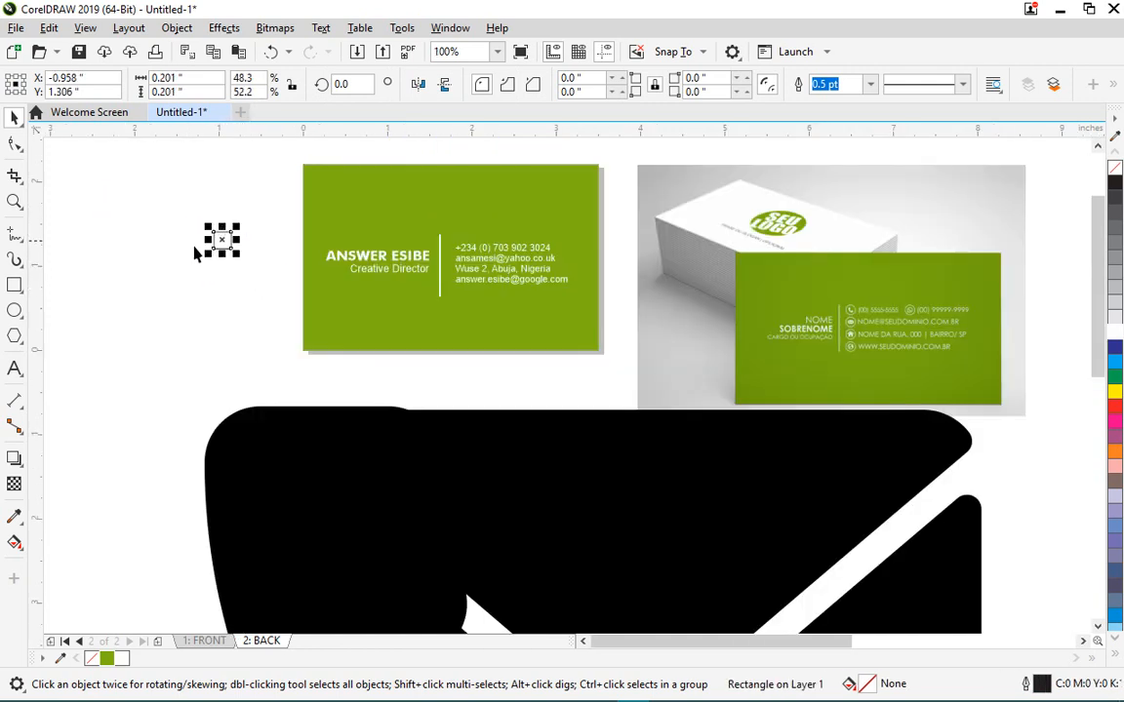
{"action": "scroll", "coordinate": [358, 273], "scroll_direction": "down", "scroll_amount": 1}
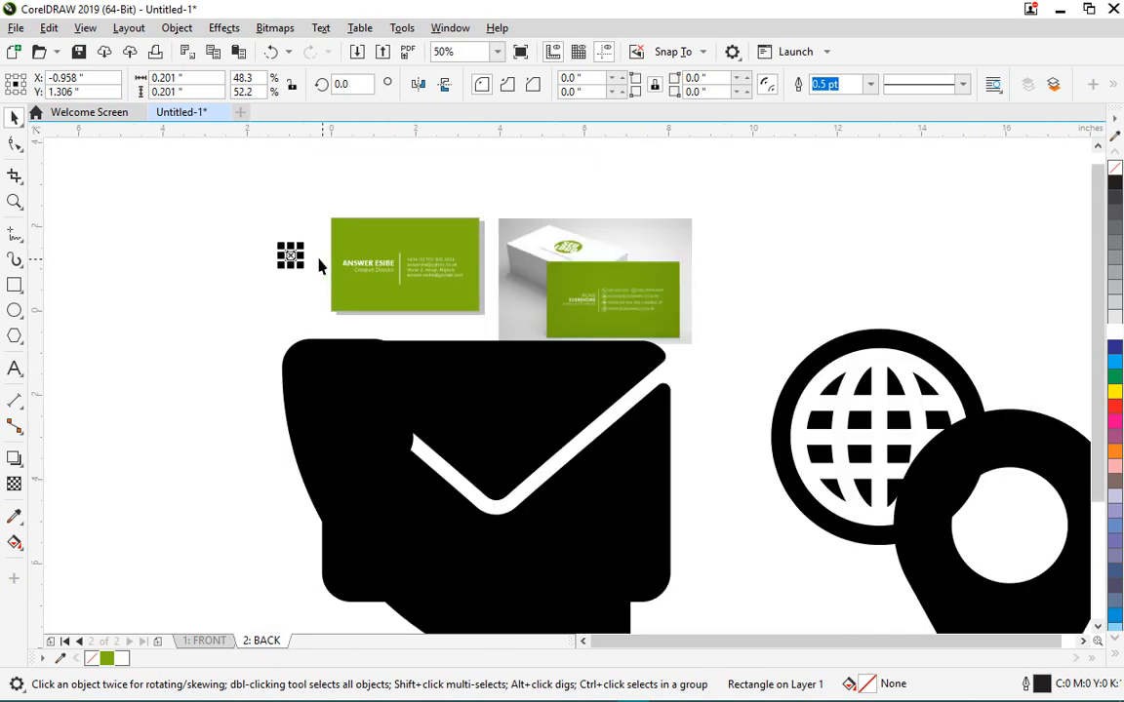
{"action": "left_click_drag", "start_coordinate": [292, 252], "coordinate": [149, 346]}
{"action": "scroll", "coordinate": [404, 268], "scroll_direction": "up", "scroll_amount": 3}
{"action": "scroll", "coordinate": [385, 232], "scroll_direction": "down", "scroll_amount": 2}
{"action": "scroll", "coordinate": [426, 317], "scroll_direction": "down", "scroll_amount": 2}
{"action": "scroll", "coordinate": [245, 353], "scroll_direction": "up", "scroll_amount": 2}
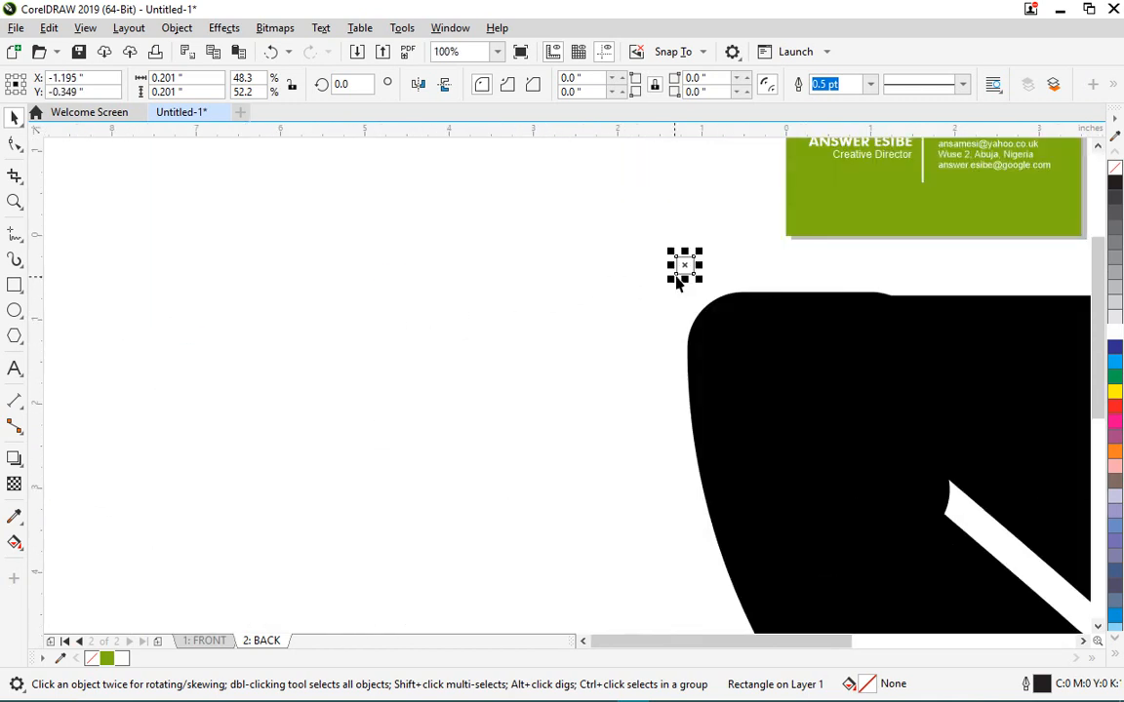
{"action": "left_click_drag", "start_coordinate": [690, 263], "coordinate": [447, 264]}
- Scale the phone icon down to about 14.5% so it fills the square
{"action": "left_click", "coordinate": [740, 357]}
{"action": "scroll", "coordinate": [478, 318], "scroll_direction": "down", "scroll_amount": 1}
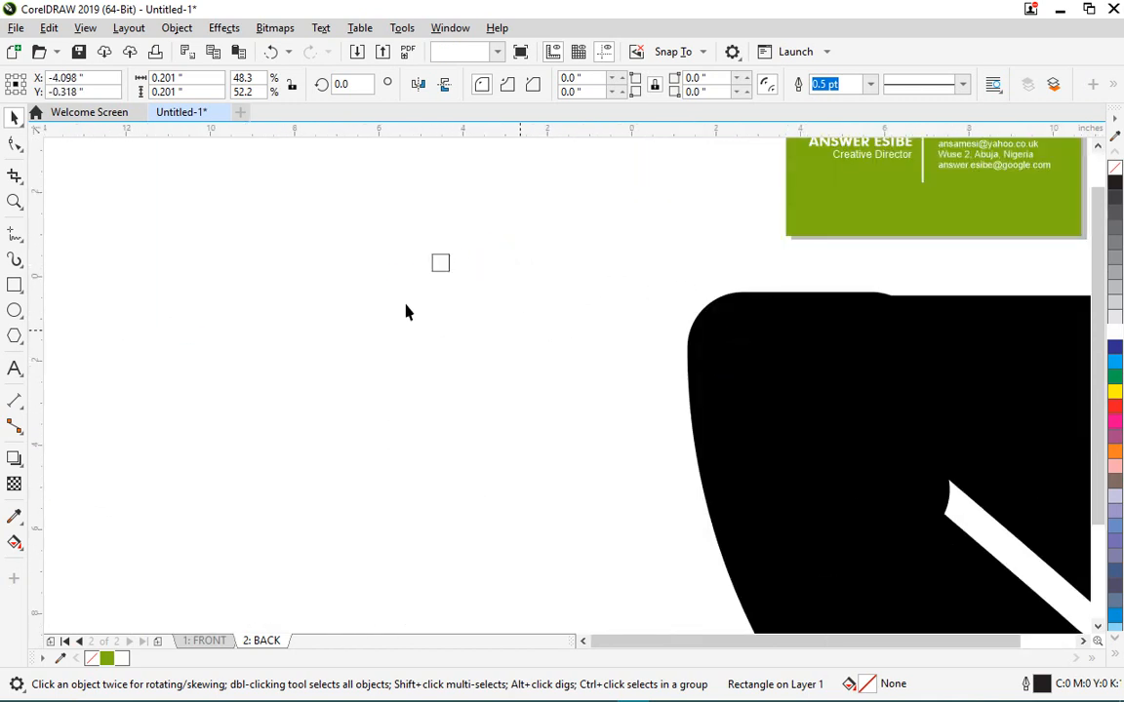
{"action": "left_click_drag", "start_coordinate": [936, 300], "coordinate": [675, 388]}
{"action": "left_click_drag", "start_coordinate": [574, 610], "coordinate": [482, 281]}
{"action": "scroll", "coordinate": [482, 281], "scroll_direction": "up", "scroll_amount": 1}
{"action": "left_click_drag", "start_coordinate": [558, 372], "coordinate": [443, 285]}
{"action": "scroll", "coordinate": [444, 277], "scroll_direction": "up", "scroll_amount": 4}
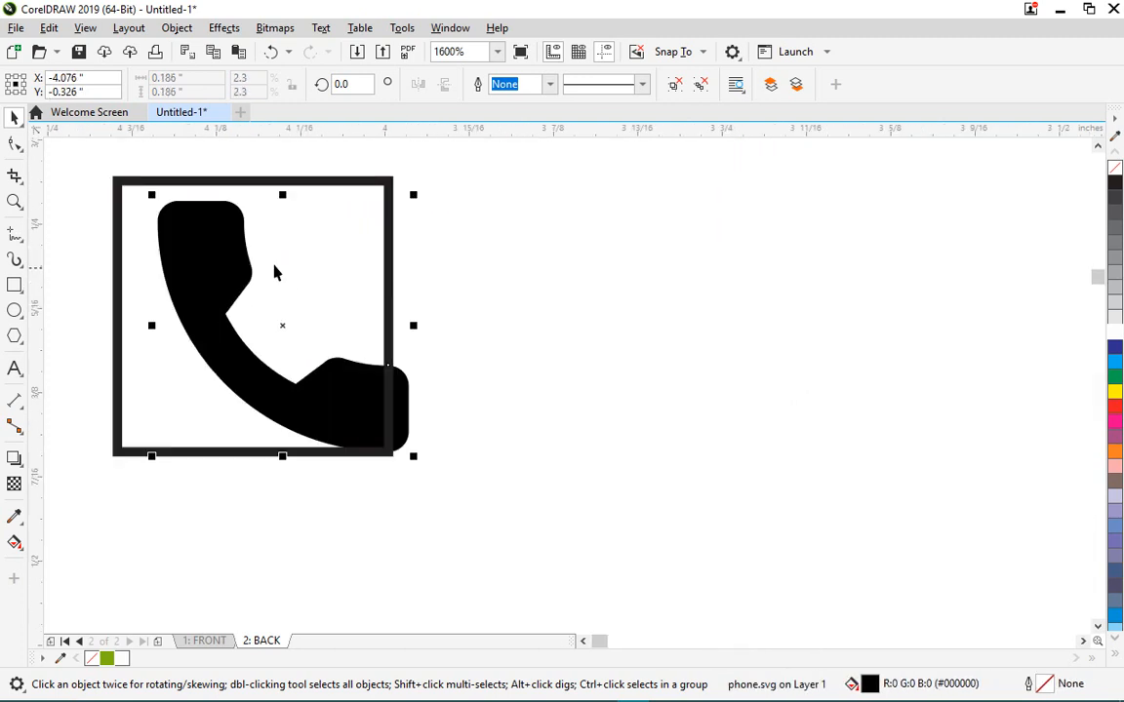
{"action": "mouse_move", "coordinate": [227, 254]}
{"action": "left_mouse_down"}
{"action": "mouse_move", "coordinate": [190, 244]}
{"action": "mouse_move", "coordinate": [239, 280]}
{"action": "mouse_move", "coordinate": [243, 254]}
{"action": "mouse_move", "coordinate": [238, 295]}
{"action": "mouse_move", "coordinate": [234, 276]}
{"action": "left_mouse_up"}
{"action": "left_click", "coordinate": [457, 401]}
{"action": "left_click", "coordinate": [232, 230]}
{"action": "left_click_drag", "start_coordinate": [397, 471], "coordinate": [409, 476]}
{"action": "scroll", "coordinate": [394, 321], "scroll_direction": "down", "scroll_amount": 2}
- Move the square off the phone and bring the envelope icon up and left
{"action": "left_click_drag", "start_coordinate": [388, 306], "coordinate": [388, 455]}
{"action": "scroll", "coordinate": [399, 414], "scroll_direction": "down", "scroll_amount": 2}
{"action": "left_click_drag", "start_coordinate": [838, 458], "coordinate": [207, 310]}
{"action": "scroll", "coordinate": [469, 291], "scroll_direction": "down", "scroll_amount": 1}
{"action": "left_click", "coordinate": [622, 259]}
{"action": "left_click", "coordinate": [490, 283]}
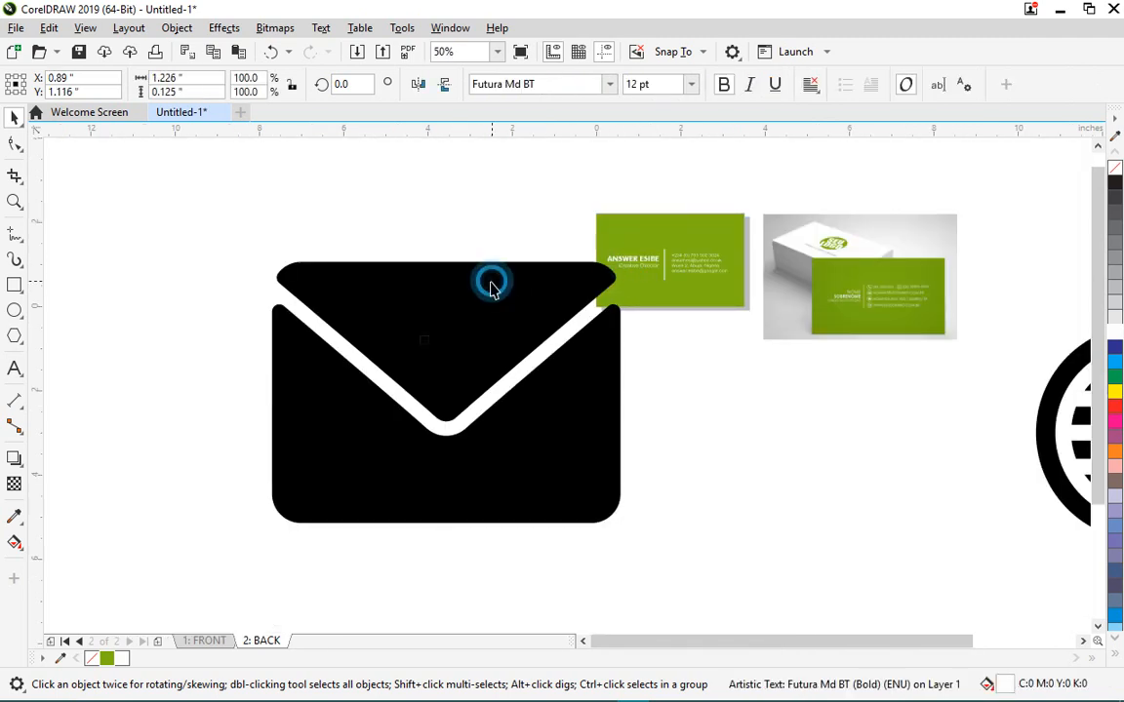
- Scale the envelope icon to the reference square's size and snap it below the phone
{"action": "left_click_drag", "start_coordinate": [625, 259], "coordinate": [306, 457]}
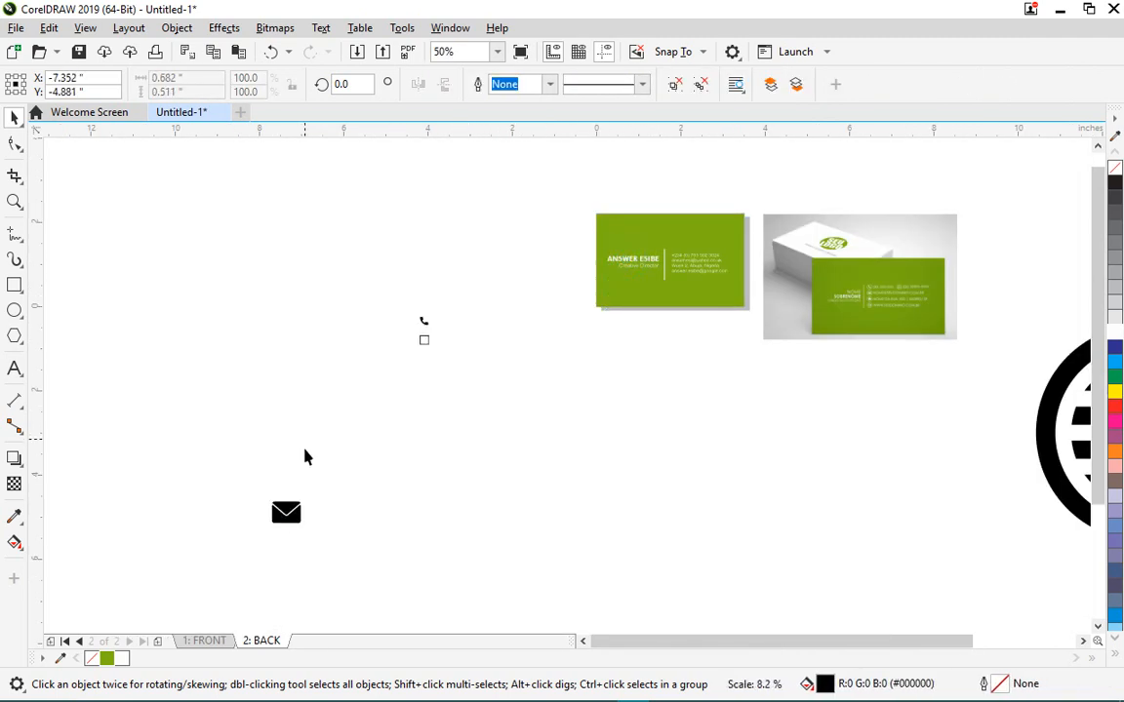
{"action": "left_click_drag", "start_coordinate": [292, 513], "coordinate": [464, 359]}
{"action": "scroll", "coordinate": [452, 346], "scroll_direction": "up", "scroll_amount": 2}
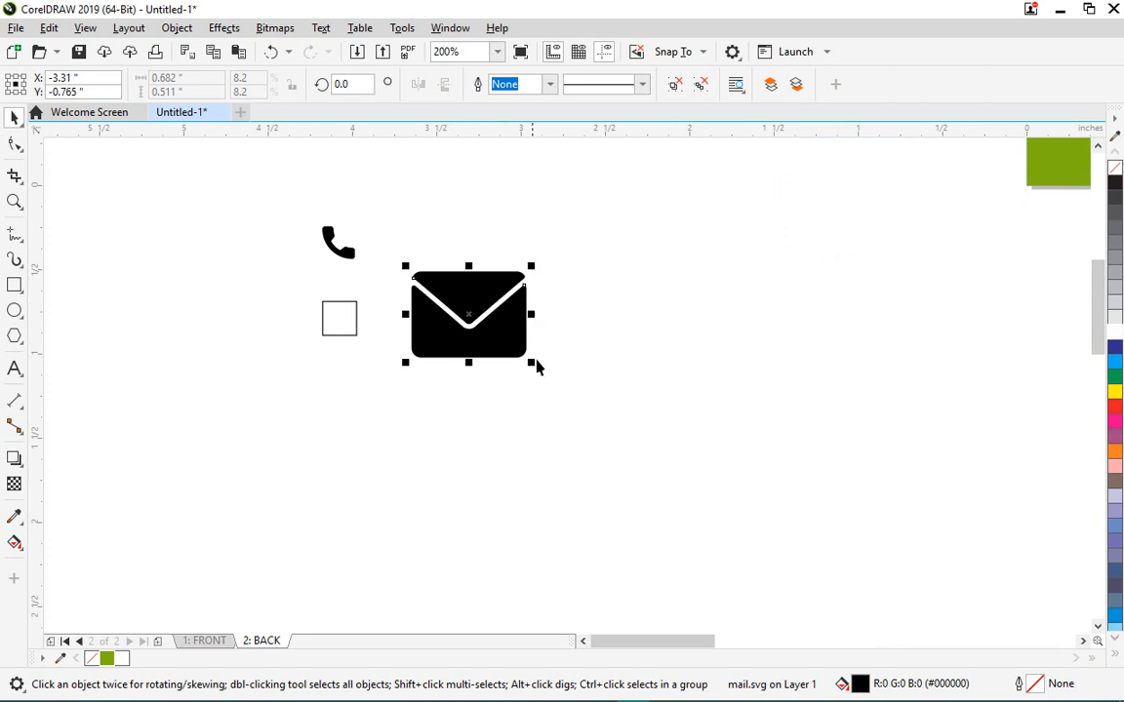
{"action": "left_click_drag", "start_coordinate": [534, 364], "coordinate": [435, 290]}
{"action": "left_click_drag", "start_coordinate": [426, 283], "coordinate": [353, 330]}
{"action": "scroll", "coordinate": [332, 327], "scroll_direction": "up", "scroll_amount": 1}
{"action": "left_click_drag", "start_coordinate": [448, 240], "coordinate": [536, 280]}
{"action": "left_click", "coordinate": [546, 254]}
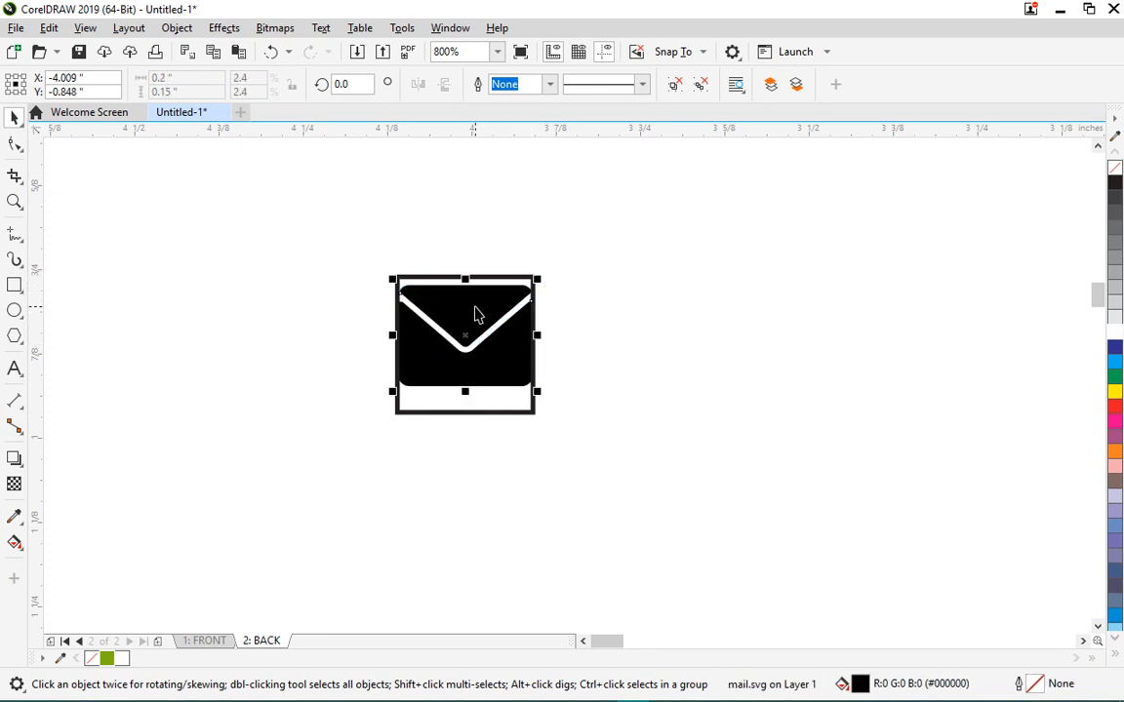
{"action": "left_click_drag", "start_coordinate": [467, 337], "coordinate": [627, 365]}
{"action": "scroll", "coordinate": [484, 306], "scroll_direction": "down", "scroll_amount": 1}
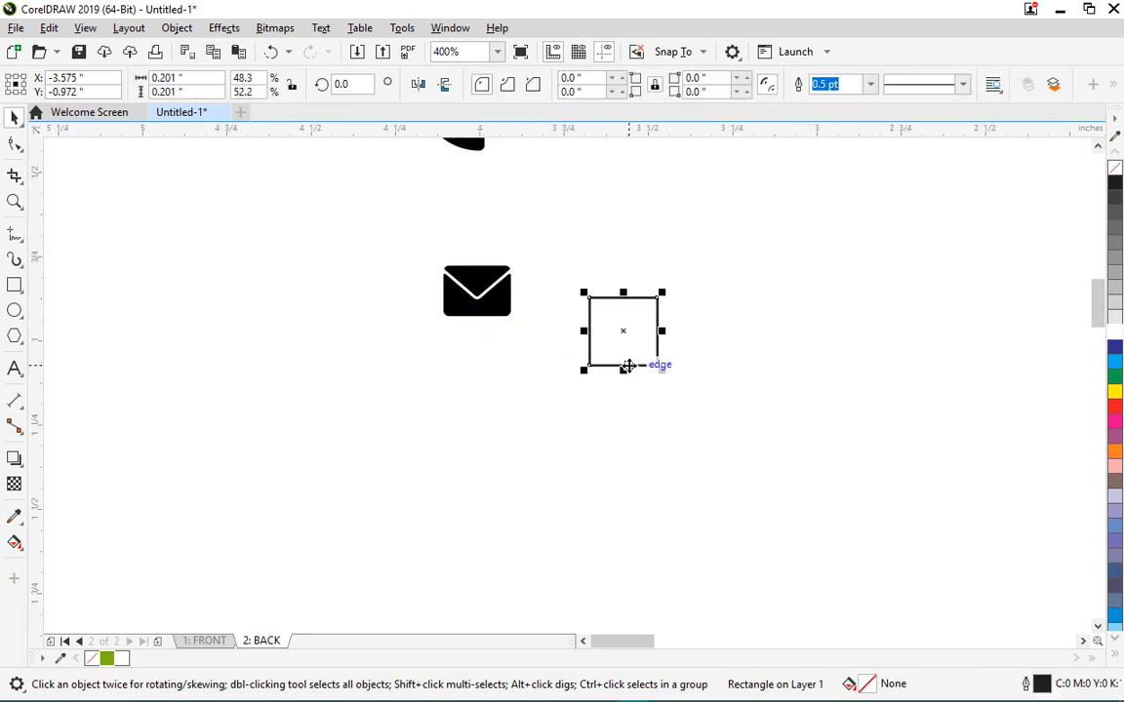
{"action": "scroll", "coordinate": [585, 324], "scroll_direction": "down", "scroll_amount": 2}
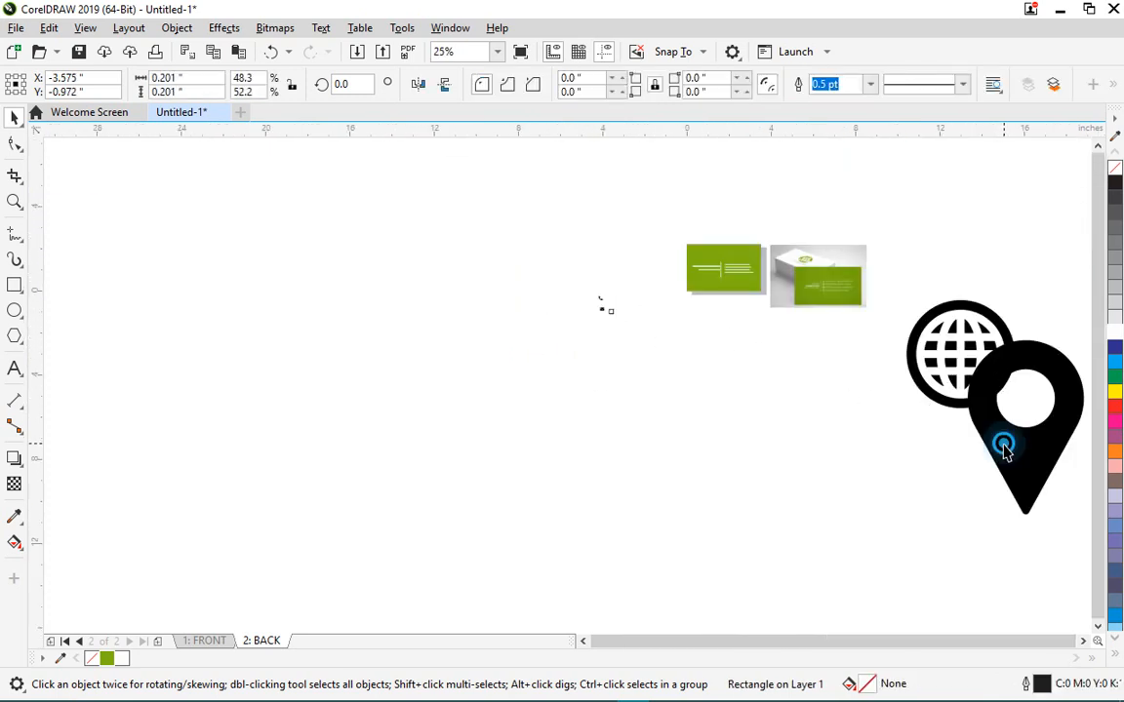
- Bring the map pin icon over, fit it to the reference square, and place it below the envelope
{"action": "left_click_drag", "start_coordinate": [1001, 444], "coordinate": [636, 312]}
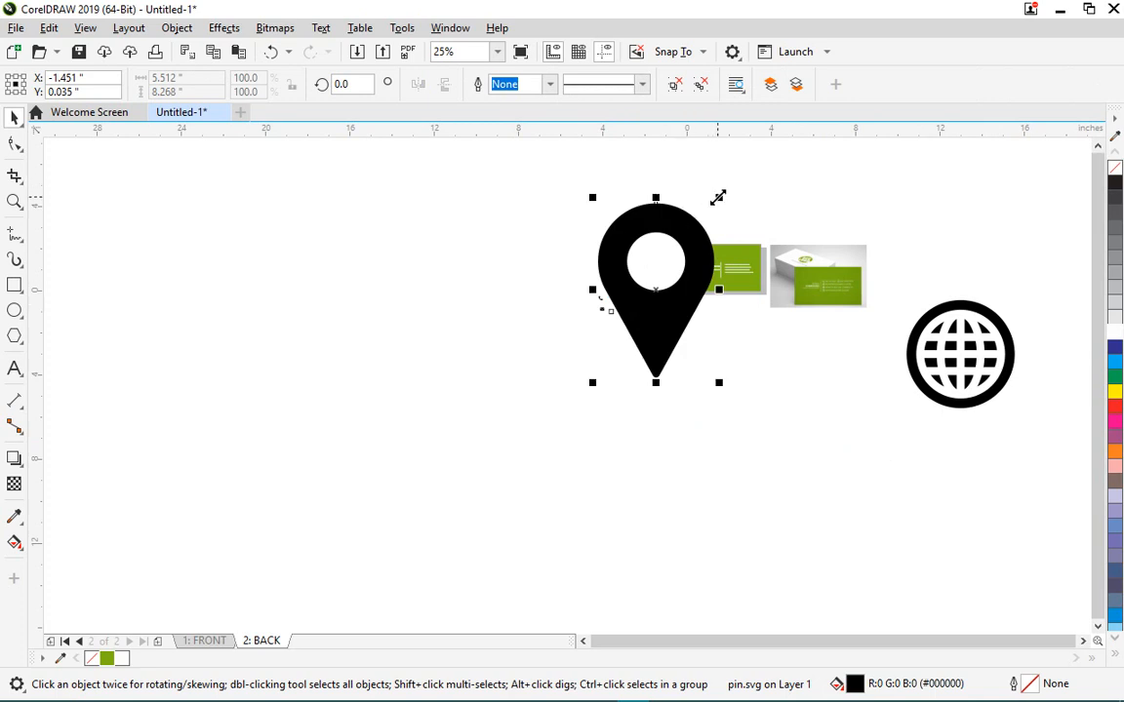
{"action": "left_click_drag", "start_coordinate": [718, 198], "coordinate": [629, 303]}
{"action": "scroll", "coordinate": [605, 351], "scroll_direction": "up", "scroll_amount": 1}
{"action": "left_click_drag", "start_coordinate": [605, 406], "coordinate": [625, 268]}
{"action": "scroll", "coordinate": [634, 254], "scroll_direction": "up", "scroll_amount": 2}
{"action": "left_click_drag", "start_coordinate": [616, 222], "coordinate": [618, 302]}
{"action": "scroll", "coordinate": [532, 347], "scroll_direction": "up", "scroll_amount": 2}
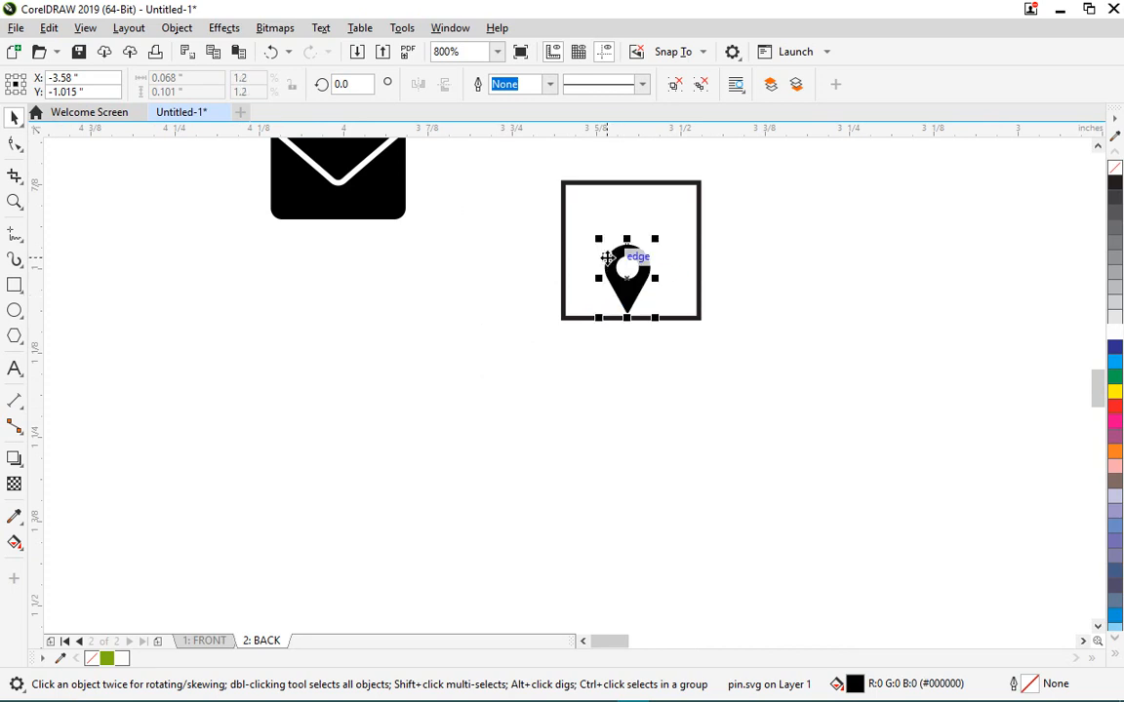
{"action": "left_click_drag", "start_coordinate": [596, 239], "coordinate": [561, 241]}
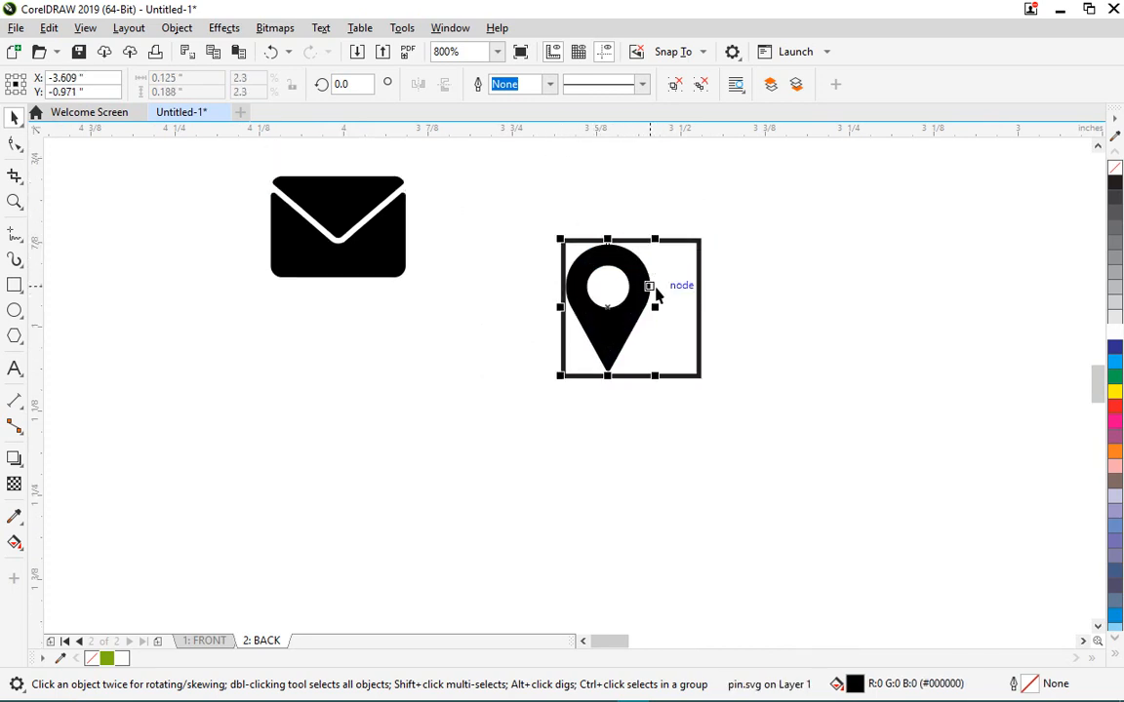
{"action": "left_click_drag", "start_coordinate": [658, 240], "coordinate": [661, 235]}
{"action": "left_click_drag", "start_coordinate": [609, 301], "coordinate": [293, 395]}
{"action": "scroll", "coordinate": [409, 321], "scroll_direction": "down", "scroll_amount": 5}
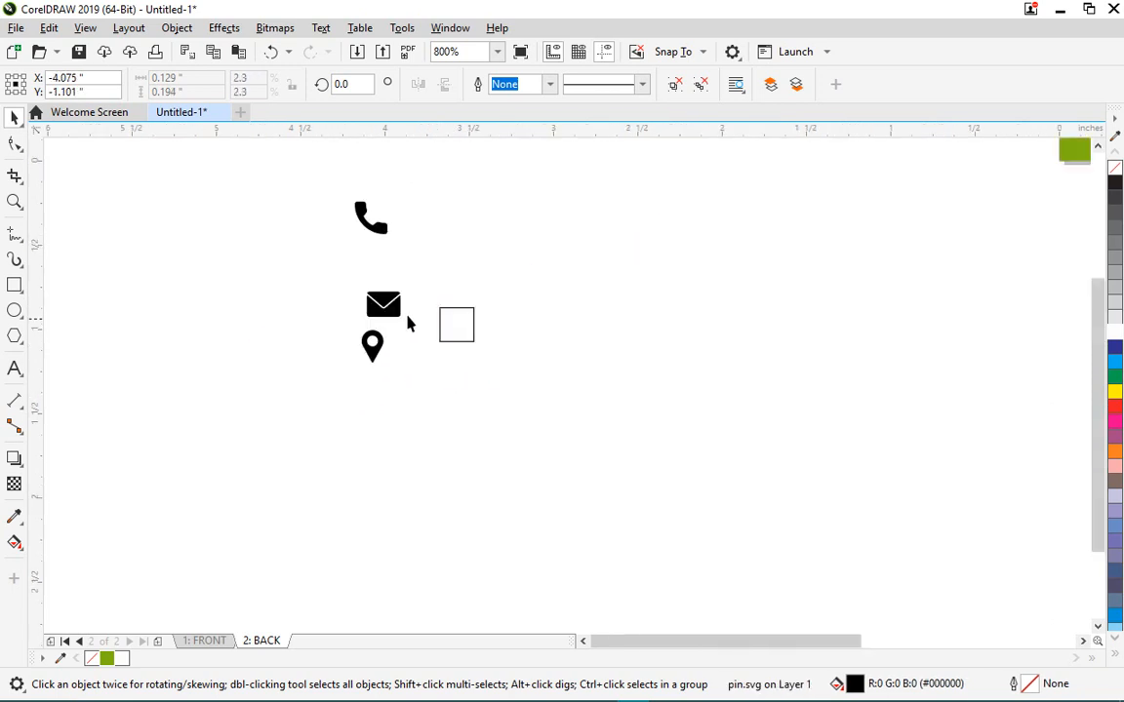
{"action": "scroll", "coordinate": [557, 317], "scroll_direction": "down", "scroll_amount": 8}
- Shrink the globe icon to fill the reference square and set it below the map pin
{"action": "left_click_drag", "start_coordinate": [932, 361], "coordinate": [534, 400]}
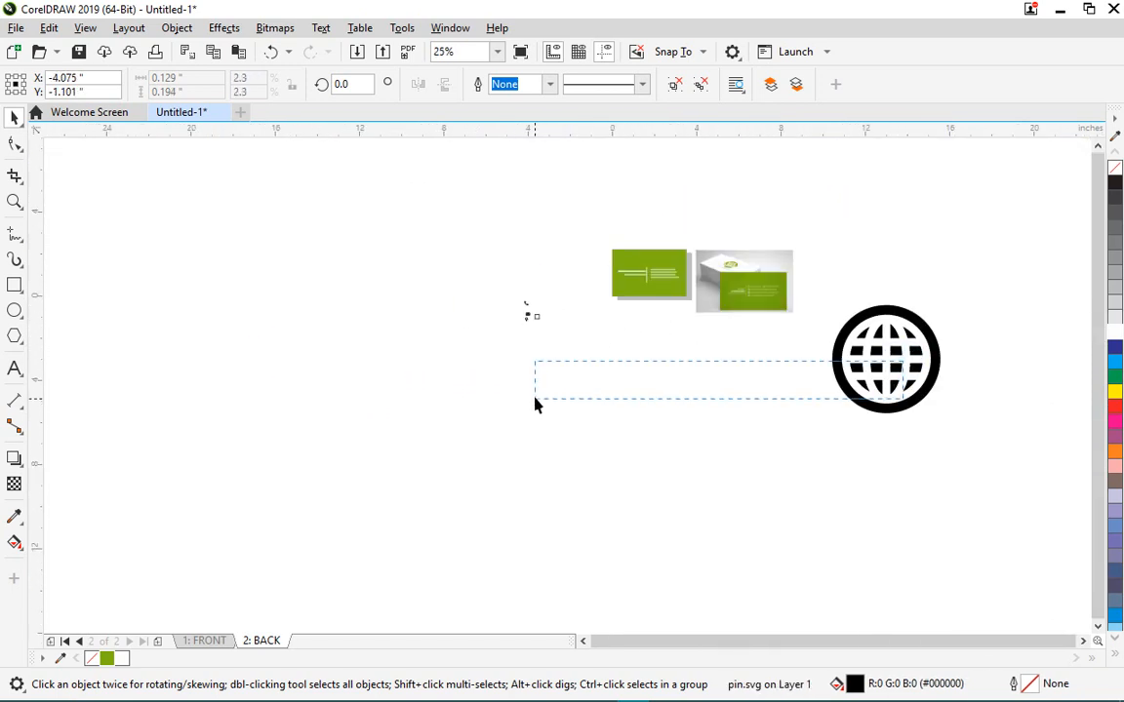
{"action": "left_click", "coordinate": [834, 388]}
{"action": "left_click_drag", "start_coordinate": [843, 382], "coordinate": [552, 301]}
{"action": "left_click_drag", "start_coordinate": [653, 220], "coordinate": [547, 321]}
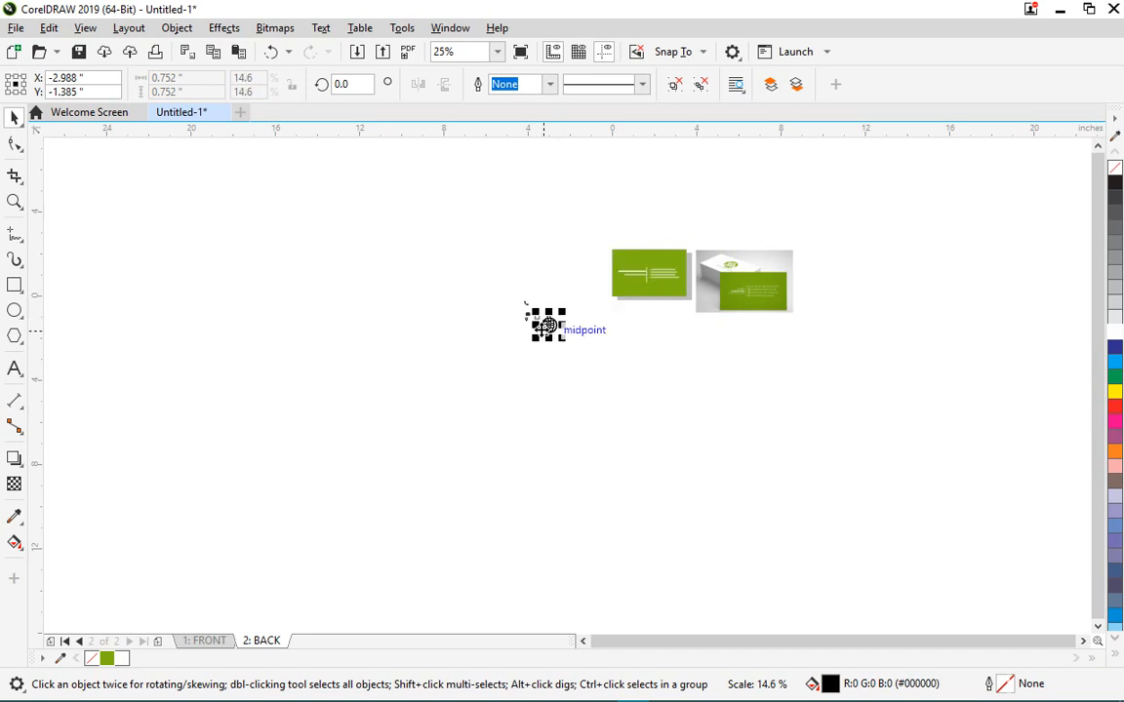
{"action": "scroll", "coordinate": [546, 320], "scroll_direction": "up", "scroll_amount": 5}
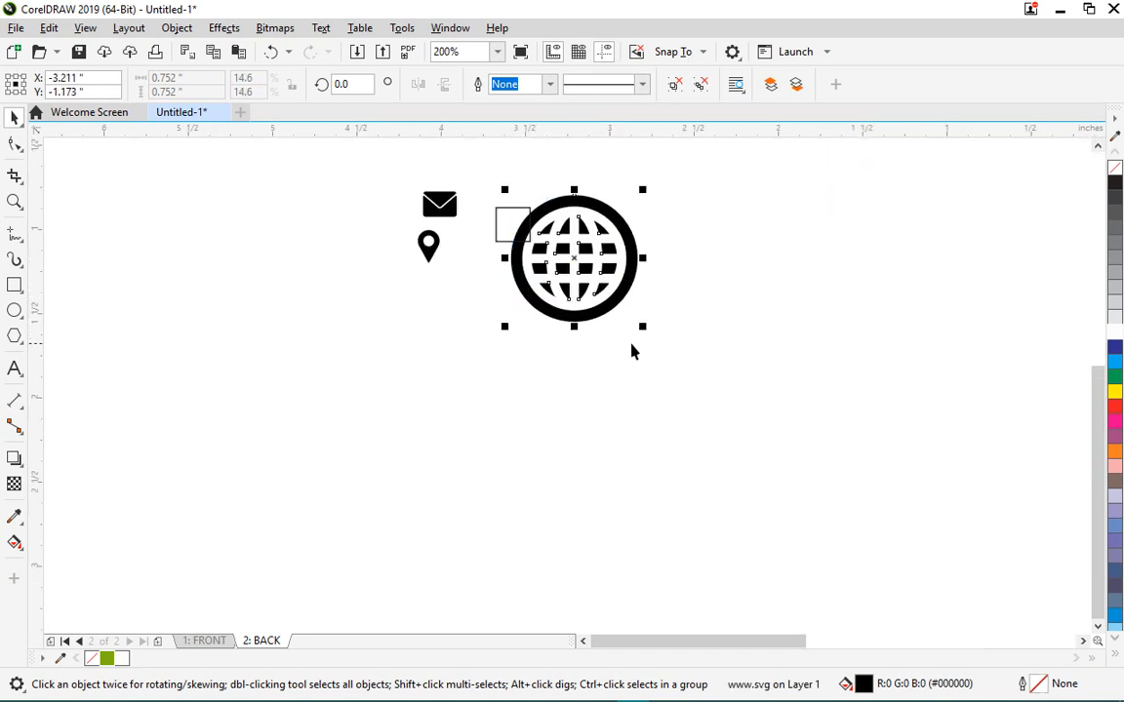
{"action": "left_click_drag", "start_coordinate": [640, 323], "coordinate": [531, 194]}
{"action": "scroll", "coordinate": [528, 210], "scroll_direction": "up", "scroll_amount": 1}
{"action": "scroll", "coordinate": [444, 353], "scroll_direction": "up", "scroll_amount": 1}
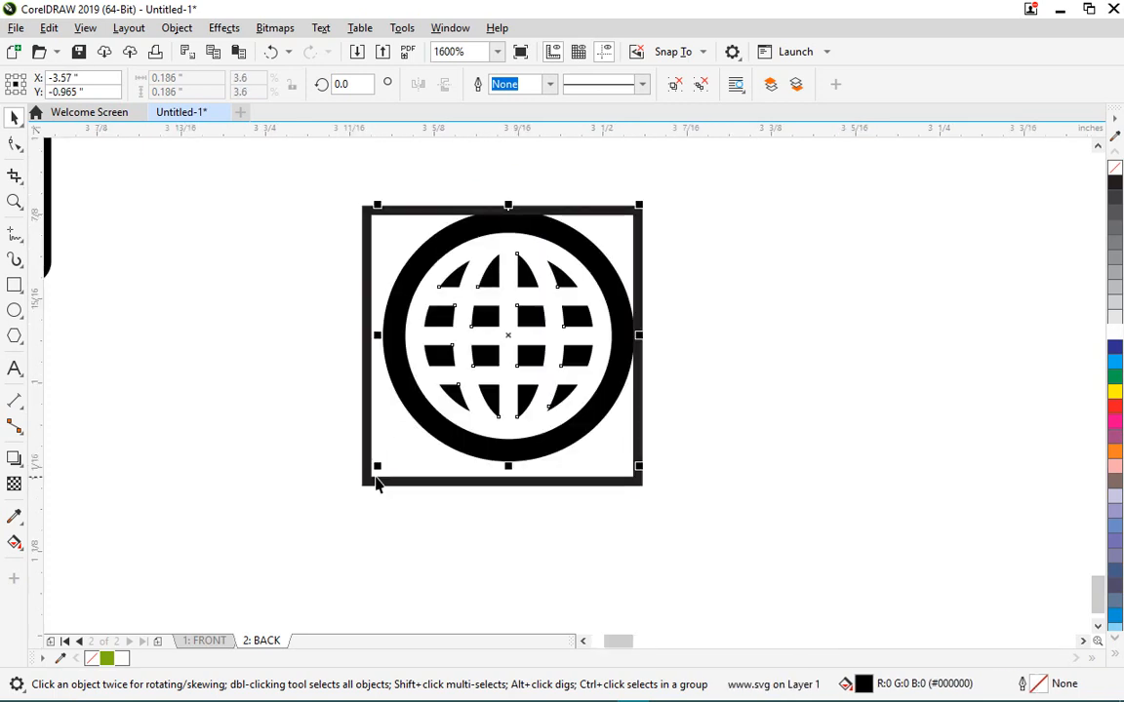
{"action": "mouse_move", "coordinate": [381, 467]}
{"action": "left_mouse_down"}
{"action": "mouse_move", "coordinate": [359, 479]}
{"action": "mouse_move", "coordinate": [376, 489]}
{"action": "left_mouse_up"}
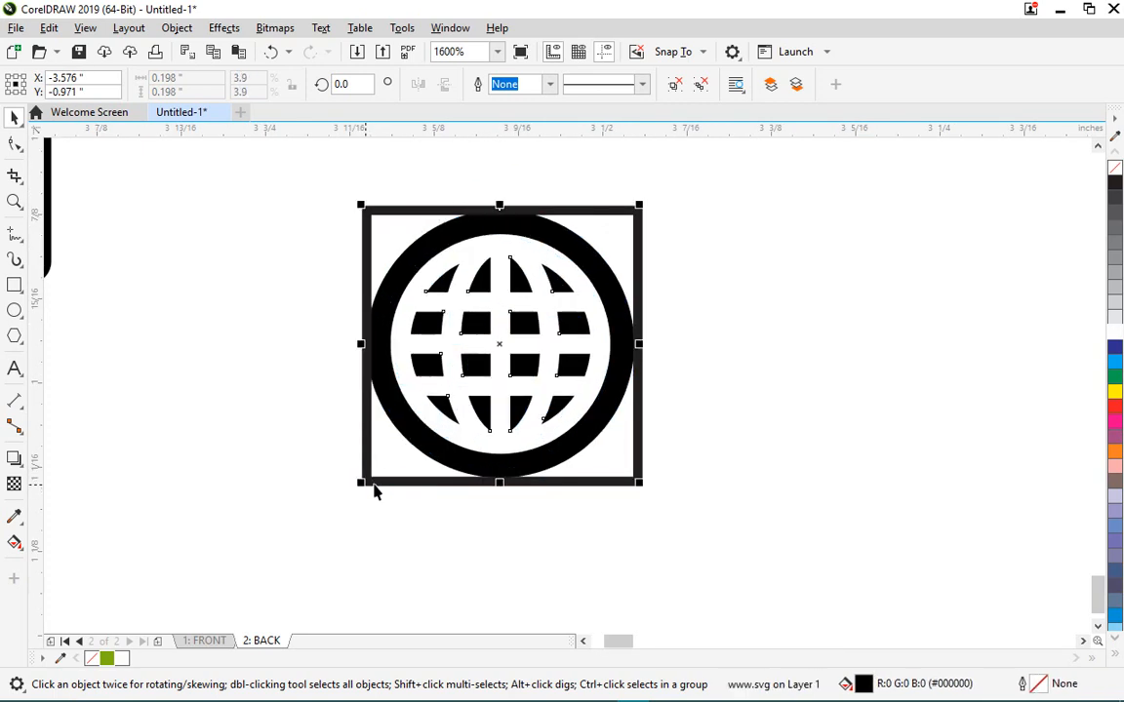
{"action": "scroll", "coordinate": [618, 288], "scroll_direction": "down", "scroll_amount": 2}
{"action": "mouse_move", "coordinate": [583, 306]}
{"action": "left_mouse_down"}
{"action": "mouse_move", "coordinate": [391, 432]}
{"action": "mouse_move", "coordinate": [404, 466]}
{"action": "mouse_move", "coordinate": [422, 455]}
{"action": "left_mouse_up"}
- Lower the phone icon and centre-align all four contact icons in one column
{"action": "scroll", "coordinate": [432, 285], "scroll_direction": "down", "scroll_amount": 1}
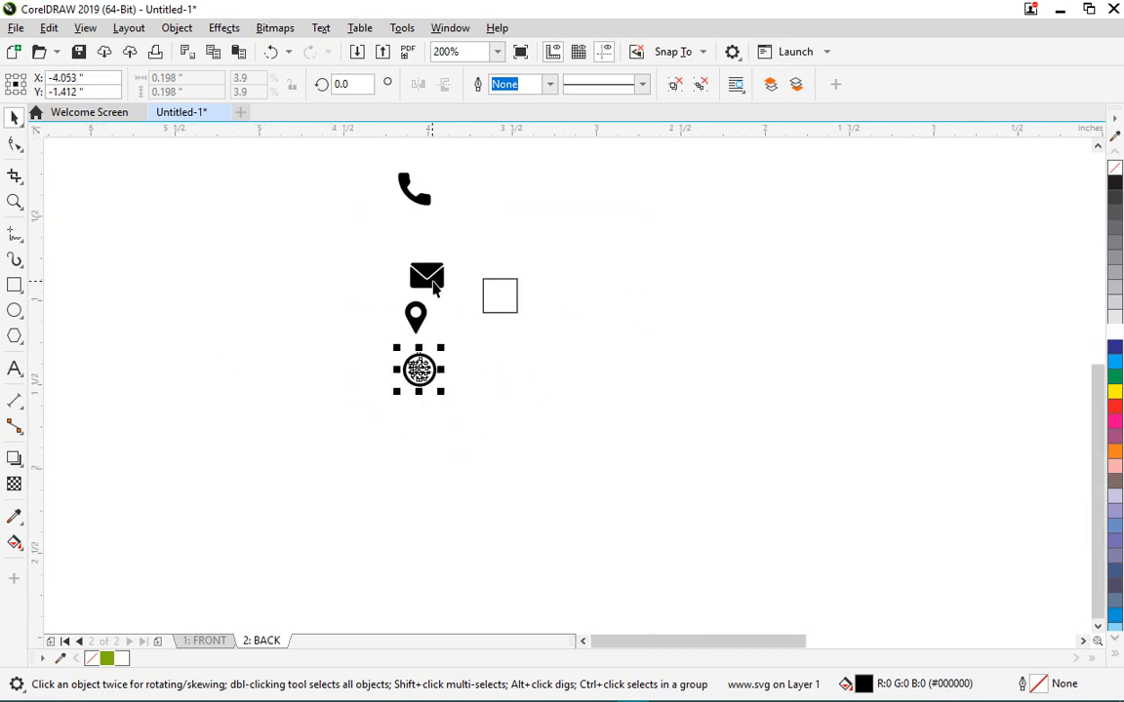
{"action": "left_click_drag", "start_coordinate": [417, 198], "coordinate": [431, 242]}
{"action": "left_click_drag", "start_coordinate": [326, 195], "coordinate": [482, 482]}
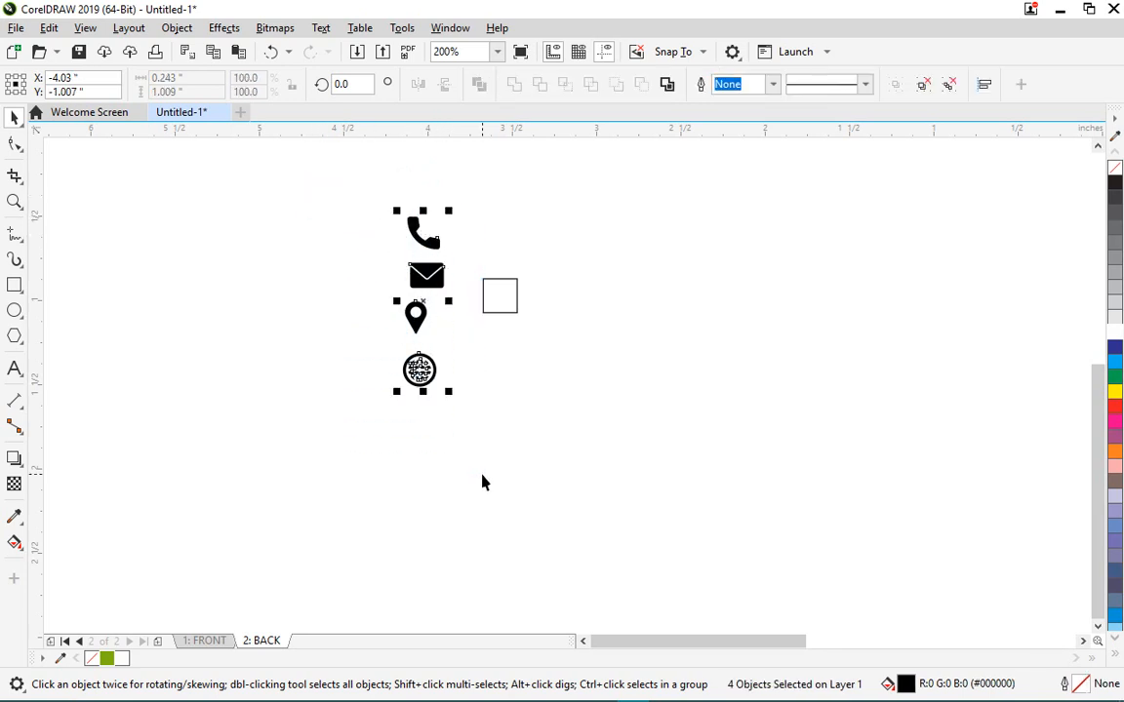
{"action": "key", "text": "c"}
{"action": "left_click", "coordinate": [515, 267]}
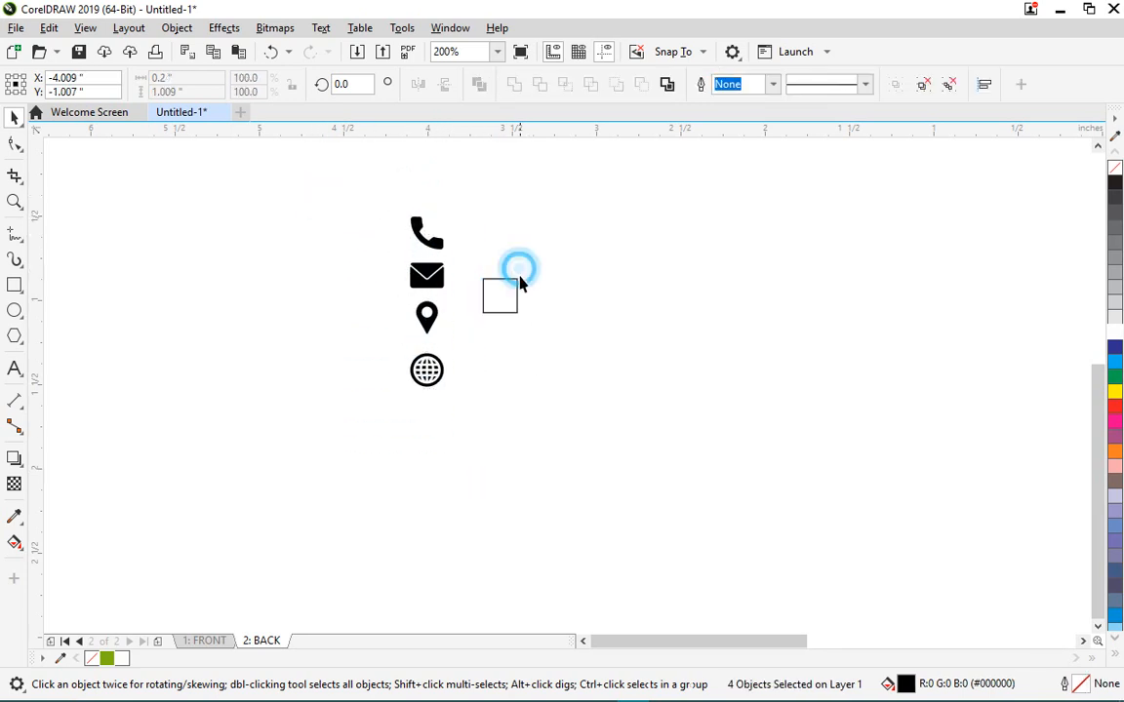
- Delete the reference square
{"action": "left_click_drag", "start_coordinate": [469, 260], "coordinate": [574, 391]}
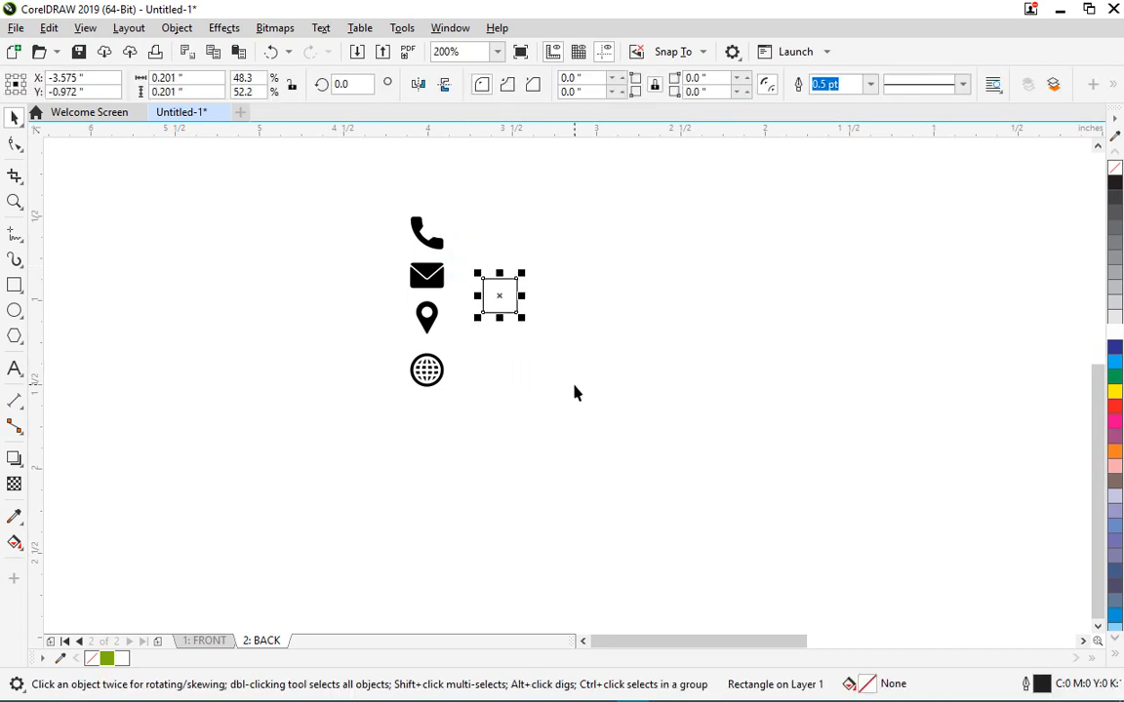
{"action": "key", "text": "Delete"}
{"action": "scroll", "coordinate": [566, 381], "scroll_direction": "down", "scroll_amount": 2}
{"action": "scroll", "coordinate": [523, 365], "scroll_direction": "up", "scroll_amount": 3}
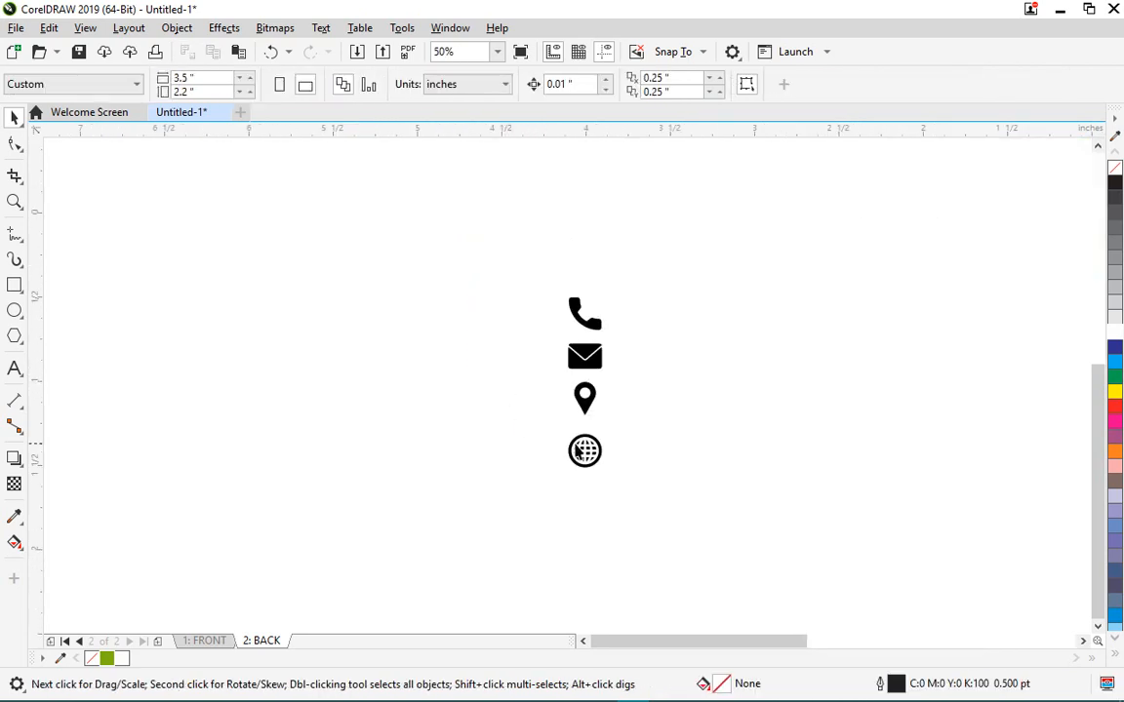
{"action": "left_click", "coordinate": [15, 310]}
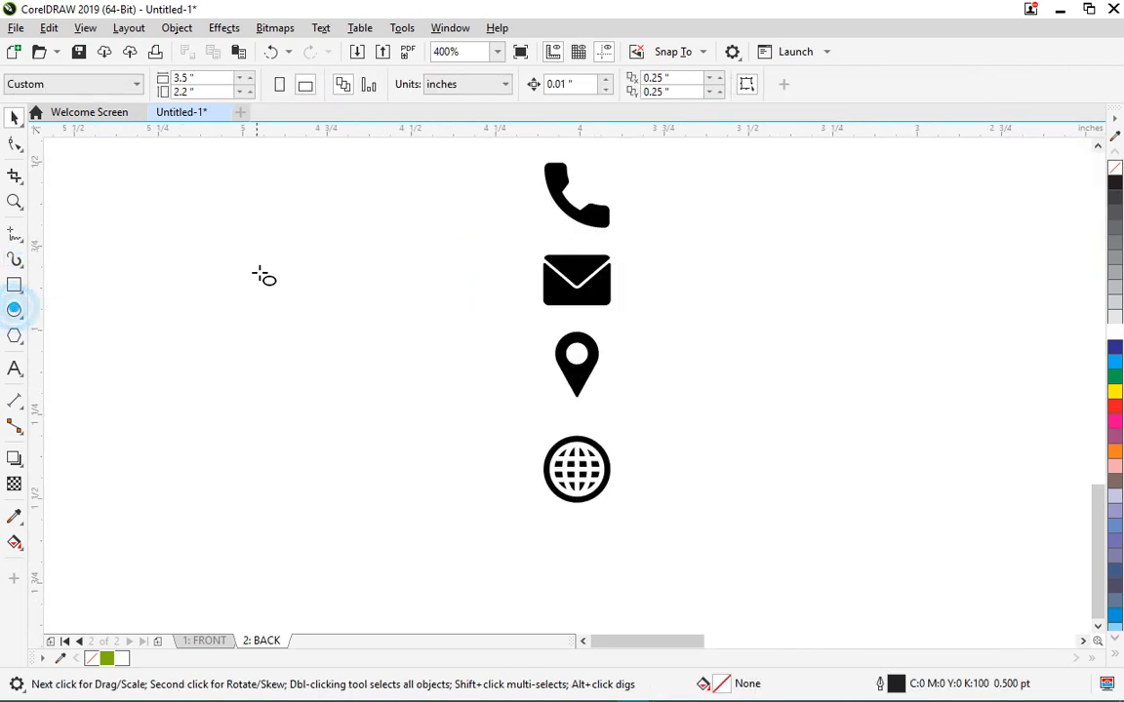
- Draw a thin circle around the phone icon and raise both together
{"action": "left_click_drag", "start_coordinate": [251, 256], "coordinate": [599, 199]}
{"action": "key", "text": "space"}
{"action": "scroll", "coordinate": [586, 227], "scroll_direction": "up", "scroll_amount": 2}
{"action": "scroll", "coordinate": [585, 196], "scroll_direction": "down", "scroll_amount": 2}
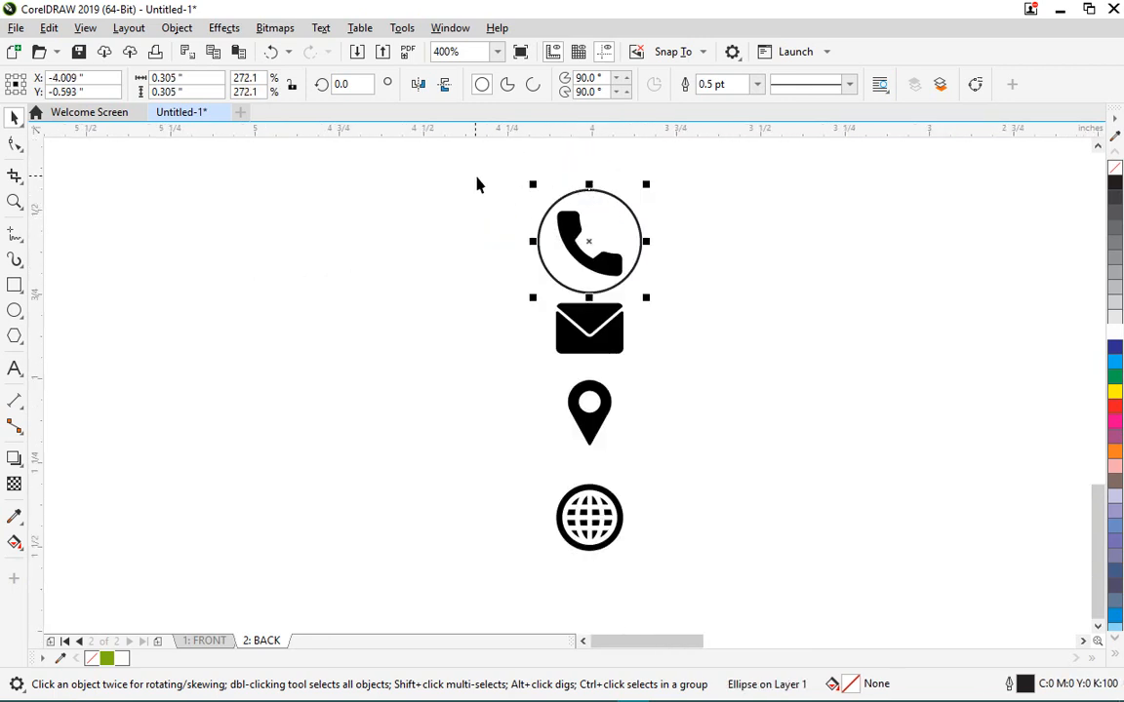
{"action": "left_click_drag", "start_coordinate": [480, 175], "coordinate": [709, 336]}
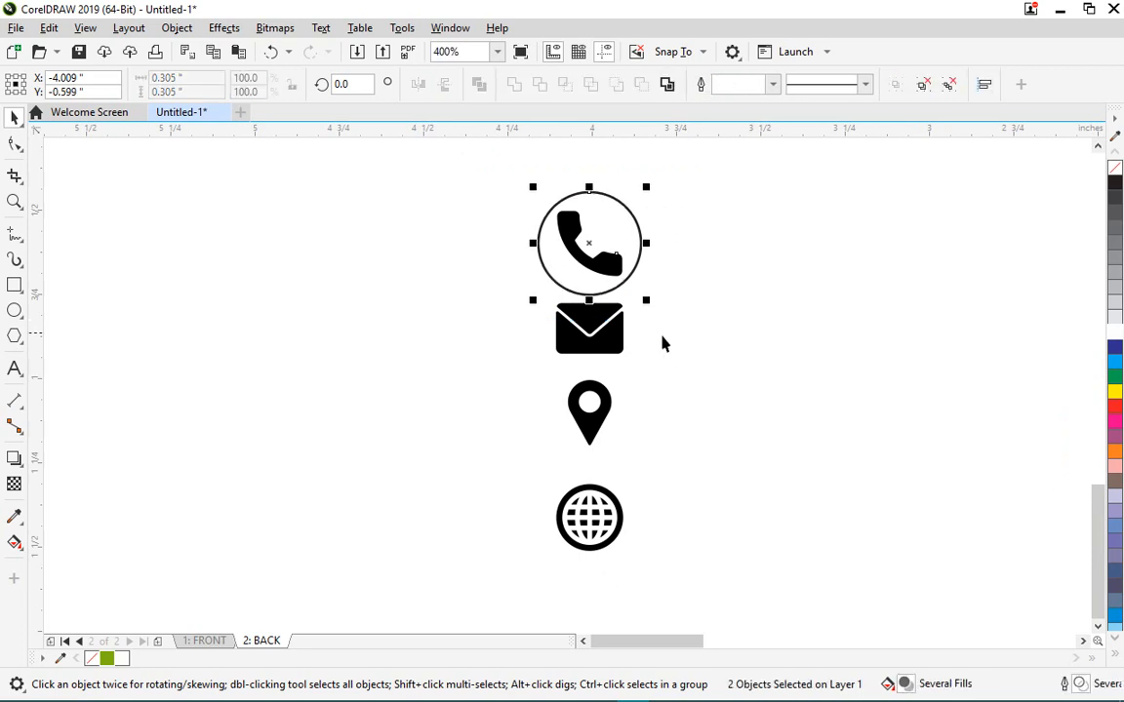
{"action": "scroll", "coordinate": [624, 343], "scroll_direction": "down", "scroll_amount": 2}
{"action": "scroll", "coordinate": [586, 337], "scroll_direction": "up", "scroll_amount": 1}
{"action": "left_click_drag", "start_coordinate": [573, 357], "coordinate": [512, 365]}
- Place a copy of the circle over the envelope icon
{"action": "left_click", "coordinate": [627, 316]}
{"action": "left_click", "coordinate": [594, 289]}
{"action": "left_click", "coordinate": [624, 416]}
{"action": "left_click", "coordinate": [643, 436]}
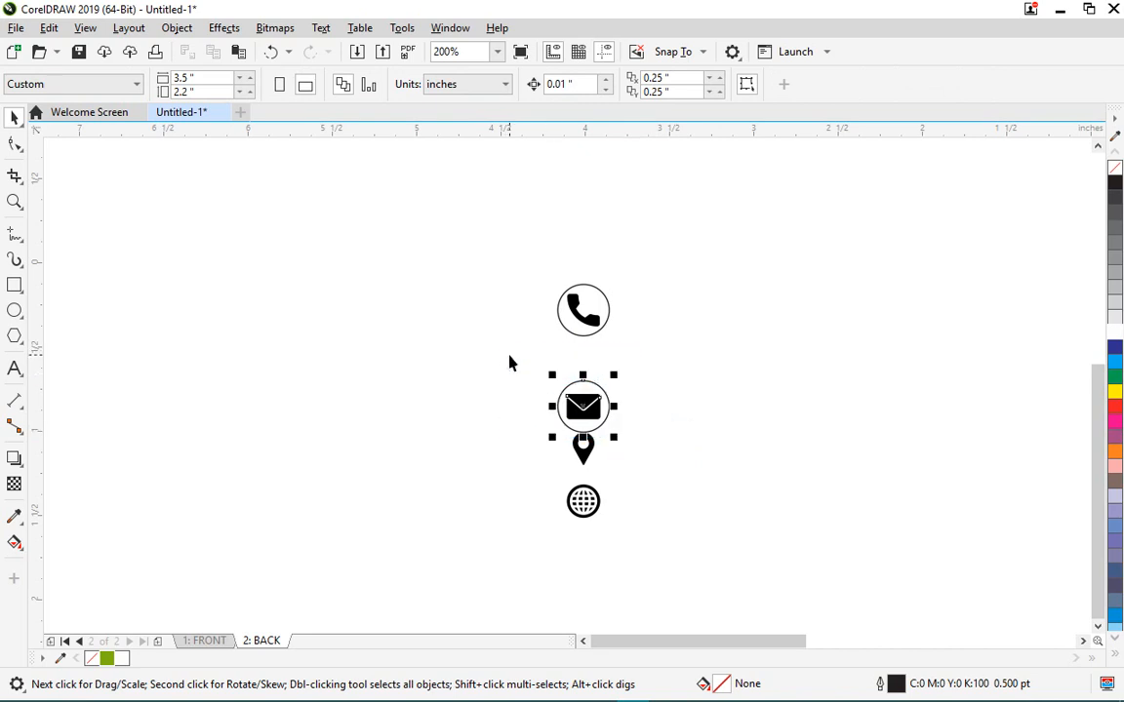
- Align the envelope's centres horizontally and vertically with its circle using Align and Distribute
{"action": "left_click", "coordinate": [170, 32]}
{"action": "mouse_move", "coordinate": [312, 274]}
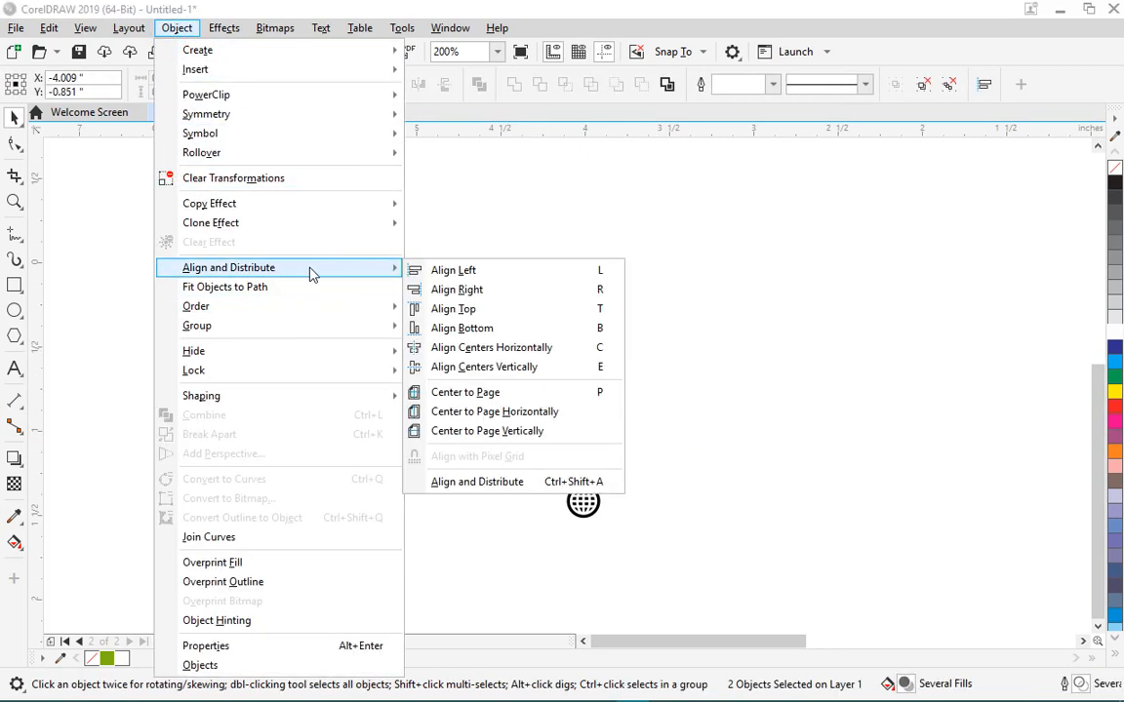
{"action": "left_click", "coordinate": [549, 352]}
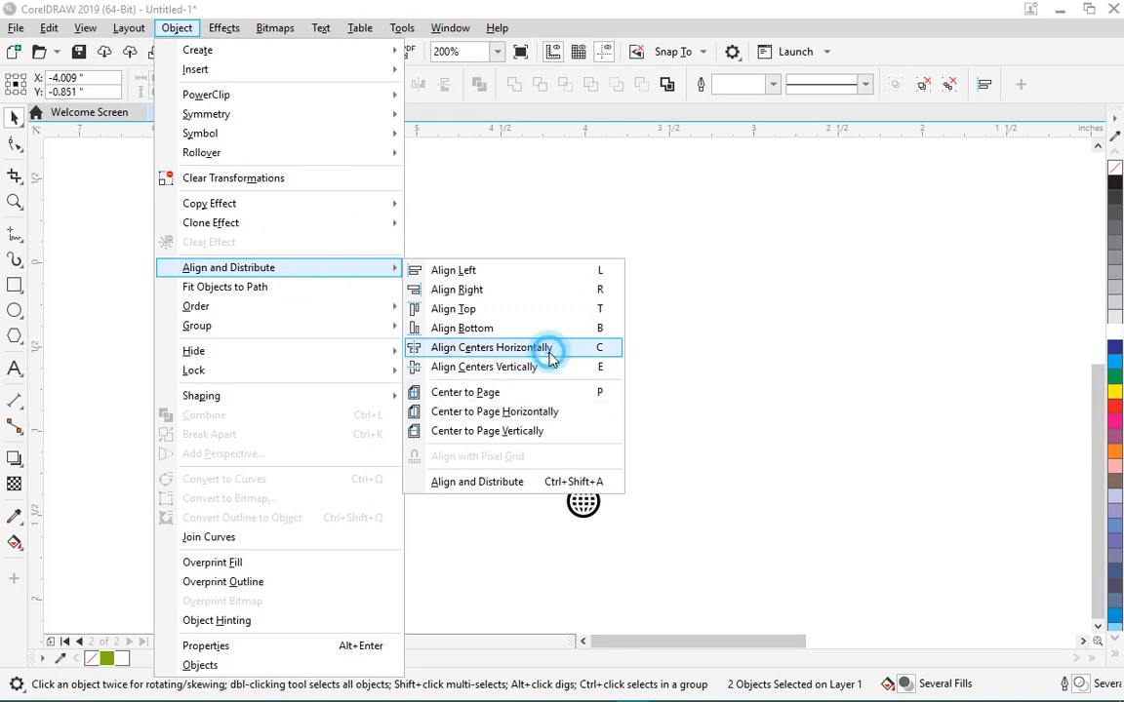
{"action": "left_click", "coordinate": [176, 30]}
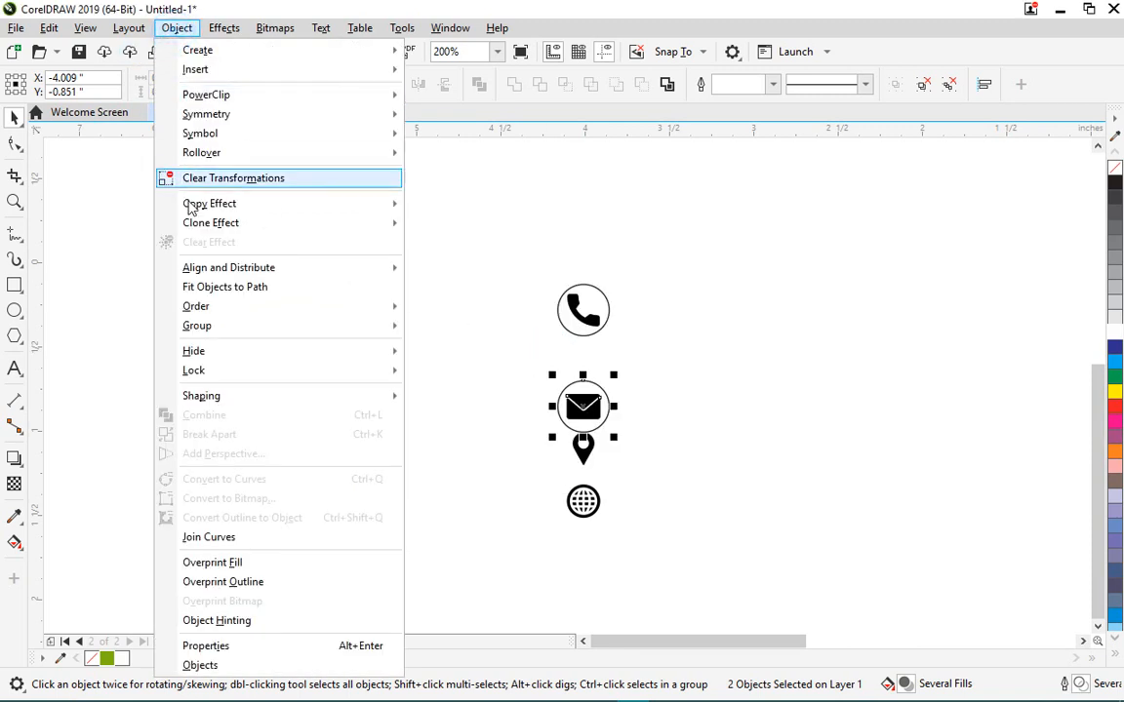
{"action": "mouse_move", "coordinate": [292, 271]}
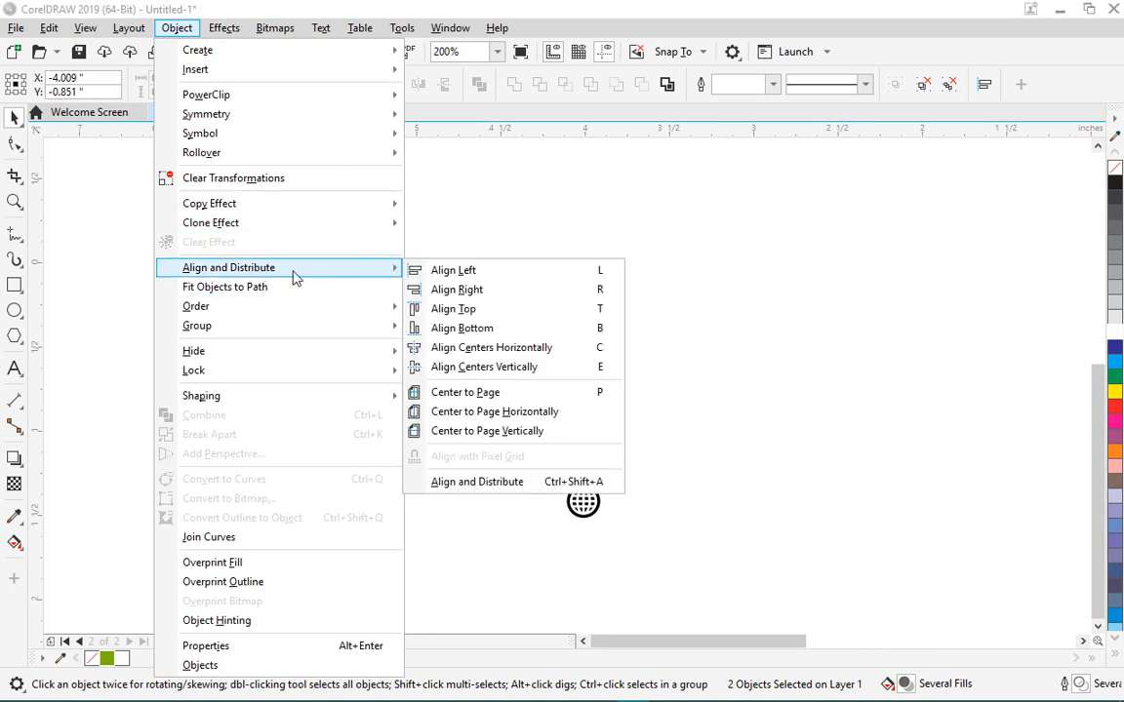
{"action": "left_click", "coordinate": [536, 369]}
{"action": "scroll", "coordinate": [616, 462], "scroll_direction": "up", "scroll_amount": 2}
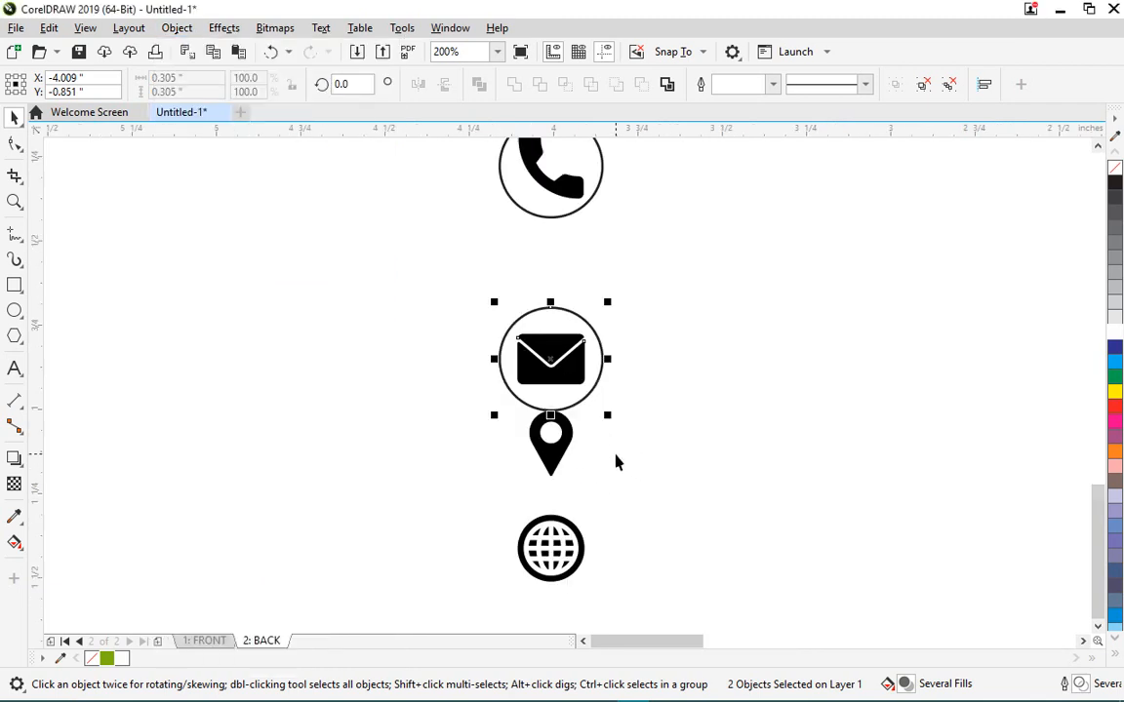
- Move the ringed envelope up and place a centred copy of its circle around the map pin
{"action": "left_click_drag", "start_coordinate": [554, 366], "coordinate": [558, 308]}
{"action": "left_click", "coordinate": [743, 356]}
{"action": "left_click_drag", "start_coordinate": [523, 257], "coordinate": [645, 517]}
{"action": "left_click", "coordinate": [581, 430]}
{"action": "key", "text": "e"}
{"action": "key", "text": "c"}
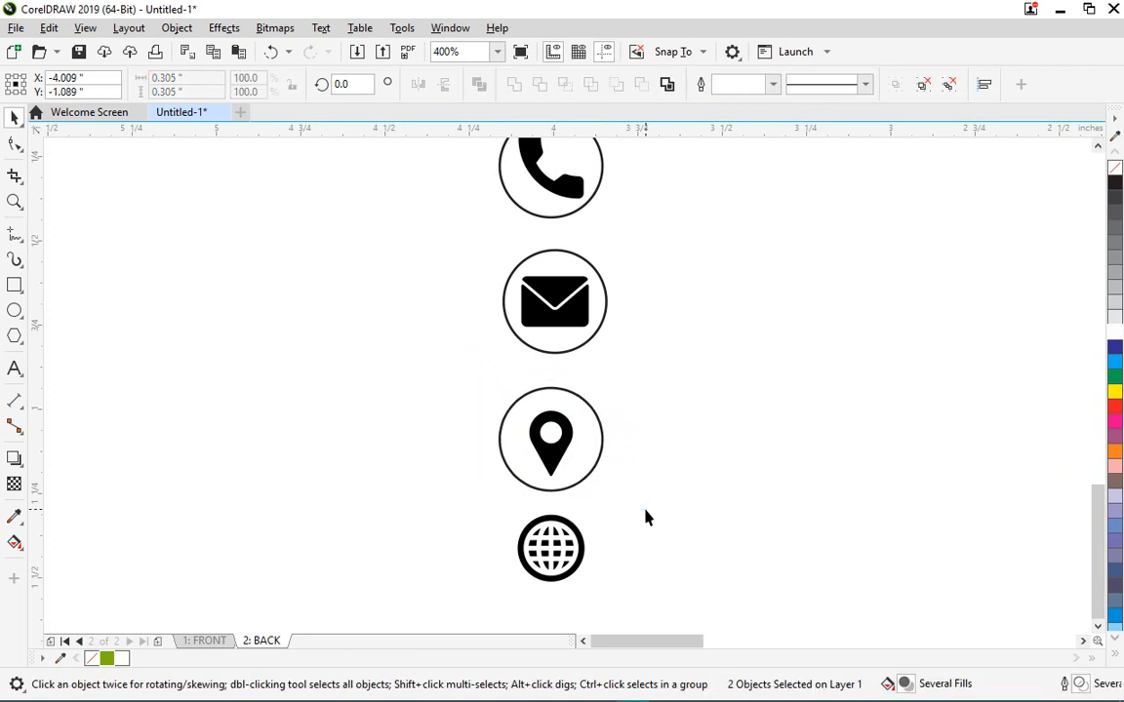
- Copy the pin's circle onto the globe icon and centre it on the globe
{"action": "scroll", "coordinate": [609, 354], "scroll_direction": "down", "scroll_amount": 2}
{"action": "left_click", "coordinate": [605, 361]}
{"action": "scroll", "coordinate": [604, 396], "scroll_direction": "up", "scroll_amount": 2}
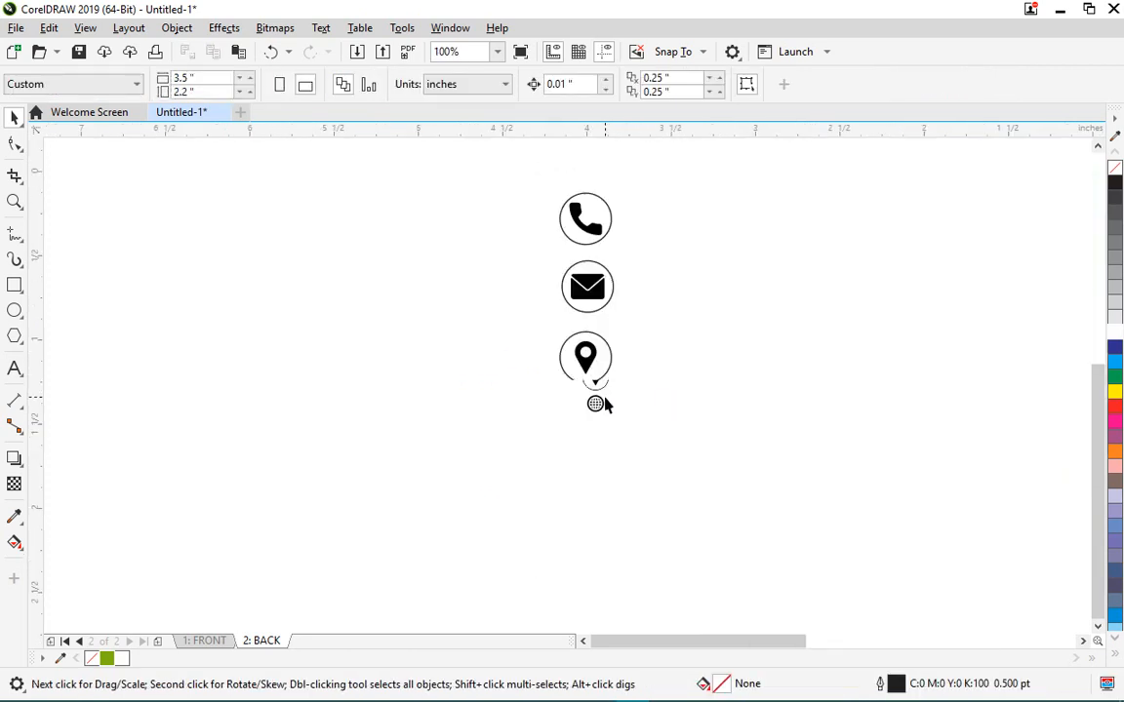
{"action": "left_click_drag", "start_coordinate": [603, 335], "coordinate": [612, 482]}
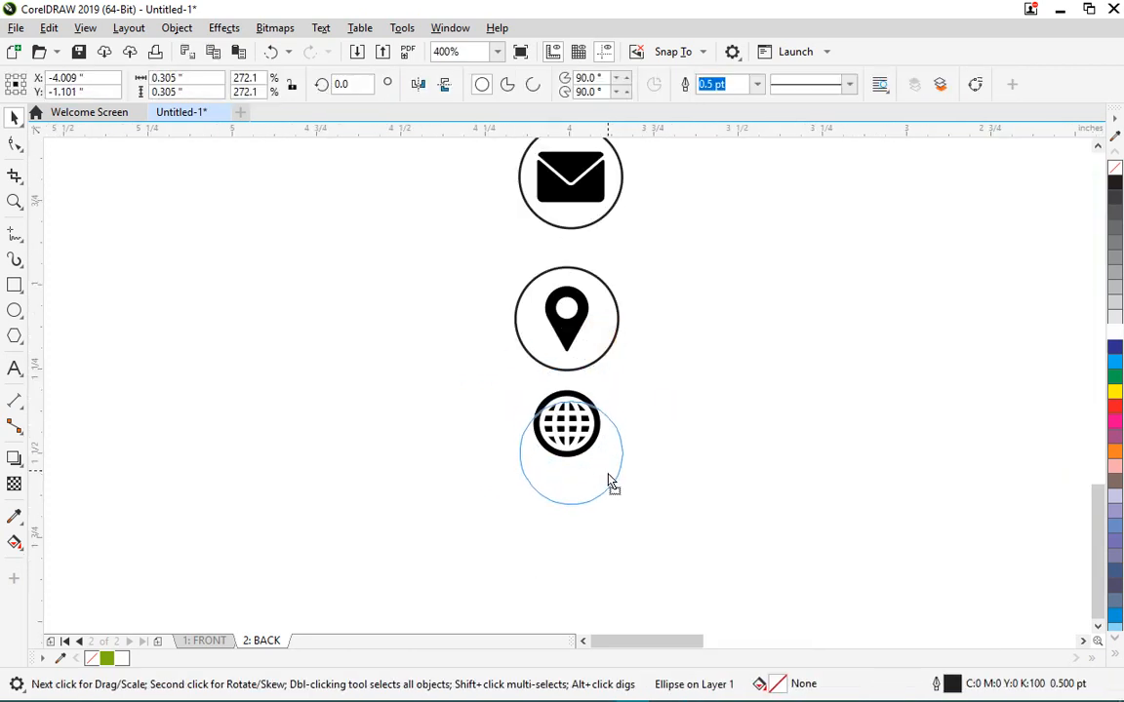
{"action": "left_click", "coordinate": [639, 504]}
{"action": "left_click", "coordinate": [671, 437]}
{"action": "left_click_drag", "start_coordinate": [777, 539], "coordinate": [445, 378]}
{"action": "key", "text": "c"}
{"action": "key", "text": "e"}
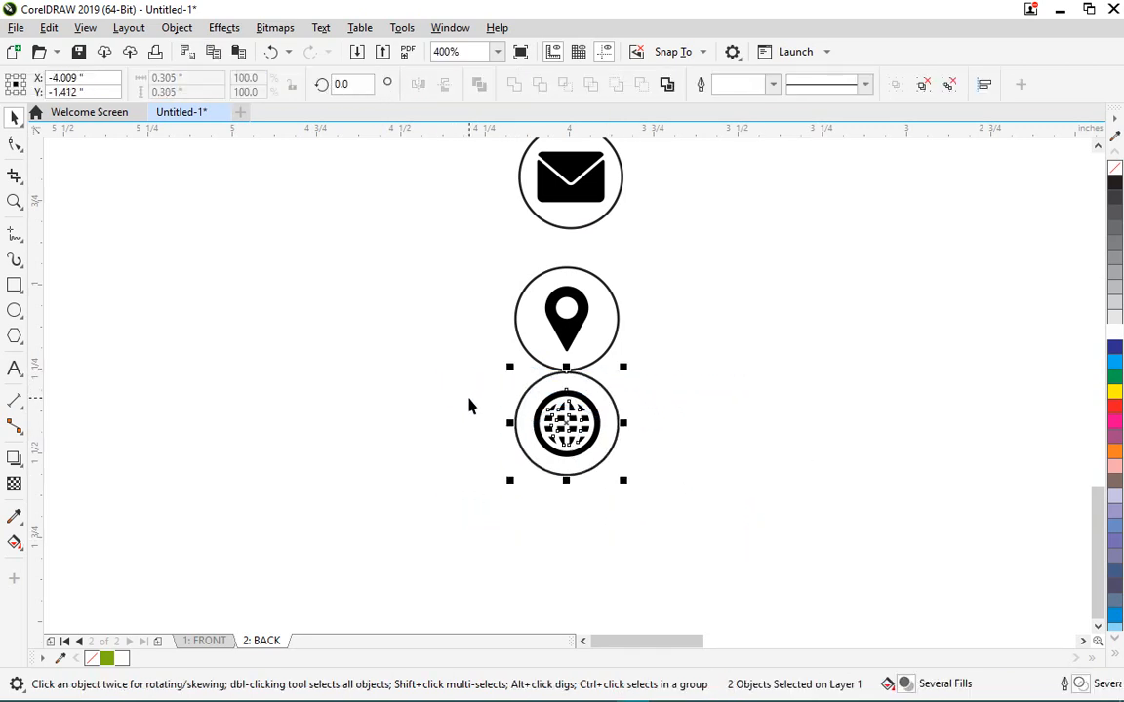
- Nudge the ringed pin and globe icons with the arrow keys to even out the column
{"action": "scroll", "coordinate": [469, 401], "scroll_direction": "down", "scroll_amount": 2}
{"action": "scroll", "coordinate": [478, 400], "scroll_direction": "up", "scroll_amount": 1}
{"action": "key", "text": "Down"}
{"action": "key", "text": "Down"}
{"action": "key", "text": "Down"}
{"action": "key", "text": "Down"}
{"action": "key", "text": "Down"}
{"action": "key", "text": "Down"}
{"action": "key", "text": "Down"}
{"action": "key", "text": "Down"}
{"action": "key", "text": "Down"}
{"action": "key", "text": "Down"}
{"action": "key", "text": "Down"}
{"action": "key", "text": "Down"}
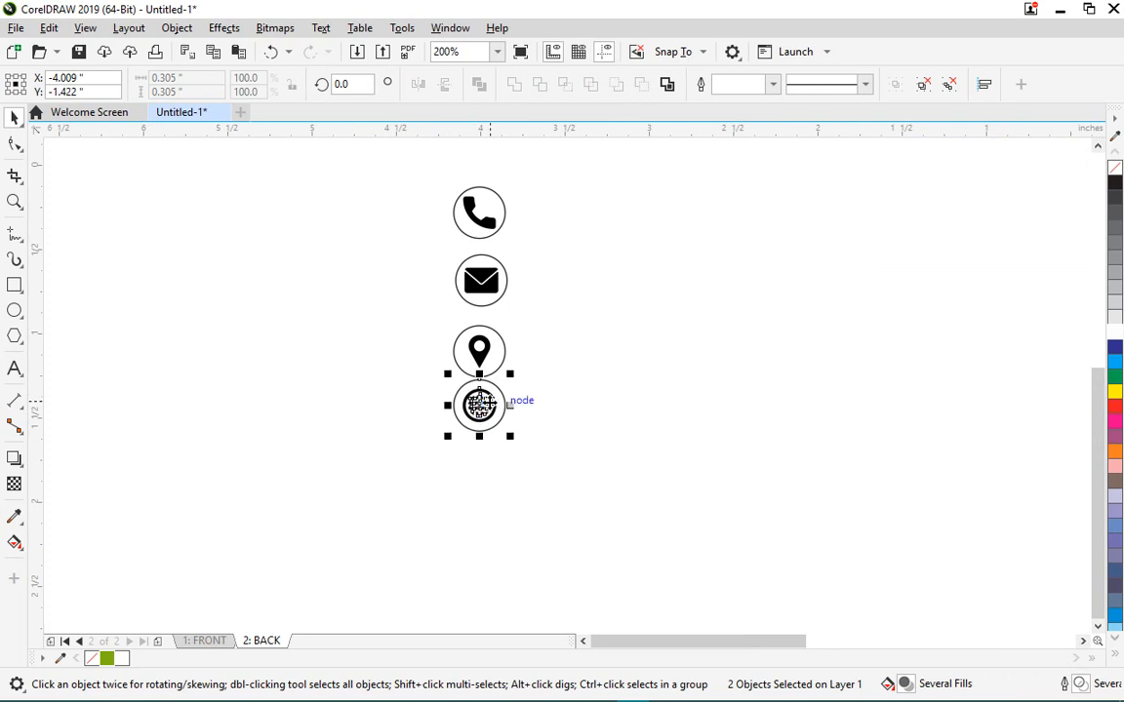
{"action": "left_click", "coordinate": [562, 381]}
{"action": "left_click_drag", "start_coordinate": [552, 487], "coordinate": [421, 323]}
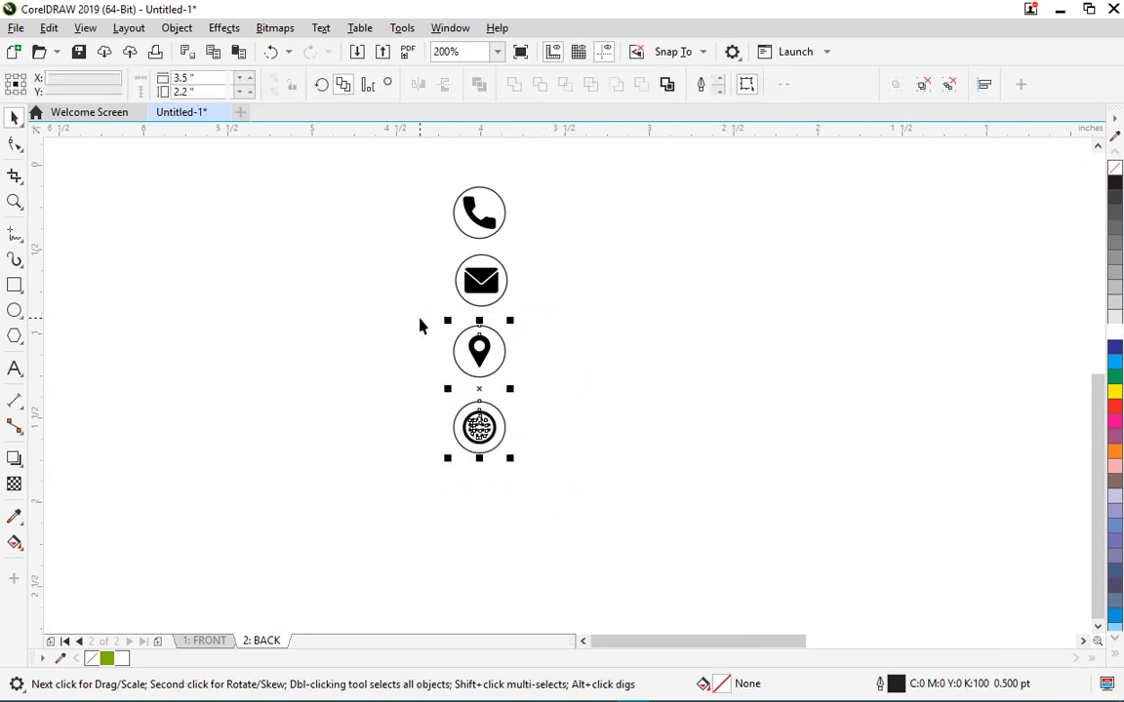
{"action": "key", "text": "Up"}
{"action": "key", "text": "Up"}
{"action": "key", "text": "Up"}
{"action": "key", "text": "Up"}
{"action": "left_click", "coordinate": [600, 395]}
{"action": "left_click_drag", "start_coordinate": [603, 512], "coordinate": [384, 371]}
{"action": "key", "text": "Up"}
{"action": "key", "text": "Up"}
{"action": "key", "text": "Up"}
- Nudge the phone icon down and select all four contact icons
{"action": "left_click", "coordinate": [541, 416]}
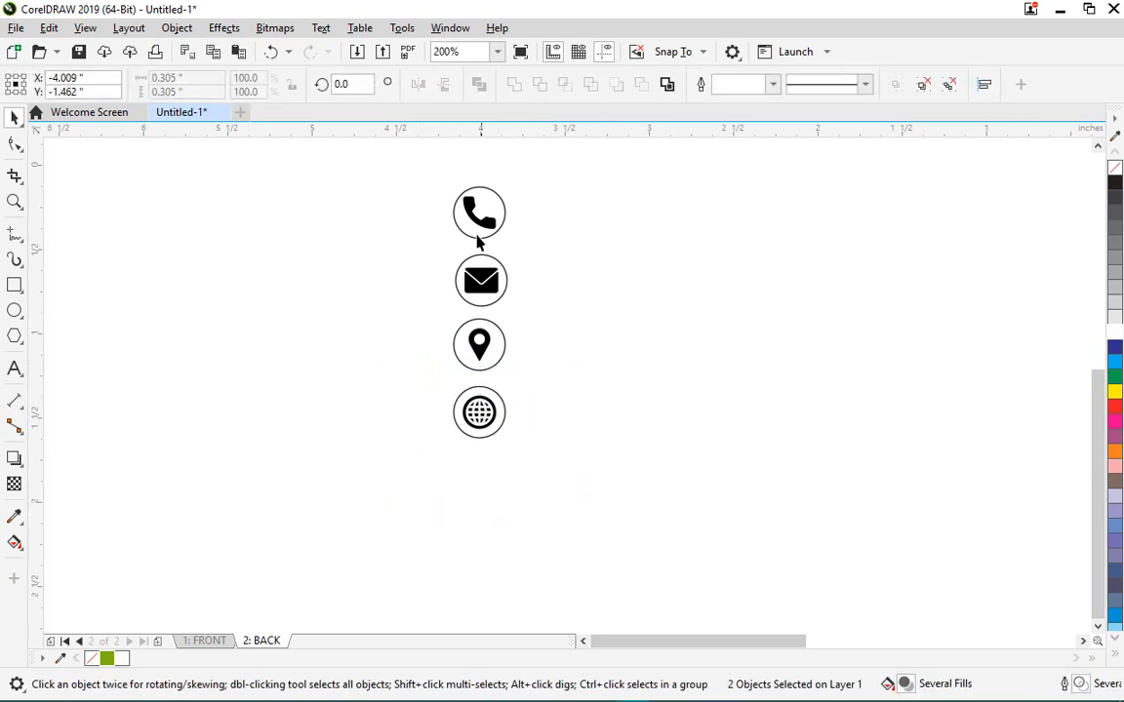
{"action": "left_click_drag", "start_coordinate": [427, 184], "coordinate": [544, 274]}
{"action": "key", "text": "Down"}
{"action": "key", "text": "Down"}
{"action": "key", "text": "Down"}
{"action": "key", "text": "Down"}
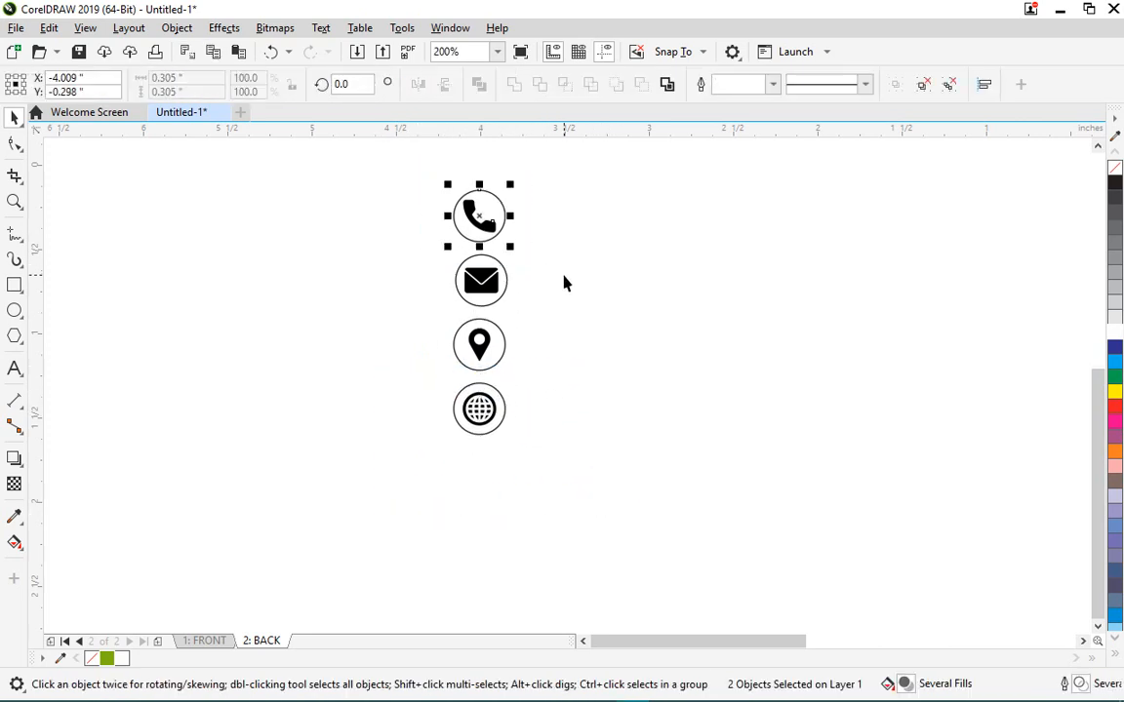
{"action": "left_click_drag", "start_coordinate": [390, 166], "coordinate": [513, 372]}
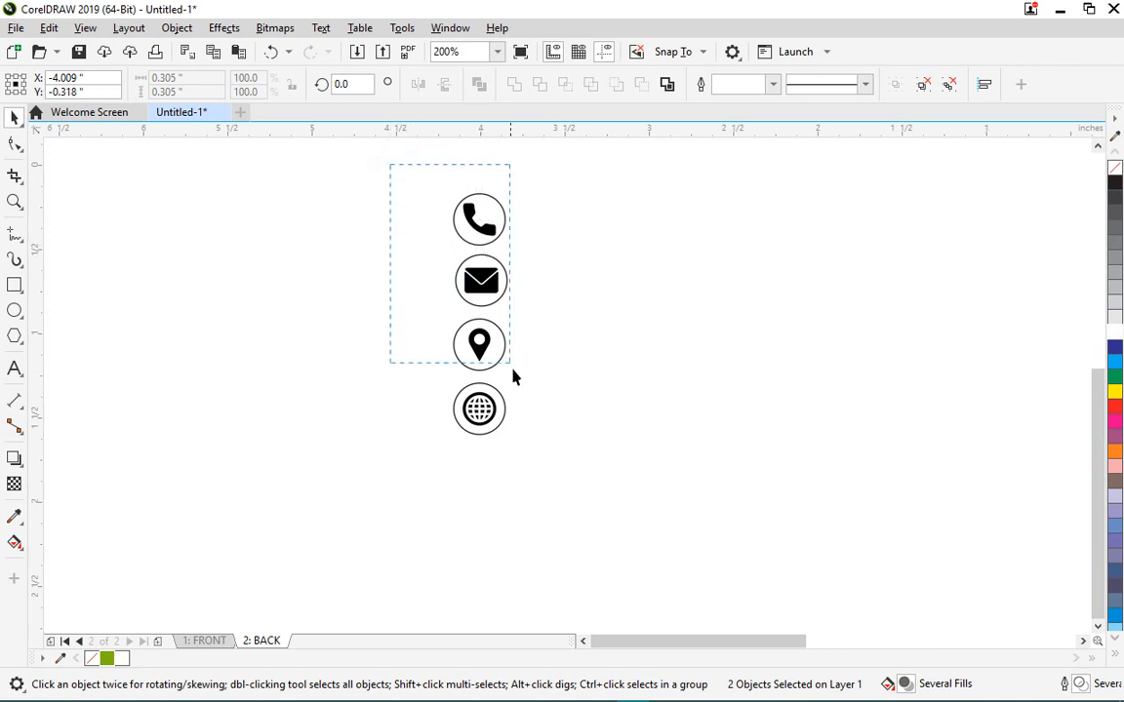
{"action": "left_click_drag", "start_coordinate": [575, 489], "coordinate": [581, 503]}
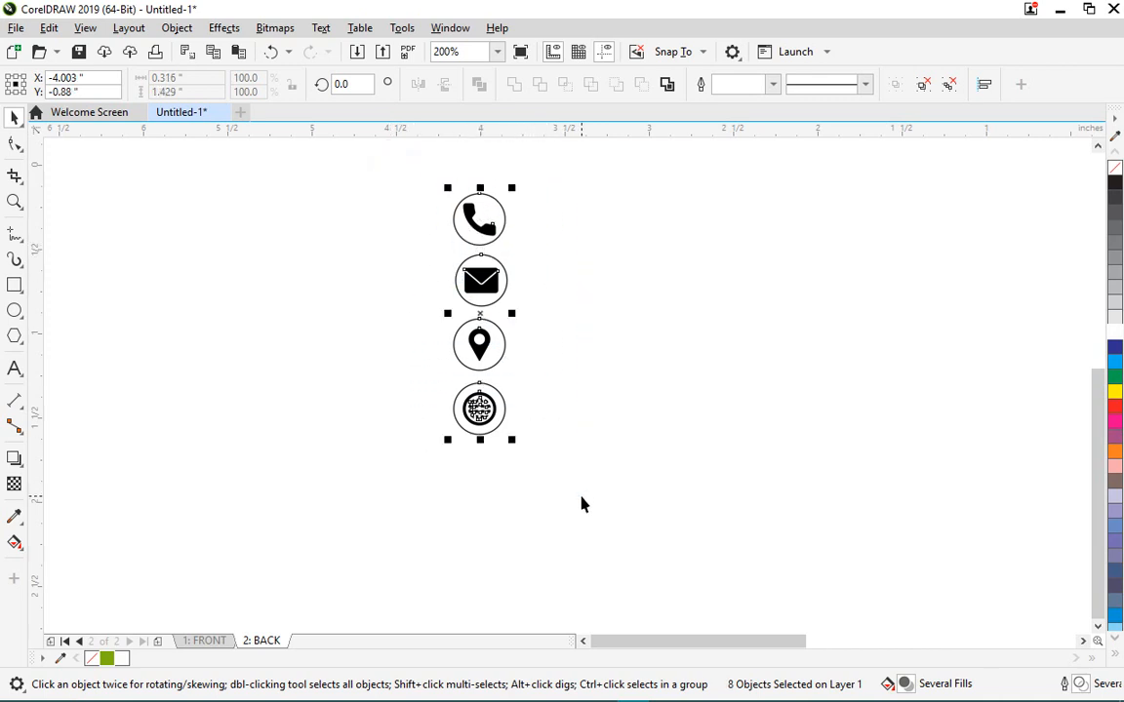
- Centre the four icons on one vertical axis and move the column onto the green card
{"action": "key", "text": "c"}
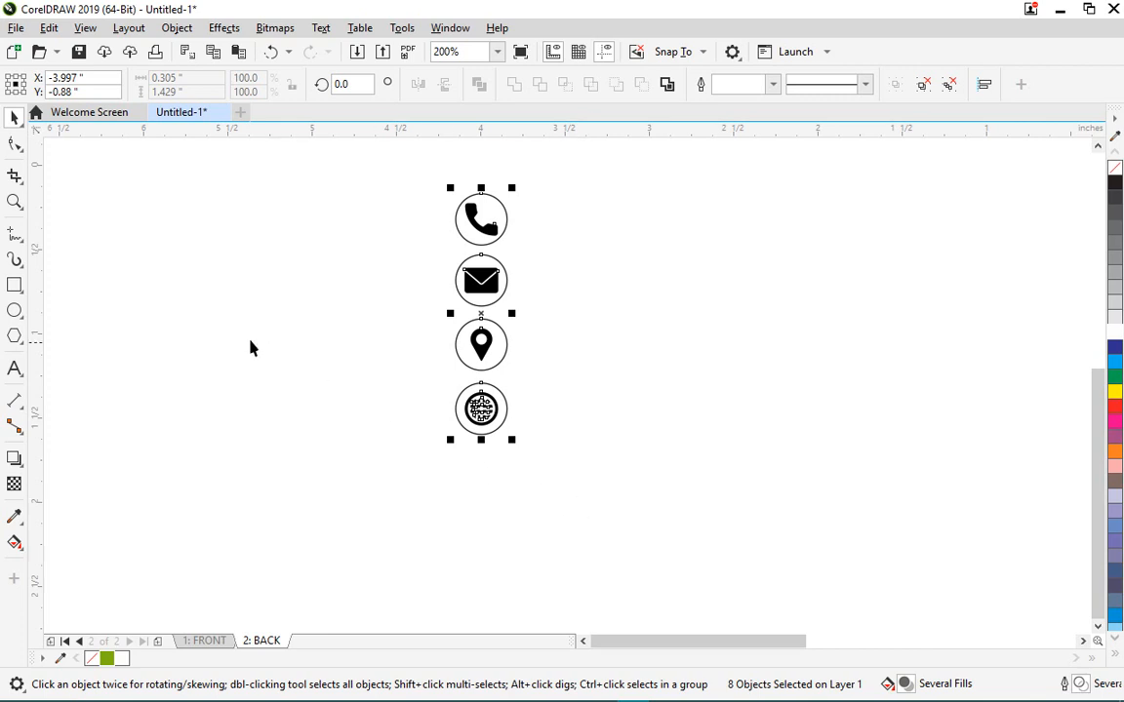
{"action": "scroll", "coordinate": [293, 339], "scroll_direction": "down", "scroll_amount": 1}
{"action": "scroll", "coordinate": [332, 312], "scroll_direction": "up", "scroll_amount": 1}
{"action": "scroll", "coordinate": [266, 292], "scroll_direction": "down", "scroll_amount": 1}
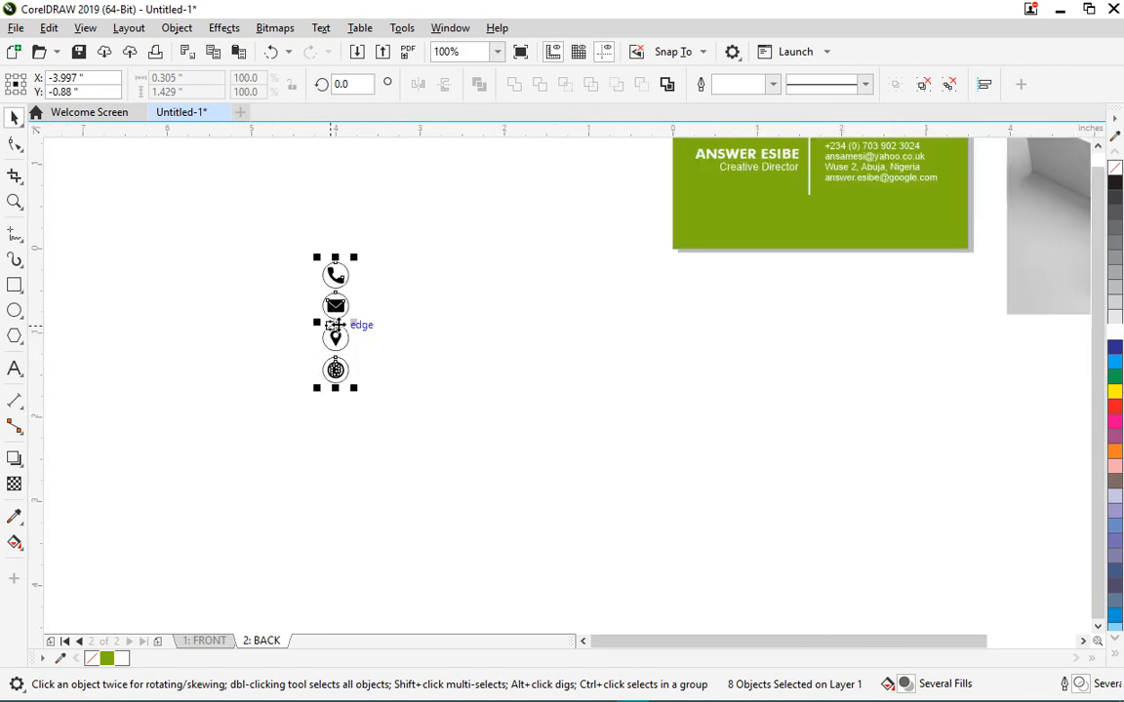
{"action": "left_click_drag", "start_coordinate": [335, 323], "coordinate": [884, 269]}
{"action": "scroll", "coordinate": [815, 283], "scroll_direction": "down", "scroll_amount": 2}
{"action": "scroll", "coordinate": [788, 341], "scroll_direction": "up", "scroll_amount": 2}
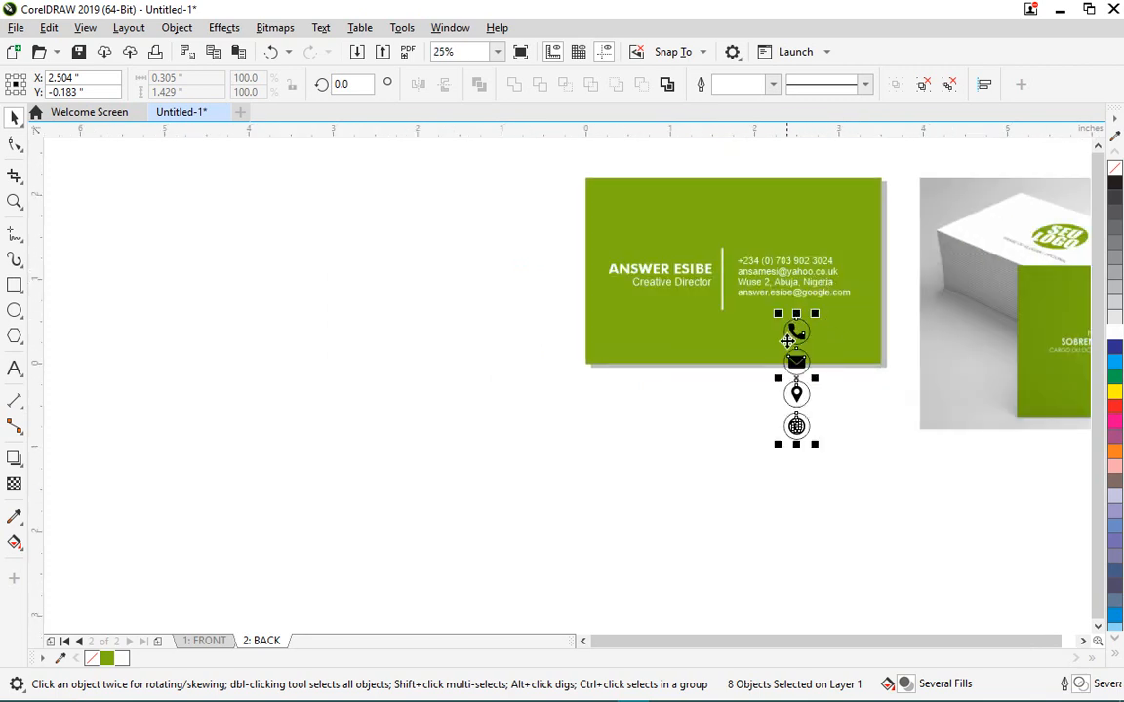
{"action": "left_click_drag", "start_coordinate": [792, 330], "coordinate": [734, 272]}
{"action": "scroll", "coordinate": [733, 272], "scroll_direction": "up", "scroll_amount": 2}
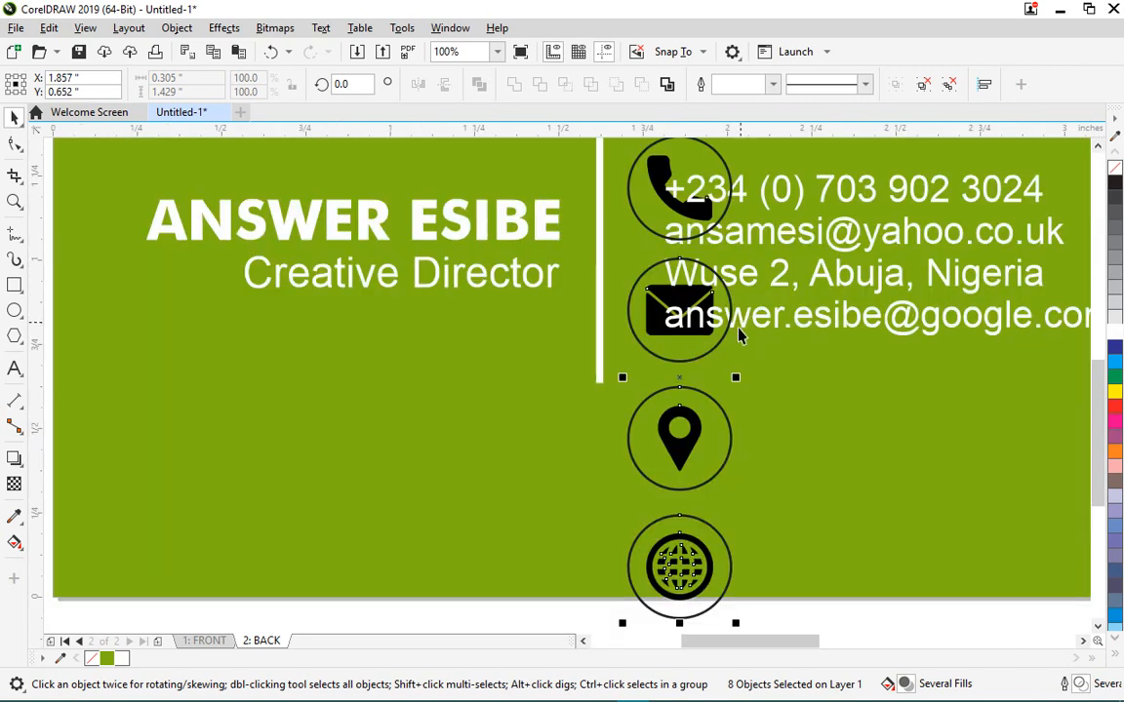
- Scale the icon column down by its corner handle so it sits beside the contact lines
{"action": "left_click", "coordinate": [735, 627]}
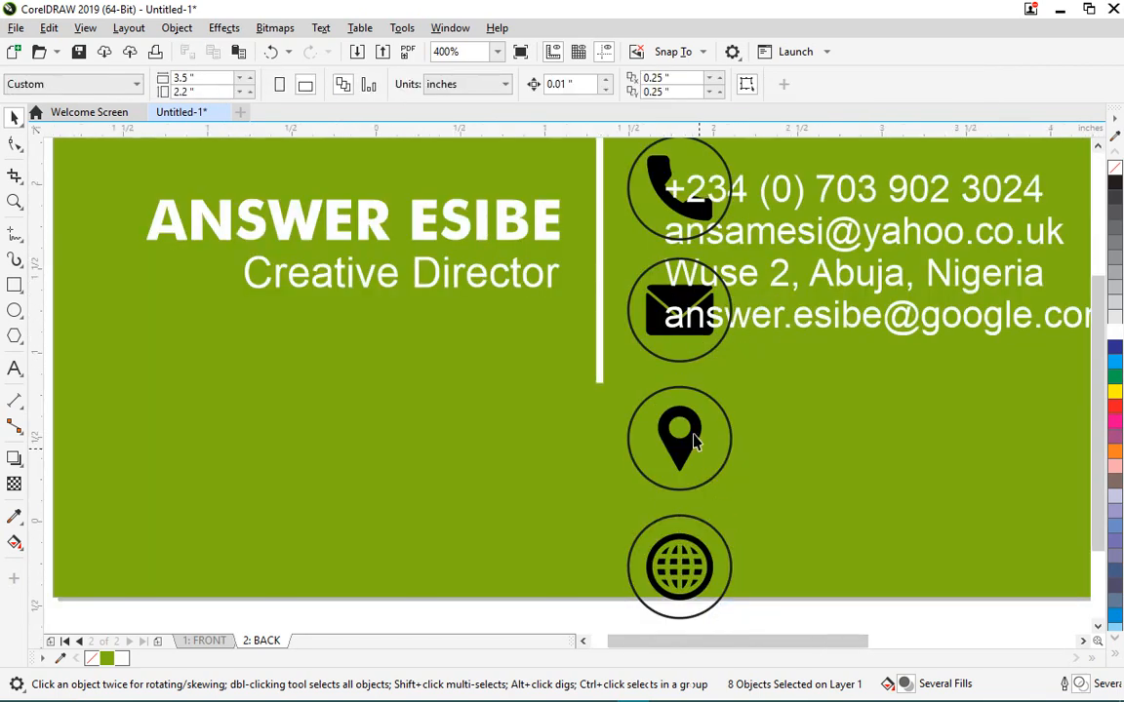
{"action": "scroll", "coordinate": [723, 553], "scroll_direction": "down", "scroll_amount": 1}
{"action": "left_click_drag", "start_coordinate": [733, 581], "coordinate": [649, 259]}
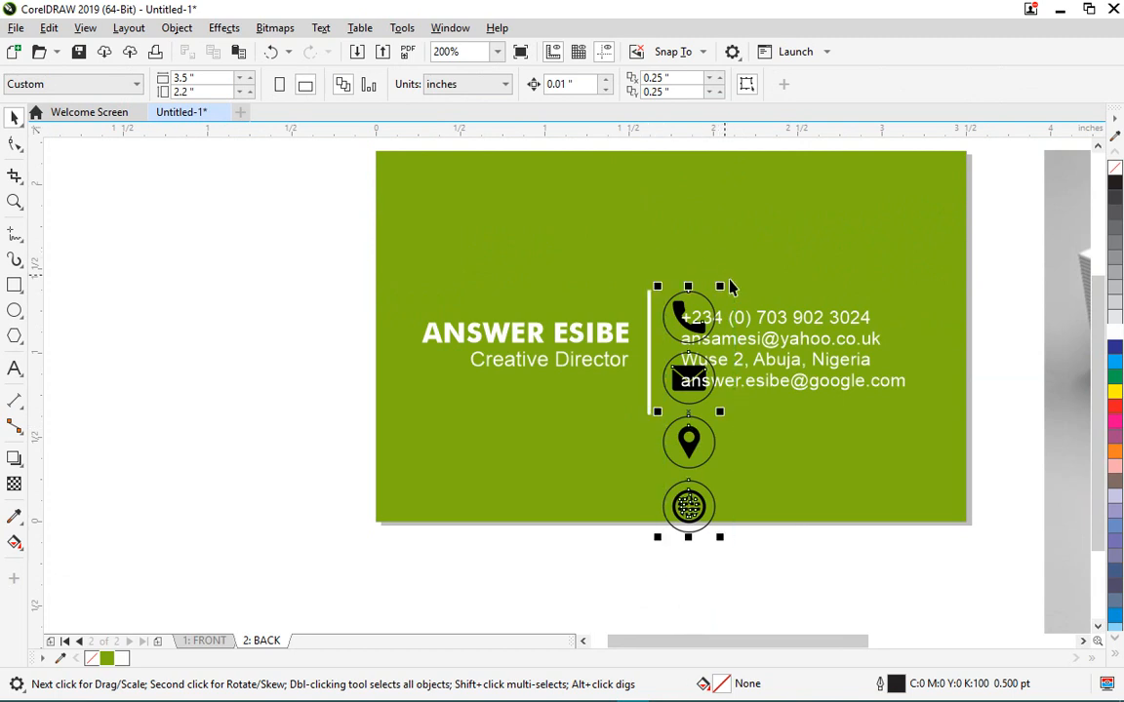
{"action": "left_click_drag", "start_coordinate": [719, 284], "coordinate": [664, 336]}
{"action": "scroll", "coordinate": [665, 320], "scroll_direction": "up", "scroll_amount": 2}
{"action": "scroll", "coordinate": [664, 337], "scroll_direction": "down", "scroll_amount": 2}
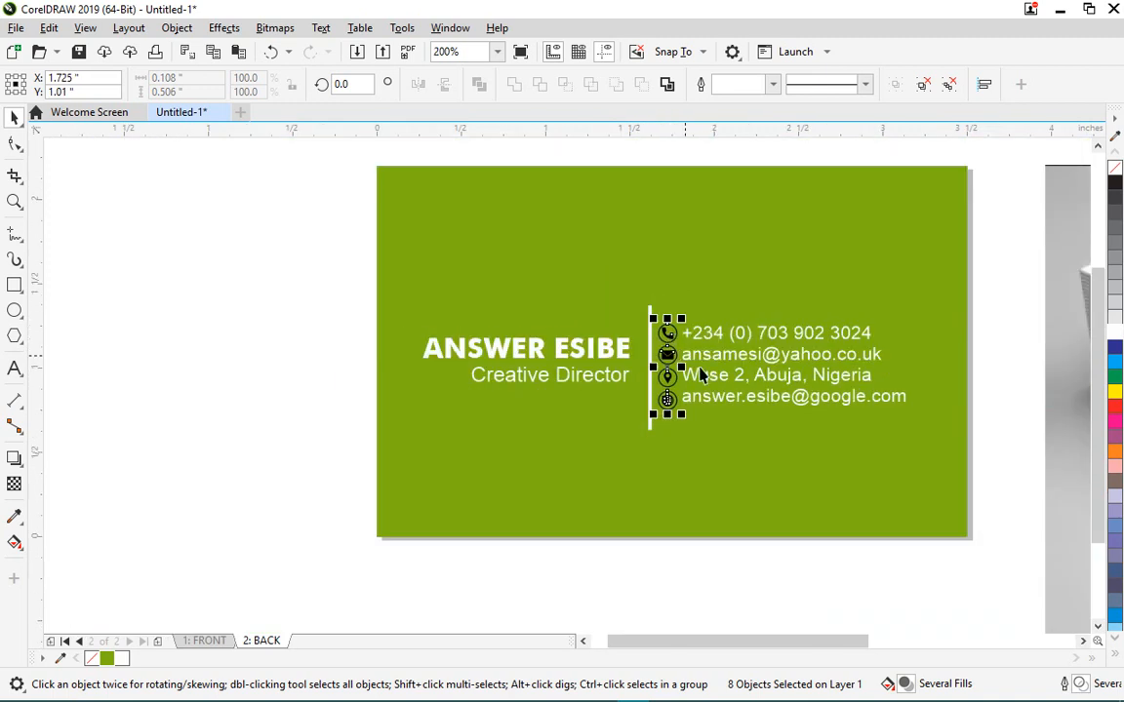
{"action": "scroll", "coordinate": [754, 373], "scroll_direction": "up", "scroll_amount": 2}
{"action": "scroll", "coordinate": [632, 451], "scroll_direction": "down", "scroll_amount": 2}
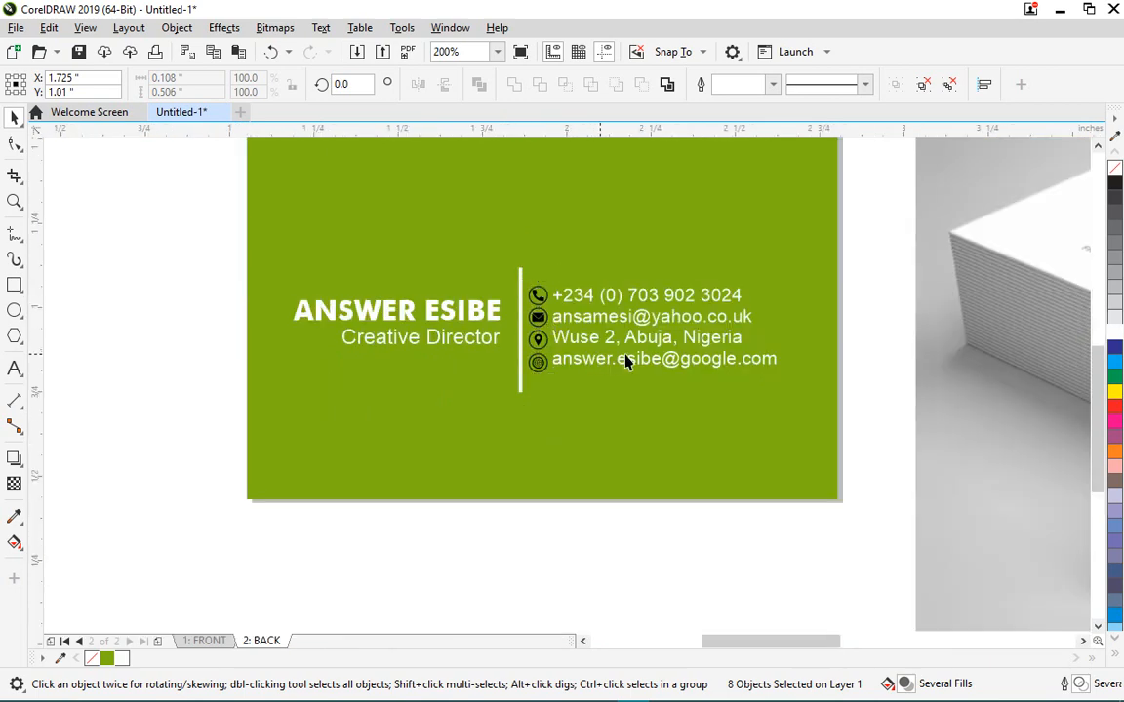
{"action": "scroll", "coordinate": [592, 359], "scroll_direction": "up", "scroll_amount": 2}
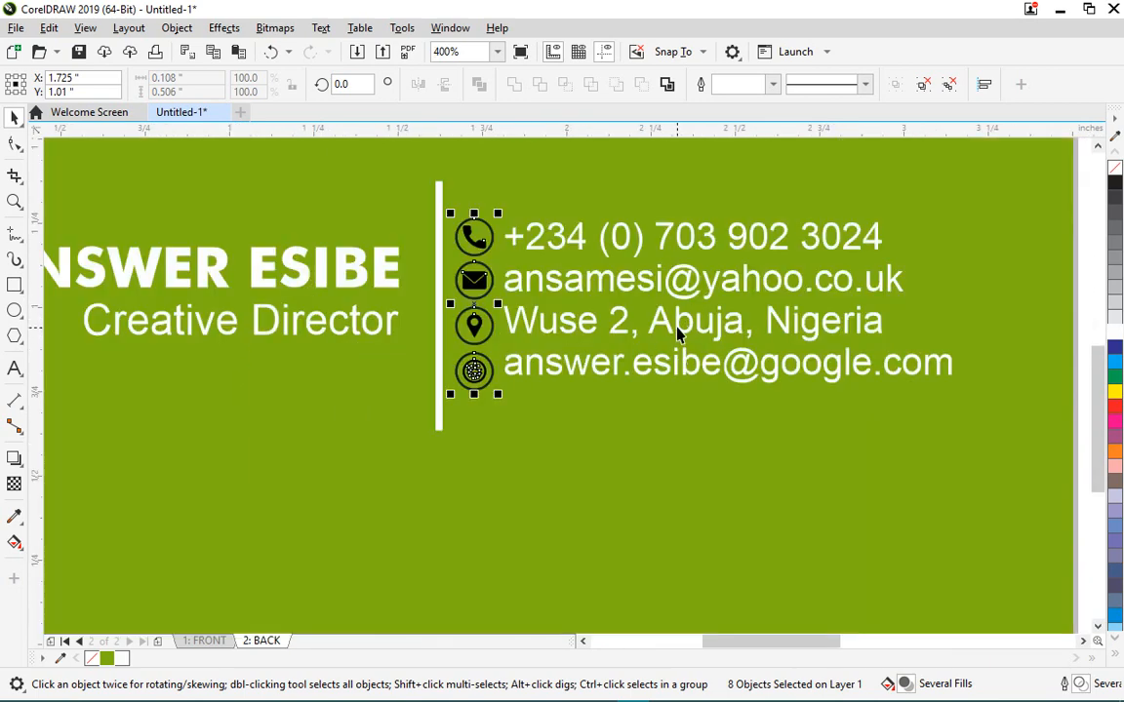
- Widen the contact text's line spacing with the Shape tool's bottom spacing handle
{"action": "left_click", "coordinate": [679, 329]}
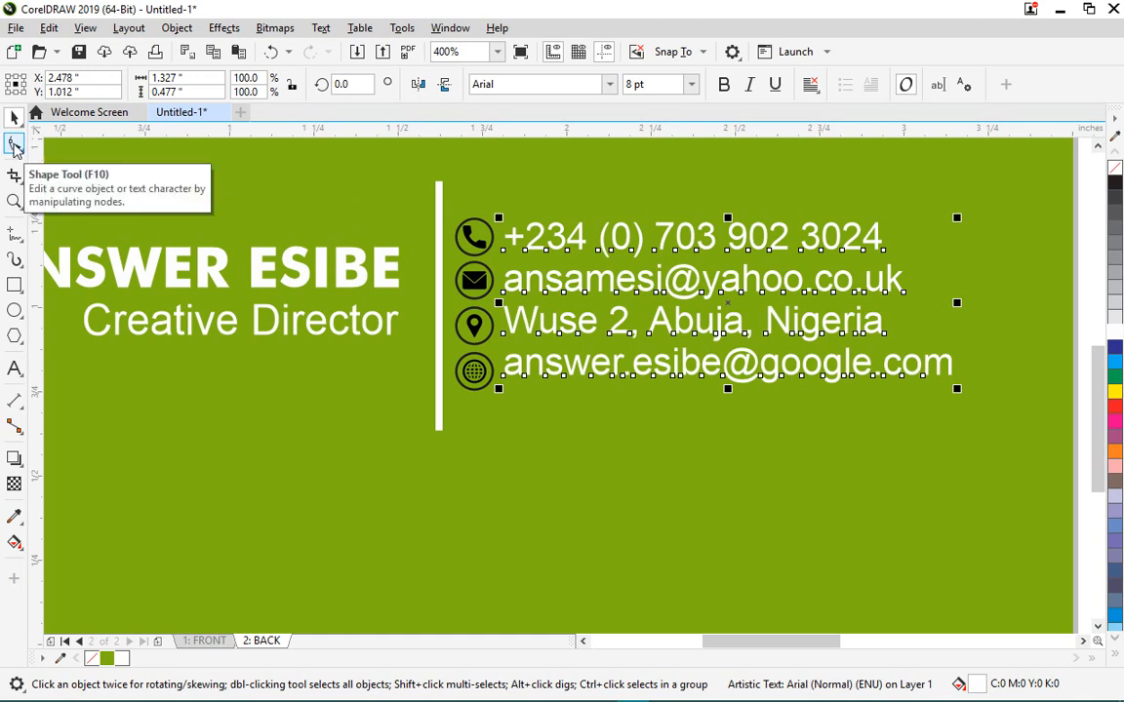
{"action": "left_click", "coordinate": [14, 145]}
{"action": "left_click_drag", "start_coordinate": [497, 390], "coordinate": [498, 420]}
{"action": "key", "text": "space"}
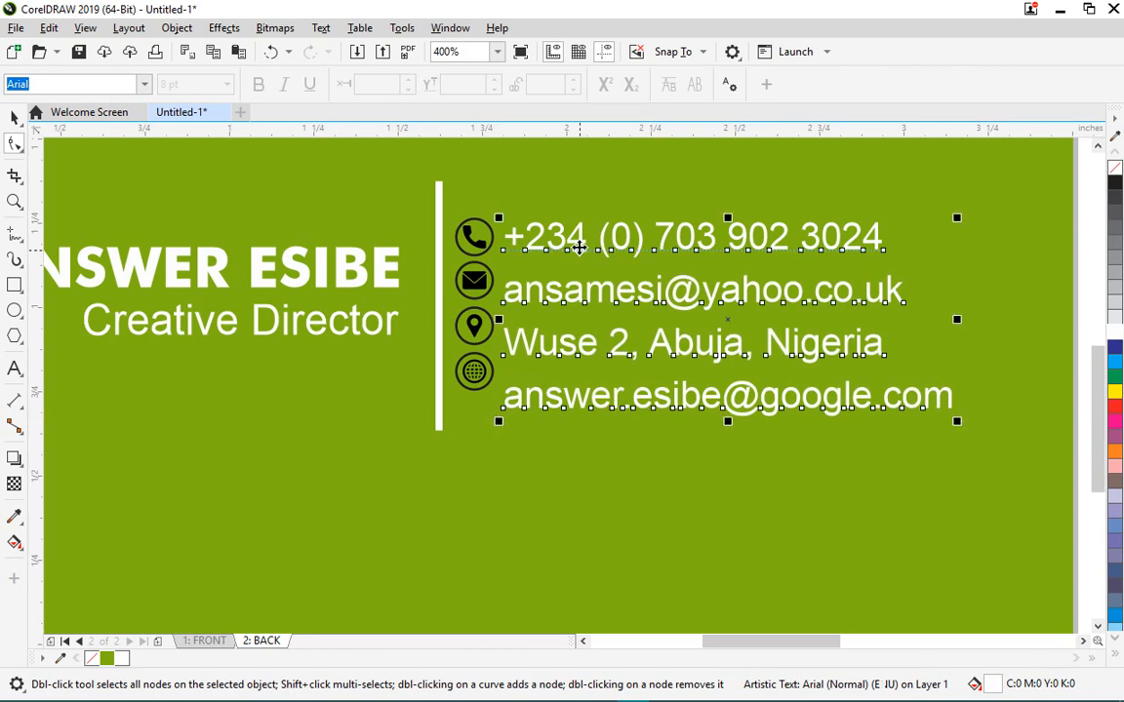
{"action": "scroll", "coordinate": [543, 368], "scroll_direction": "down", "scroll_amount": 1}
{"action": "left_click", "coordinate": [574, 521]}
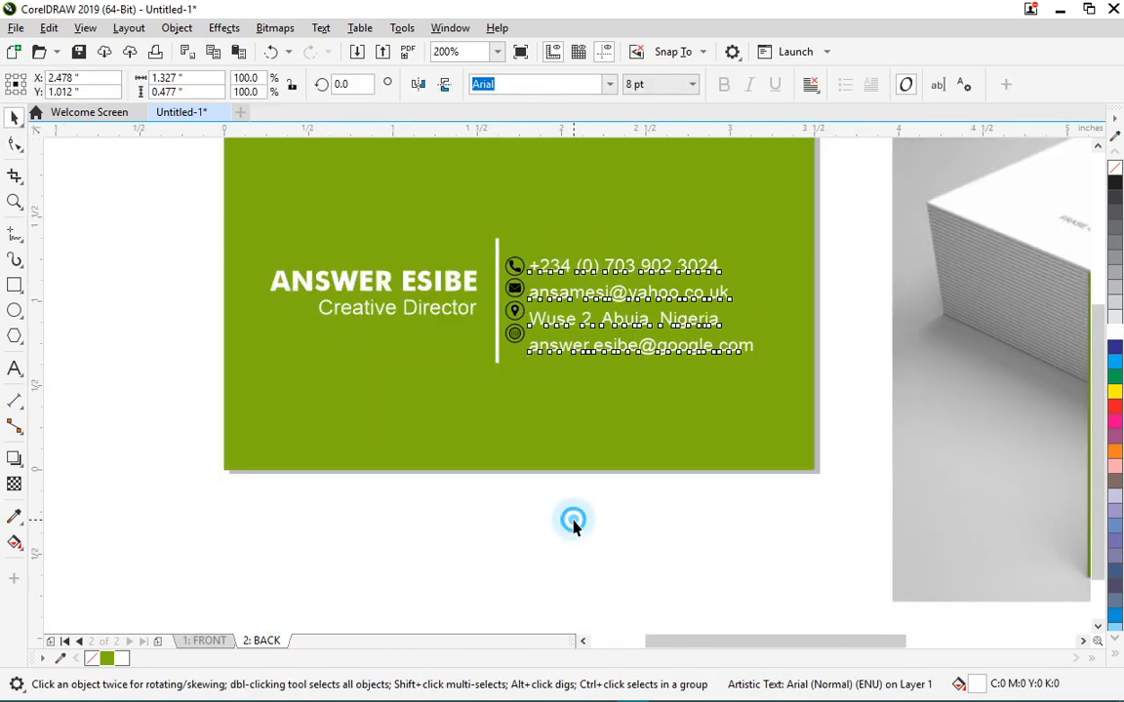
{"action": "scroll", "coordinate": [592, 509], "scroll_direction": "up", "scroll_amount": 1}
{"action": "scroll", "coordinate": [589, 501], "scroll_direction": "down", "scroll_amount": 1}
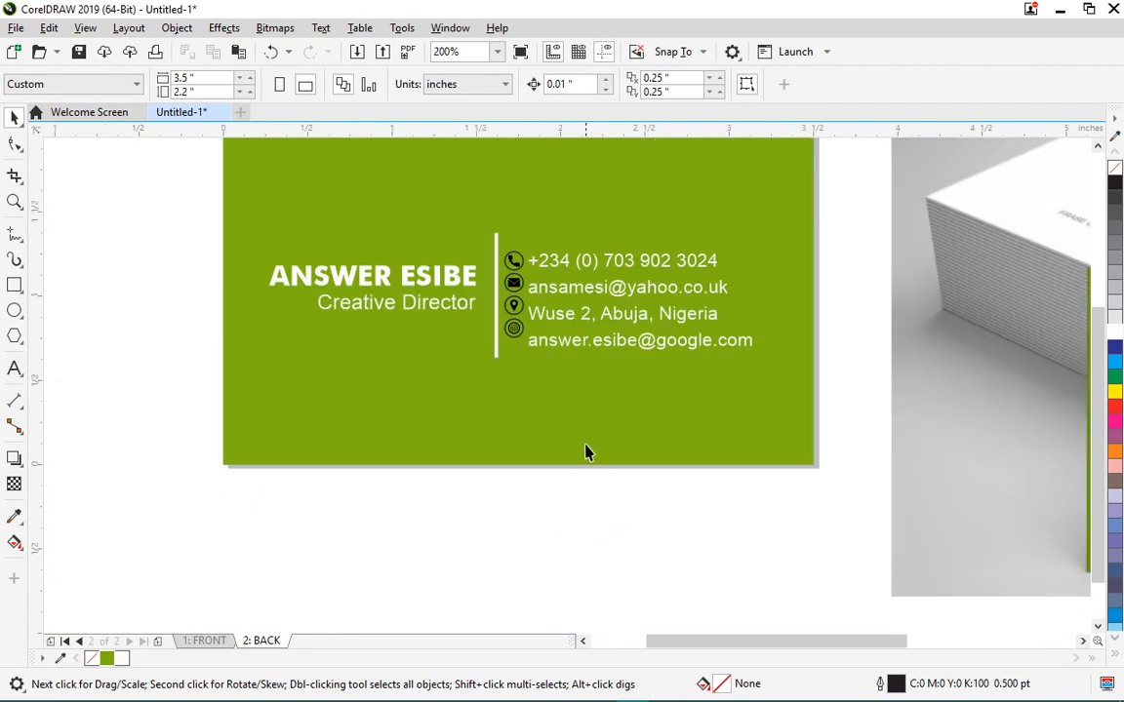
- Nudge the whole contact icon column down to meet the text lines
{"action": "left_click_drag", "start_coordinate": [585, 500], "coordinate": [495, 277]}
{"action": "scroll", "coordinate": [500, 278], "scroll_direction": "up", "scroll_amount": 1}
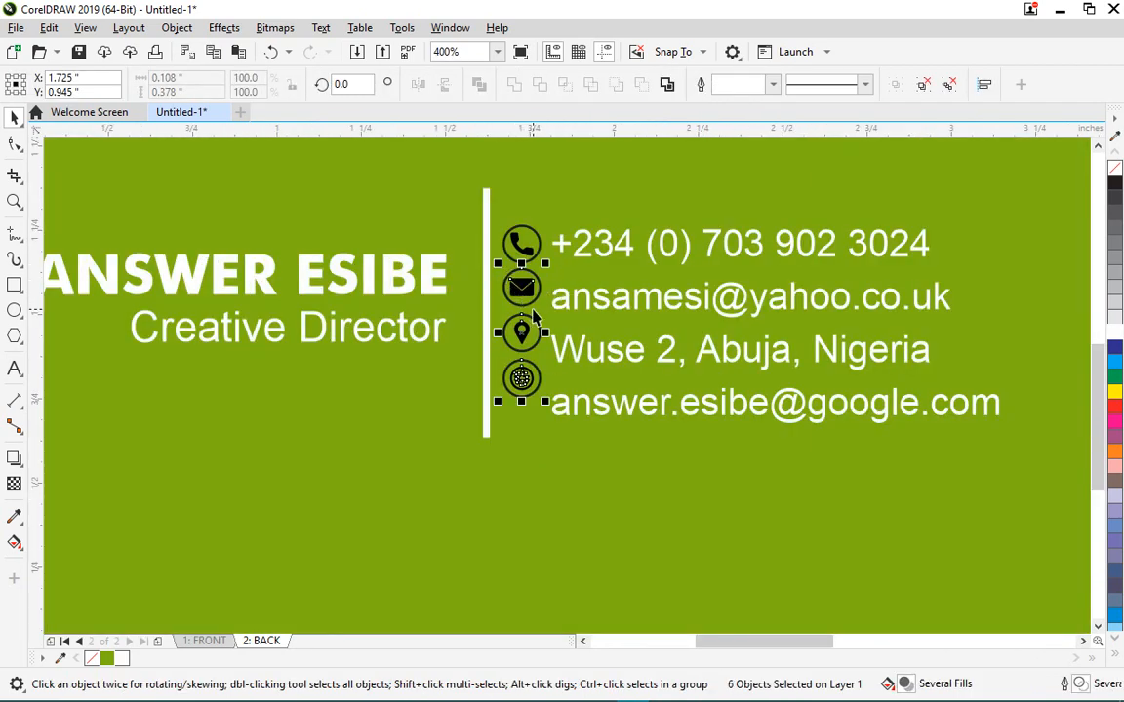
{"action": "scroll", "coordinate": [552, 310], "scroll_direction": "down", "scroll_amount": 1}
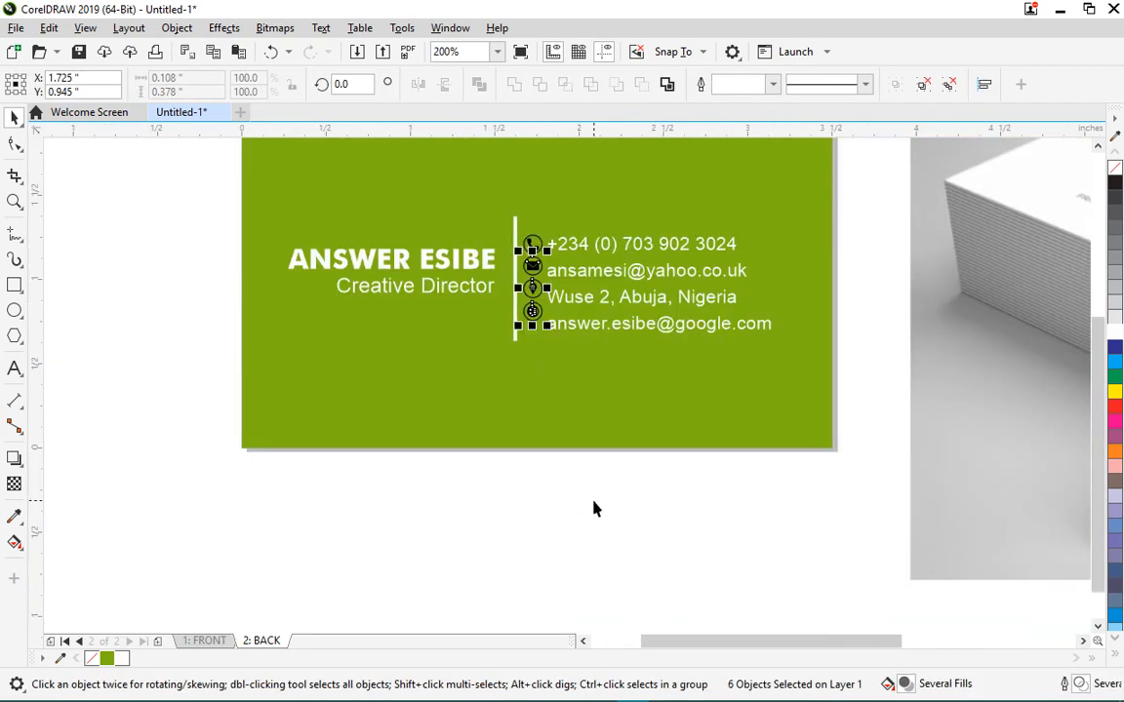
{"action": "left_click_drag", "start_coordinate": [613, 507], "coordinate": [504, 256]}
{"action": "scroll", "coordinate": [550, 288], "scroll_direction": "up", "scroll_amount": 1}
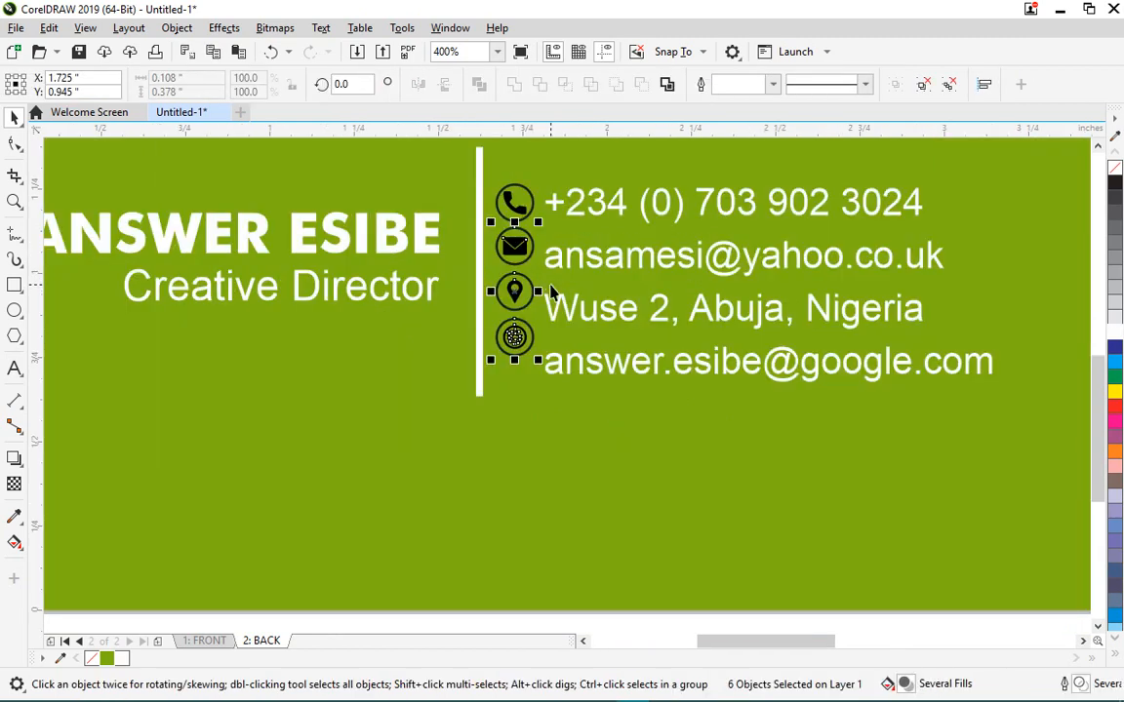
{"action": "key", "text": "Down"}
{"action": "key", "text": "Down"}
{"action": "key", "text": "Down"}
{"action": "key", "text": "Down"}
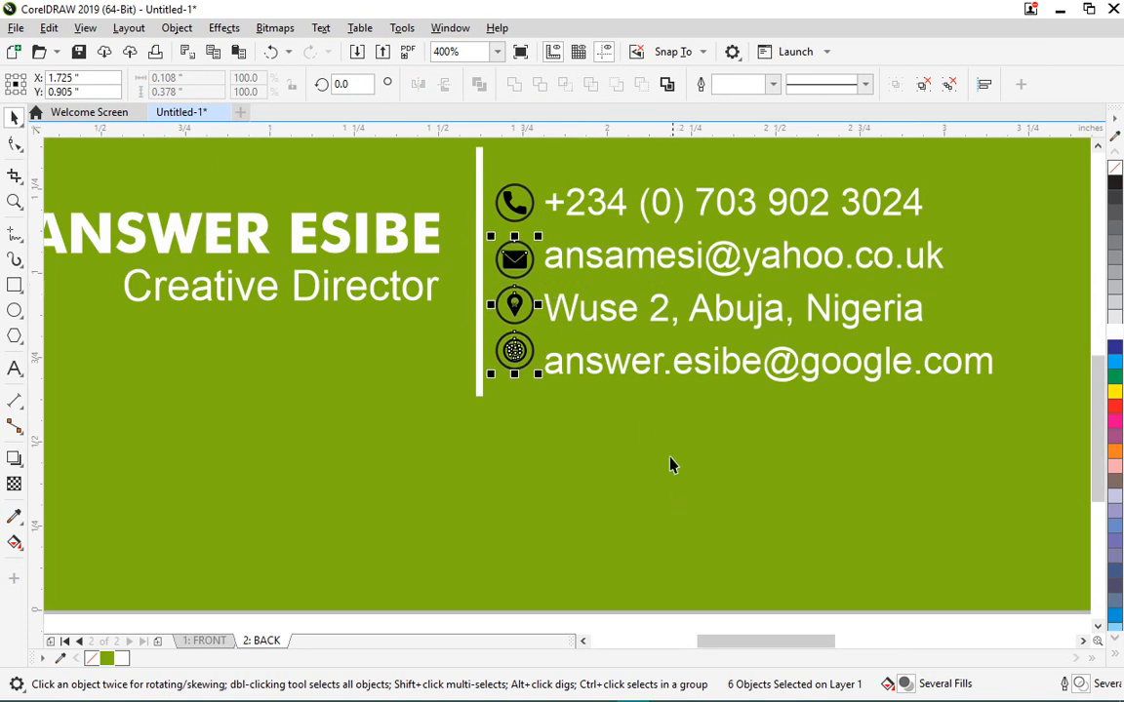
{"action": "scroll", "coordinate": [669, 465], "scroll_direction": "down", "scroll_amount": 1}
{"action": "left_click", "coordinate": [672, 575]}
- Nudge the pin and globe icons down, then the envelope icon slightly, to match their lines
{"action": "left_click_drag", "start_coordinate": [793, 598], "coordinate": [553, 356]}
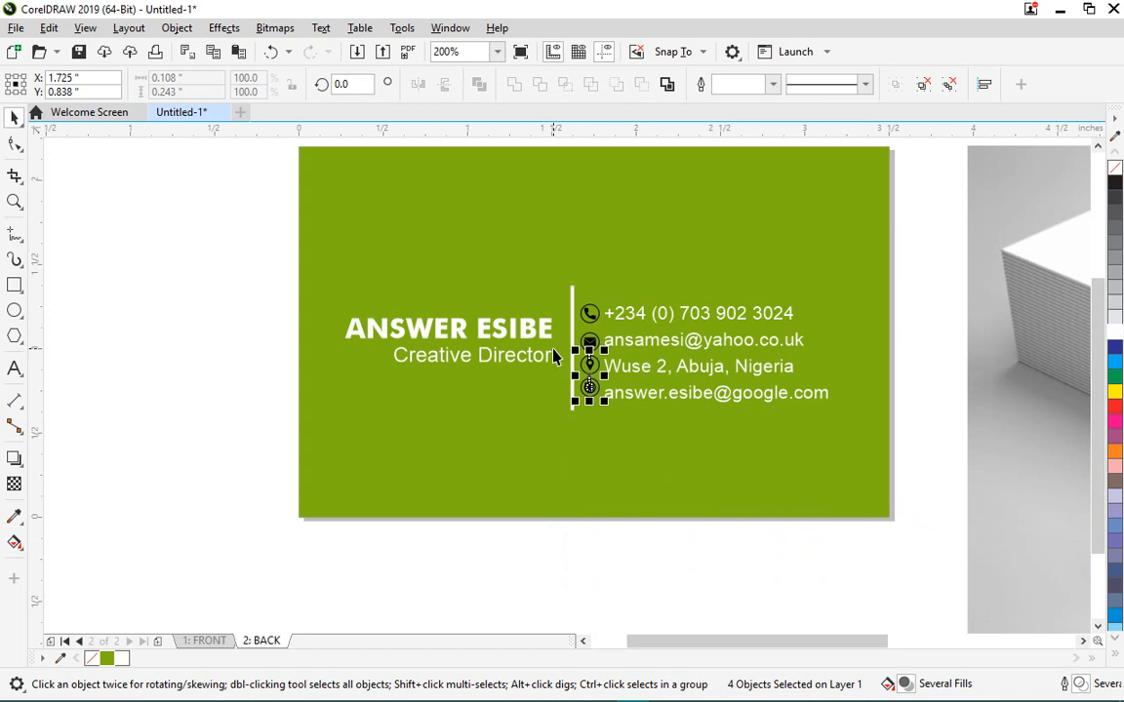
{"action": "key", "text": "Down"}
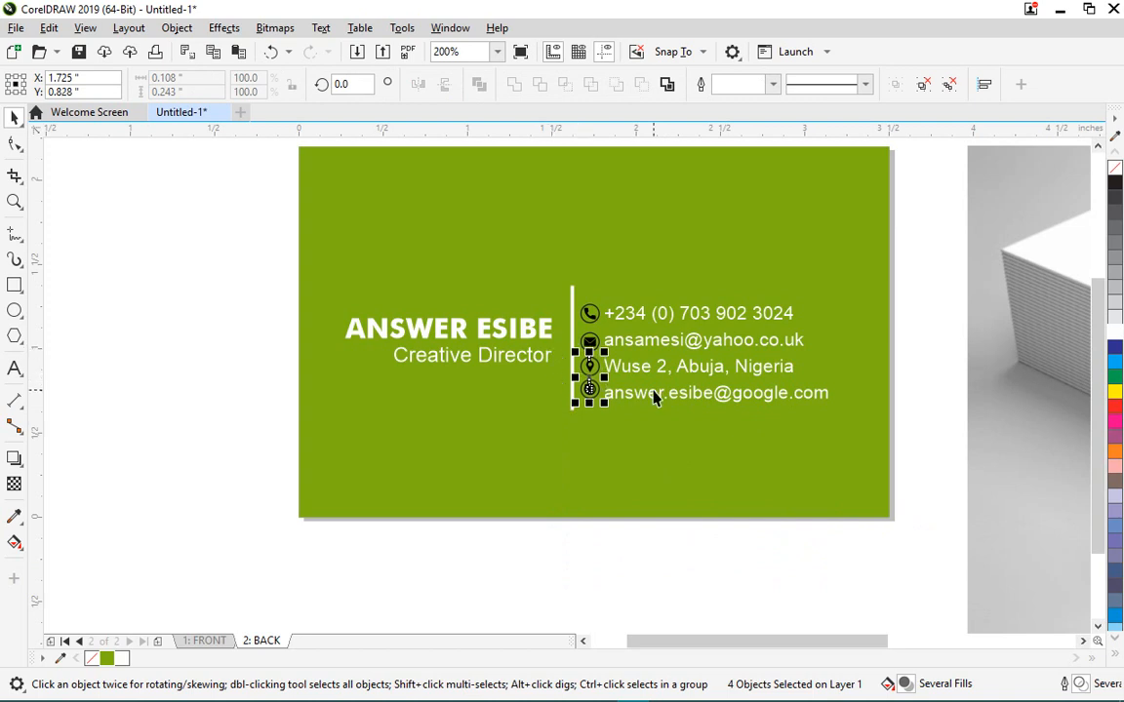
{"action": "scroll", "coordinate": [654, 395], "scroll_direction": "up", "scroll_amount": 1}
{"action": "scroll", "coordinate": [631, 324], "scroll_direction": "down", "scroll_amount": 1}
{"action": "left_click", "coordinate": [712, 517]}
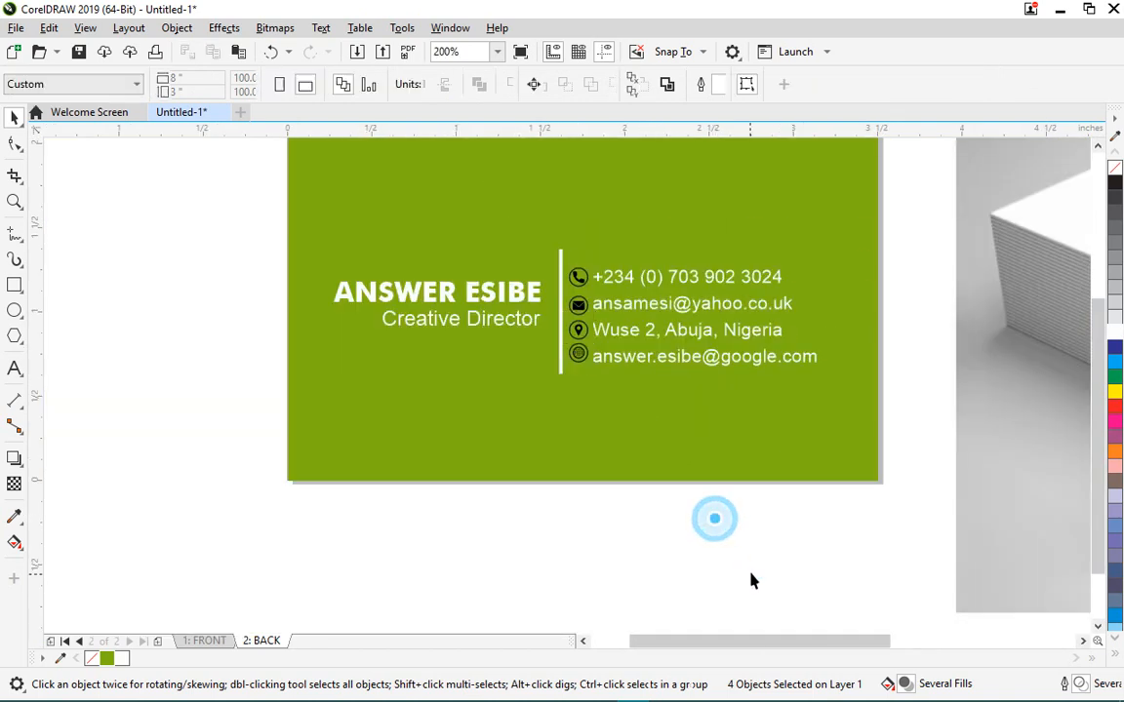
{"action": "left_click_drag", "start_coordinate": [749, 570], "coordinate": [500, 345]}
{"action": "key", "text": "Down"}
{"action": "key", "text": "Down"}
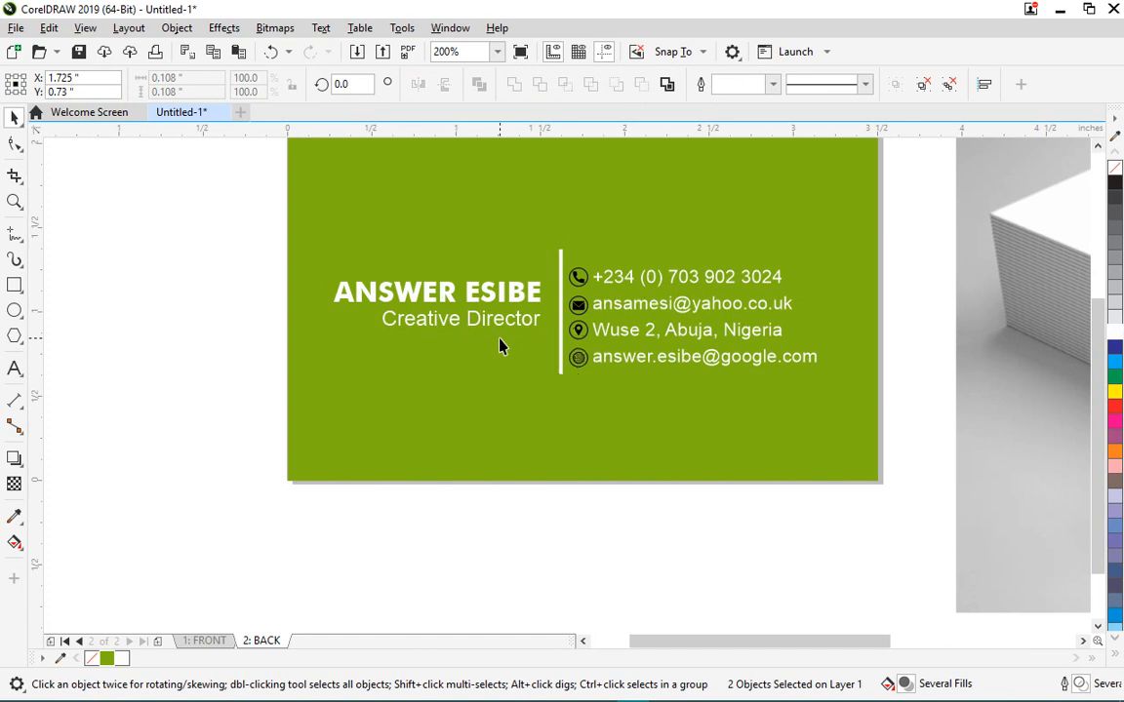
{"action": "left_click", "coordinate": [740, 587]}
{"action": "scroll", "coordinate": [644, 328], "scroll_direction": "up", "scroll_amount": 1}
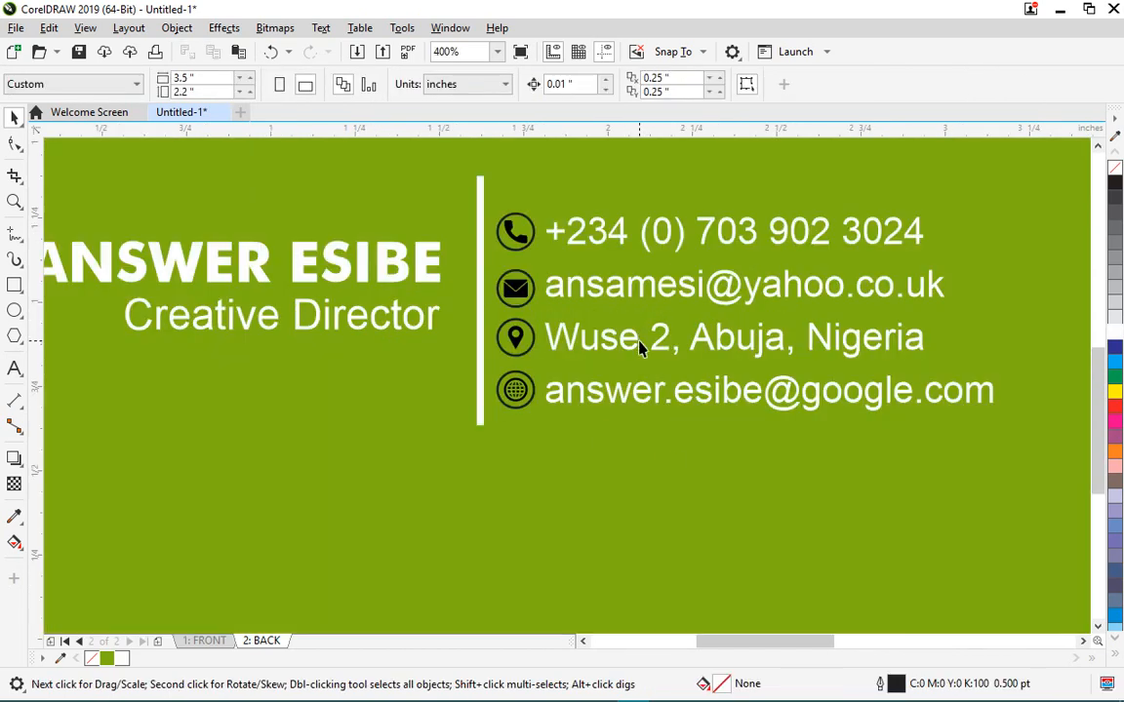
{"action": "scroll", "coordinate": [590, 329], "scroll_direction": "down", "scroll_amount": 1}
{"action": "left_click_drag", "start_coordinate": [675, 536], "coordinate": [545, 317]}
{"action": "scroll", "coordinate": [566, 341], "scroll_direction": "up", "scroll_amount": 1}
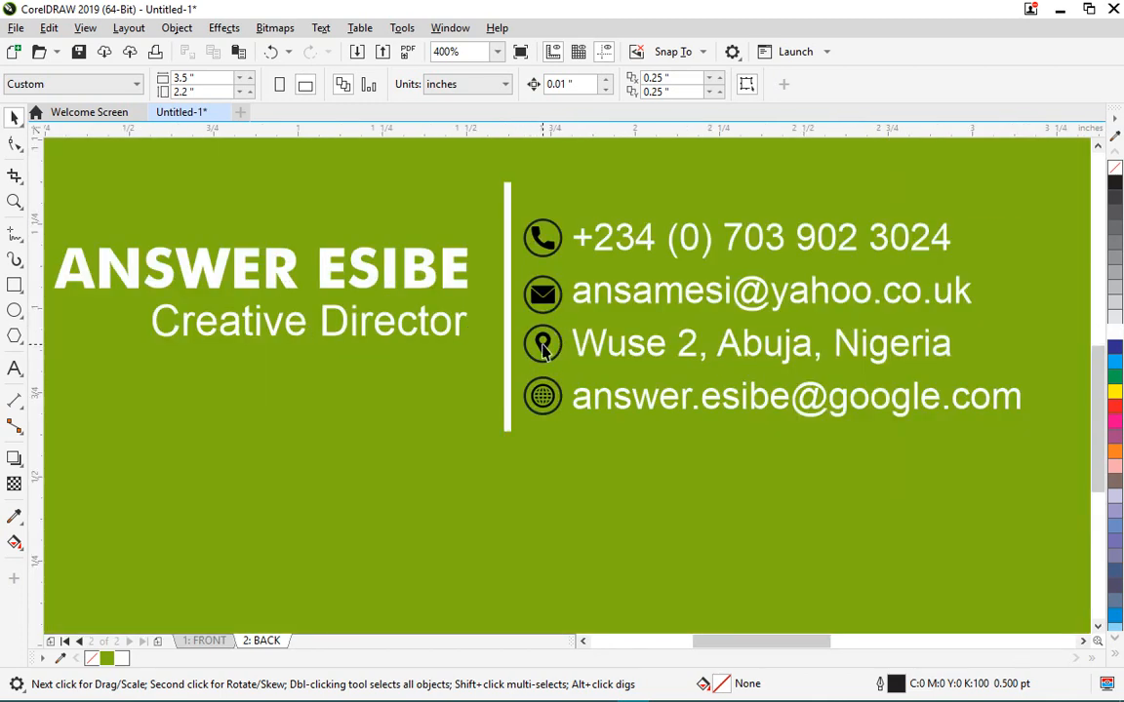
{"action": "left_click", "coordinate": [545, 349]}
{"action": "scroll", "coordinate": [546, 370], "scroll_direction": "up", "scroll_amount": 1}
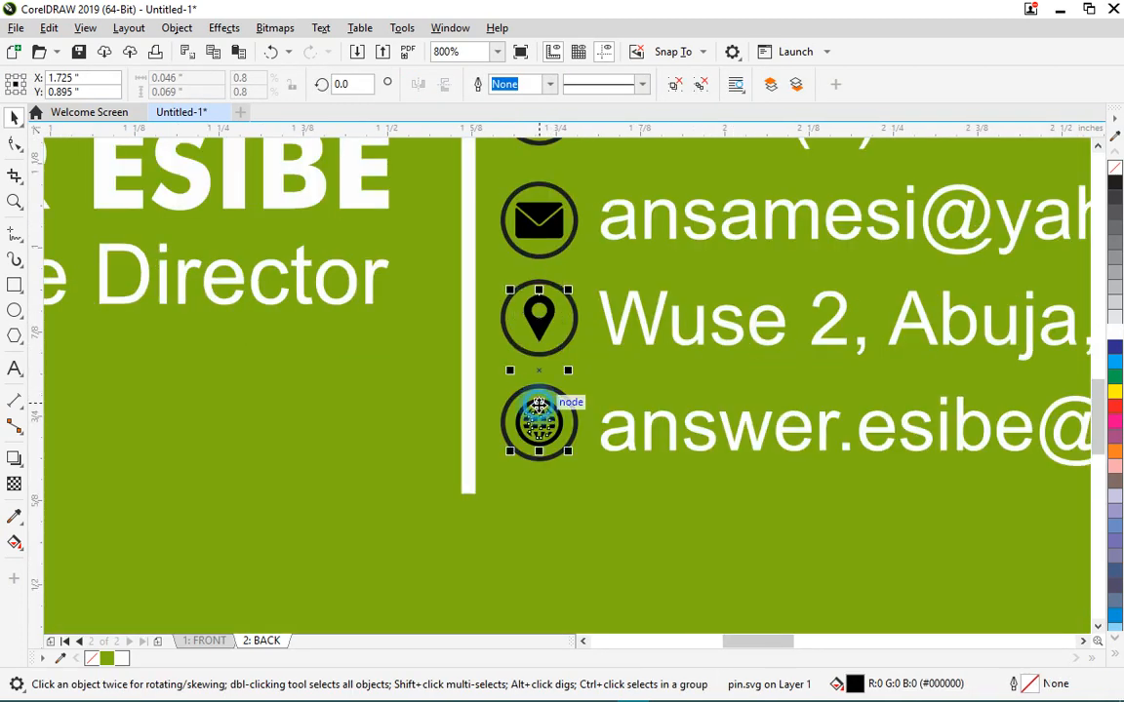
{"action": "left_click", "coordinate": [538, 403], "text": "shift"}
{"action": "scroll", "coordinate": [538, 429], "scroll_direction": "down", "scroll_amount": 1}
{"action": "scroll", "coordinate": [538, 336], "scroll_direction": "up", "scroll_amount": 1}
{"action": "left_click", "coordinate": [539, 337], "text": "shift"}
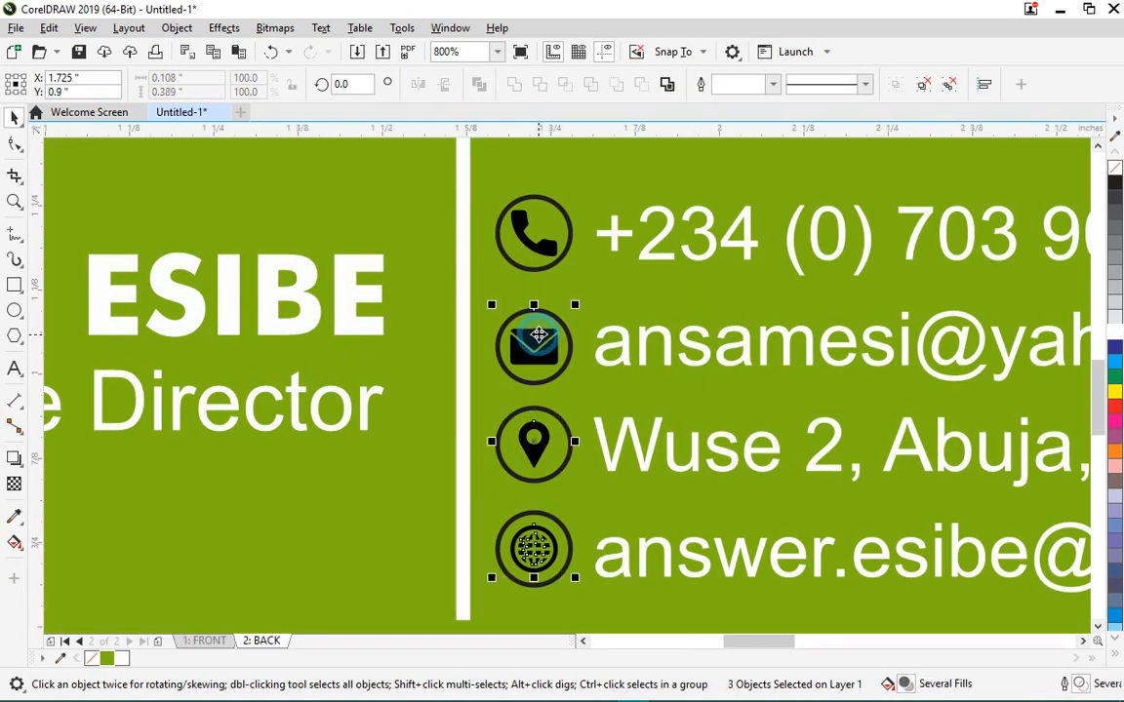
{"action": "left_click", "coordinate": [508, 220], "text": "shift"}
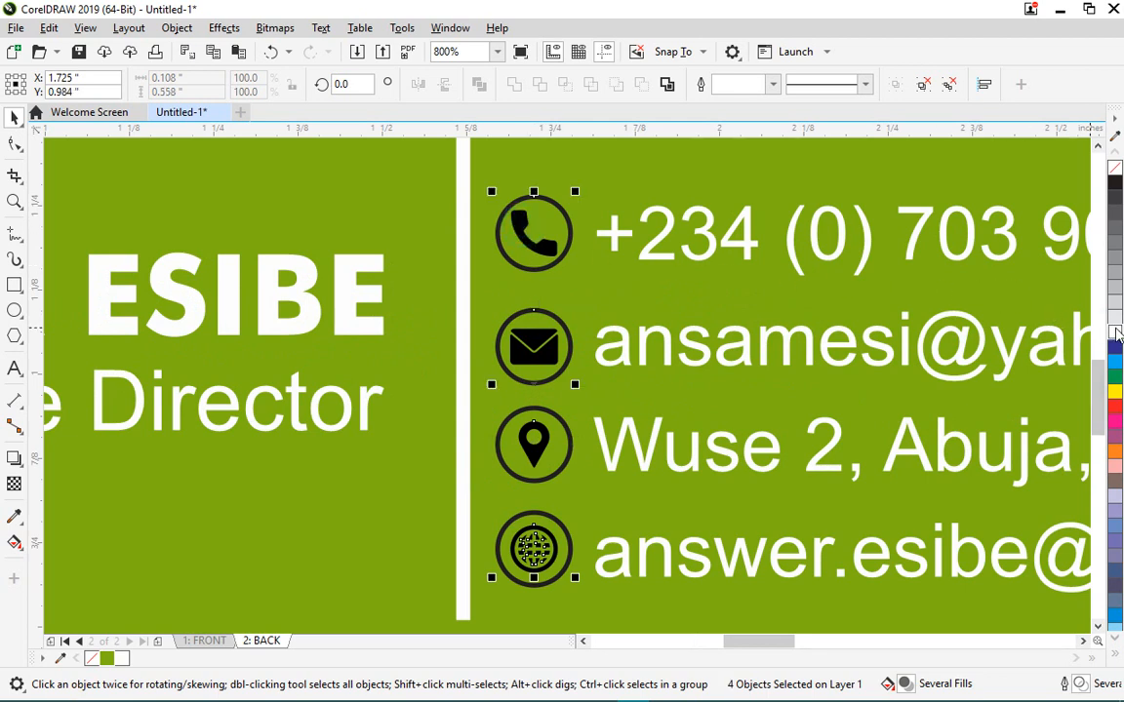
{"action": "left_click", "coordinate": [1117, 334]}
{"action": "key", "text": "ctrl+z"}
{"action": "left_click", "coordinate": [523, 249], "text": "shift"}
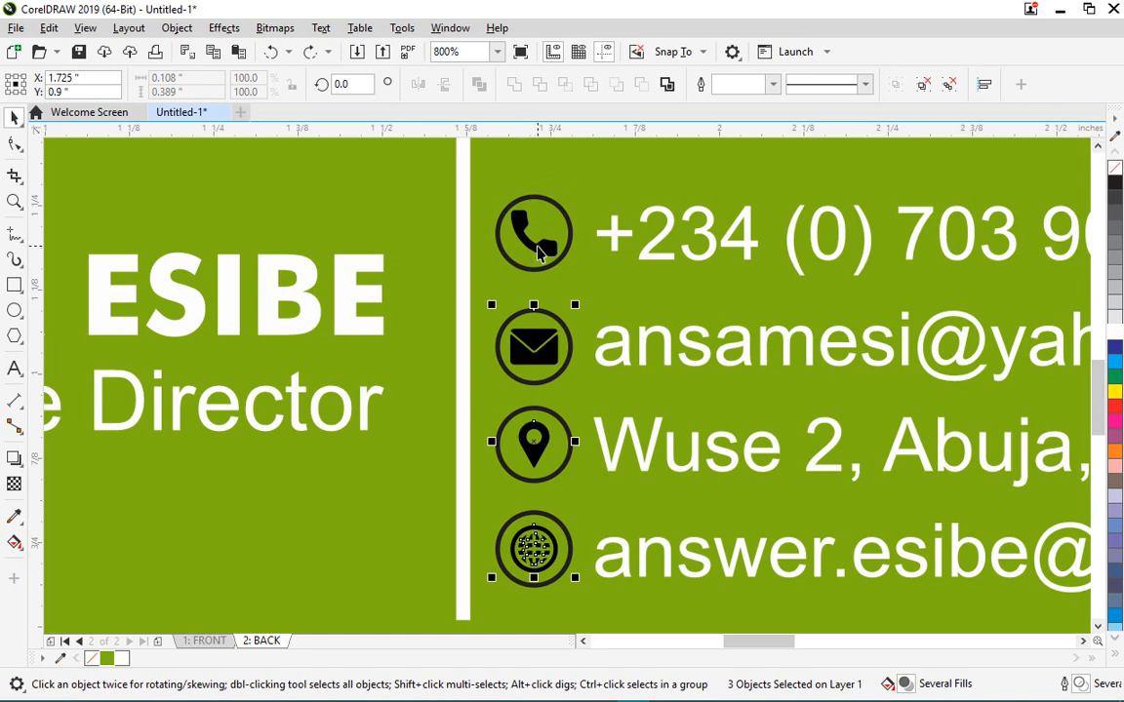
{"action": "left_click", "coordinate": [537, 247], "text": "shift"}
{"action": "scroll", "coordinate": [537, 234], "scroll_direction": "down", "scroll_amount": 1}
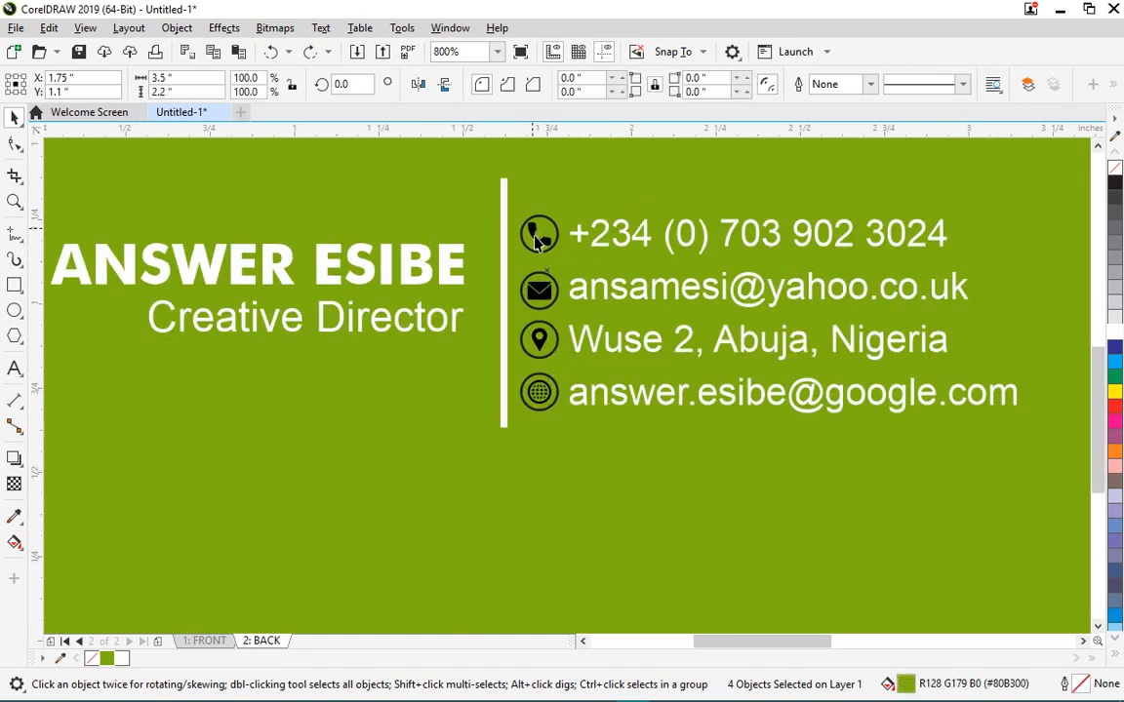
{"action": "left_click", "coordinate": [568, 261]}
{"action": "left_click", "coordinate": [537, 247]}
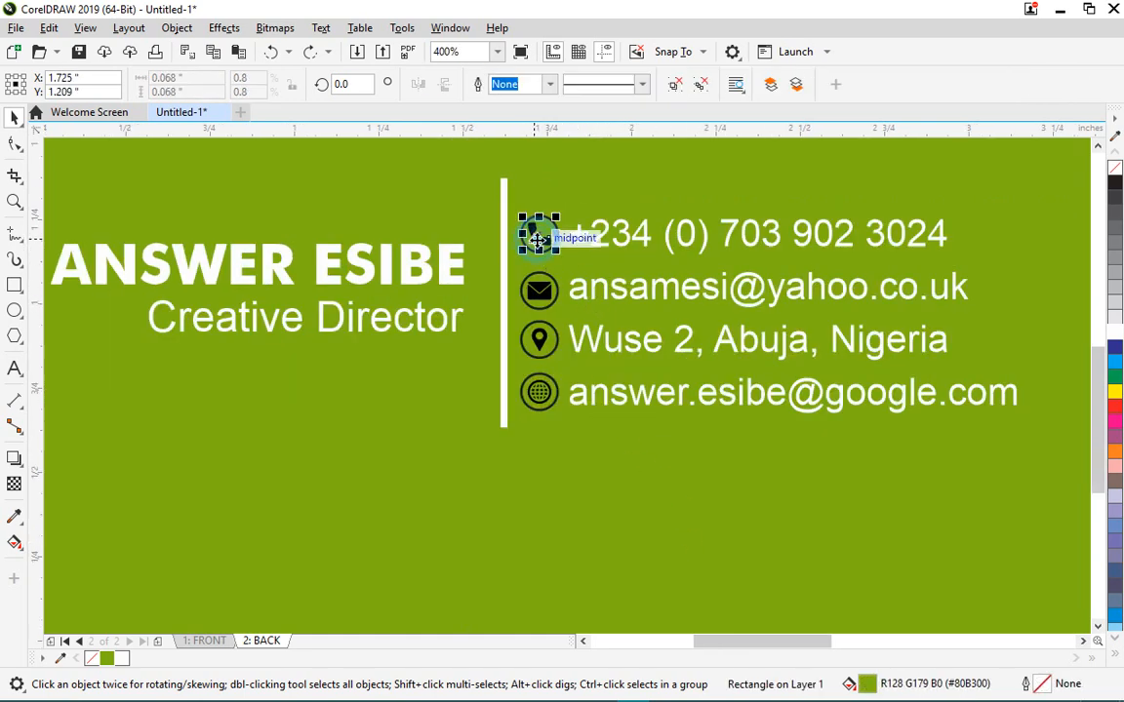
{"action": "scroll", "coordinate": [540, 249], "scroll_direction": "up", "scroll_amount": 2}
{"action": "left_click", "coordinate": [548, 254]}
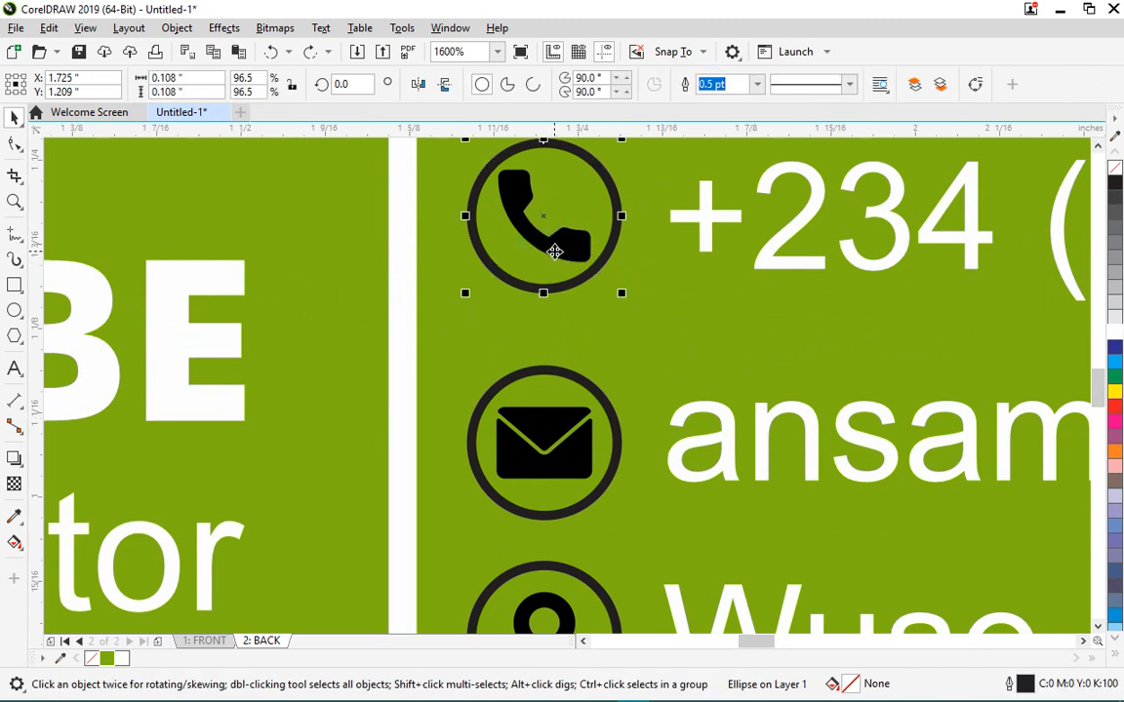
{"action": "left_click", "coordinate": [552, 262]}
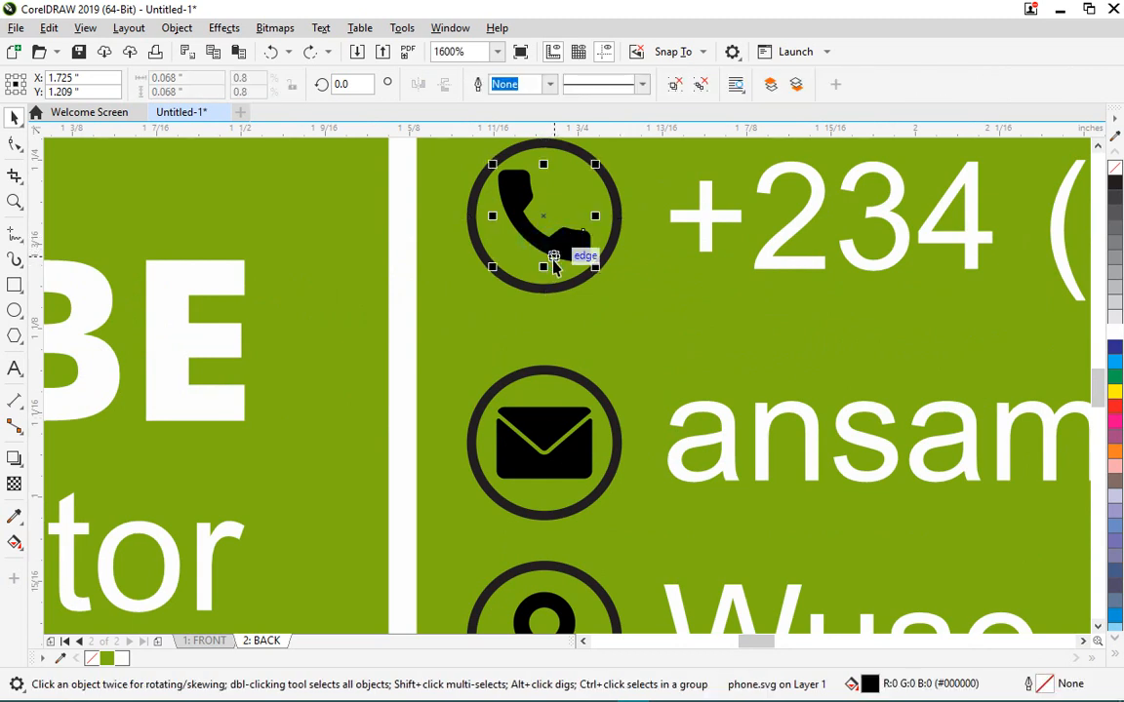
{"action": "left_click", "coordinate": [548, 456], "text": "shift"}
{"action": "scroll", "coordinate": [556, 468], "scroll_direction": "down", "scroll_amount": 2}
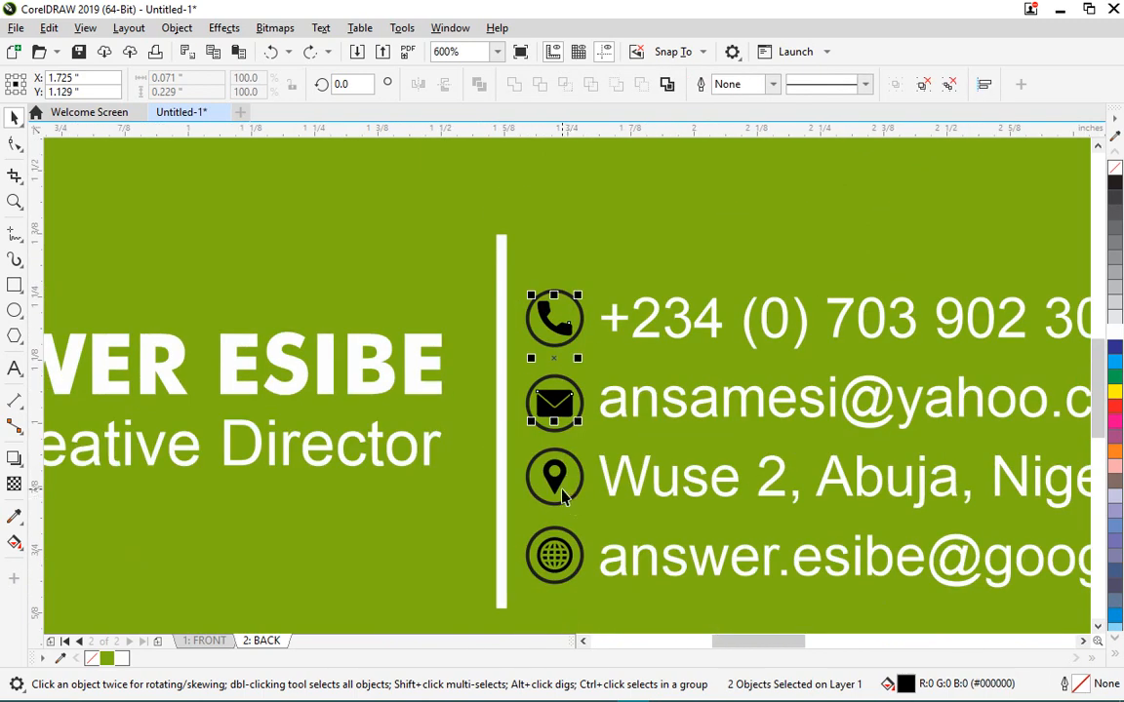
{"action": "left_click", "coordinate": [556, 488], "text": "shift"}
{"action": "left_click", "coordinate": [564, 490], "text": "shift"}
{"action": "left_click", "coordinate": [564, 478], "text": "shift"}
{"action": "scroll", "coordinate": [568, 493], "scroll_direction": "down", "scroll_amount": 1}
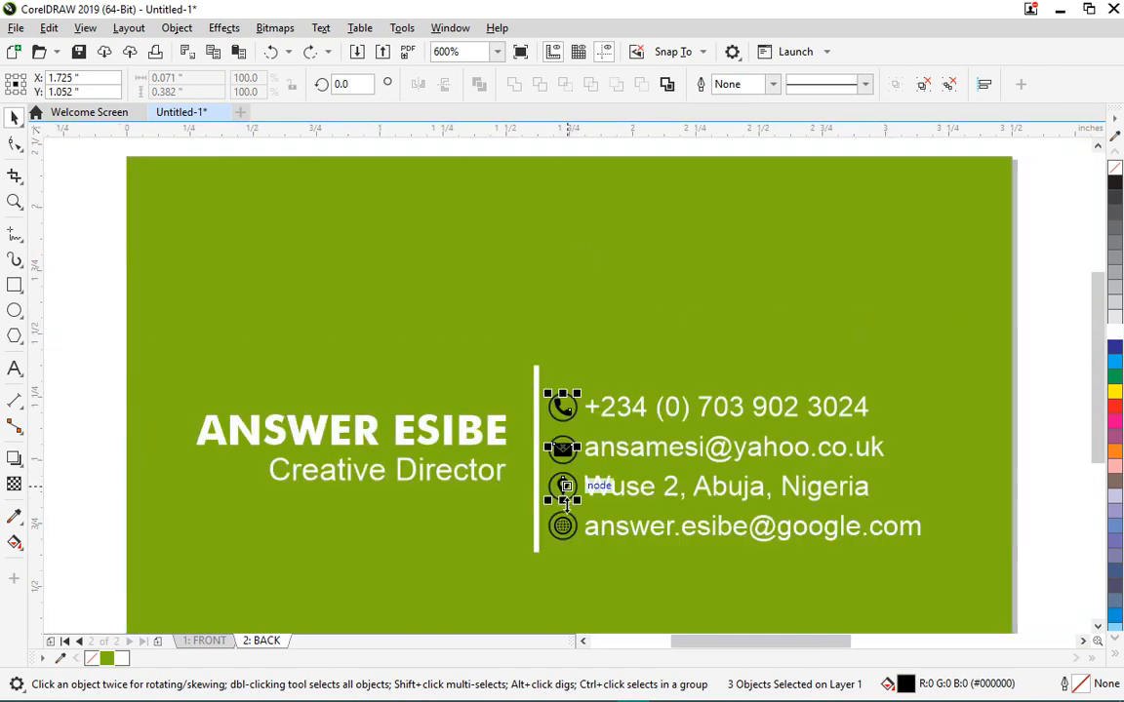
{"action": "scroll", "coordinate": [551, 531], "scroll_direction": "up", "scroll_amount": 3}
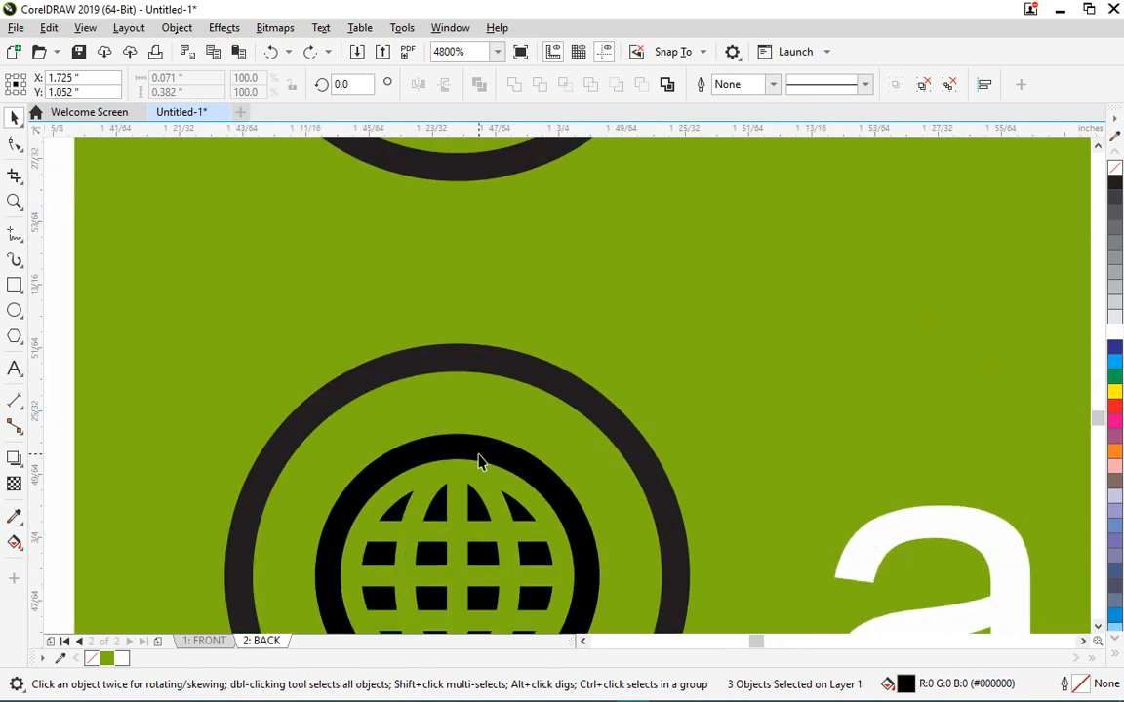
{"action": "left_click", "coordinate": [478, 458], "text": "shift"}
{"action": "scroll", "coordinate": [565, 389], "scroll_direction": "down", "scroll_amount": 3}
{"action": "scroll", "coordinate": [602, 376], "scroll_direction": "up", "scroll_amount": 2}
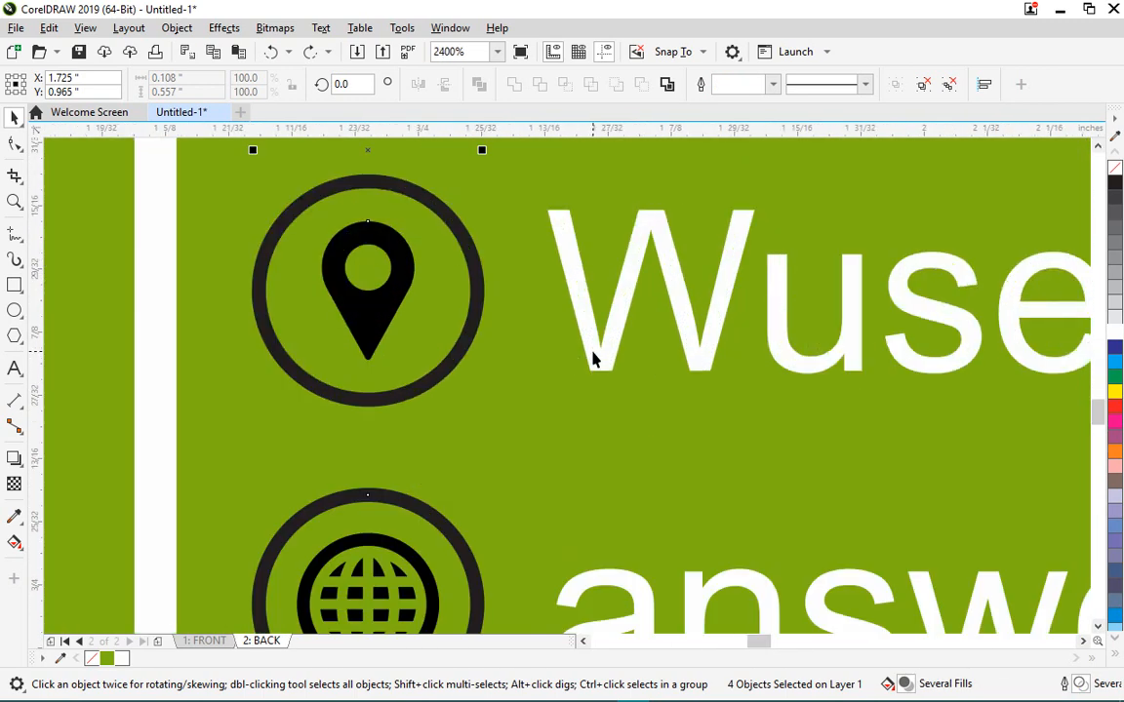
{"action": "scroll", "coordinate": [336, 509], "scroll_direction": "up", "scroll_amount": 1}
{"action": "scroll", "coordinate": [400, 453], "scroll_direction": "down", "scroll_amount": 2}
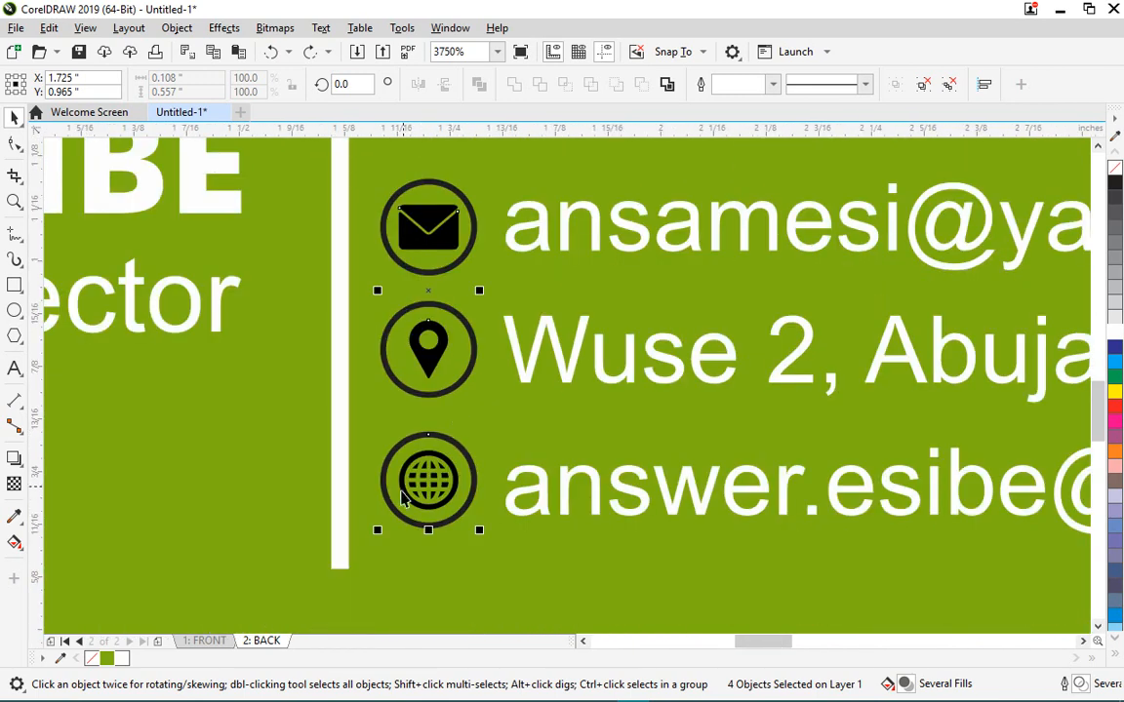
{"action": "scroll", "coordinate": [424, 472], "scroll_direction": "up", "scroll_amount": 2}
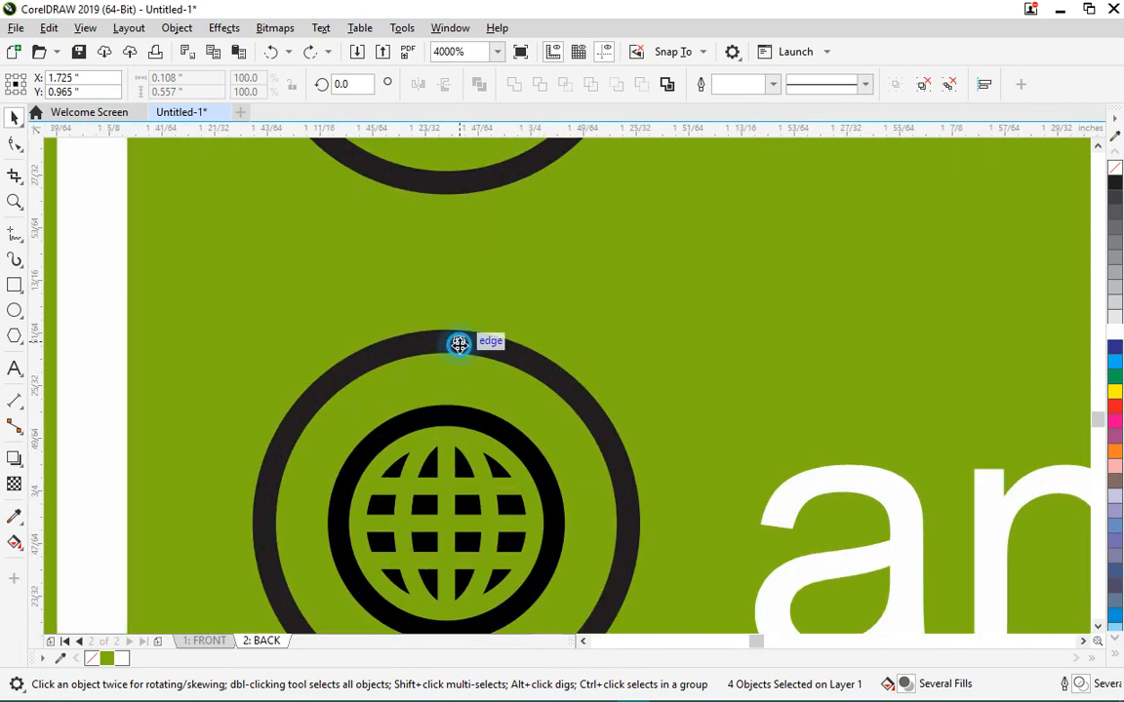
- Fill the four inner icon glyphs with white
{"action": "left_click", "coordinate": [459, 346], "text": "shift"}
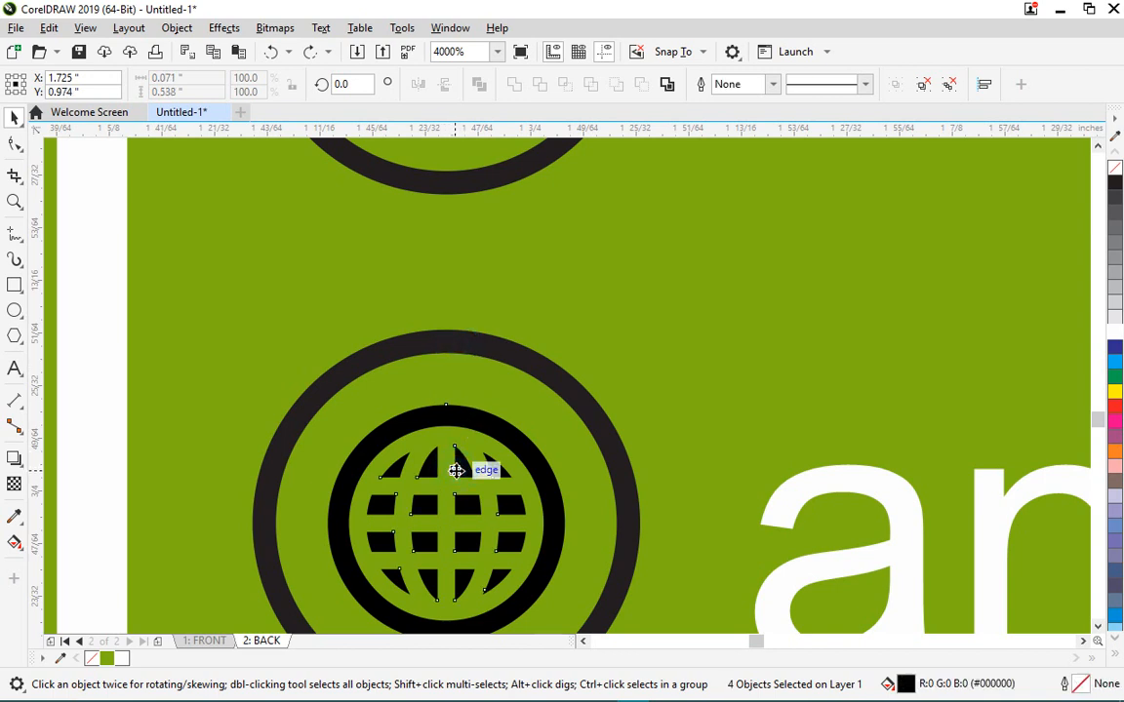
{"action": "scroll", "coordinate": [490, 412], "scroll_direction": "down", "scroll_amount": 1}
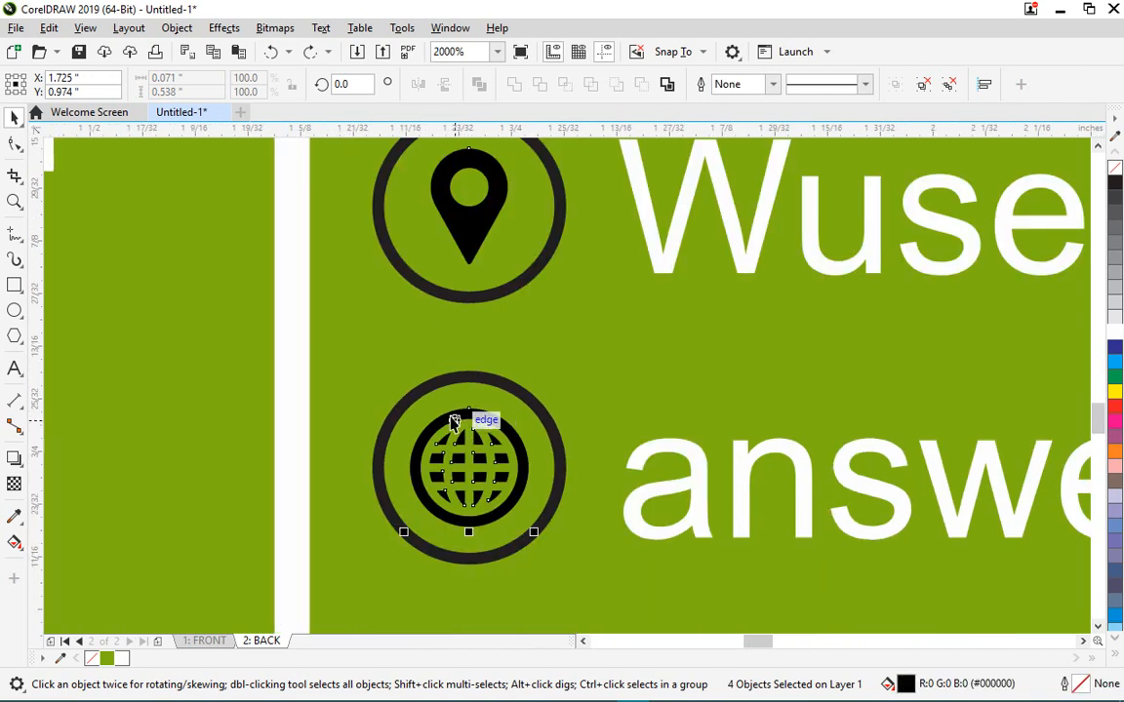
{"action": "left_click", "coordinate": [1115, 335]}
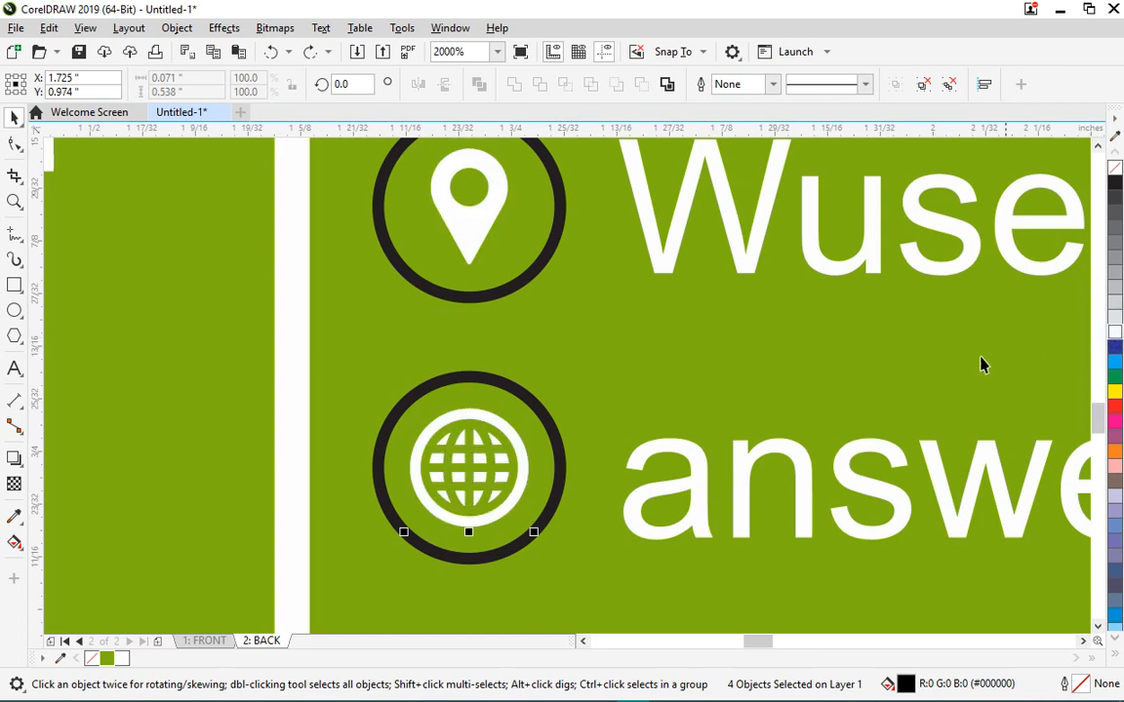
{"action": "scroll", "coordinate": [610, 429], "scroll_direction": "down", "scroll_amount": 3}
{"action": "scroll", "coordinate": [616, 338], "scroll_direction": "up", "scroll_amount": 1}
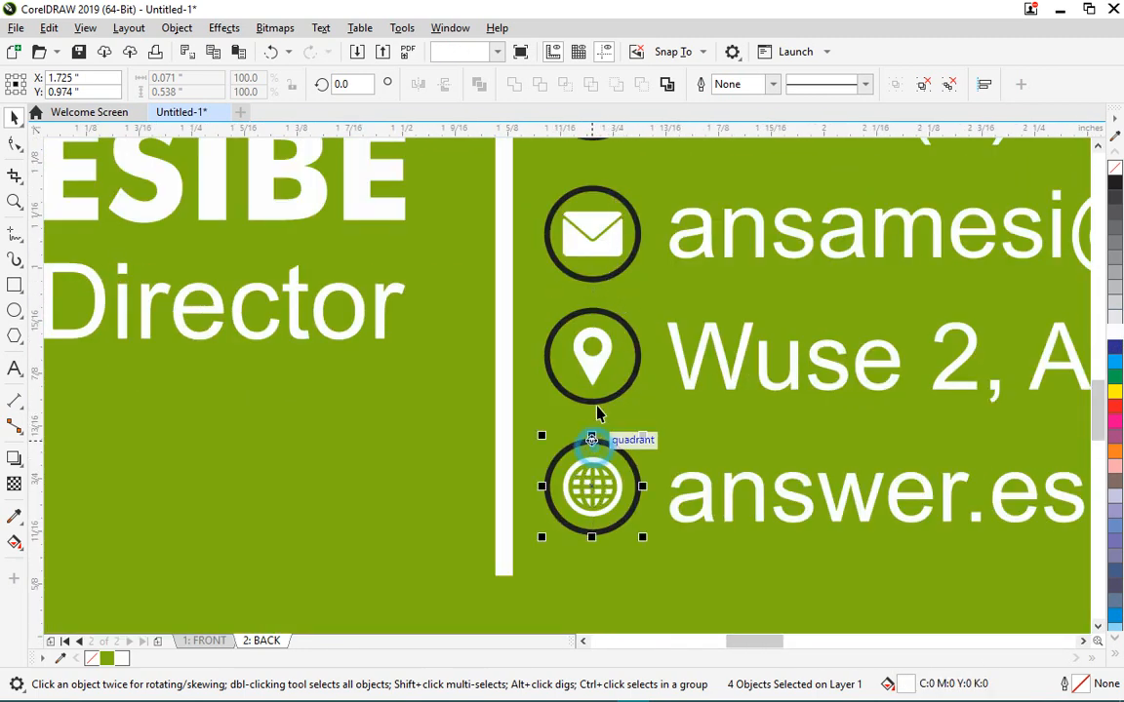
- Set the outlines of all four icon rings to white
{"action": "left_click", "coordinate": [593, 445]}
{"action": "left_click", "coordinate": [622, 202], "text": "shift"}
{"action": "left_click", "coordinate": [622, 316], "text": "shift"}
{"action": "scroll", "coordinate": [601, 383], "scroll_direction": "down", "scroll_amount": 2}
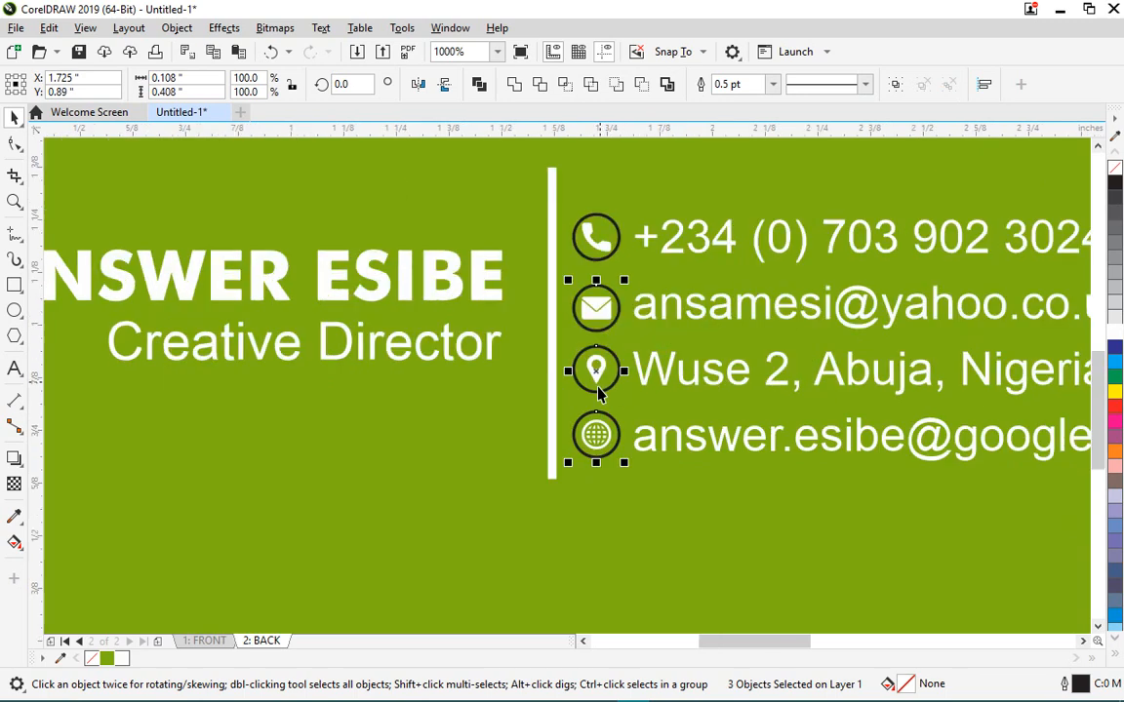
{"action": "scroll", "coordinate": [620, 307], "scroll_direction": "up", "scroll_amount": 2}
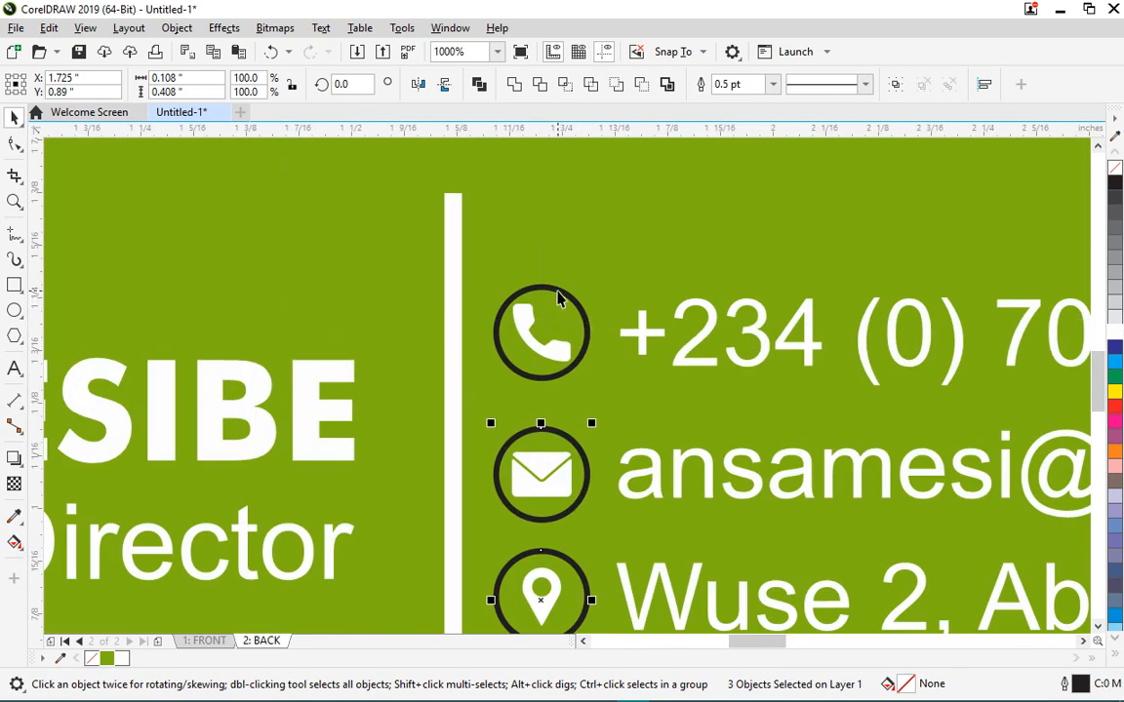
{"action": "left_click", "coordinate": [556, 291], "text": "shift"}
{"action": "right_click", "coordinate": [1115, 333]}
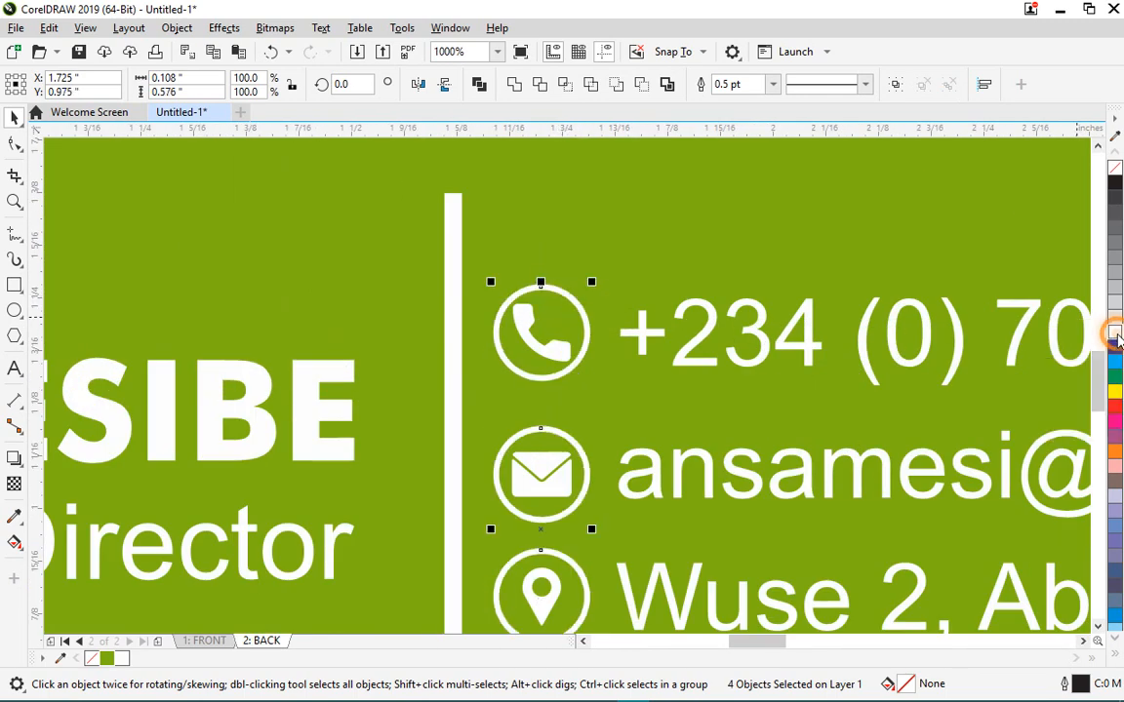
{"action": "scroll", "coordinate": [514, 303], "scroll_direction": "down", "scroll_amount": 2}
{"action": "left_click", "coordinate": [574, 564]}
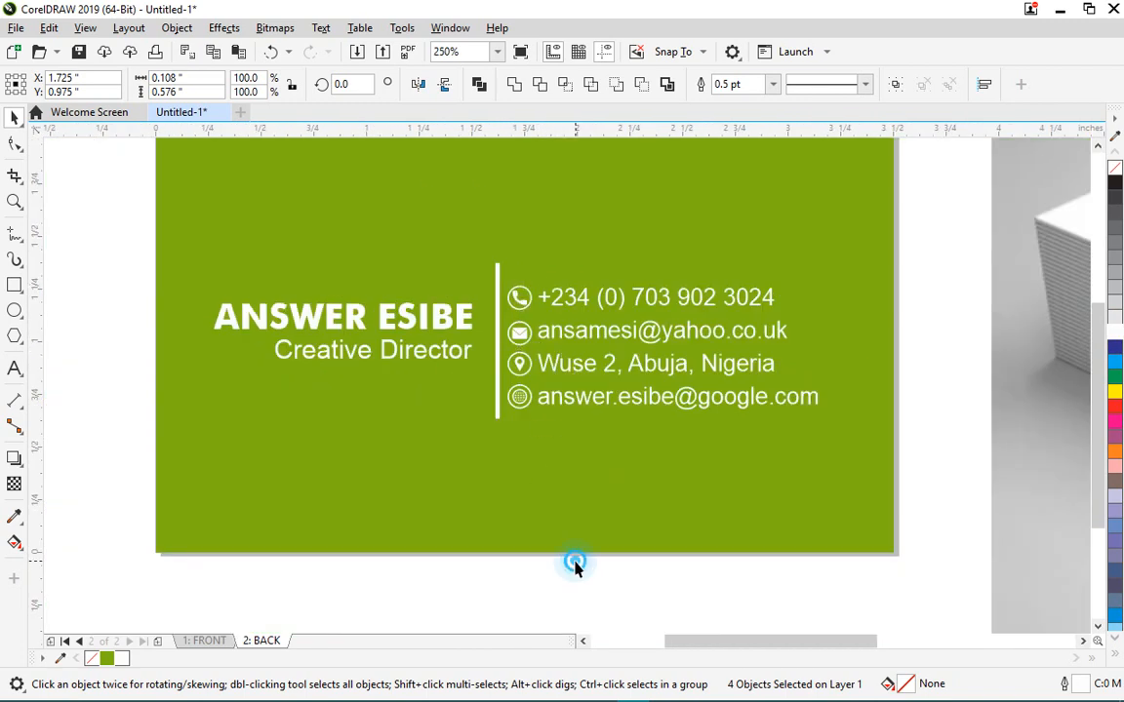
- Shorten the white vertical divider from its top end
{"action": "left_click_drag", "start_coordinate": [574, 583], "coordinate": [511, 261]}
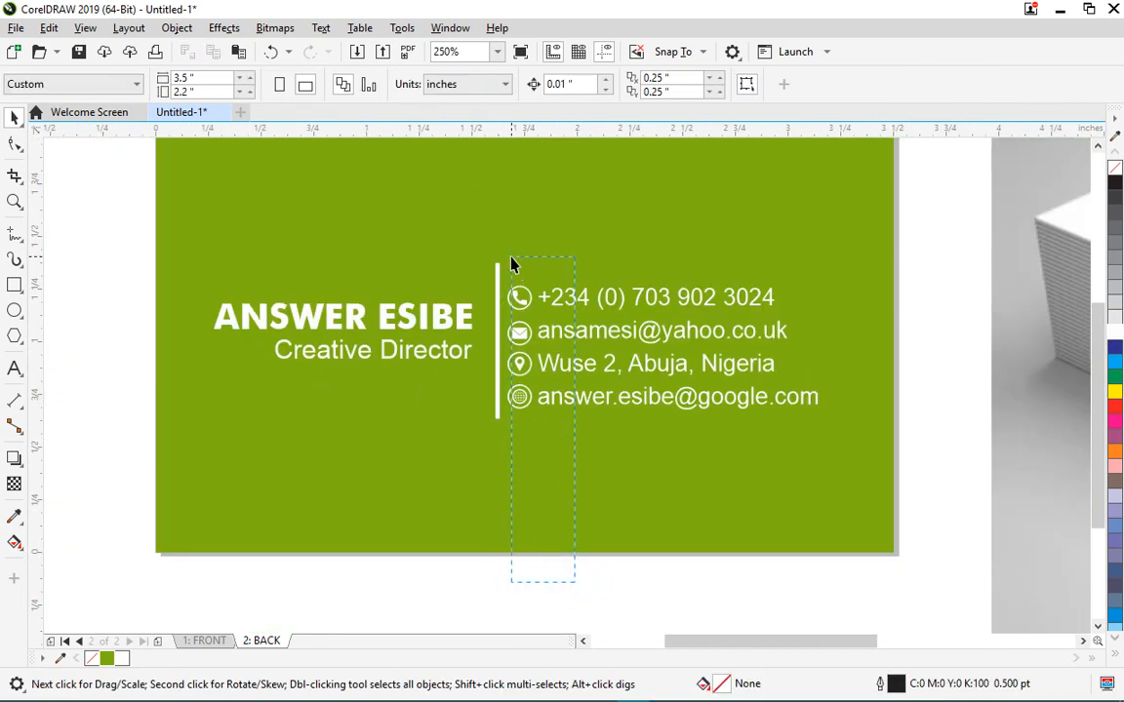
{"action": "scroll", "coordinate": [580, 309], "scroll_direction": "up", "scroll_amount": 2}
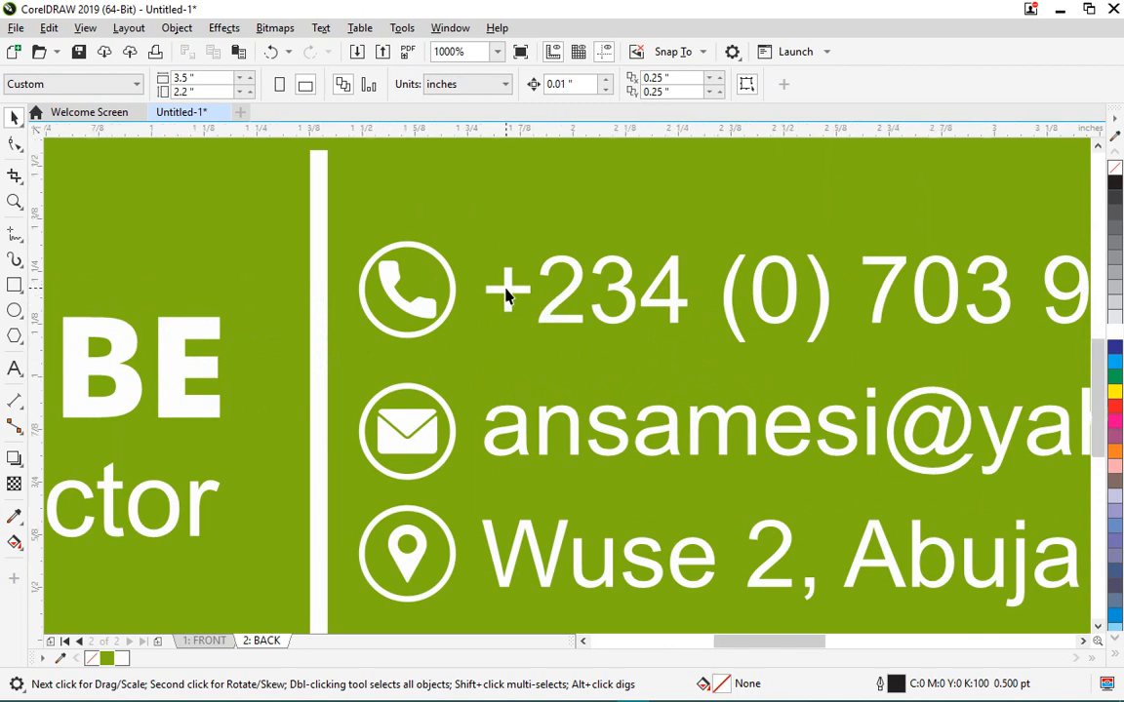
{"action": "scroll", "coordinate": [509, 294], "scroll_direction": "down", "scroll_amount": 2}
{"action": "scroll", "coordinate": [522, 405], "scroll_direction": "down", "scroll_amount": 1}
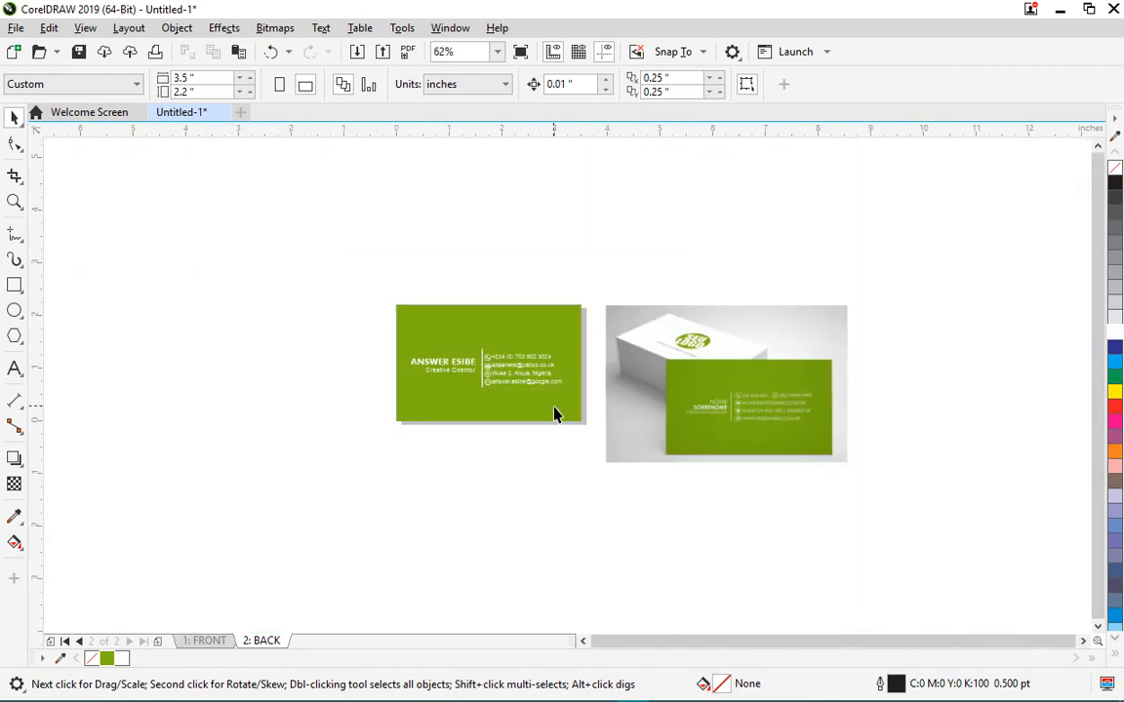
{"action": "scroll", "coordinate": [553, 414], "scroll_direction": "up", "scroll_amount": 1}
{"action": "scroll", "coordinate": [410, 332], "scroll_direction": "up", "scroll_amount": 1}
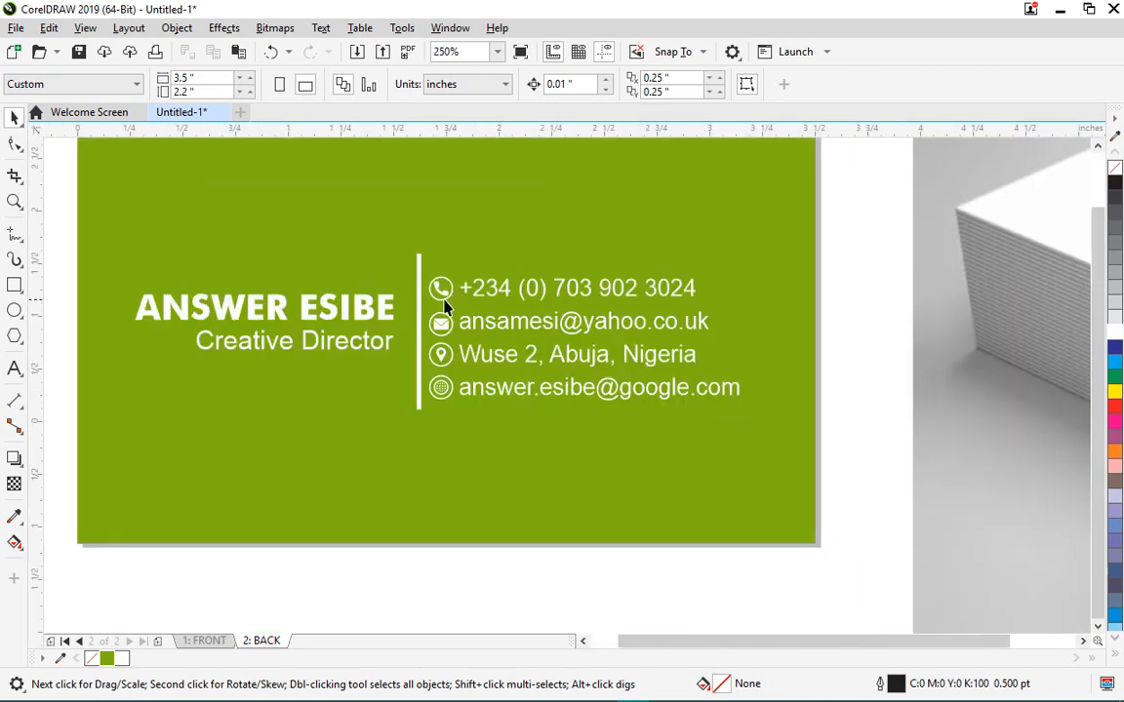
{"action": "scroll", "coordinate": [444, 296], "scroll_direction": "down", "scroll_amount": 1}
{"action": "scroll", "coordinate": [432, 329], "scroll_direction": "up", "scroll_amount": 1}
{"action": "left_click", "coordinate": [432, 243]}
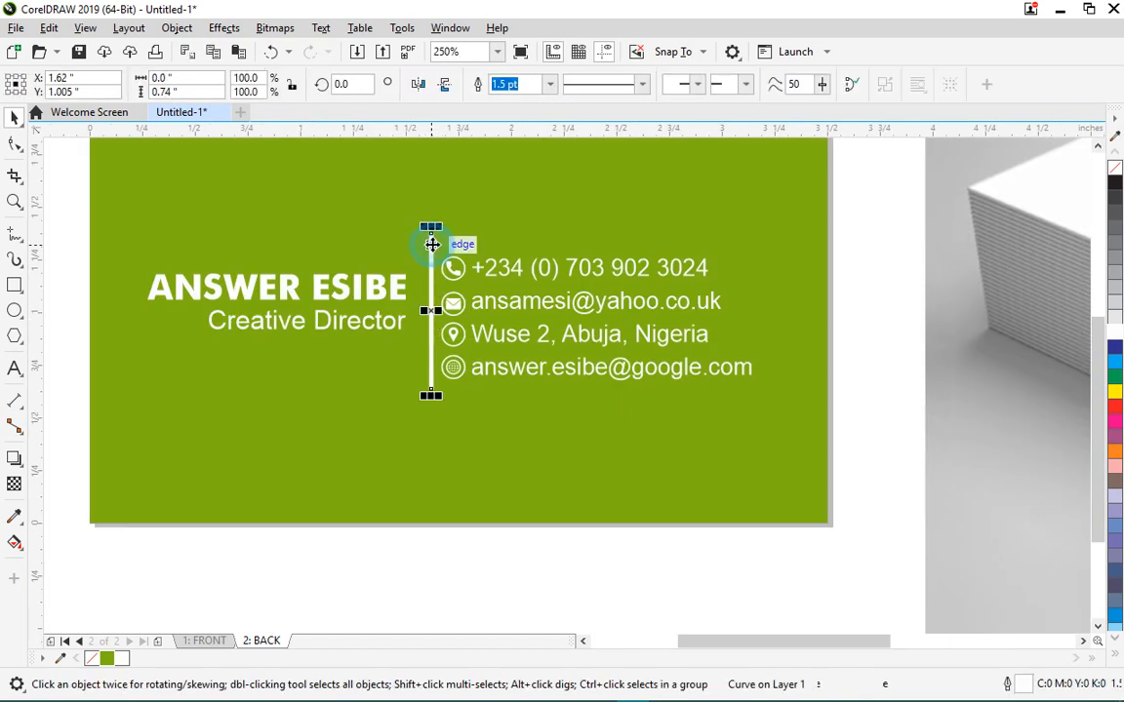
{"action": "left_click_drag", "start_coordinate": [431, 221], "coordinate": [431, 252]}
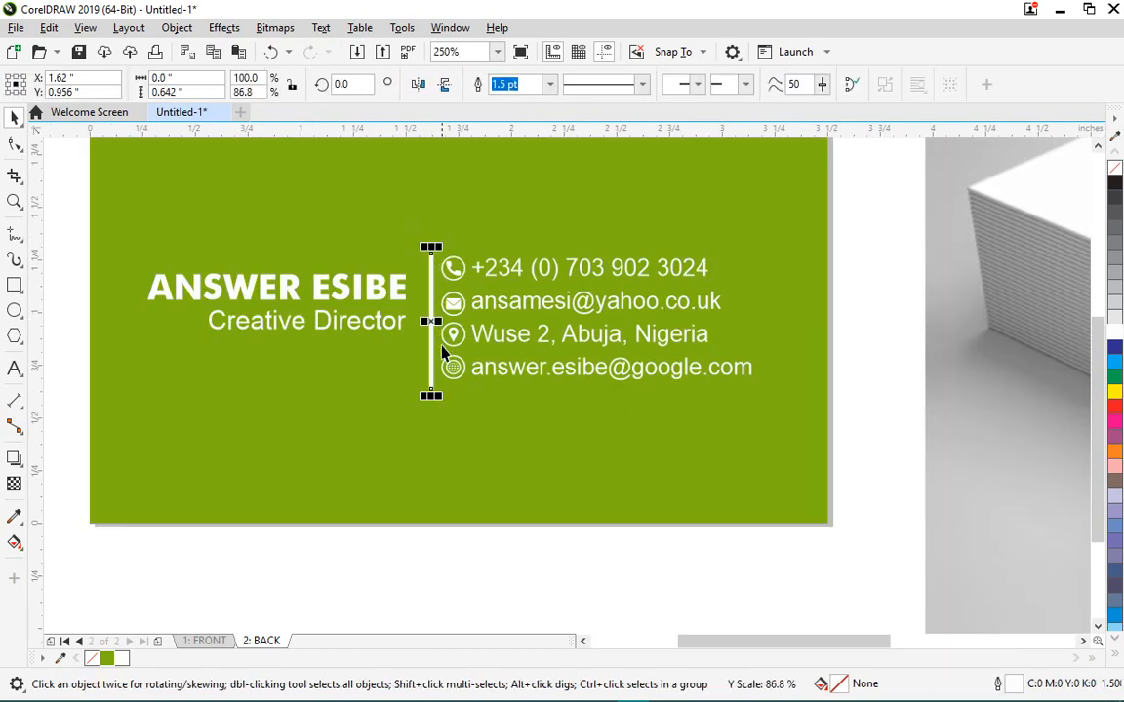
- Shorten the divider from its bottom end so it spans just the contact lines
{"action": "scroll", "coordinate": [431, 400], "scroll_direction": "up", "scroll_amount": 2}
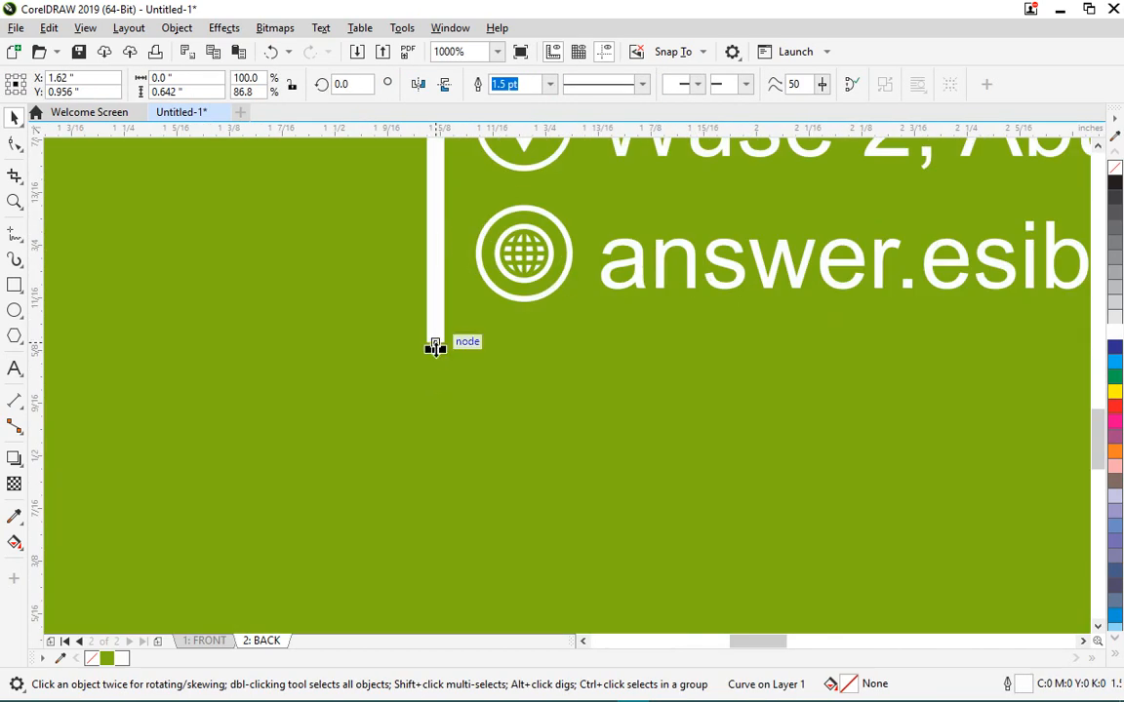
{"action": "mouse_move", "coordinate": [435, 347]}
{"action": "left_mouse_down"}
{"action": "mouse_move", "coordinate": [445, 323]}
{"action": "mouse_move", "coordinate": [444, 334]}
{"action": "left_mouse_up"}
{"action": "scroll", "coordinate": [445, 336], "scroll_direction": "down", "scroll_amount": 5}
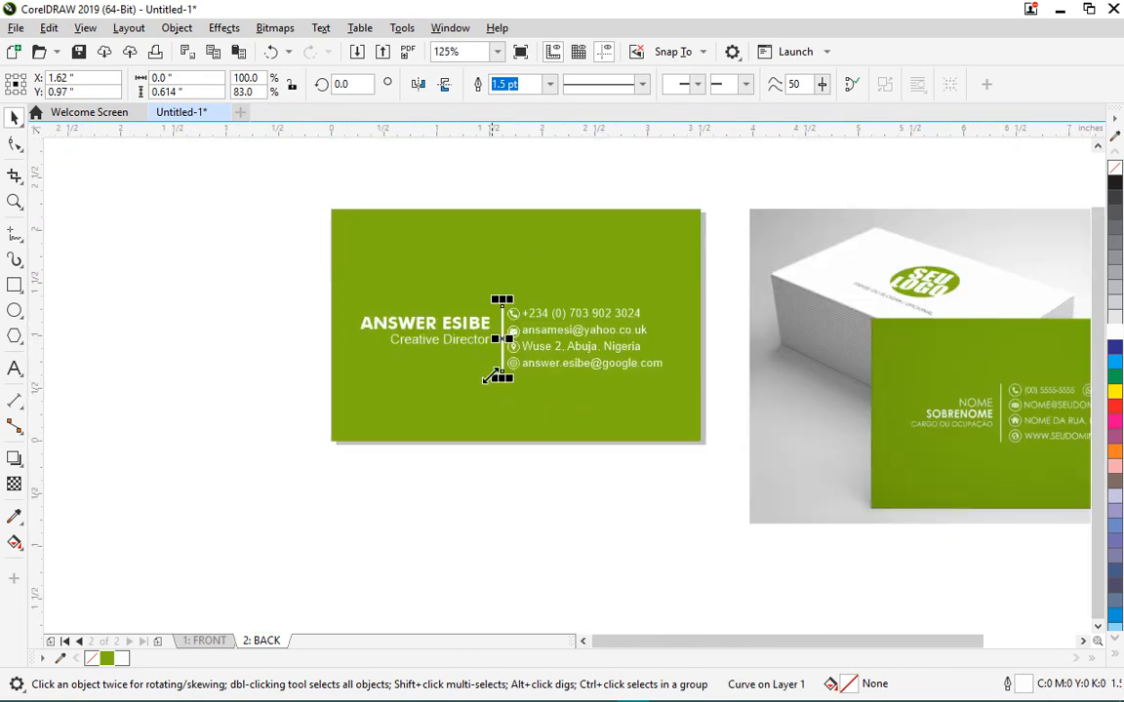
{"action": "scroll", "coordinate": [444, 336], "scroll_direction": "up", "scroll_amount": 1}
{"action": "scroll", "coordinate": [466, 343], "scroll_direction": "down", "scroll_amount": 2}
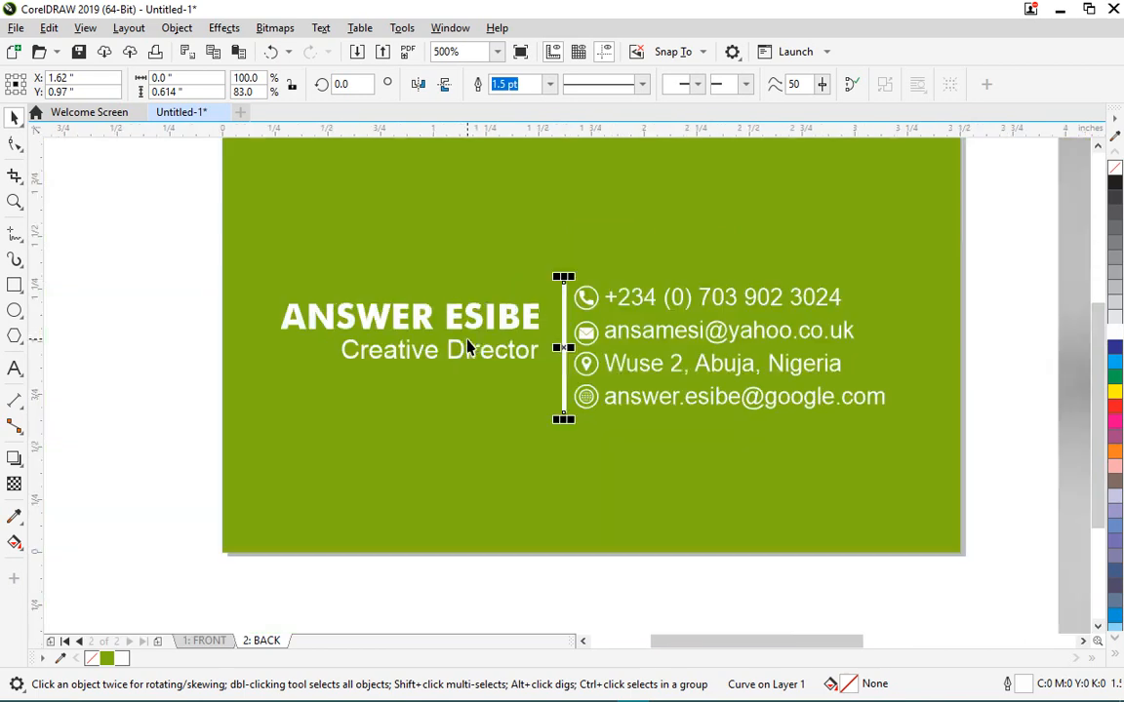
{"action": "left_click", "coordinate": [146, 281]}
- Group the name and title text with Ctrl+G, undoing a trial alignment with the divider
{"action": "left_click_drag", "start_coordinate": [162, 285], "coordinate": [546, 381]}
{"action": "scroll", "coordinate": [546, 381], "scroll_direction": "down", "scroll_amount": 3}
{"action": "scroll", "coordinate": [517, 353], "scroll_direction": "up", "scroll_amount": 3}
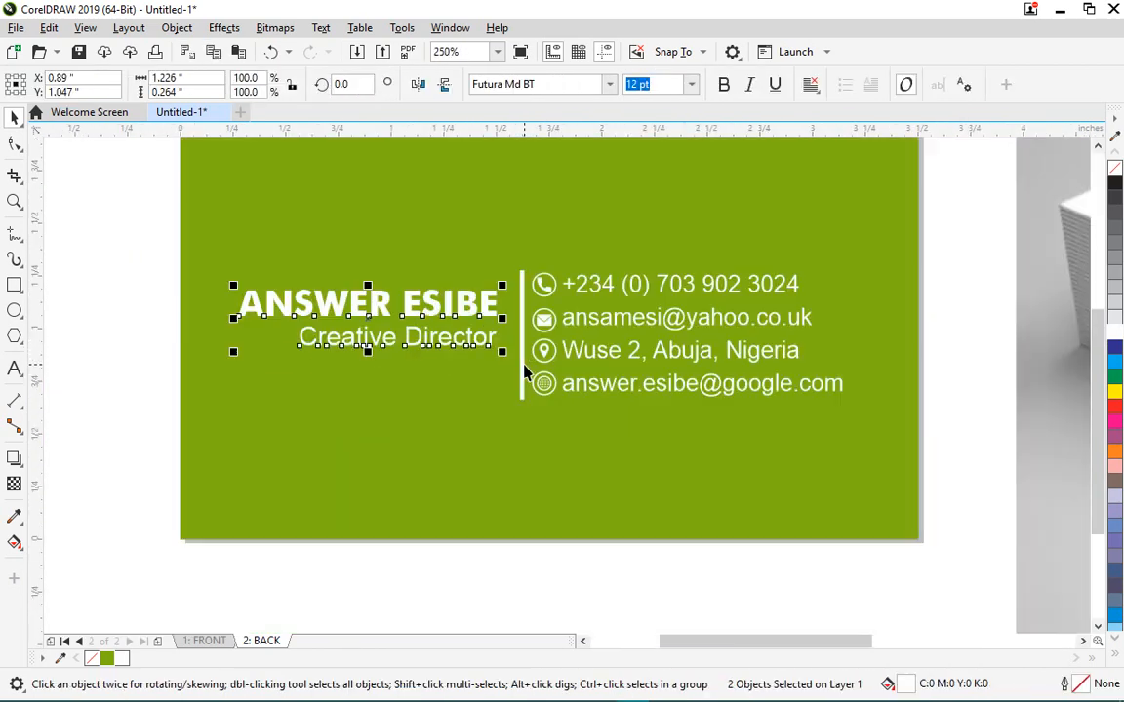
{"action": "scroll", "coordinate": [517, 356], "scroll_direction": "down", "scroll_amount": 1}
{"action": "scroll", "coordinate": [519, 361], "scroll_direction": "up", "scroll_amount": 2}
{"action": "scroll", "coordinate": [520, 364], "scroll_direction": "down", "scroll_amount": 1}
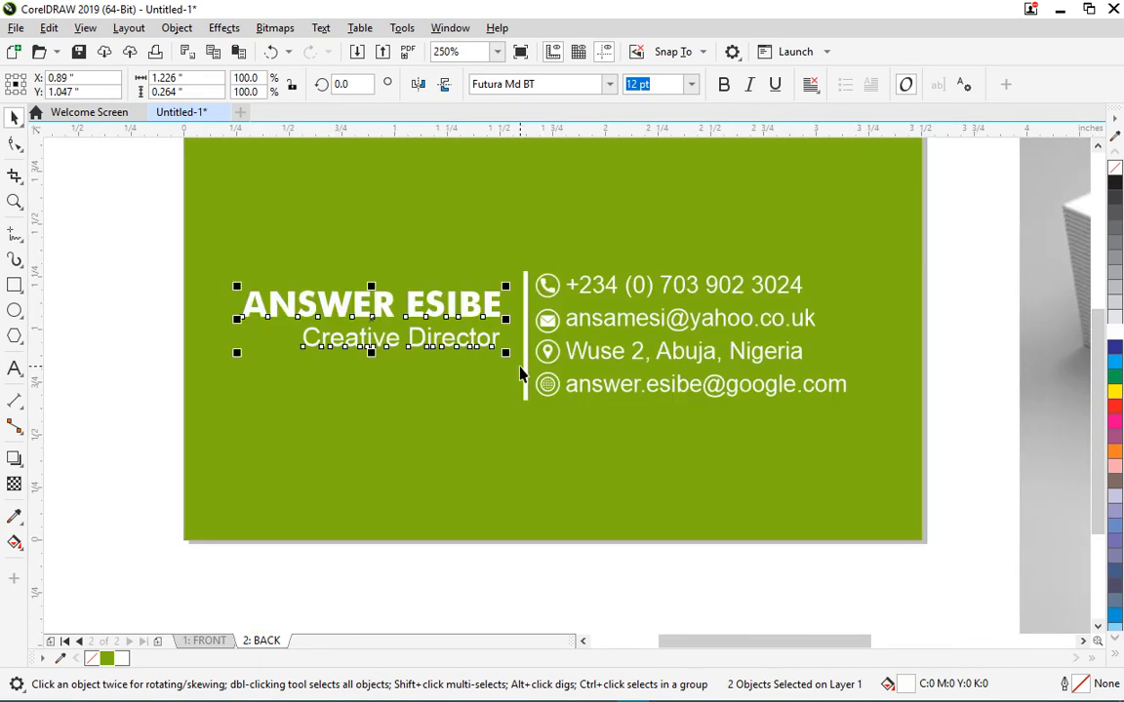
{"action": "scroll", "coordinate": [431, 302], "scroll_direction": "up", "scroll_amount": 1}
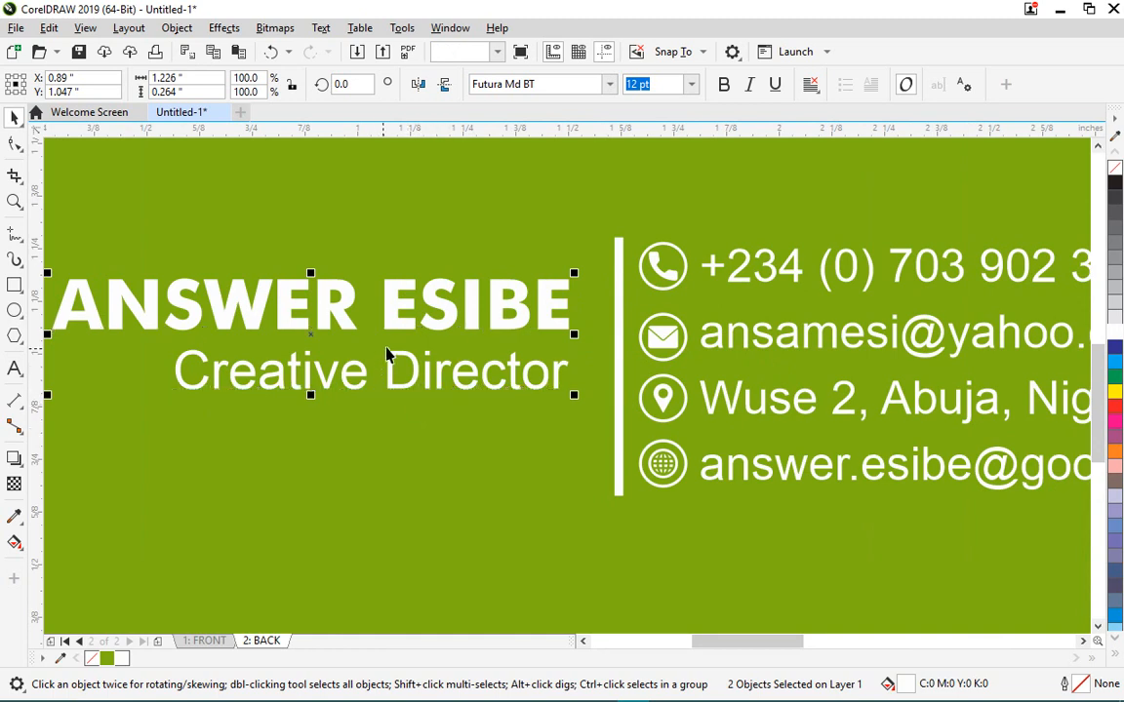
{"action": "key", "text": "ctrl+g"}
{"action": "left_click", "coordinate": [621, 296], "text": "shift"}
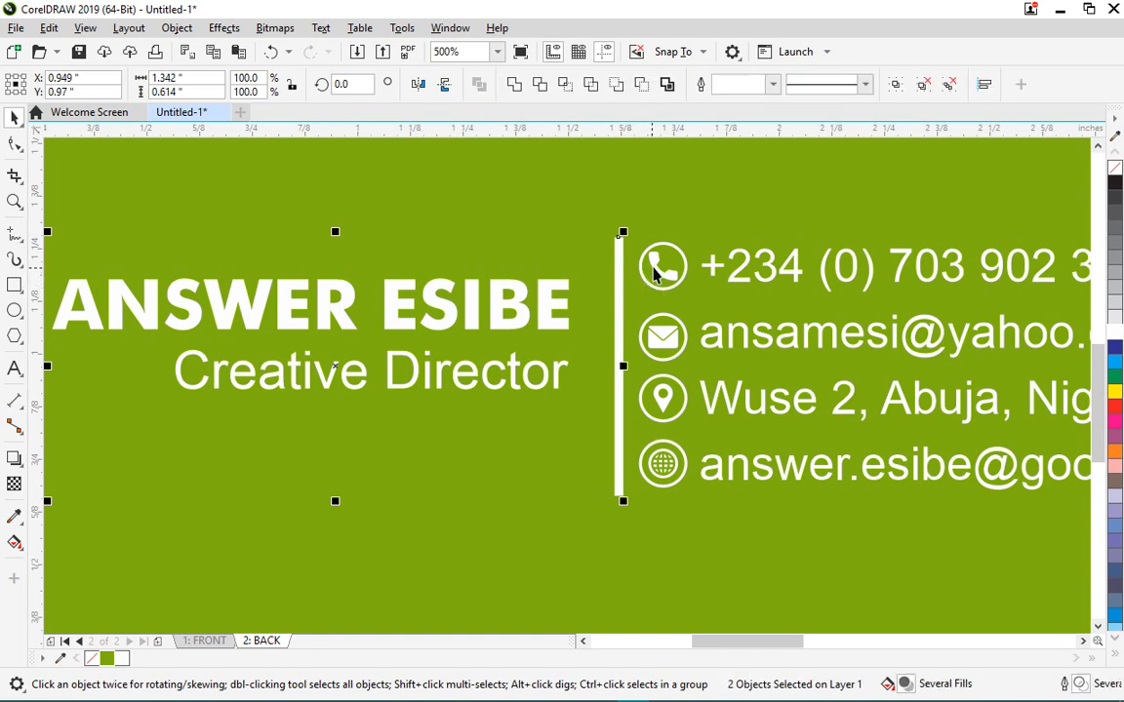
{"action": "key", "text": "e"}
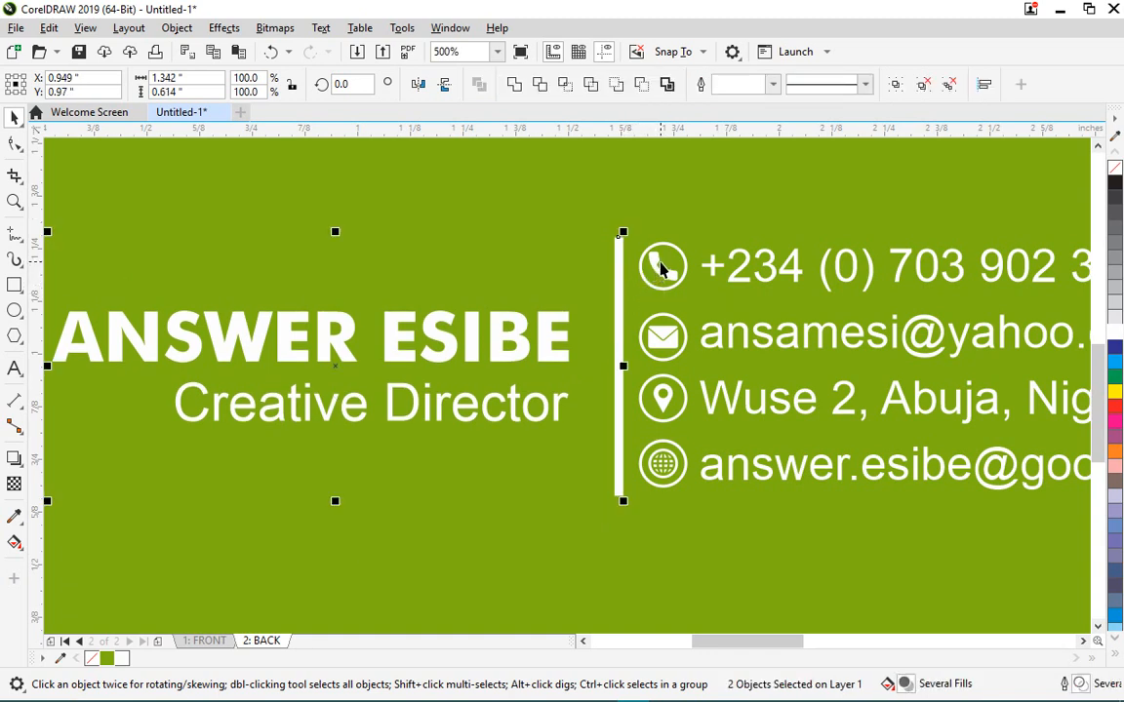
{"action": "key", "text": "ctrl+z"}
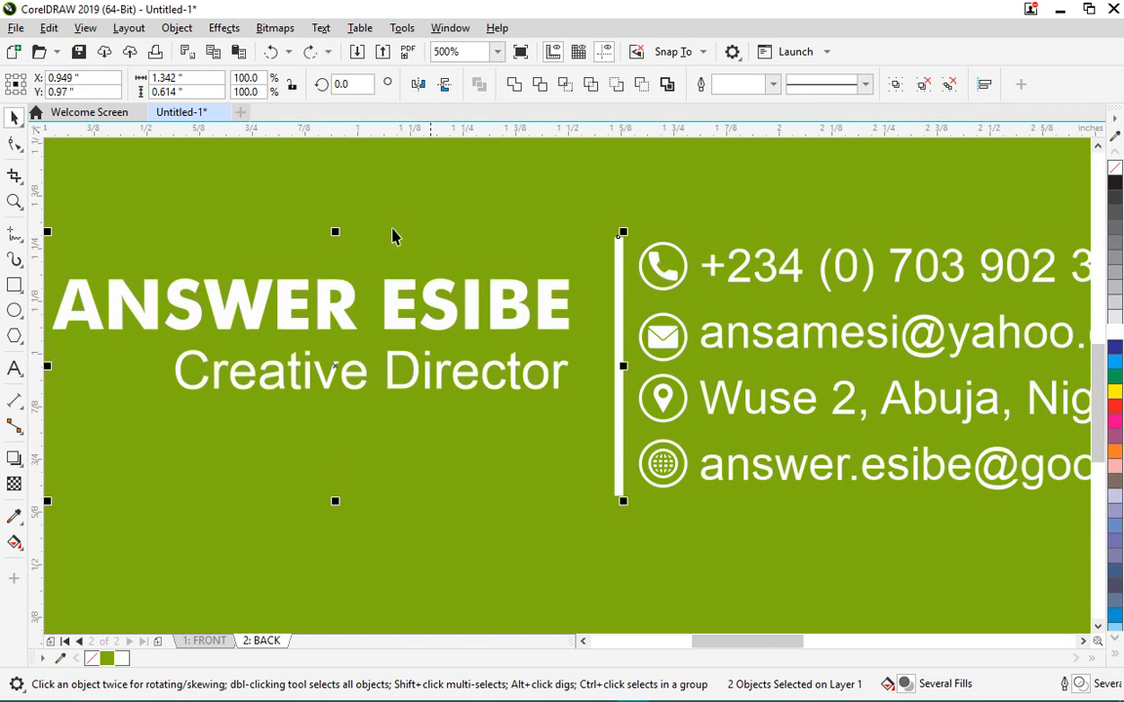
{"action": "left_click", "coordinate": [224, 469]}
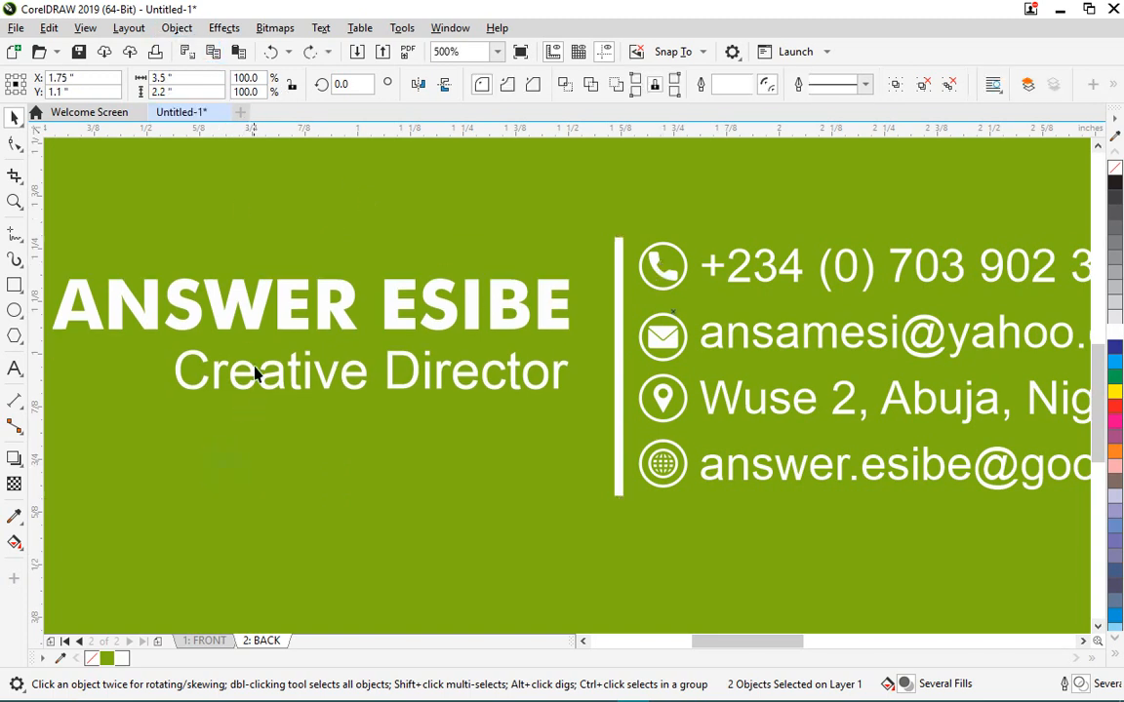
- Align the name group's centre vertically with the divider via Object > Align and Distribute
{"action": "left_click", "coordinate": [289, 303]}
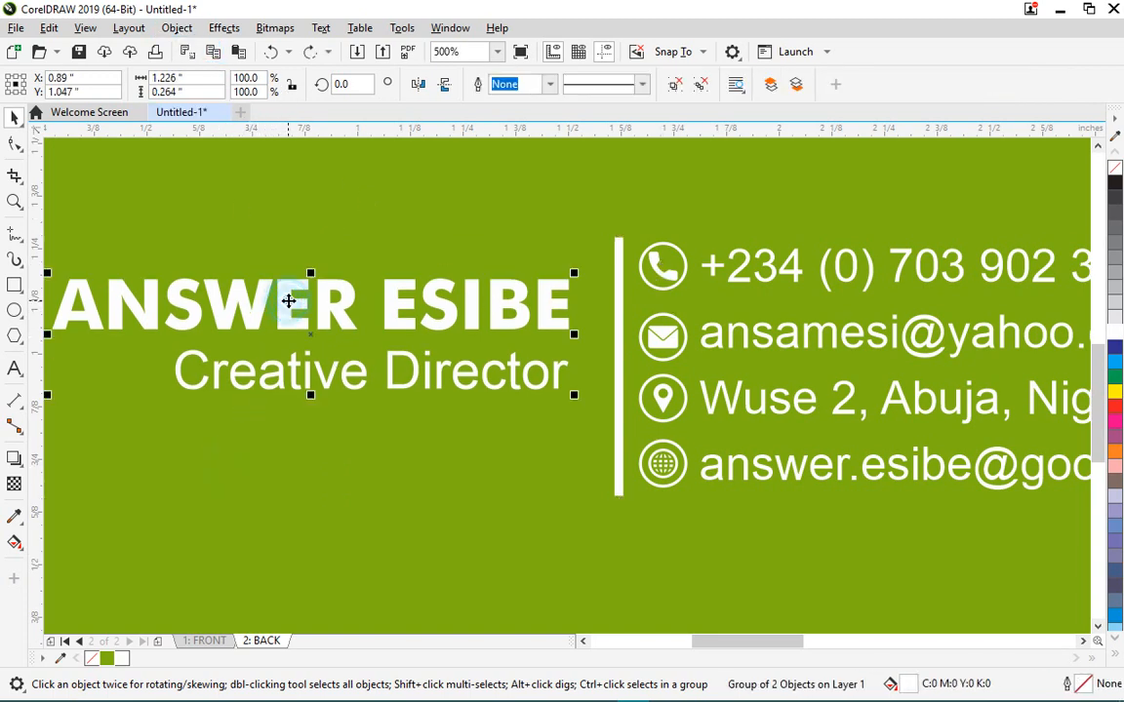
{"action": "left_click", "coordinate": [618, 271], "text": "shift"}
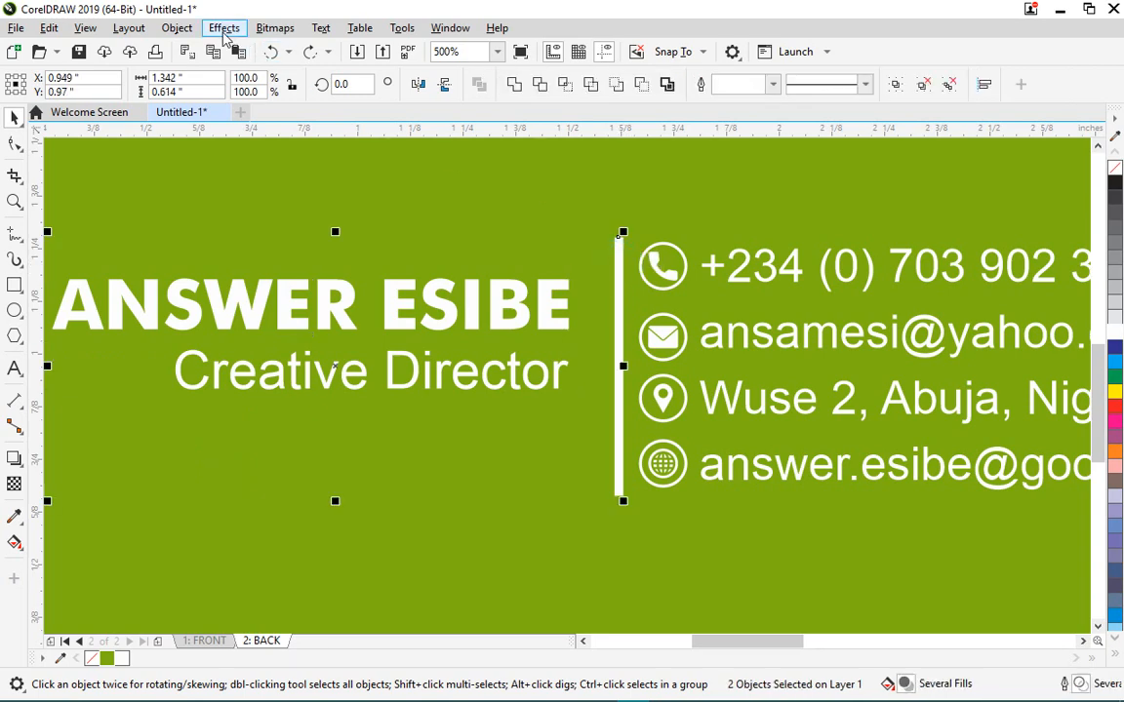
{"action": "left_click", "coordinate": [177, 27]}
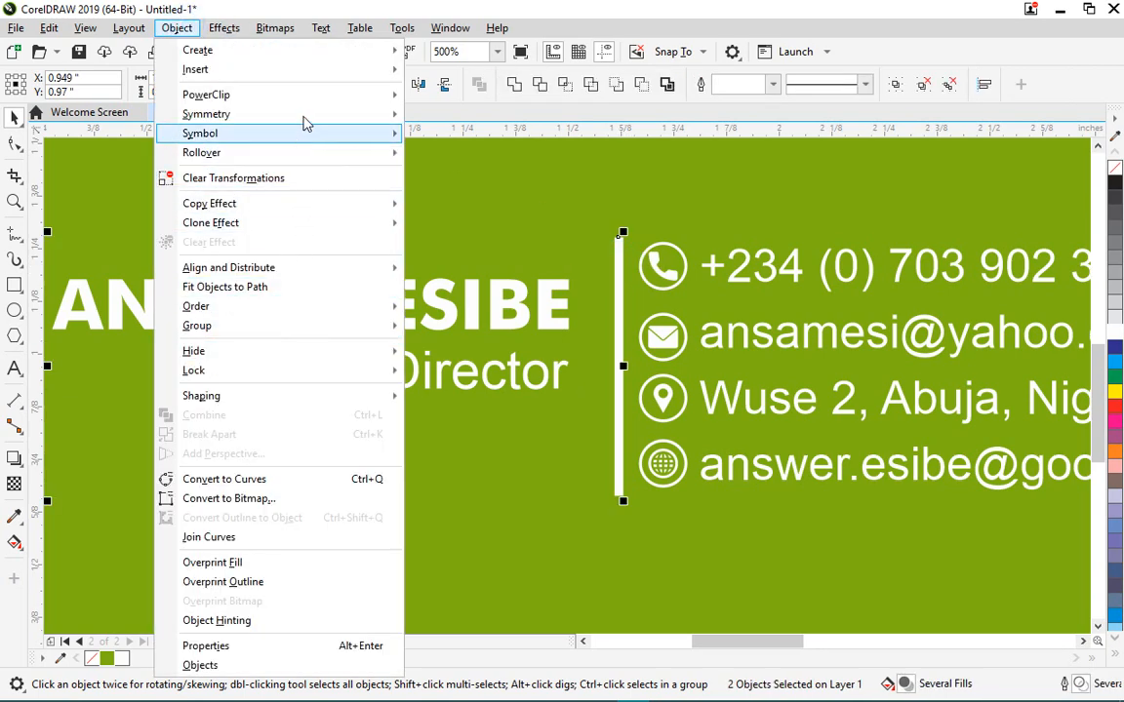
{"action": "mouse_move", "coordinate": [302, 268]}
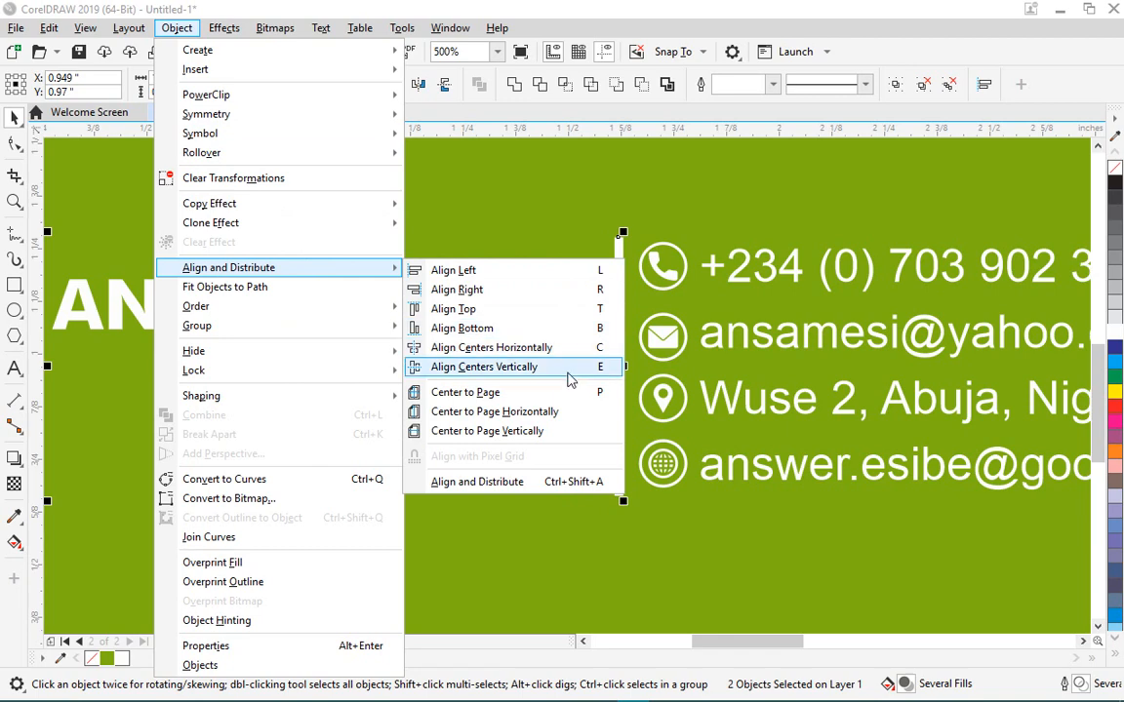
{"action": "left_click", "coordinate": [571, 367]}
{"action": "scroll", "coordinate": [565, 381], "scroll_direction": "down", "scroll_amount": 3}
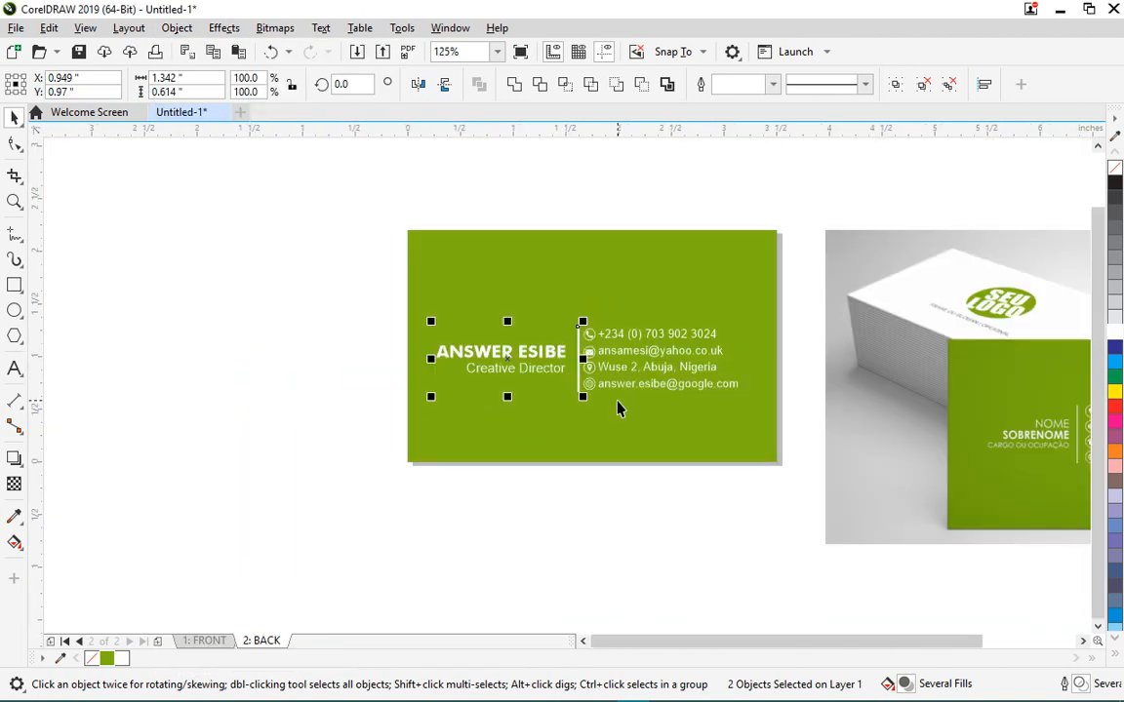
{"action": "scroll", "coordinate": [617, 408], "scroll_direction": "up", "scroll_amount": 2}
- Ungroup the contact block fully and regroup all its icons and text as one group
{"action": "left_click_drag", "start_coordinate": [980, 449], "coordinate": [554, 232]}
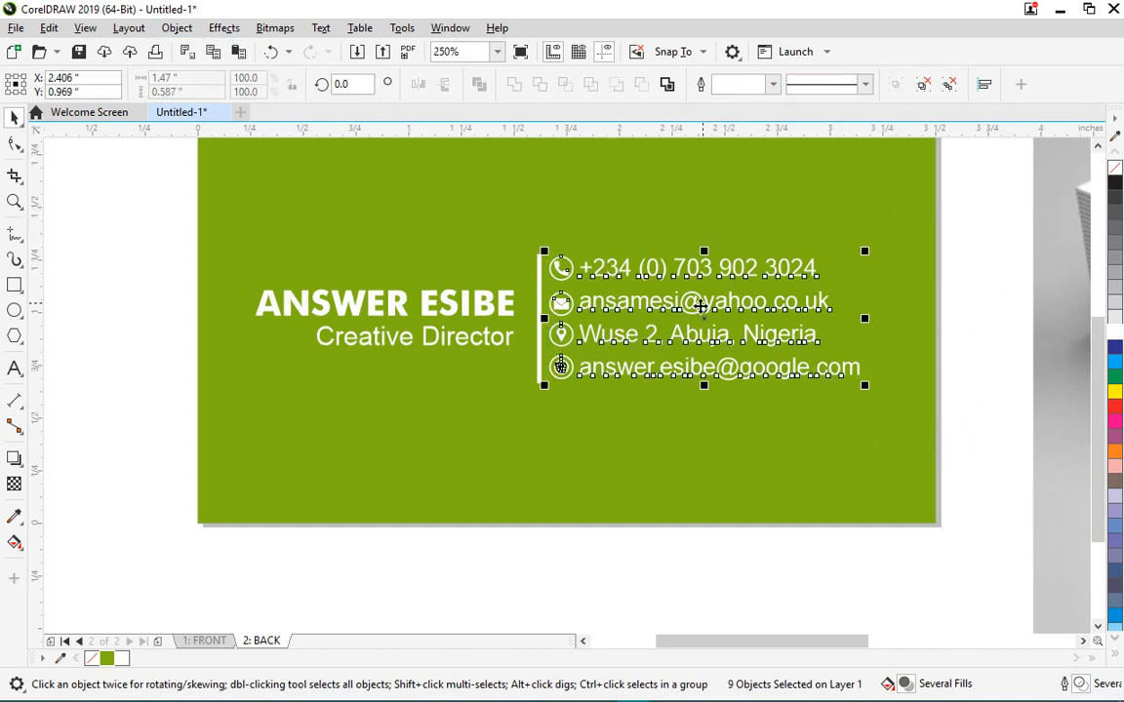
{"action": "left_click", "coordinate": [993, 324]}
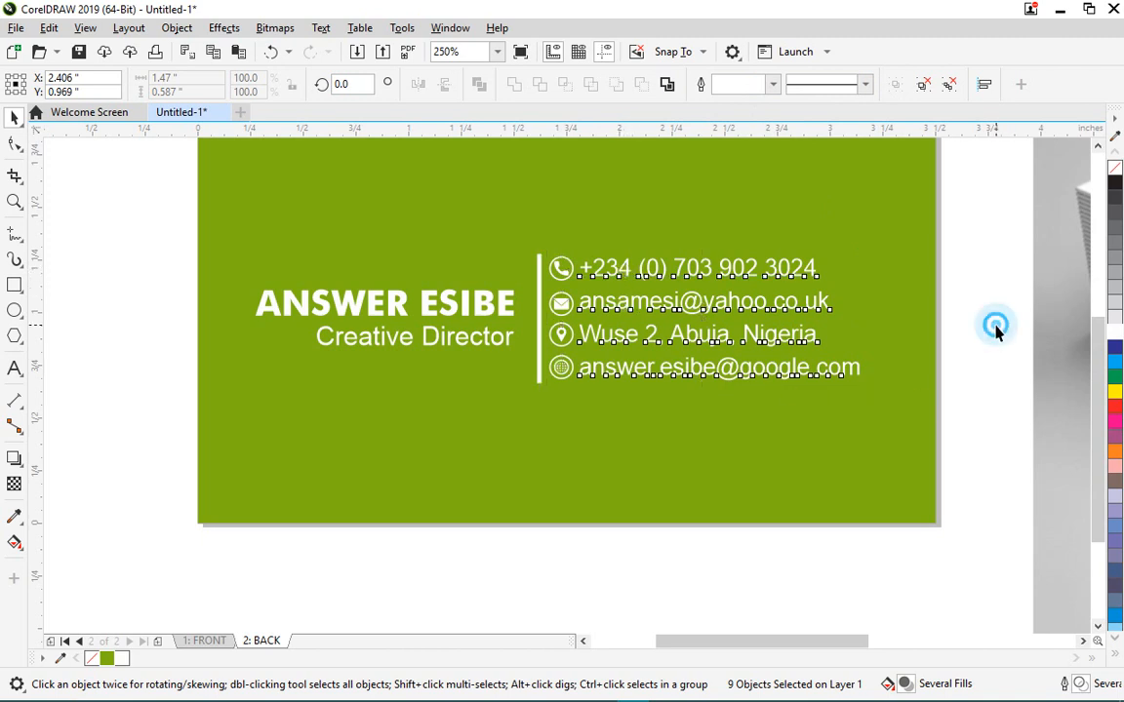
{"action": "left_click", "coordinate": [741, 306]}
{"action": "left_click_drag", "start_coordinate": [980, 414], "coordinate": [544, 241]}
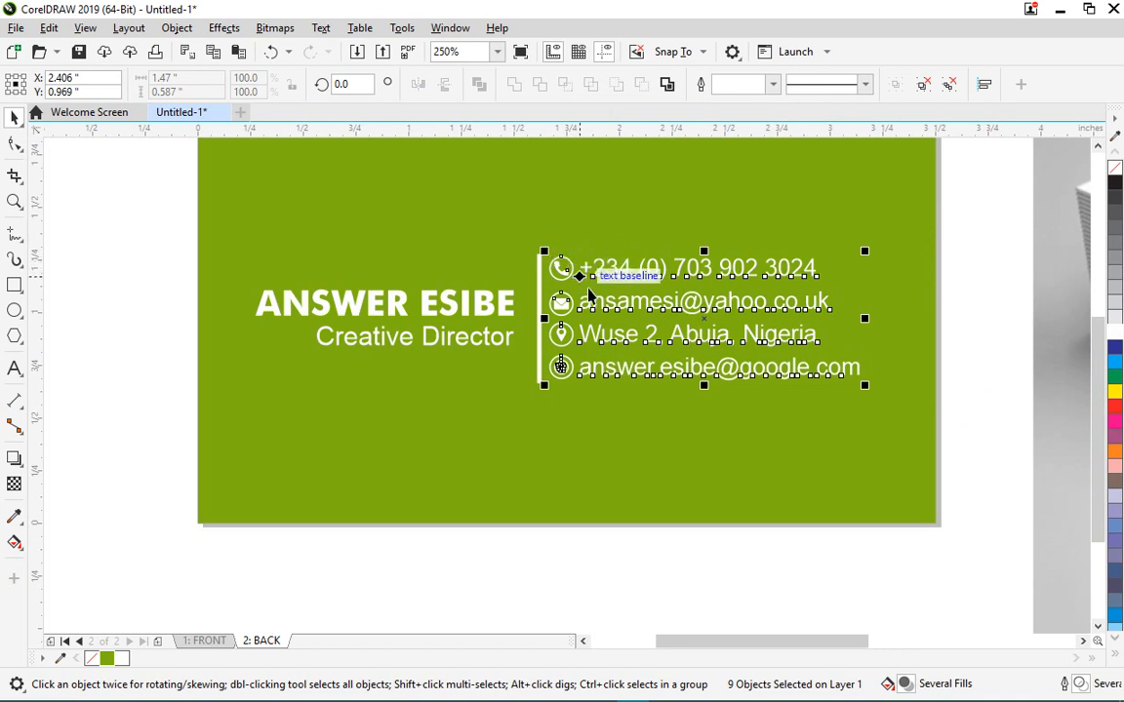
{"action": "left_click", "coordinate": [925, 88]}
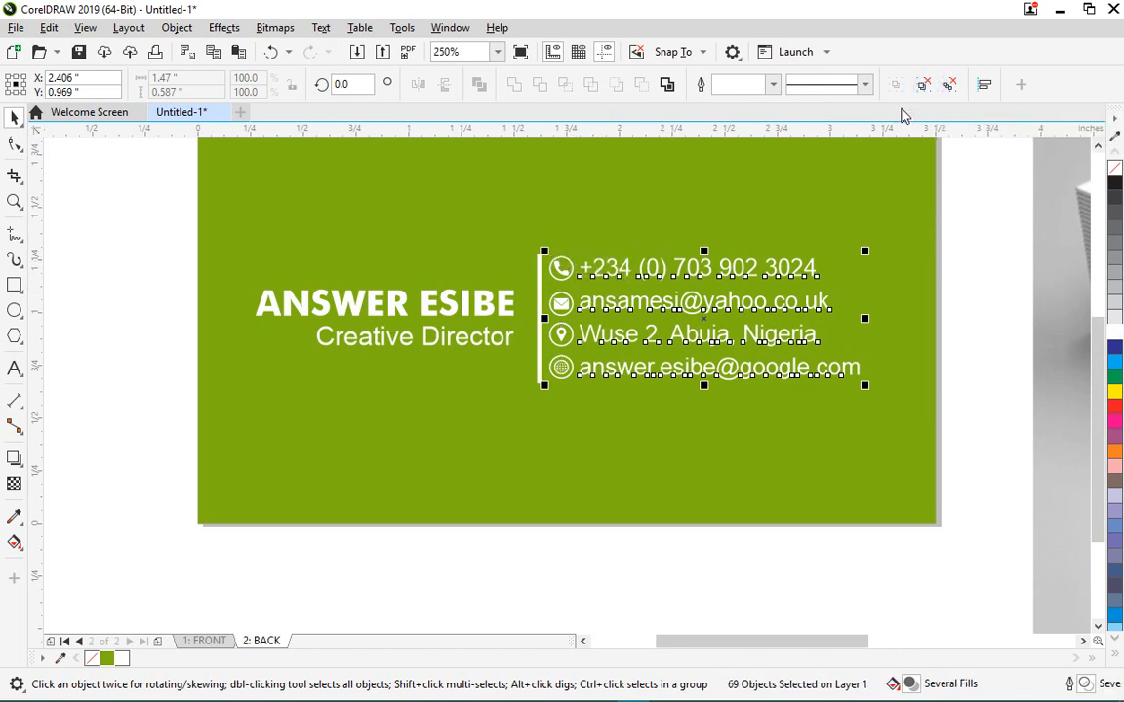
{"action": "left_click", "coordinate": [922, 85]}
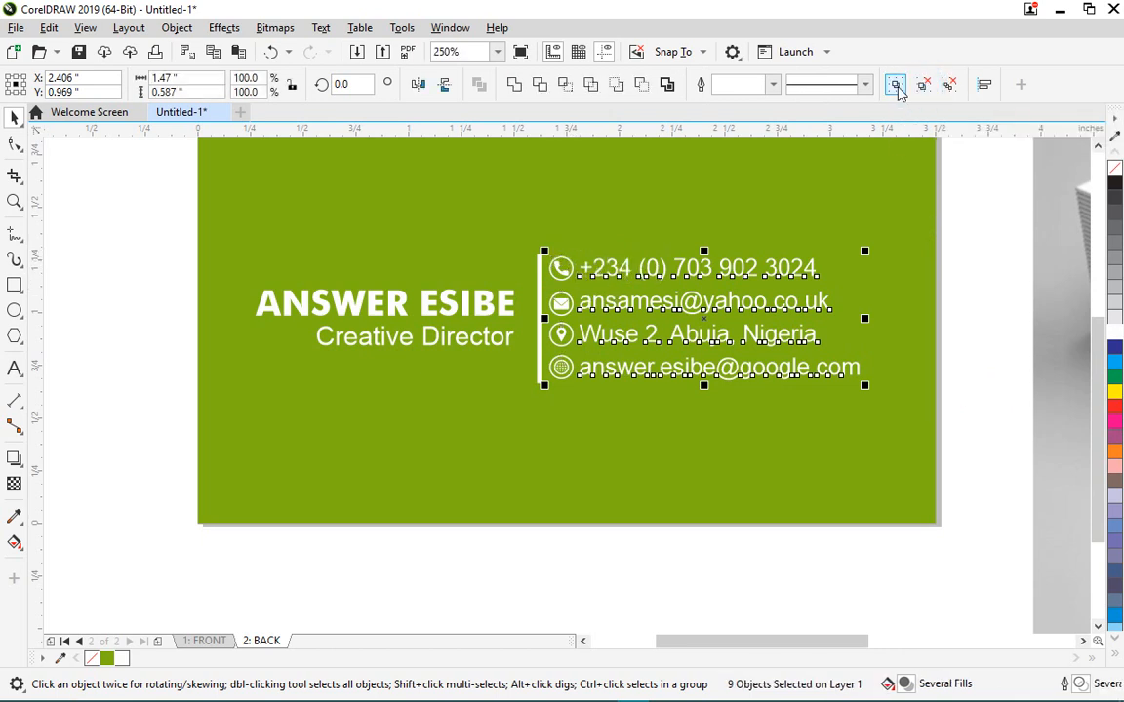
{"action": "left_click", "coordinate": [896, 85]}
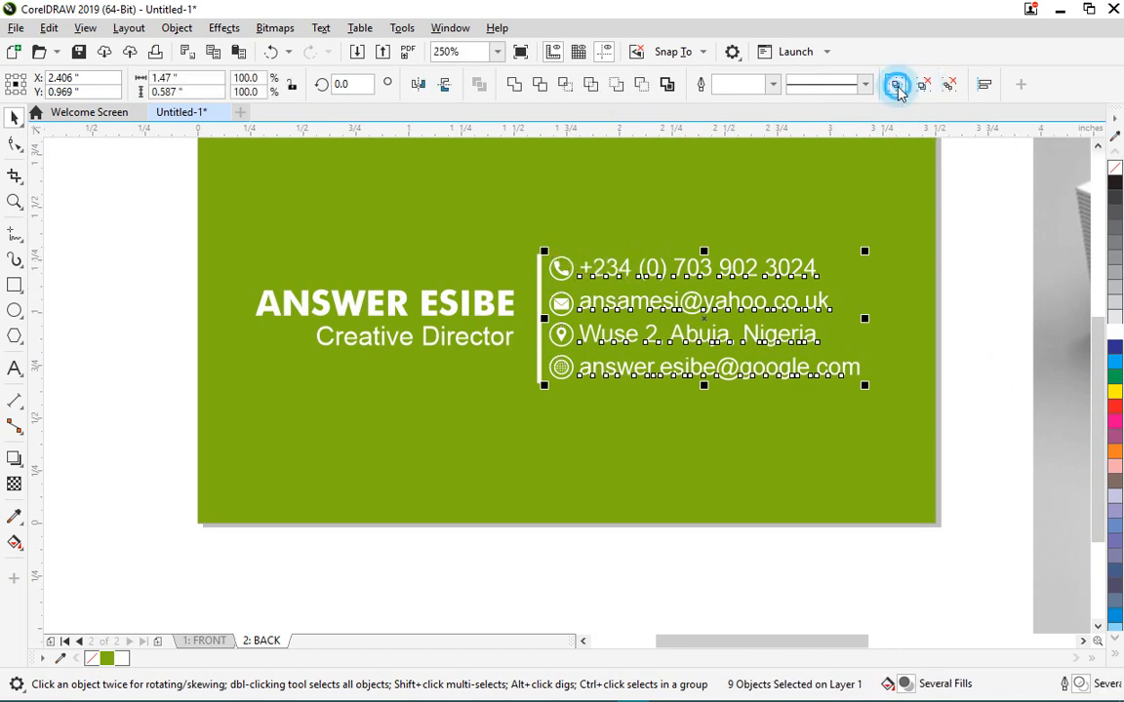
{"action": "left_click", "coordinate": [543, 261]}
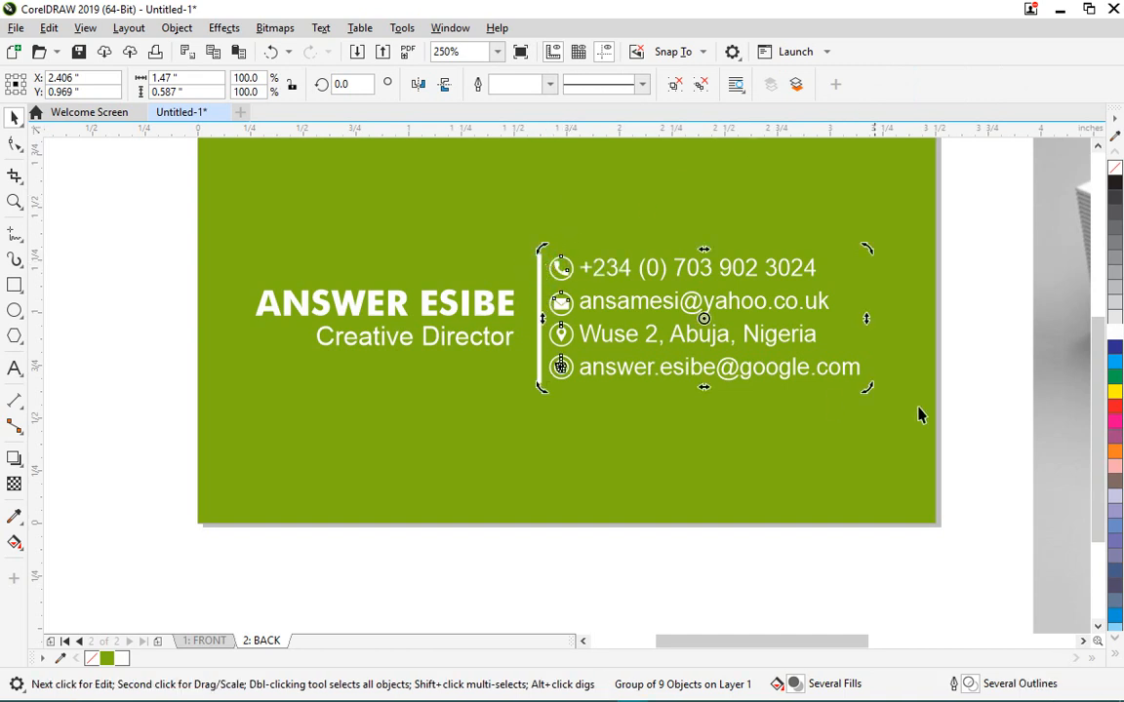
{"action": "left_click", "coordinate": [1008, 393]}
- Align the contact group and divider on their vertical centres with Align Centers Vertically
{"action": "left_click", "coordinate": [569, 297]}
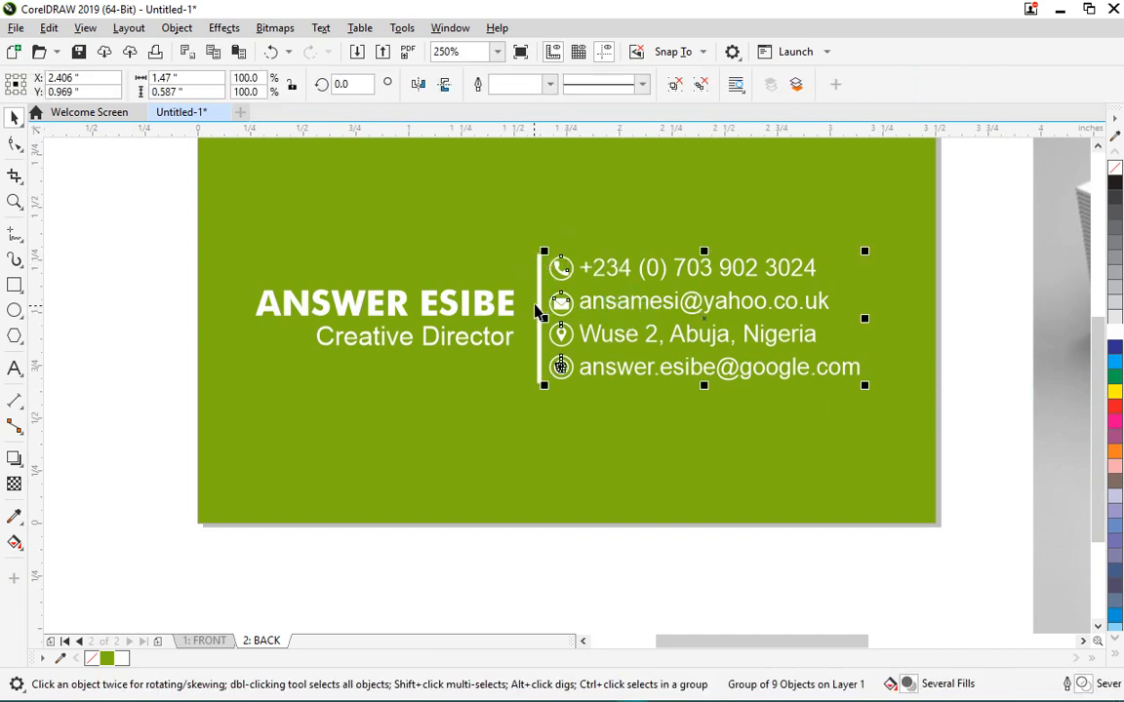
{"action": "left_click", "coordinate": [538, 301], "text": "shift"}
{"action": "left_click", "coordinate": [177, 27]}
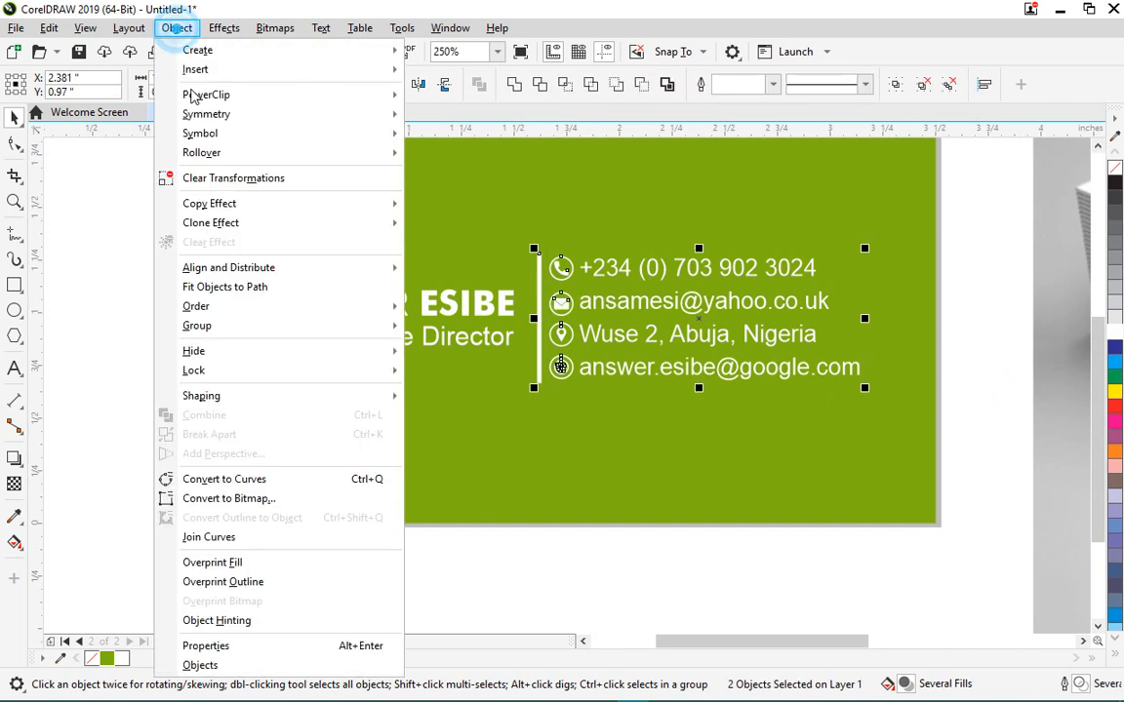
{"action": "mouse_move", "coordinate": [311, 266]}
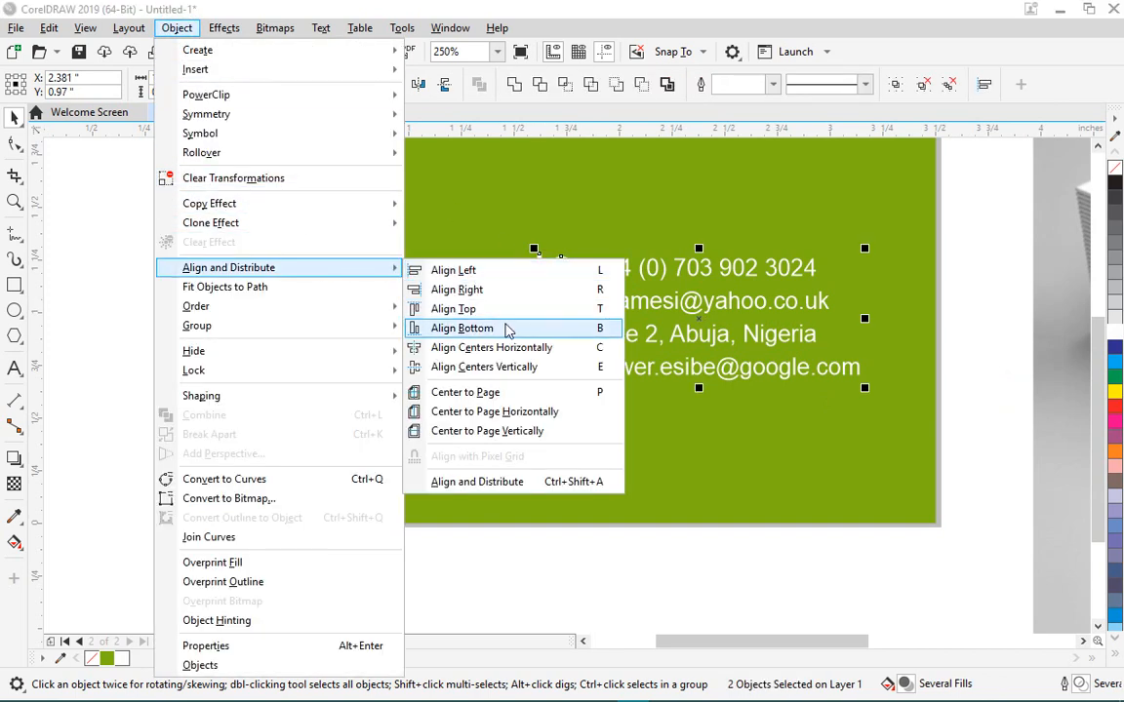
{"action": "left_click", "coordinate": [538, 370]}
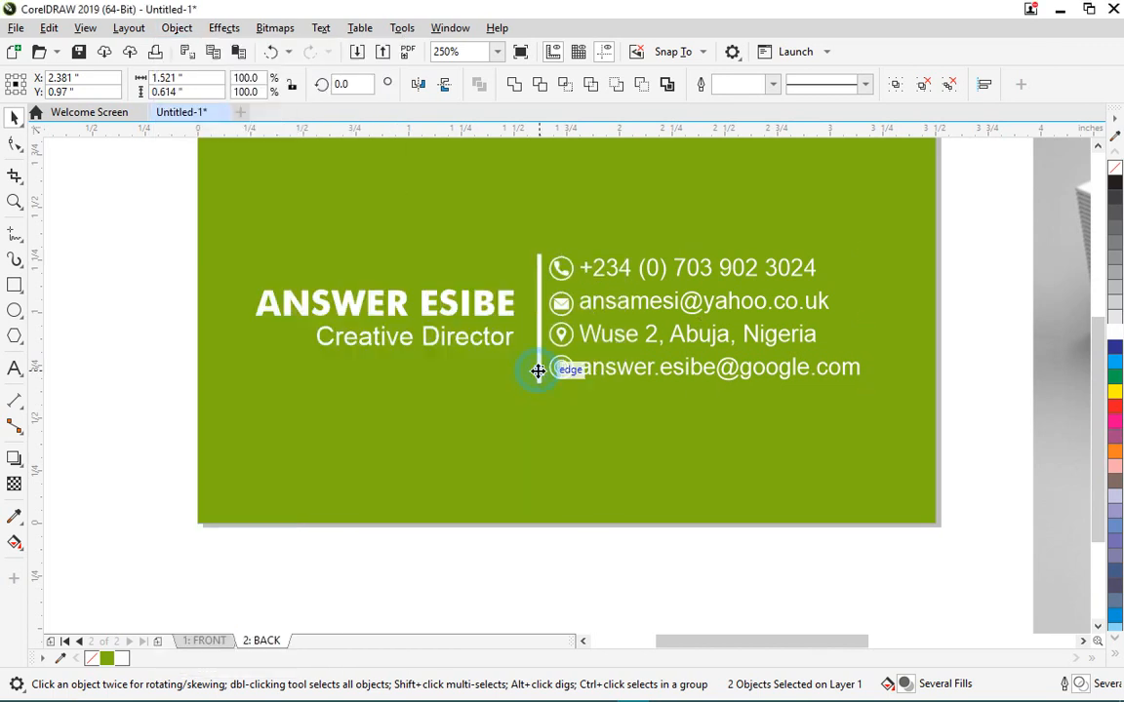
{"action": "left_click", "coordinate": [927, 590]}
{"action": "left_click_drag", "start_coordinate": [947, 567], "coordinate": [757, 549]}
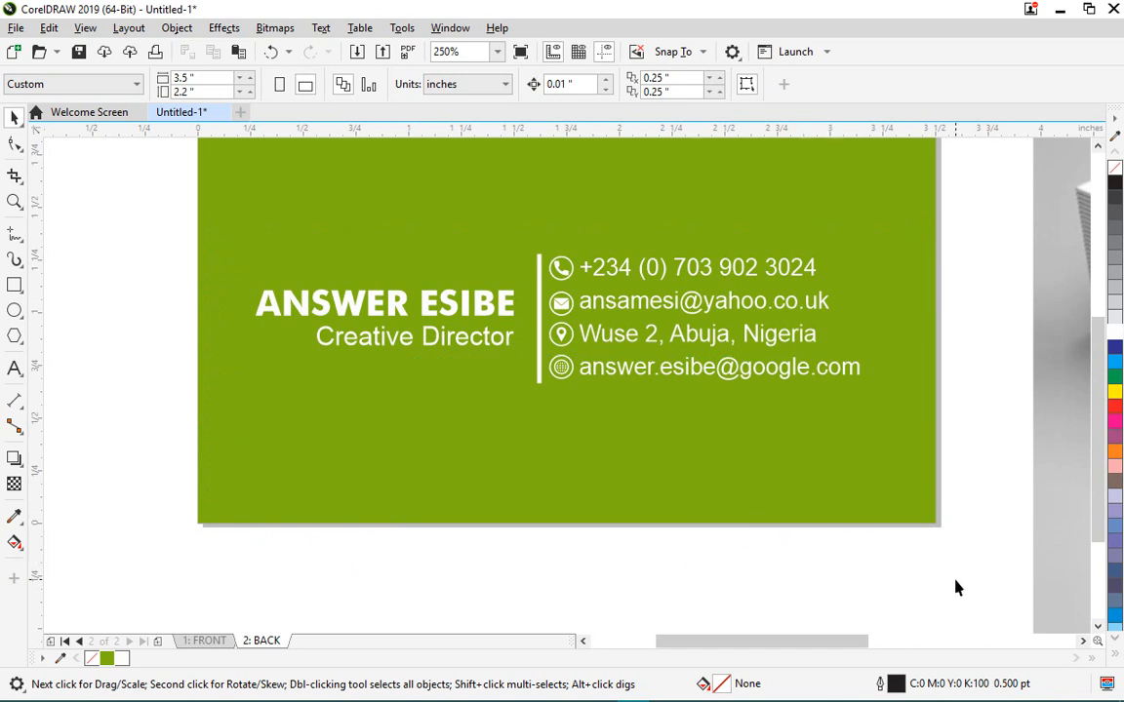
- Group the name block, divider and contact lines and centre the group horizontally on the page
{"action": "left_click_drag", "start_coordinate": [956, 588], "coordinate": [128, 210]}
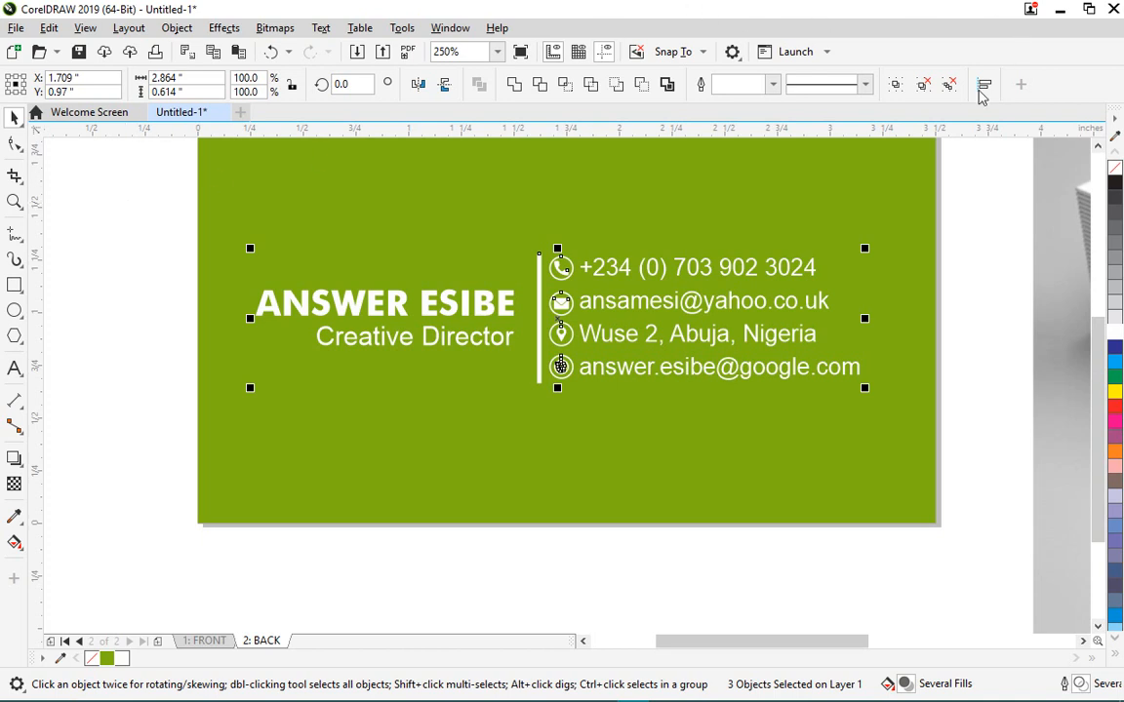
{"action": "left_click", "coordinate": [895, 86]}
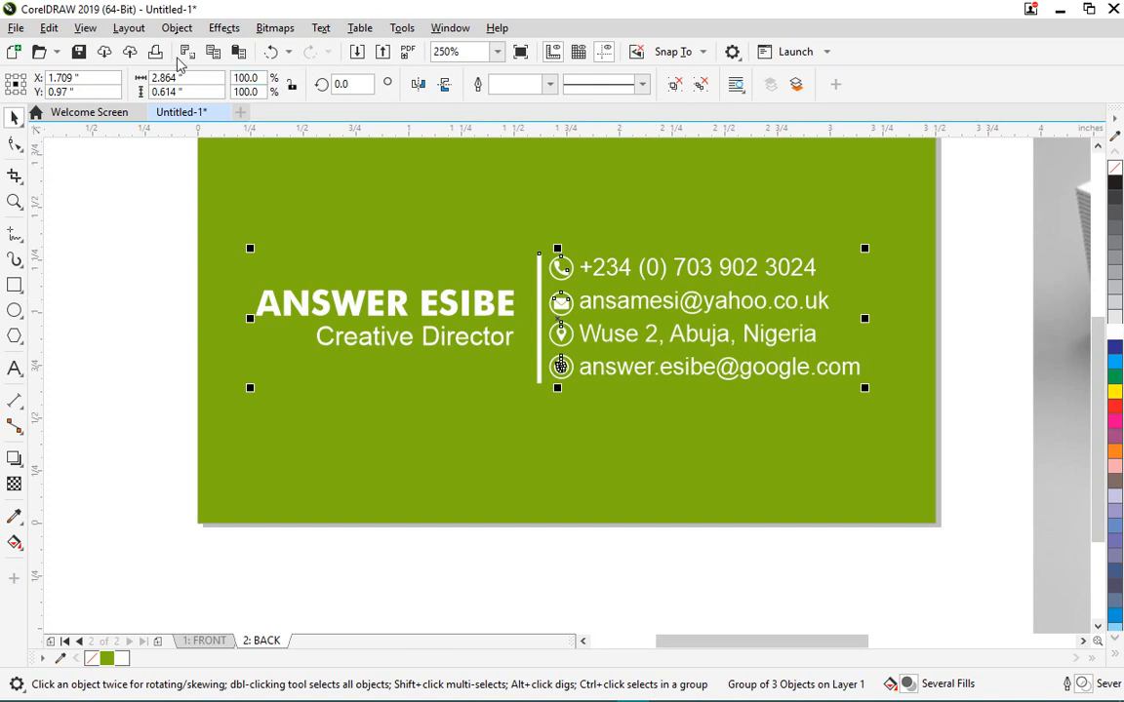
{"action": "left_click", "coordinate": [176, 28]}
{"action": "mouse_move", "coordinate": [341, 277]}
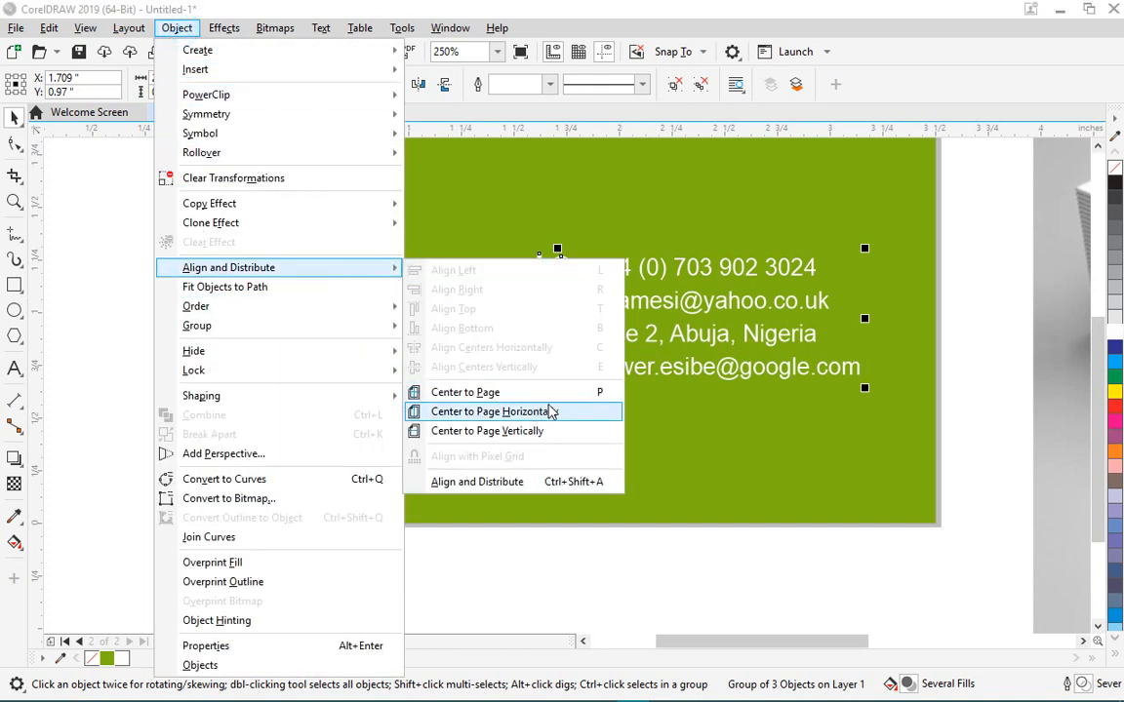
{"action": "left_click", "coordinate": [551, 412]}
- Select the green background rectangle, then clear the selection
{"action": "left_click", "coordinate": [509, 419]}
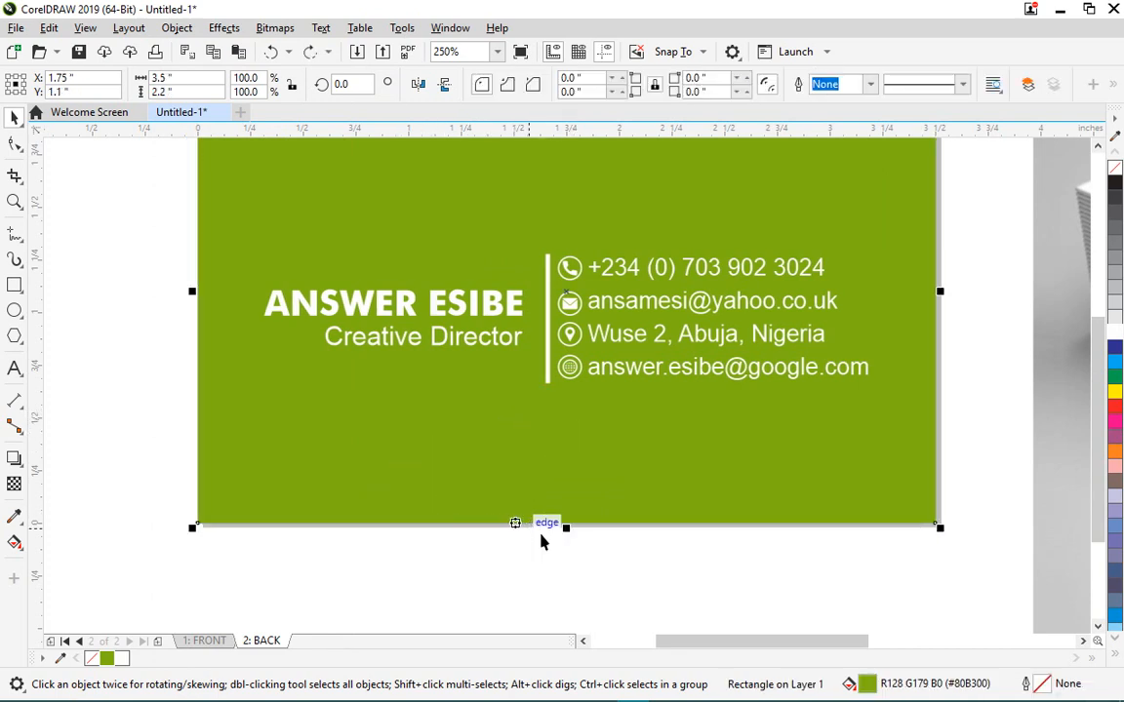
{"action": "scroll", "coordinate": [581, 490], "scroll_direction": "down", "scroll_amount": 2}
{"action": "left_click", "coordinate": [575, 528]}
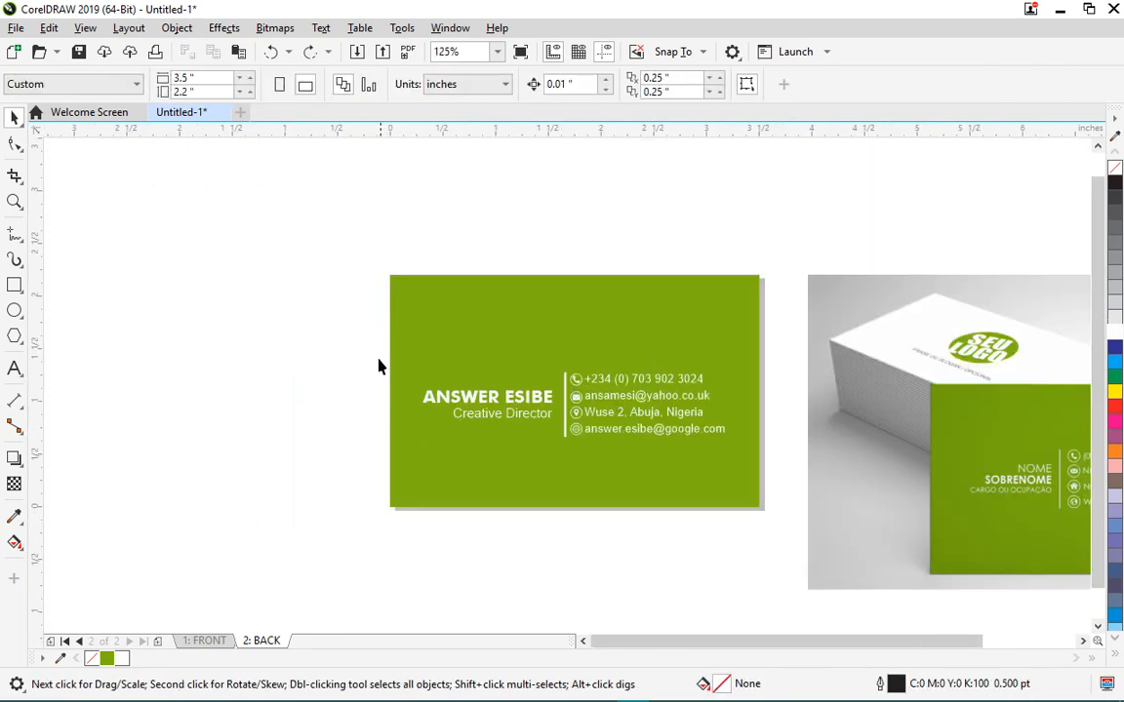
- Centre the grouped name and contact block on the page, horizontally and vertically, then deselect
{"action": "left_click_drag", "start_coordinate": [377, 330], "coordinate": [770, 473]}
{"action": "left_click", "coordinate": [224, 27]}
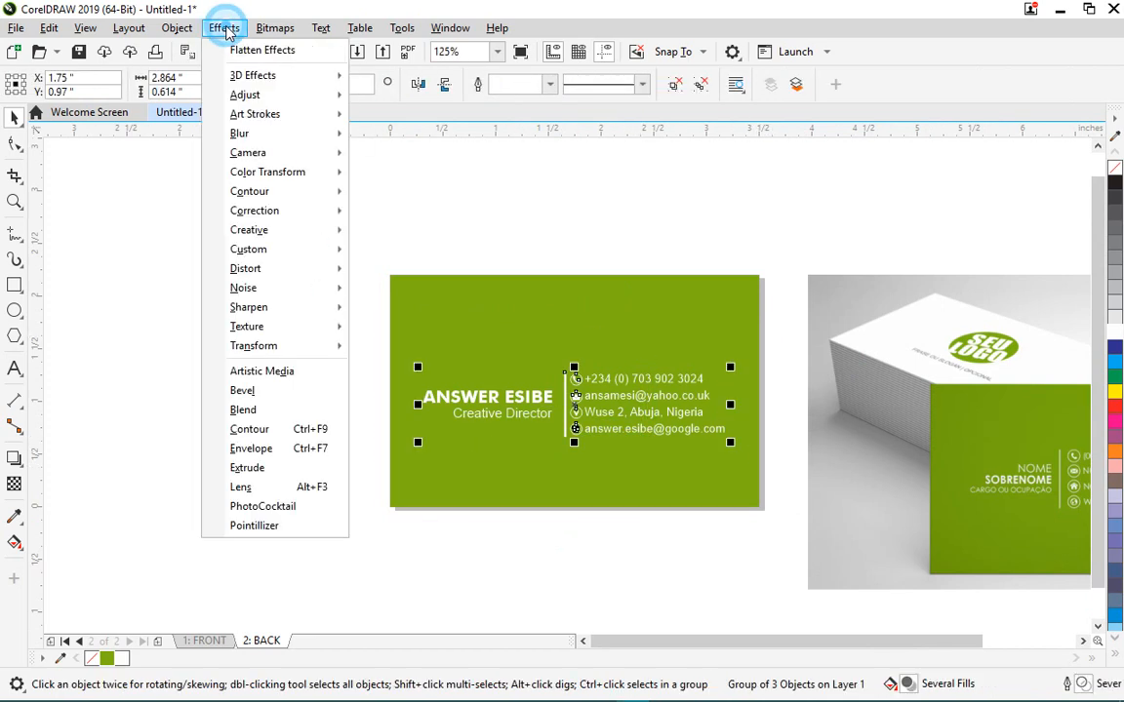
{"action": "left_click", "coordinate": [224, 28]}
{"action": "left_click", "coordinate": [177, 27]}
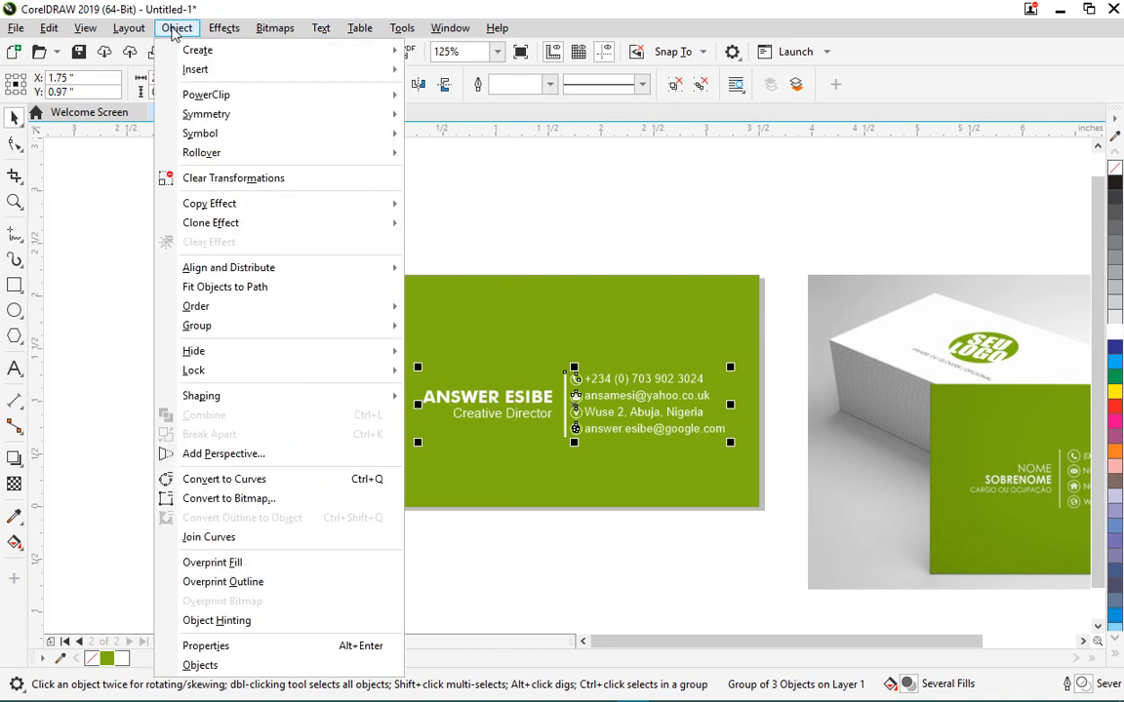
{"action": "mouse_move", "coordinate": [332, 269]}
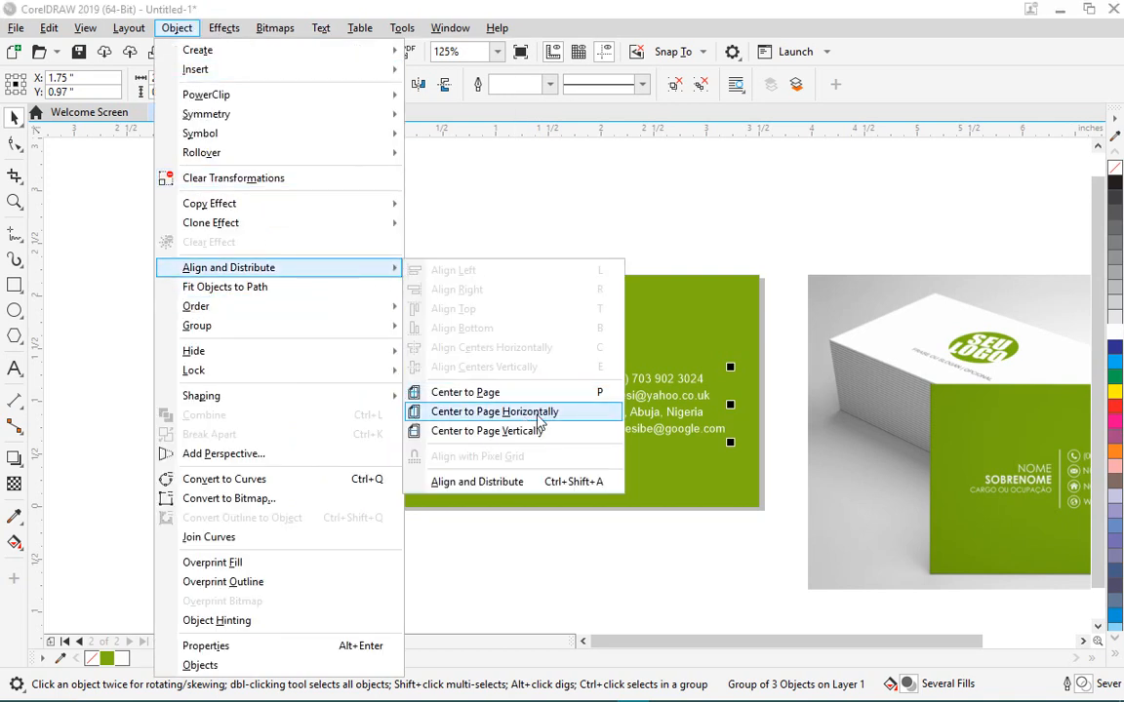
{"action": "left_click", "coordinate": [597, 392]}
{"action": "left_click", "coordinate": [239, 243]}
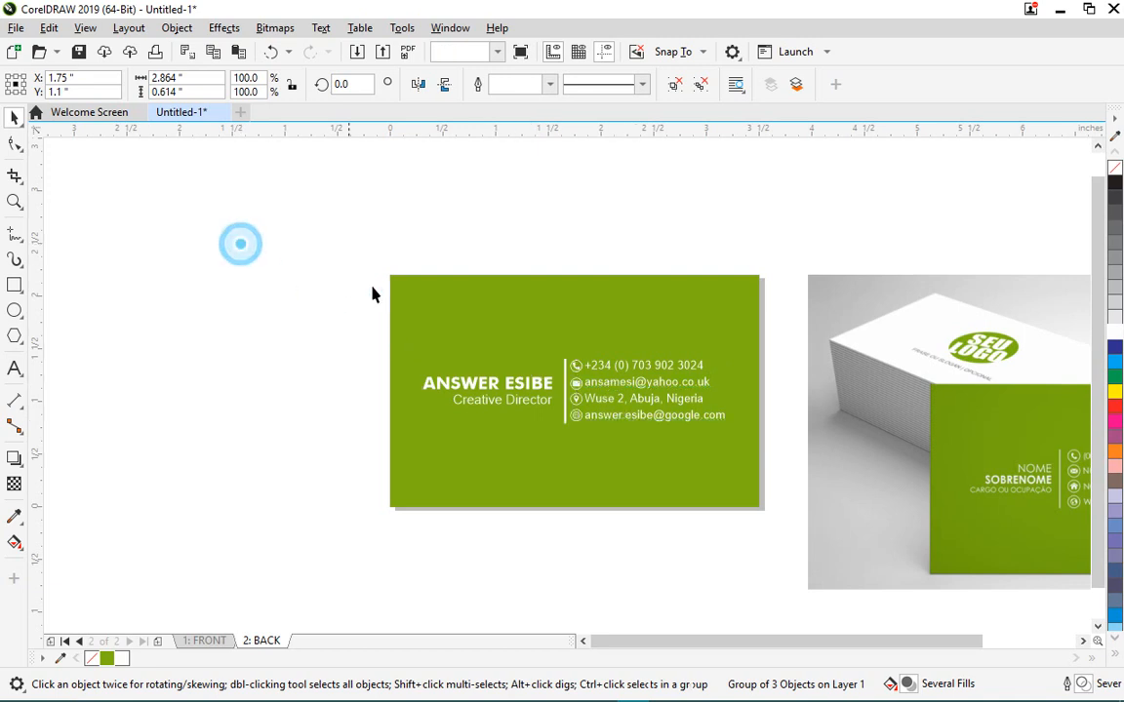
{"action": "scroll", "coordinate": [412, 288], "scroll_direction": "down", "scroll_amount": 1}
{"action": "scroll", "coordinate": [445, 314], "scroll_direction": "up", "scroll_amount": 1}
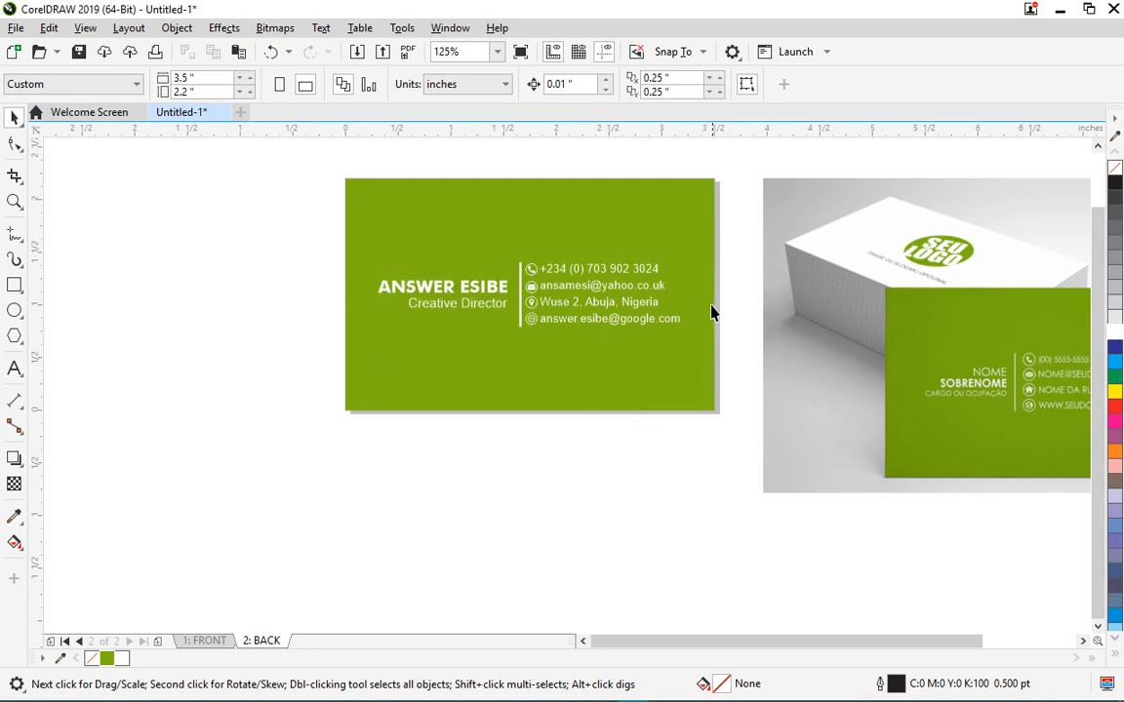
{"action": "scroll", "coordinate": [615, 351], "scroll_direction": "down", "scroll_amount": 1}
{"action": "scroll", "coordinate": [614, 329], "scroll_direction": "up", "scroll_amount": 1}
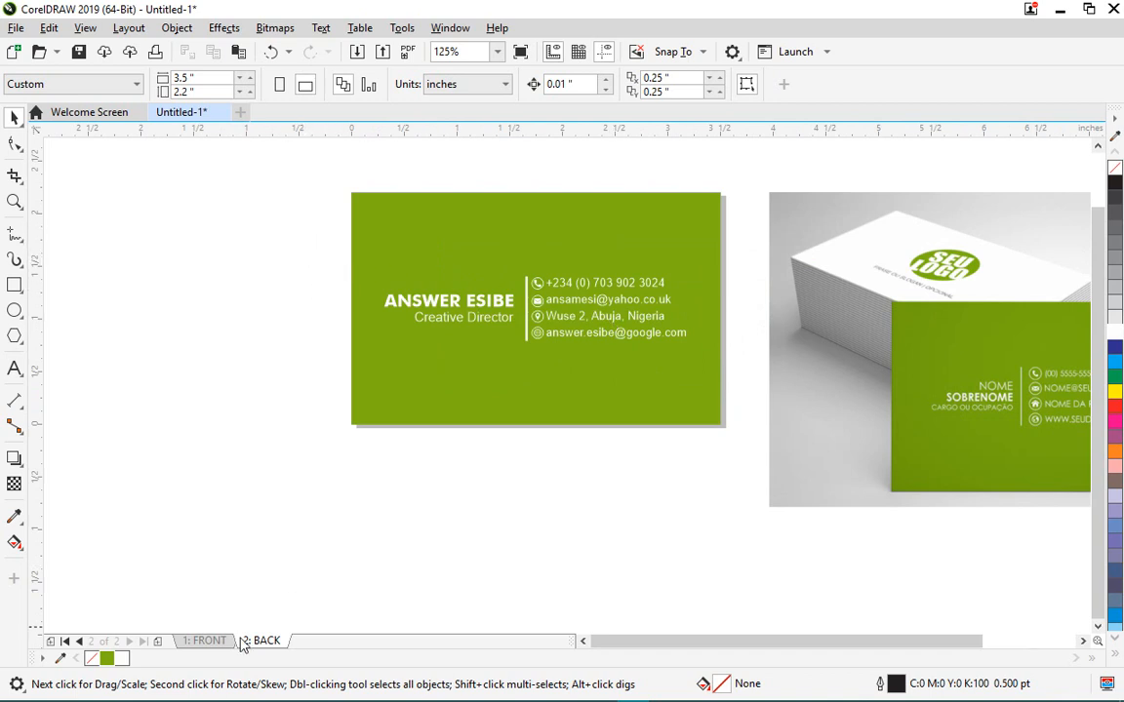
- Switch back and forth between the FRONT and BACK pages, ending on the green back
{"action": "left_click", "coordinate": [201, 642]}
{"action": "left_click", "coordinate": [265, 644]}
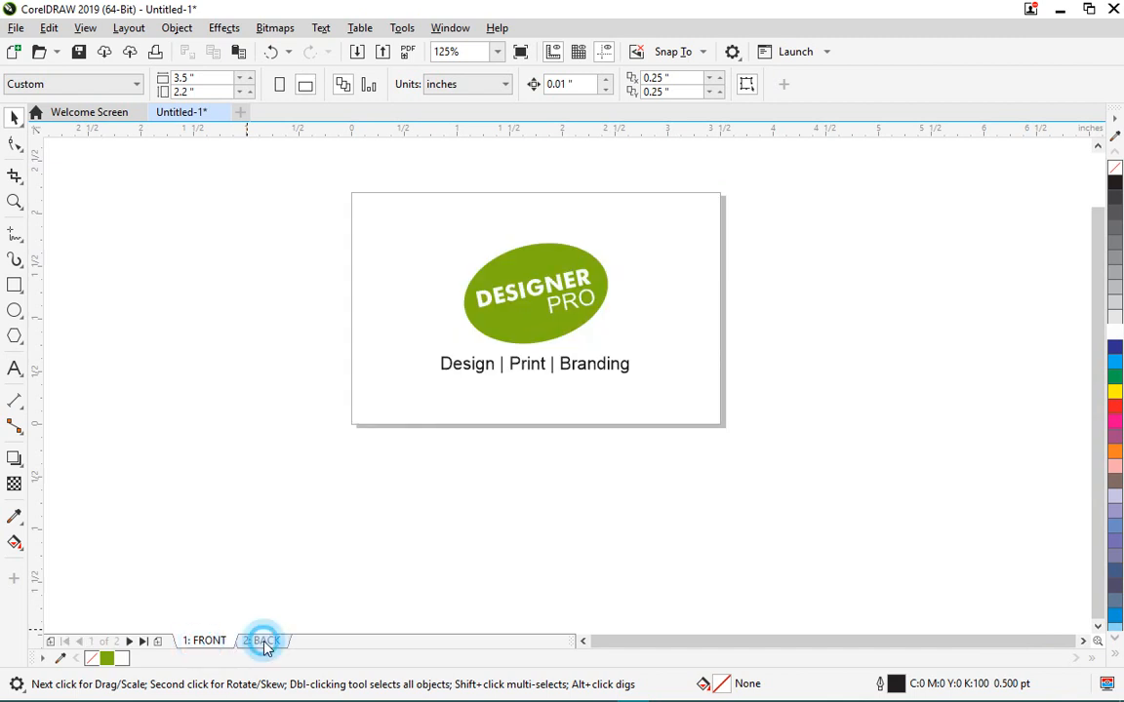
{"action": "left_click", "coordinate": [201, 641]}
{"action": "left_click", "coordinate": [253, 643]}
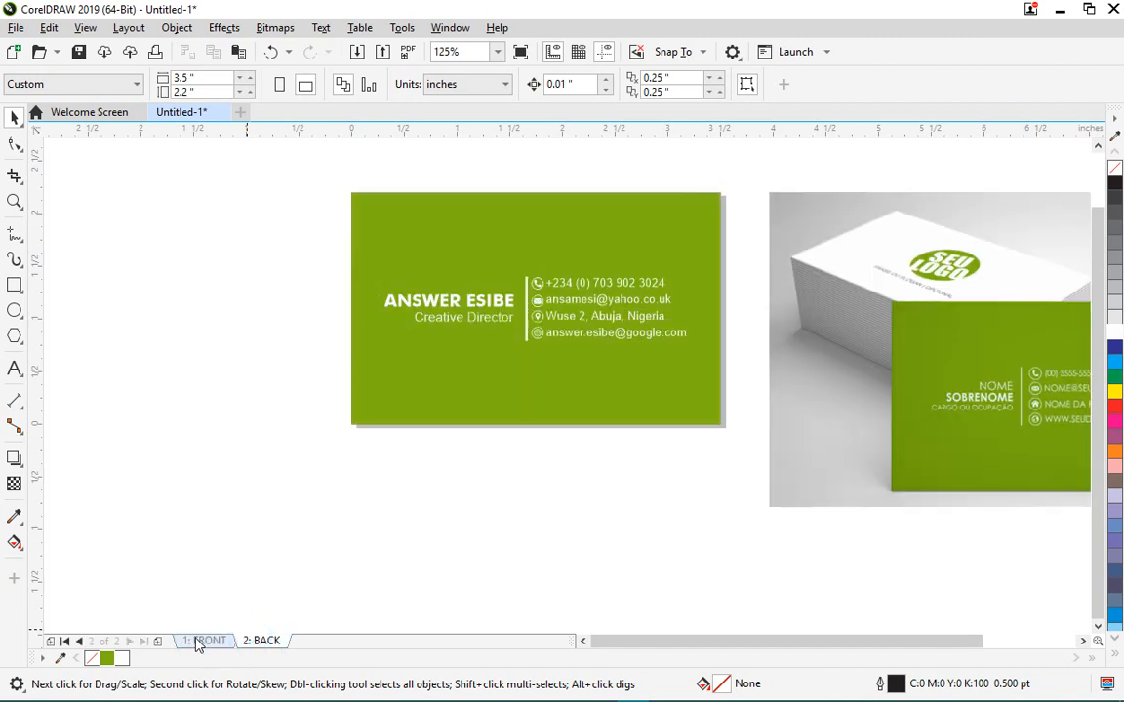
{"action": "left_click", "coordinate": [200, 641]}
{"action": "left_click", "coordinate": [246, 643]}
{"action": "left_click", "coordinate": [208, 641]}
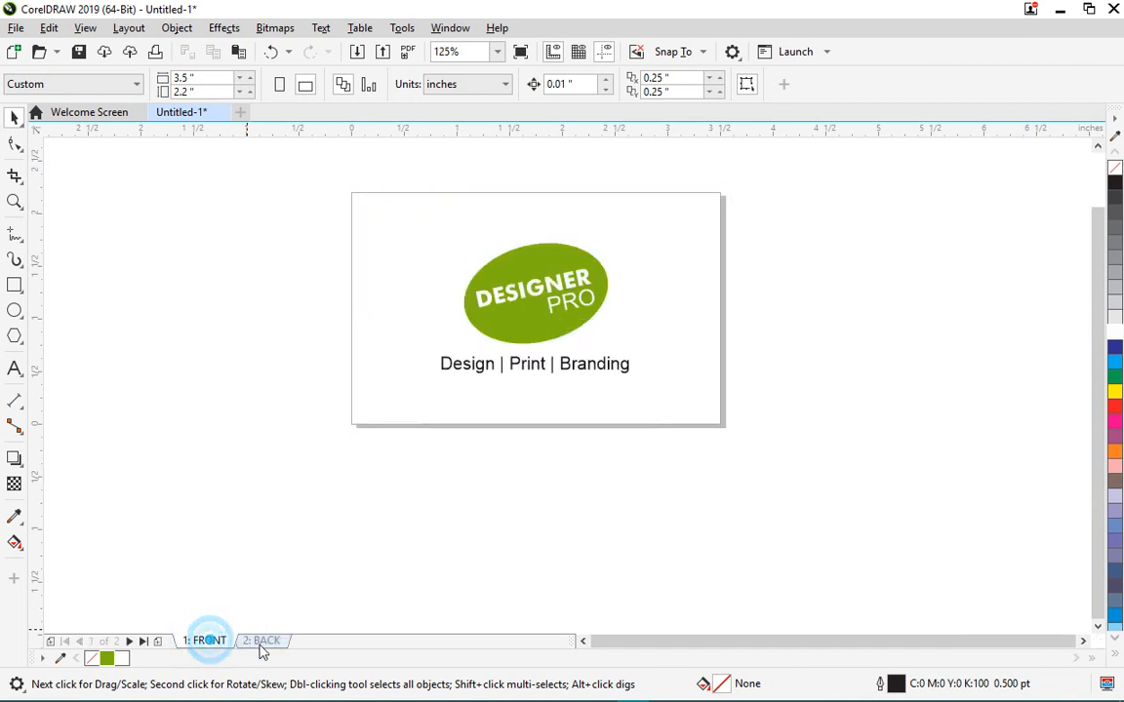
{"action": "left_click", "coordinate": [267, 643]}
{"action": "left_click", "coordinate": [261, 643]}
- Delete the cartao-de-visita-color-verde.jpg mockup photo and fit the card in the window
{"action": "left_click", "coordinate": [520, 395]}
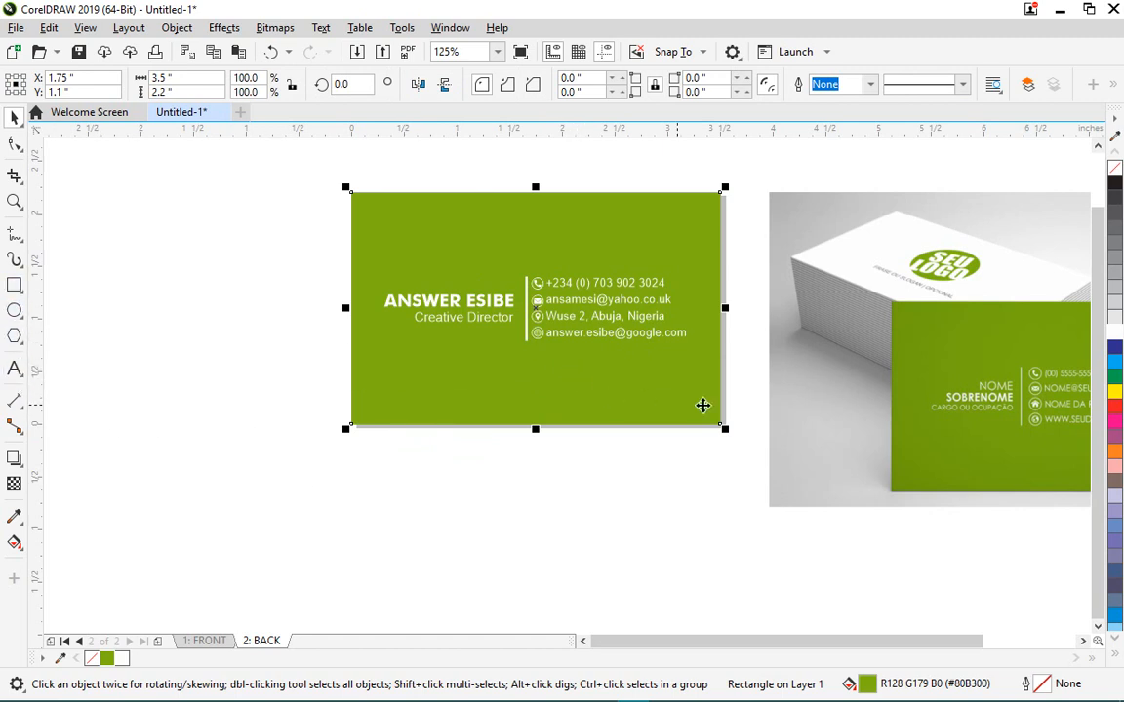
{"action": "scroll", "coordinate": [726, 368], "scroll_direction": "down", "scroll_amount": 2}
{"action": "left_click", "coordinate": [914, 385]}
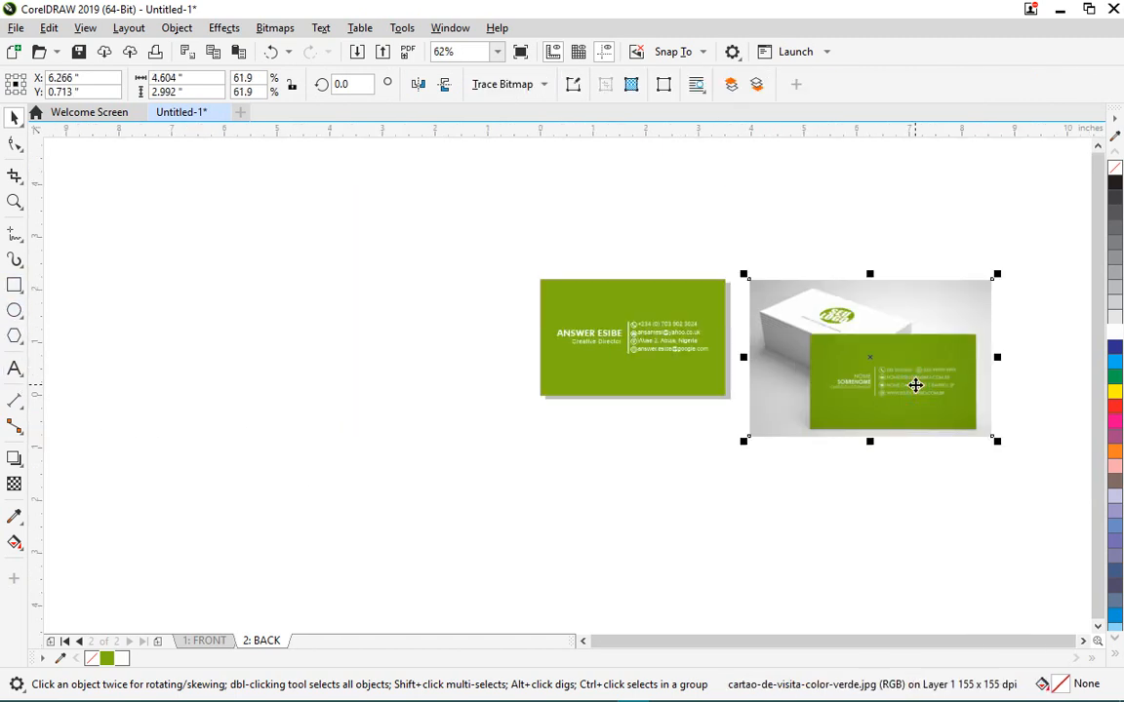
{"action": "key", "text": "Delete"}
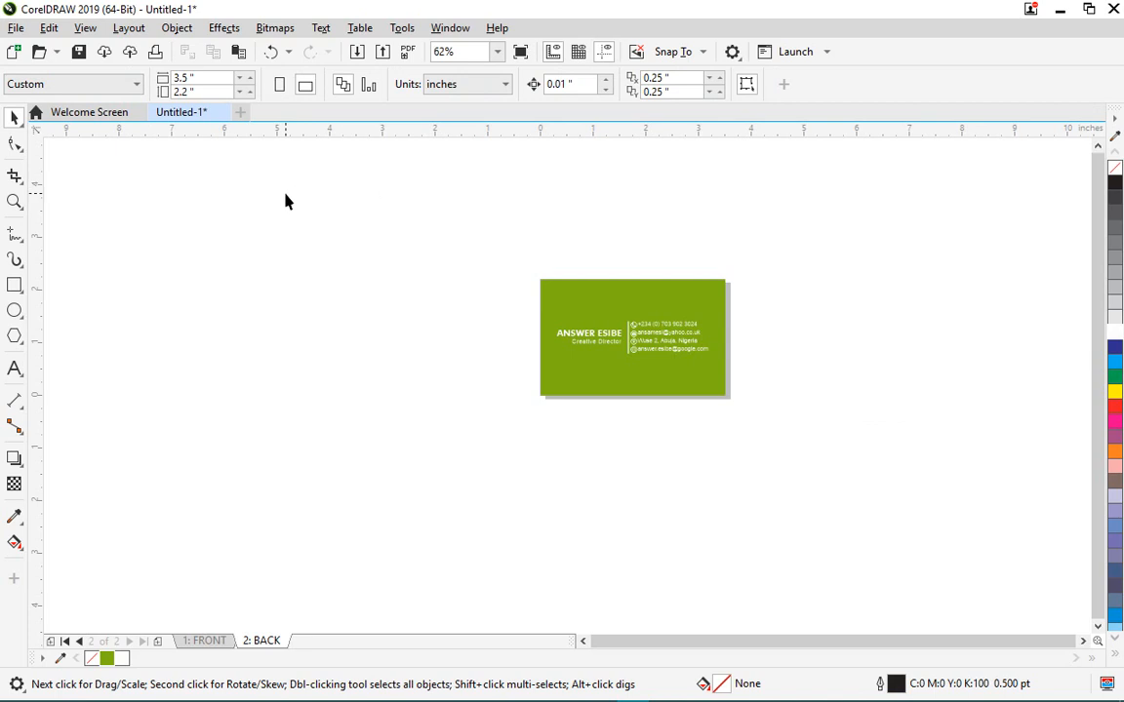
{"action": "key", "text": "F4"}
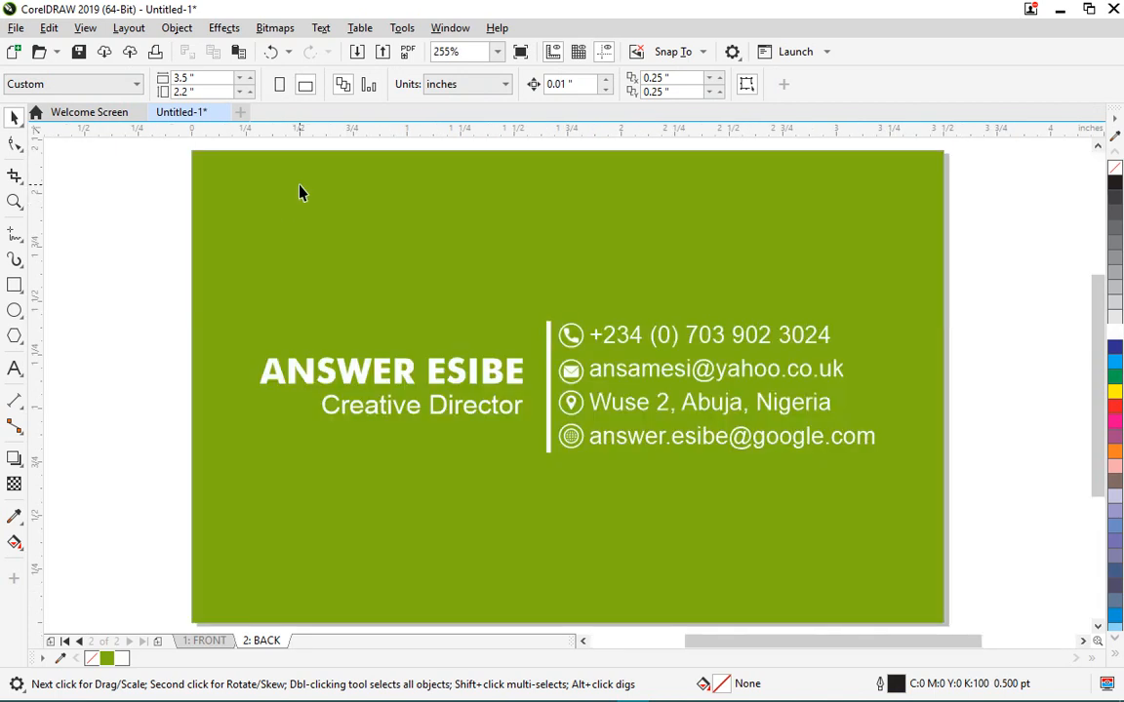
- Check the FRONT page with the logo, then return to the BACK page
{"action": "left_click", "coordinate": [207, 641]}
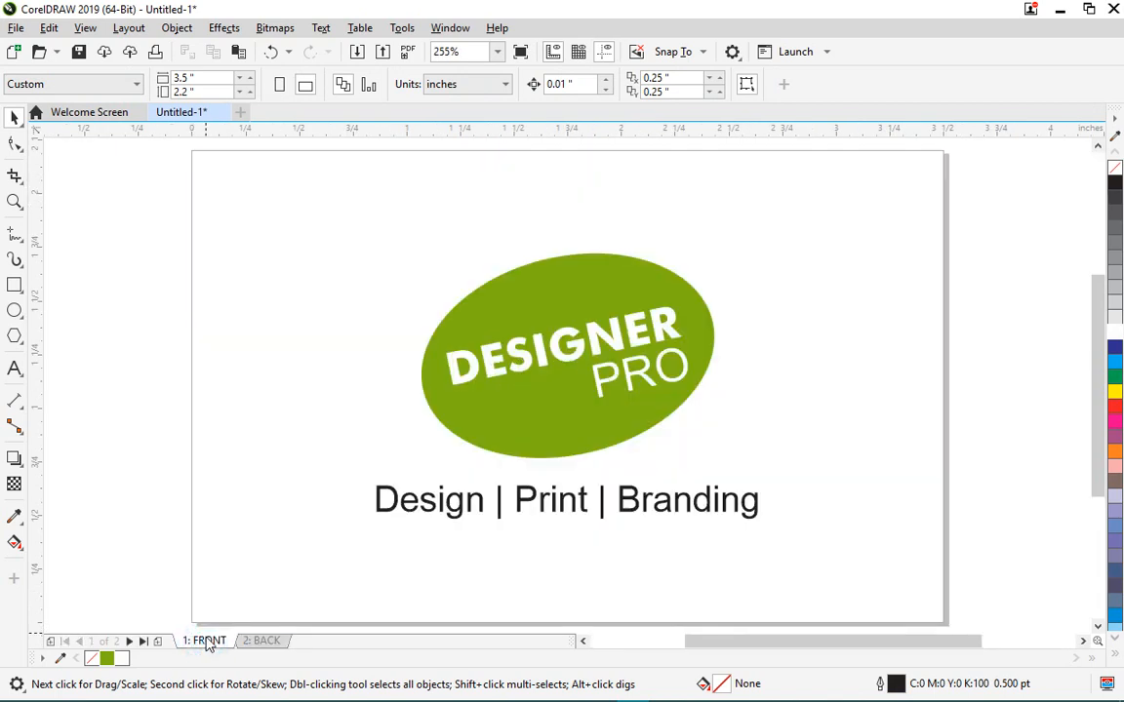
{"action": "left_click", "coordinate": [260, 641]}
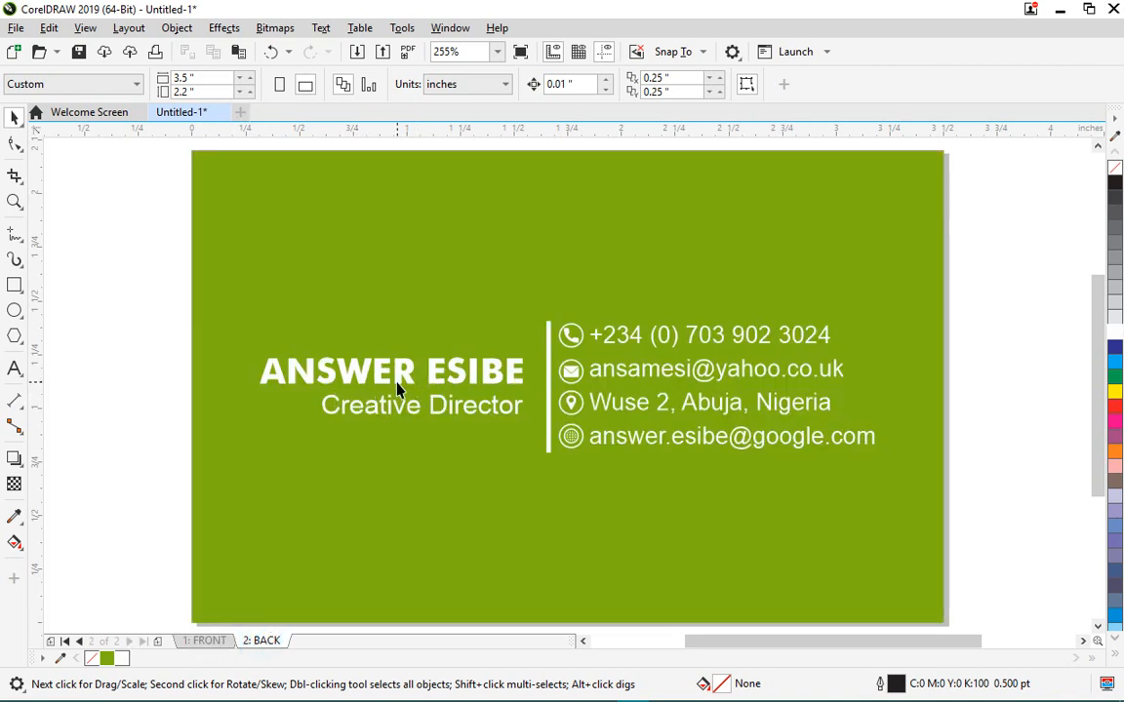
{"action": "scroll", "coordinate": [468, 343], "scroll_direction": "down", "scroll_amount": 2}
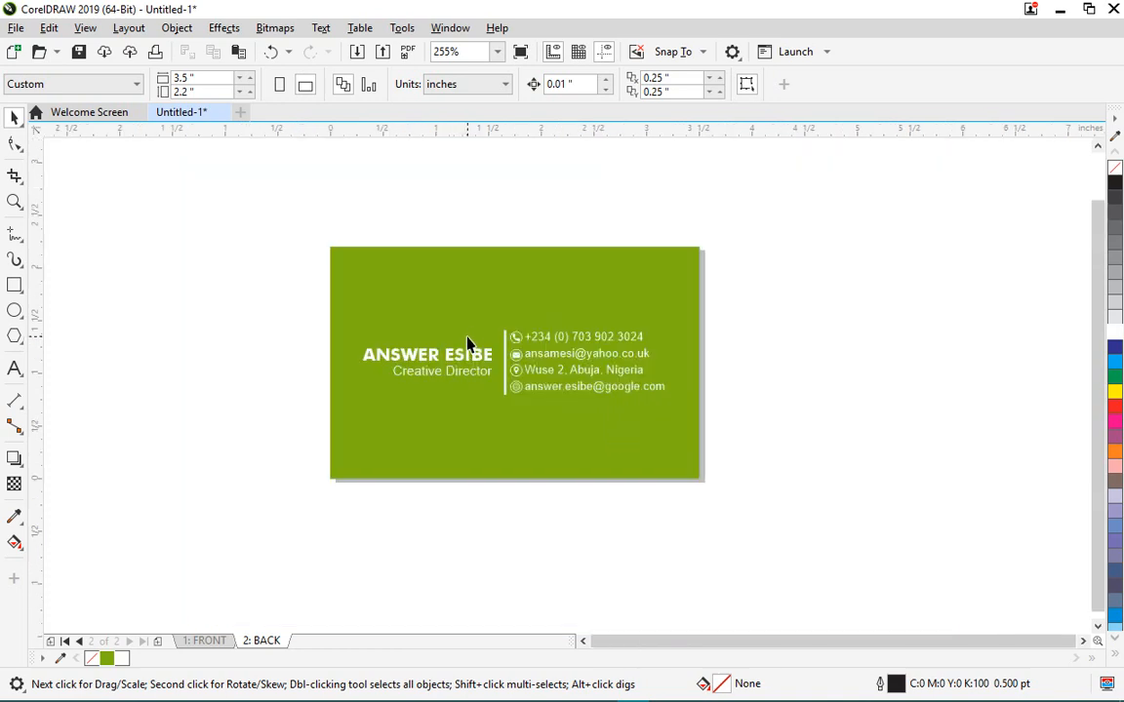